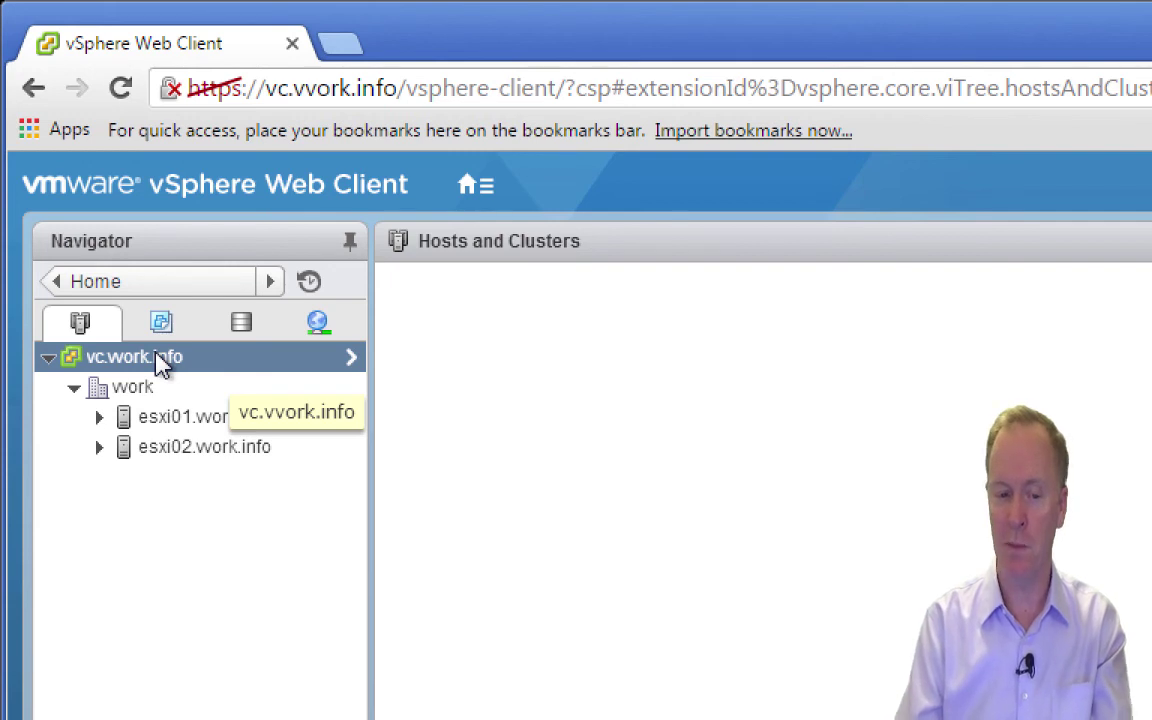
Create a folder named "My Datacenter Folder" directly under the vc.vvork.info vCenter Server.
right_click(160, 364)
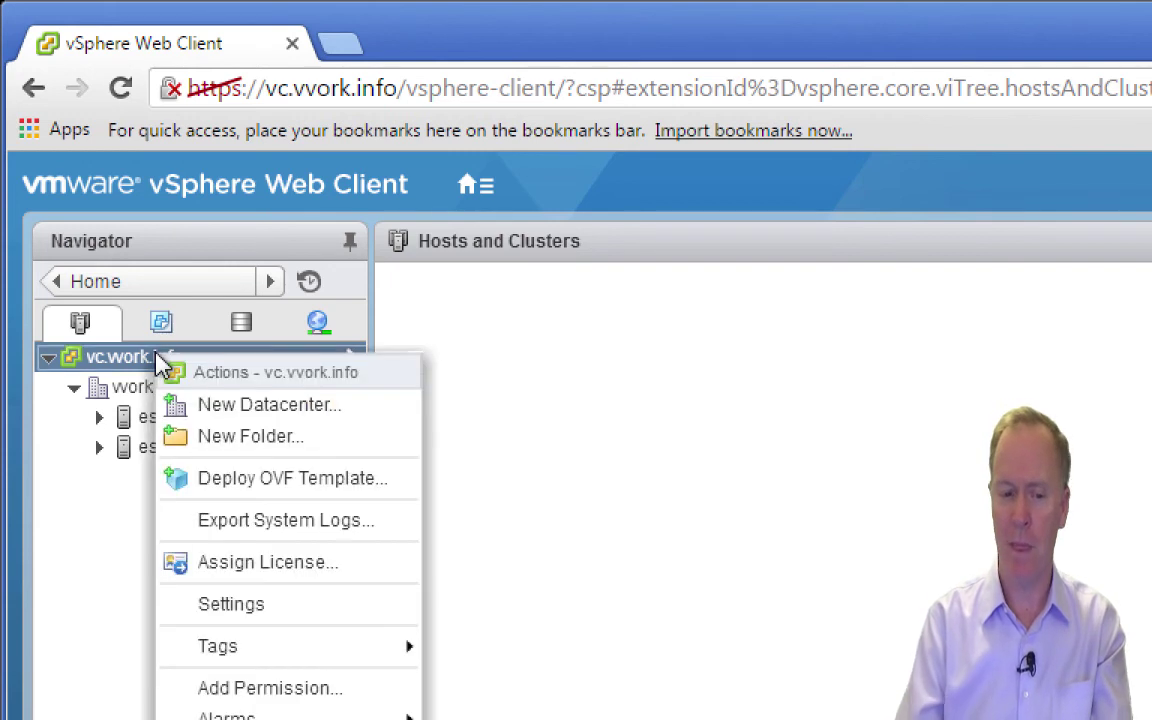
click(217, 441)
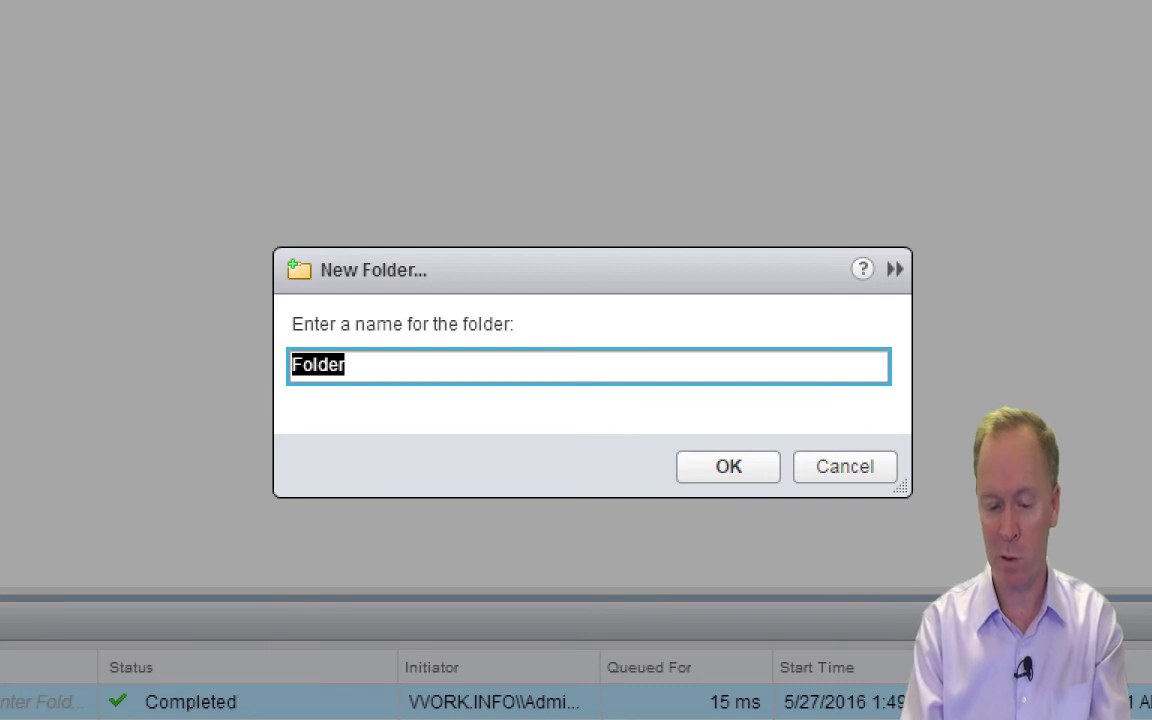
text(My)
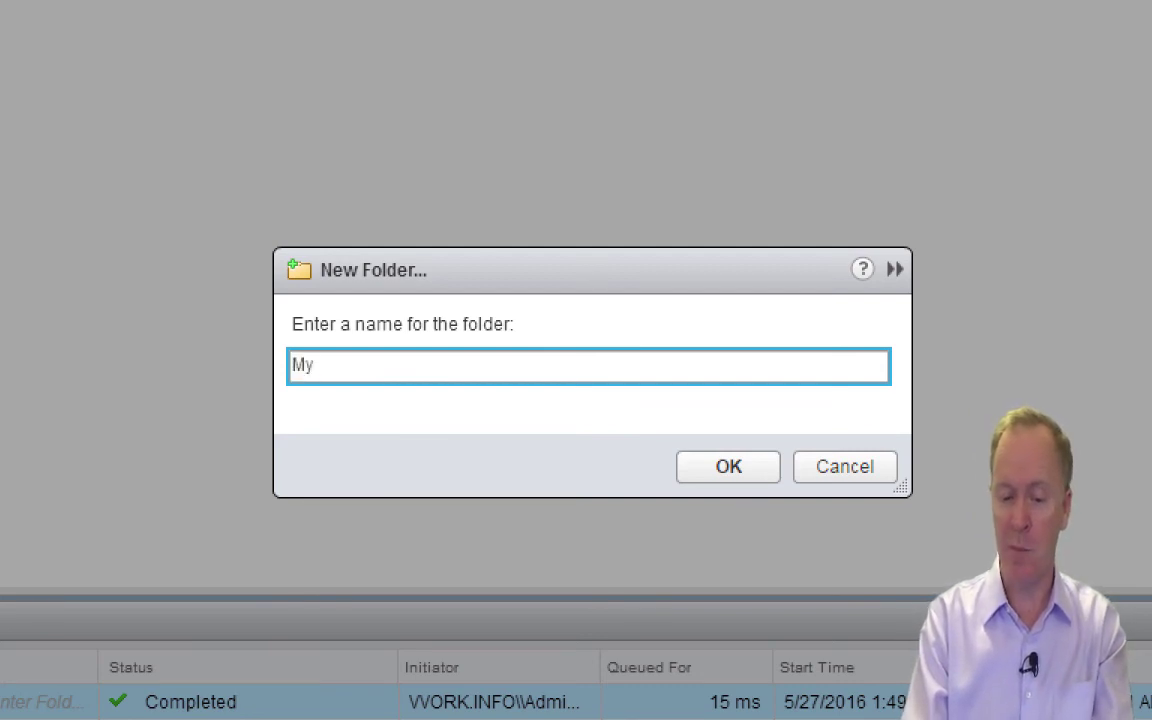
text( Da)
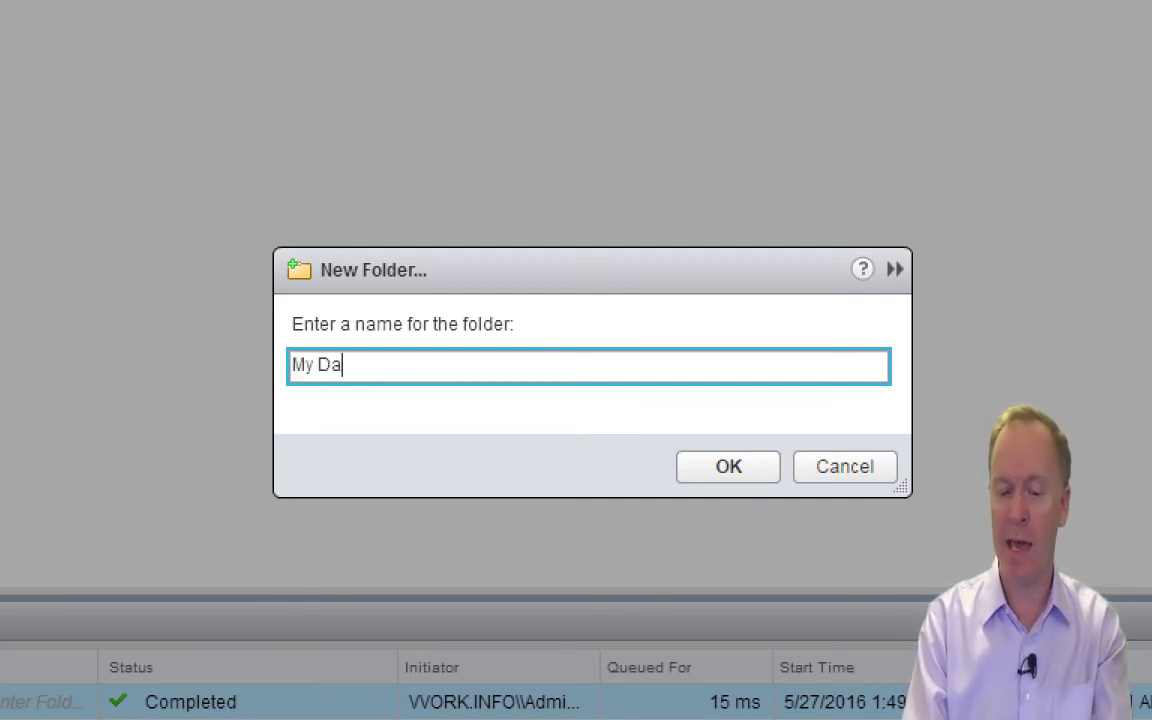
text(tace)
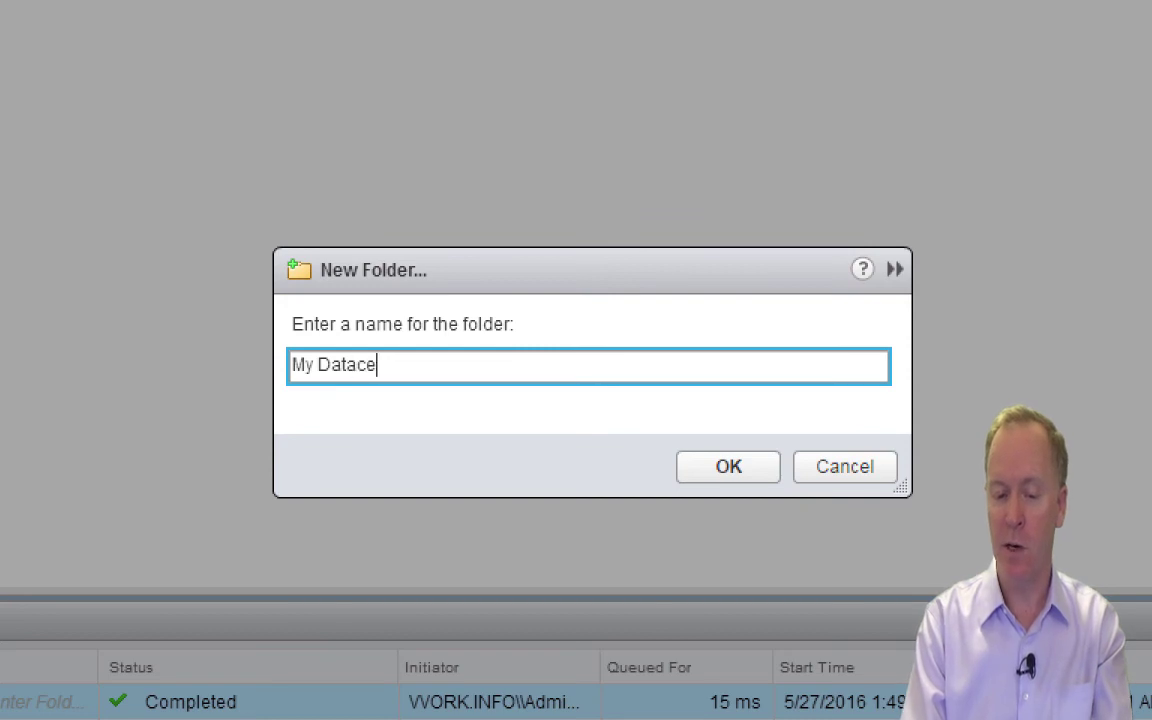
text(nter Folder)
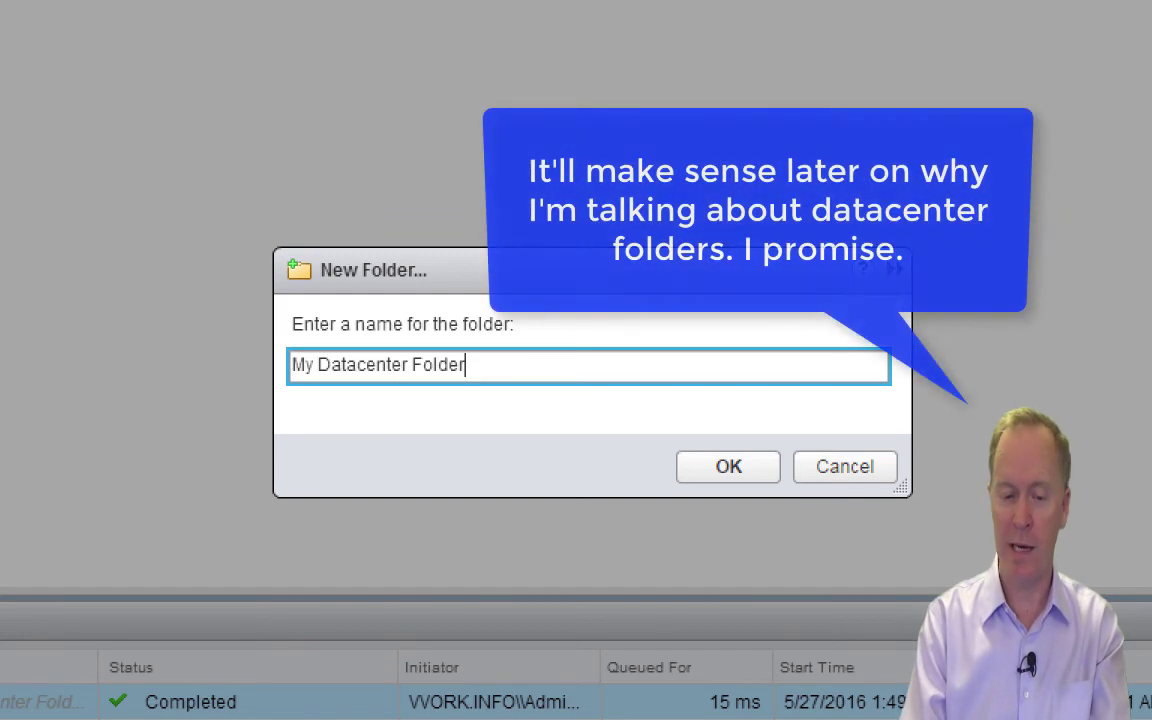
key(Return)
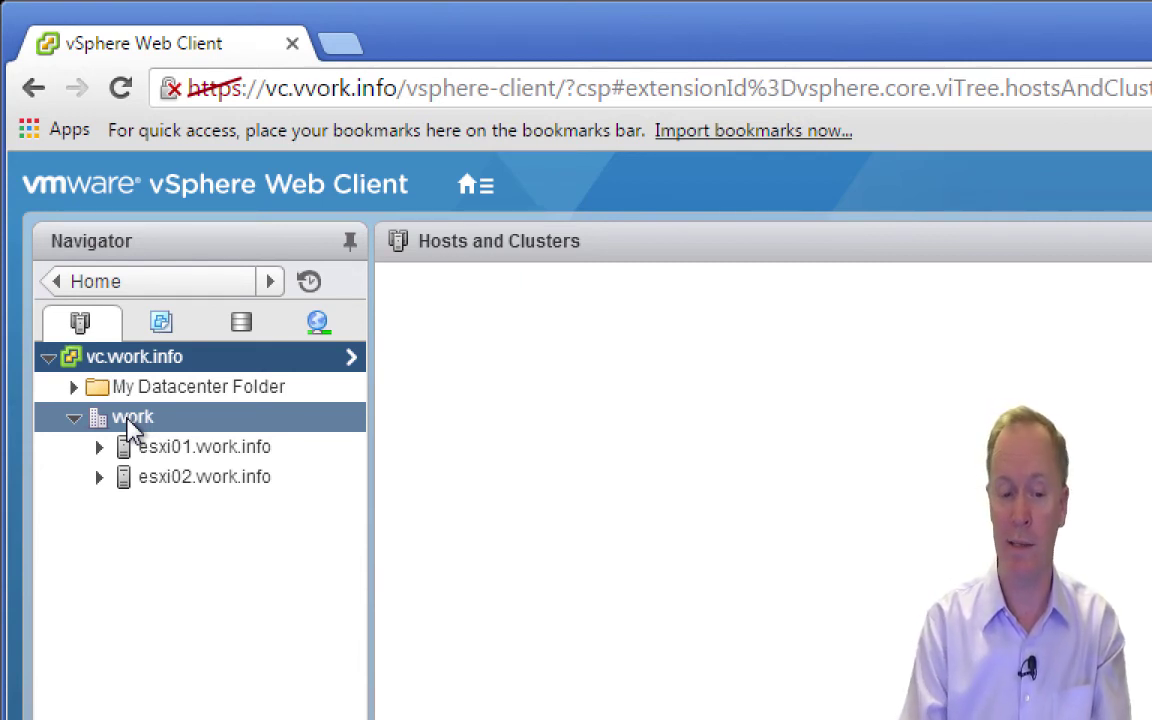
Move the vvork datacenter into My Datacenter Folder and expand both the folder and the datacenter.
drag(128, 420, 150, 398)
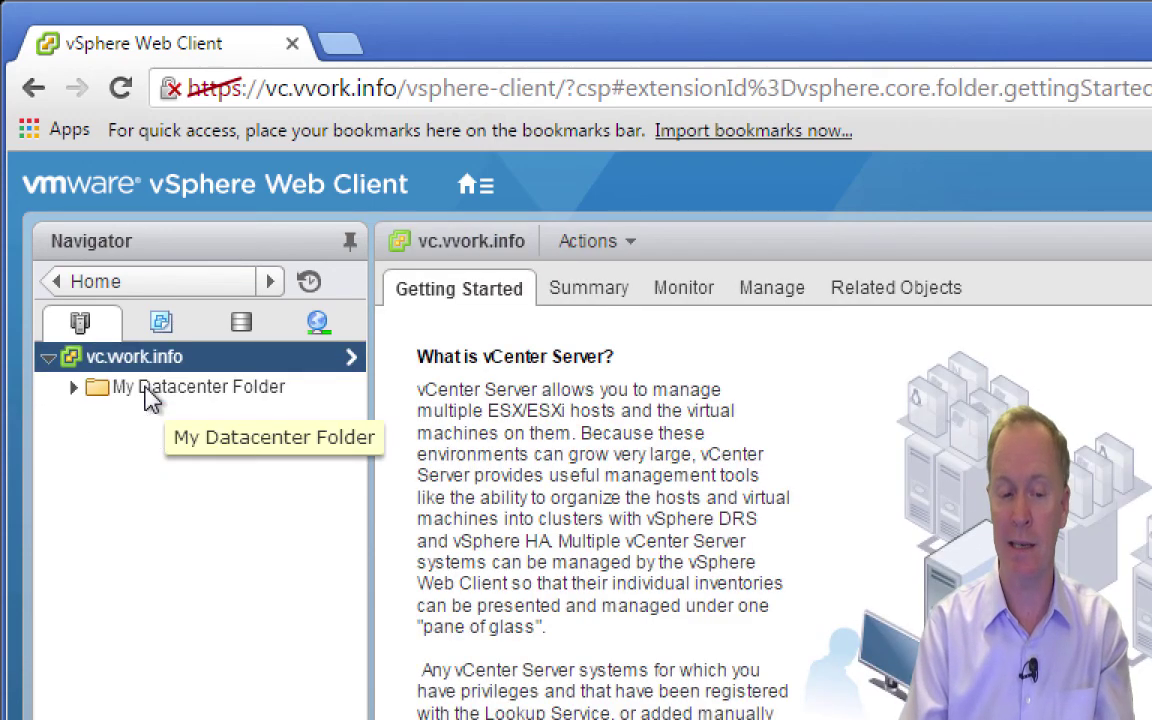
click(76, 389)
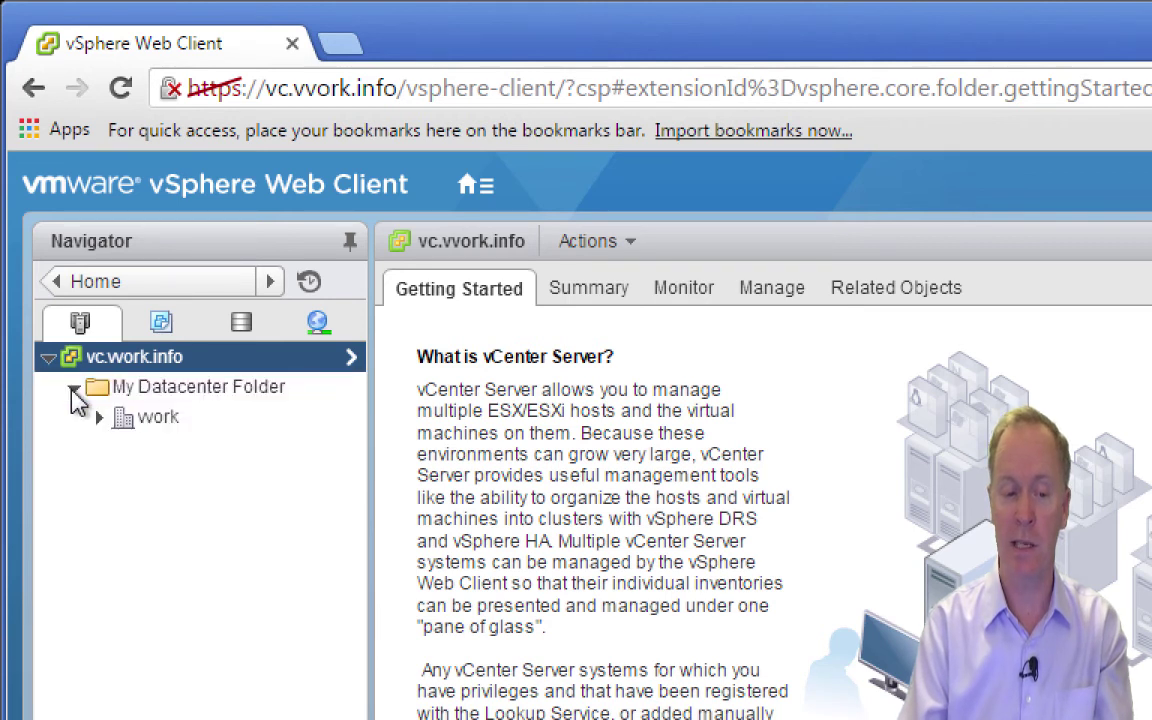
click(100, 416)
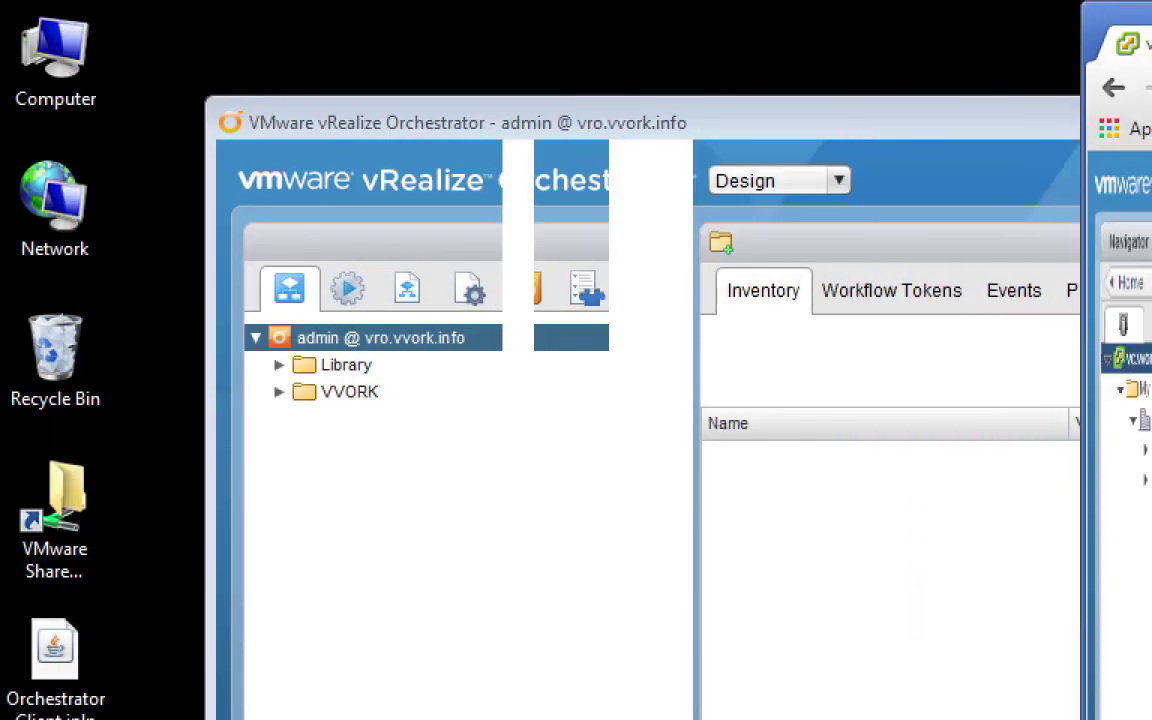
Switch to vRealize Orchestrator, open its inventory and select the vc.vvork.info SDK connection under the vCenter Server plug-in.
drag(1054, 130, 5, 112)
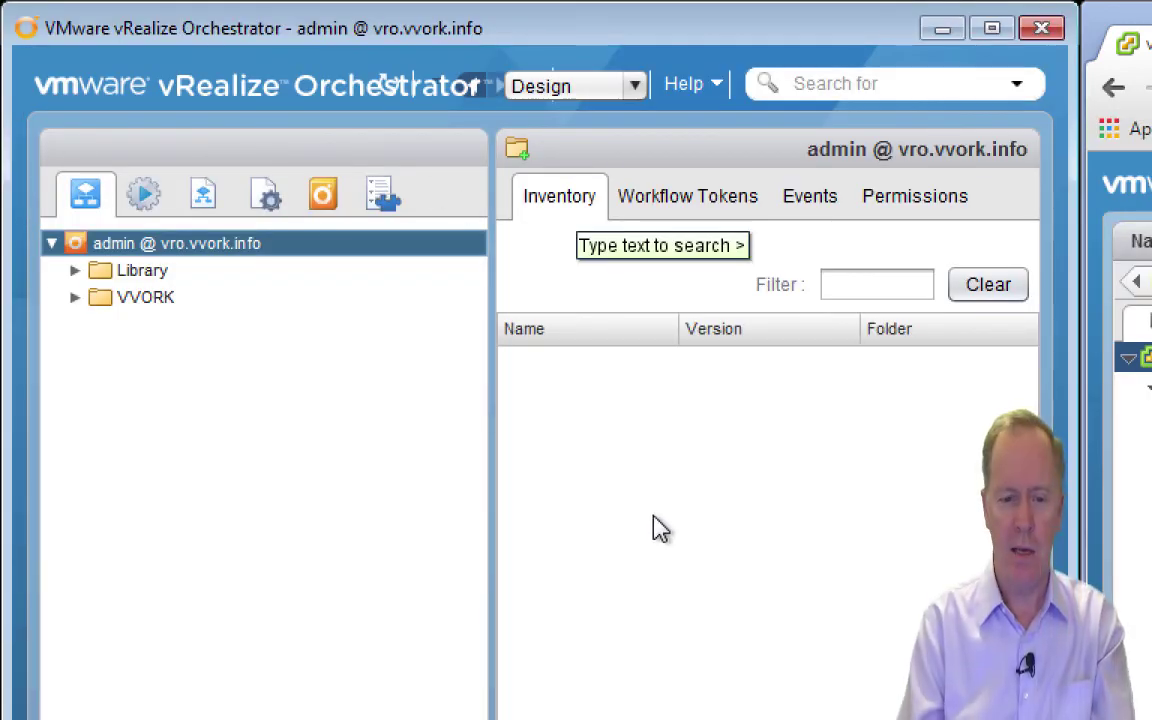
click(386, 200)
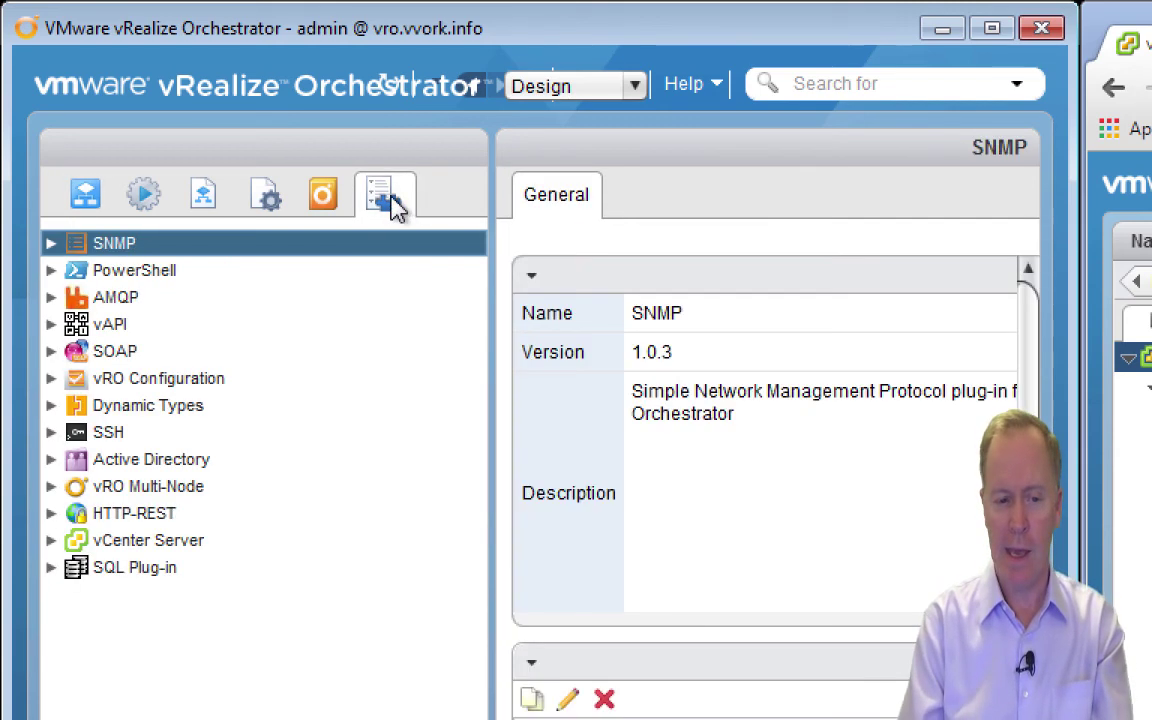
click(51, 541)
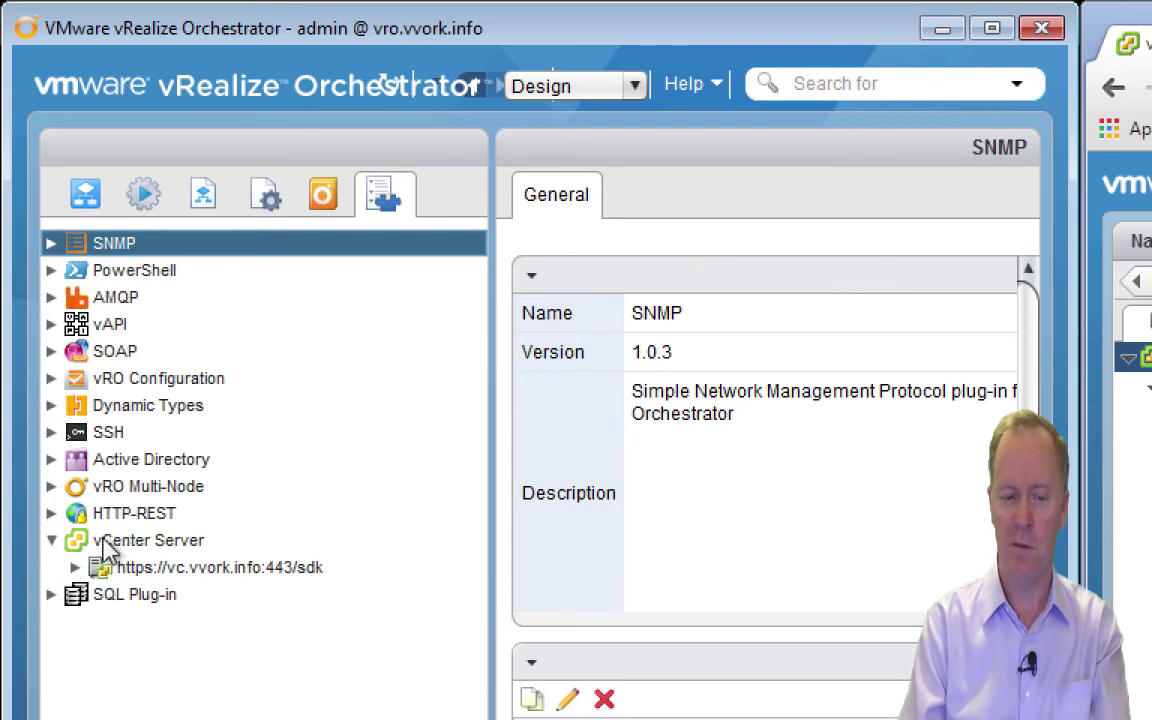
click(110, 545)
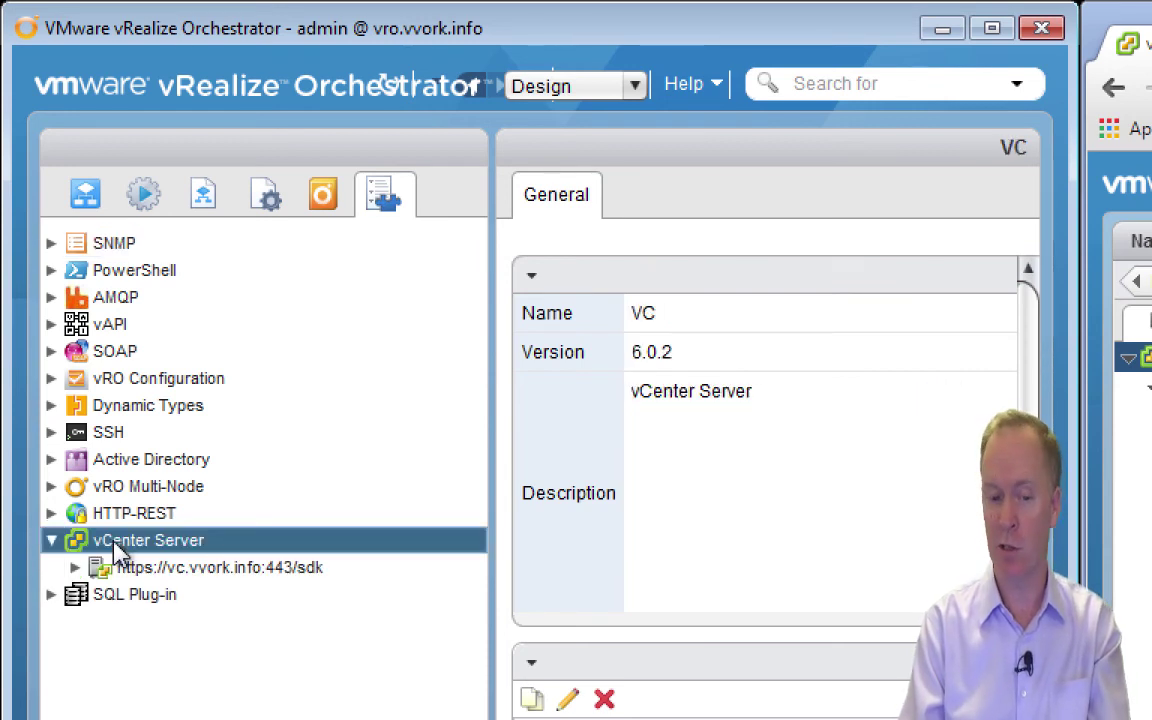
click(170, 570)
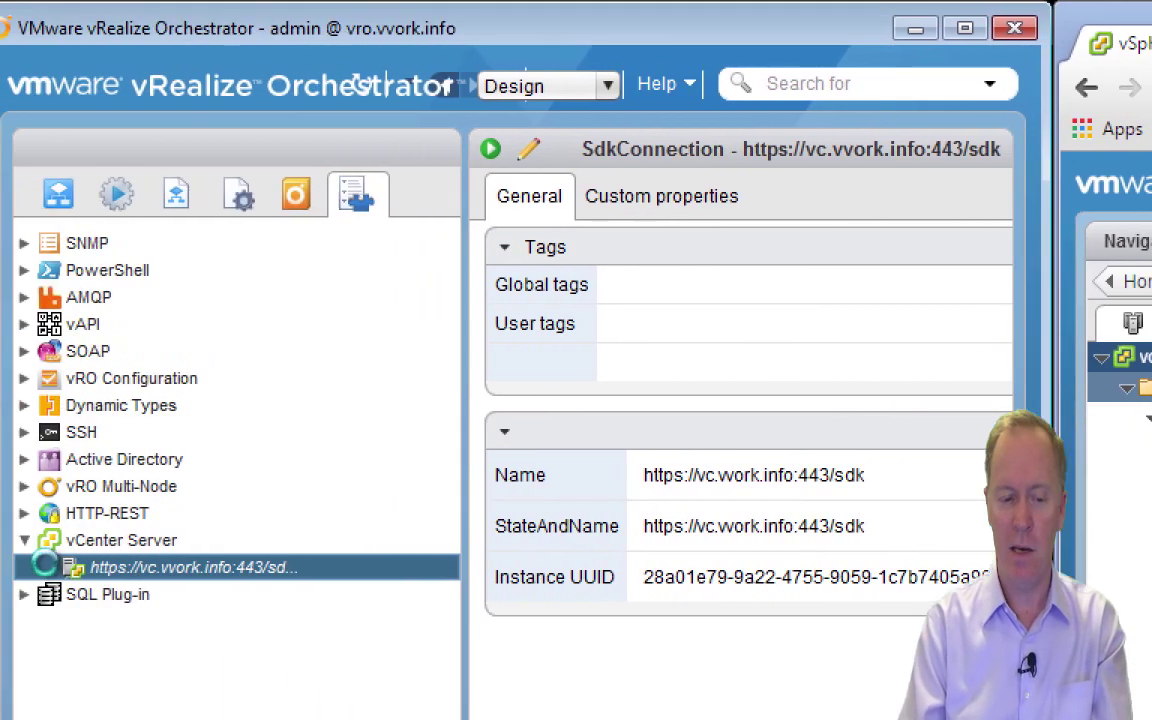
Expand the SDK connection through Datacenters and My Datacenter Folder, and inspect the contents of the vvork datacenter.
click(75, 567)
click(100, 594)
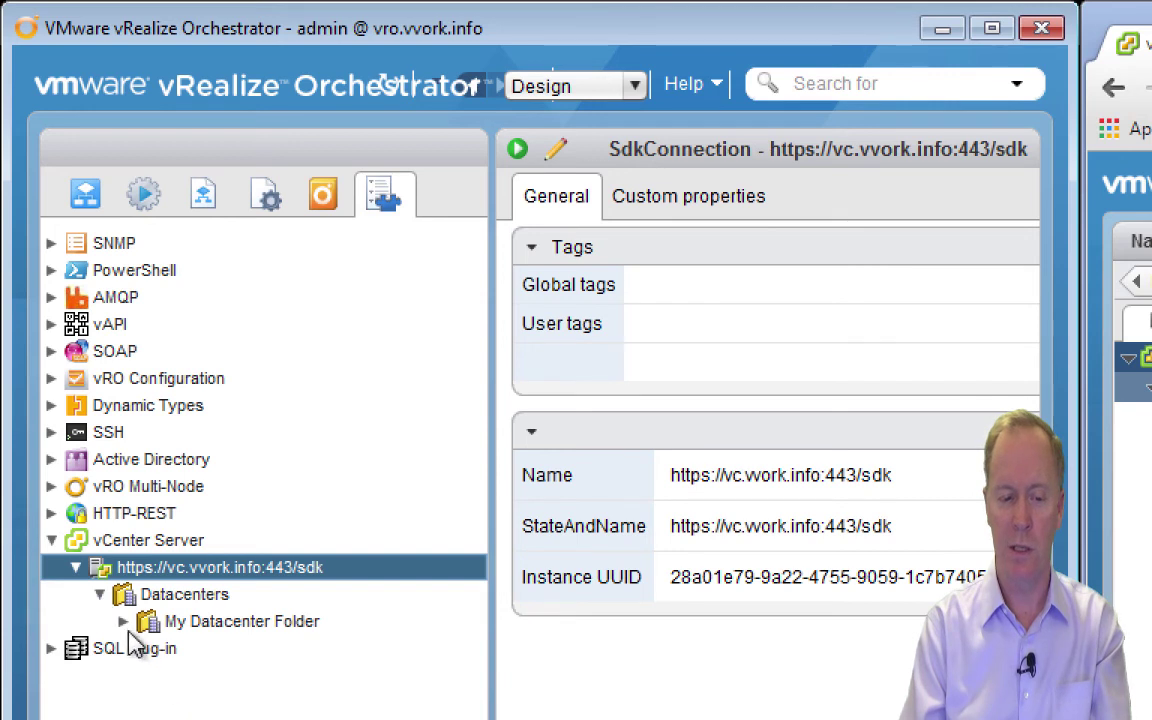
click(123, 621)
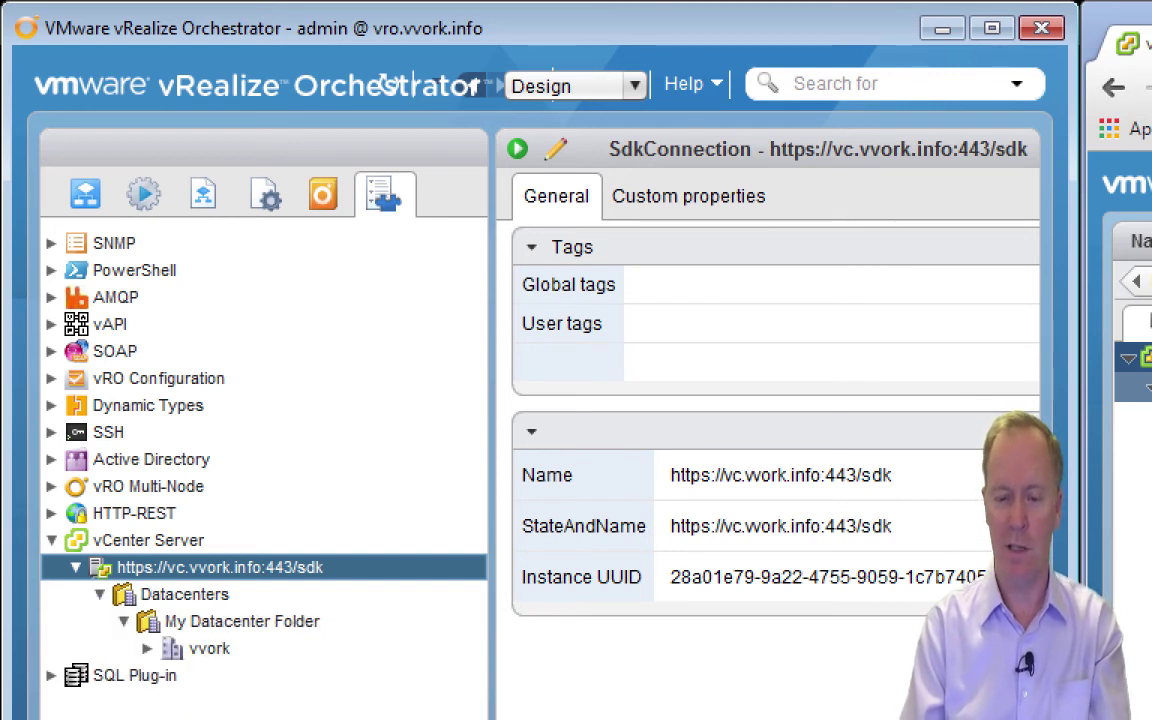
click(147, 648)
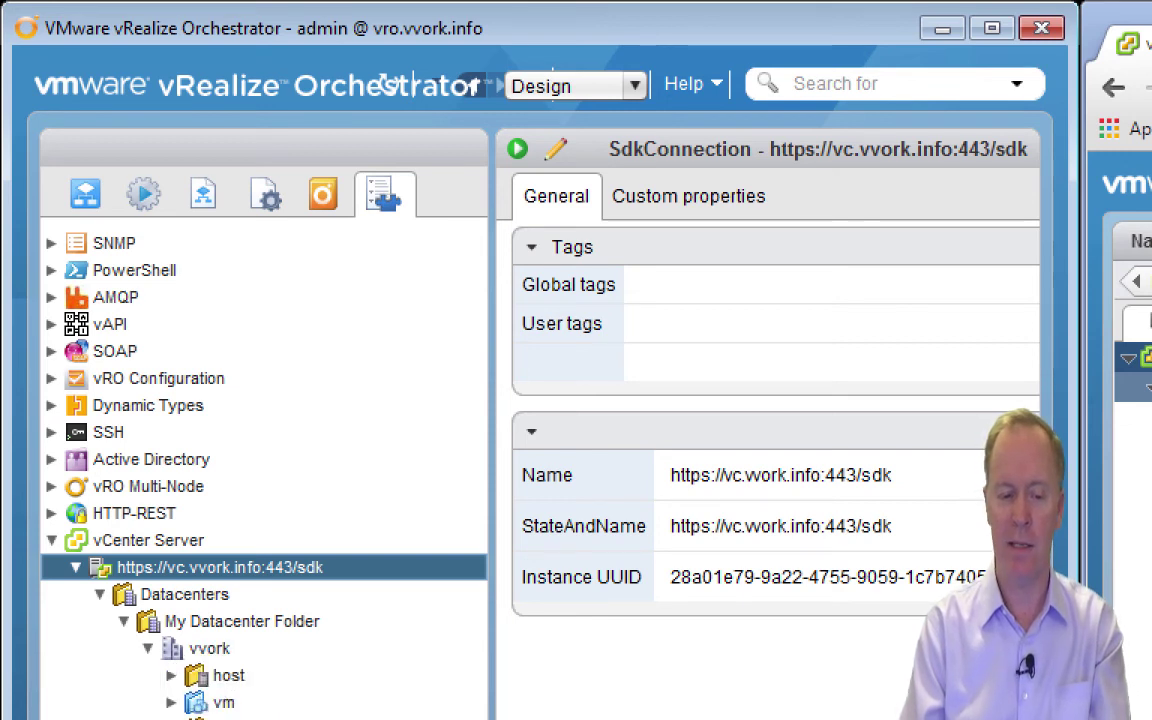
click(147, 648)
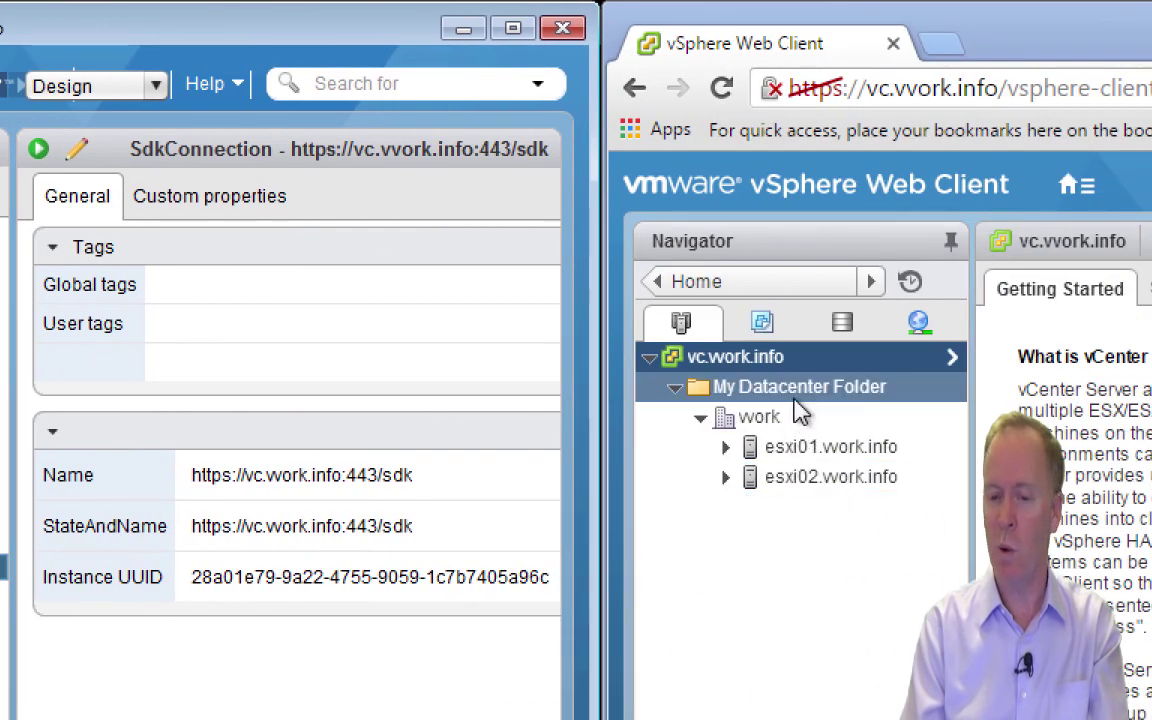
Compare My Datacenter Folder in the vSphere Web Client with its Orchestrator details, and view the details of the root Datacenters folder.
click(796, 399)
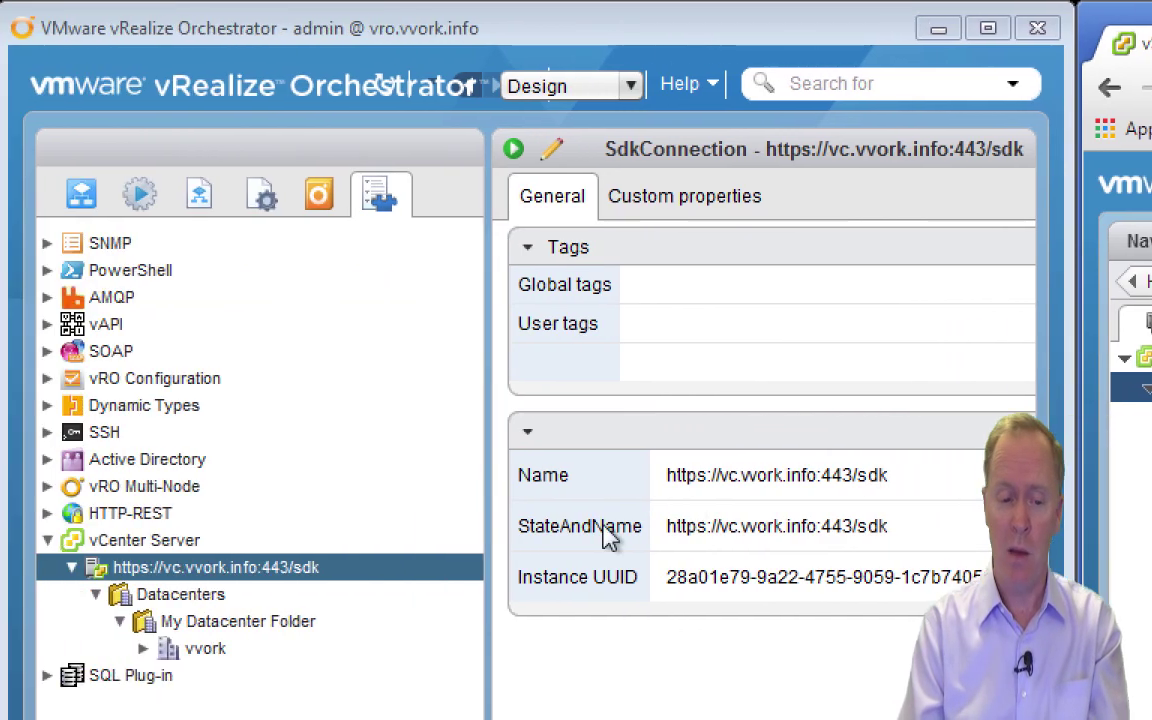
click(286, 625)
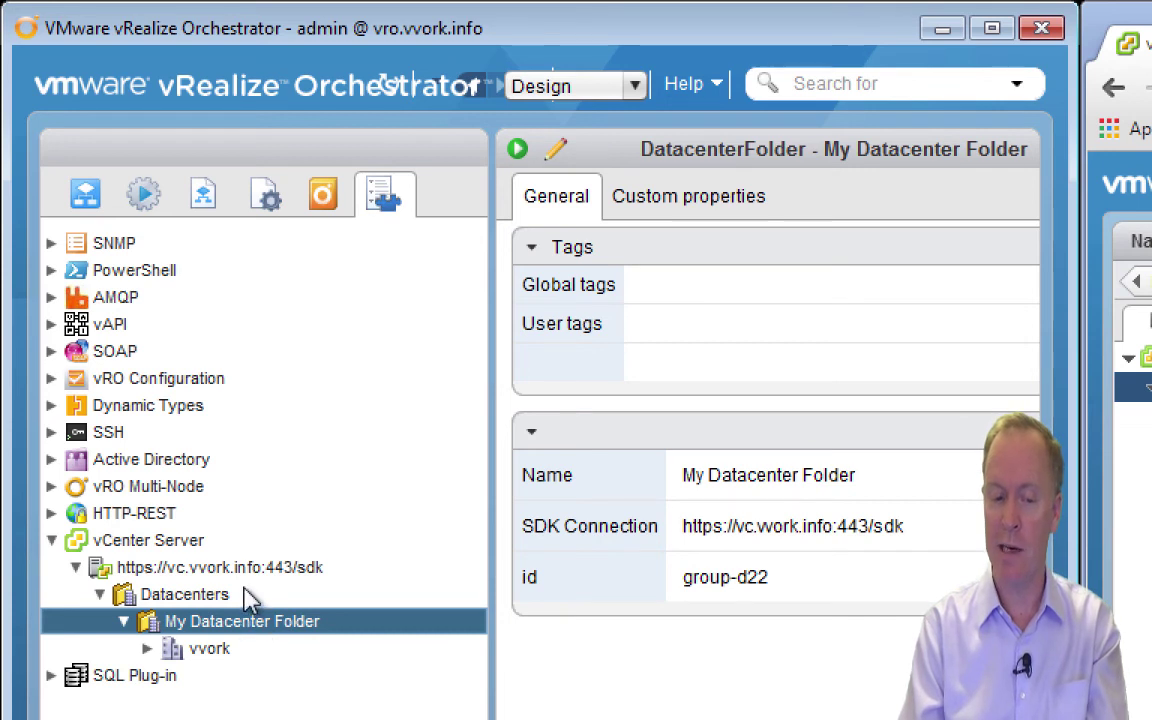
click(200, 596)
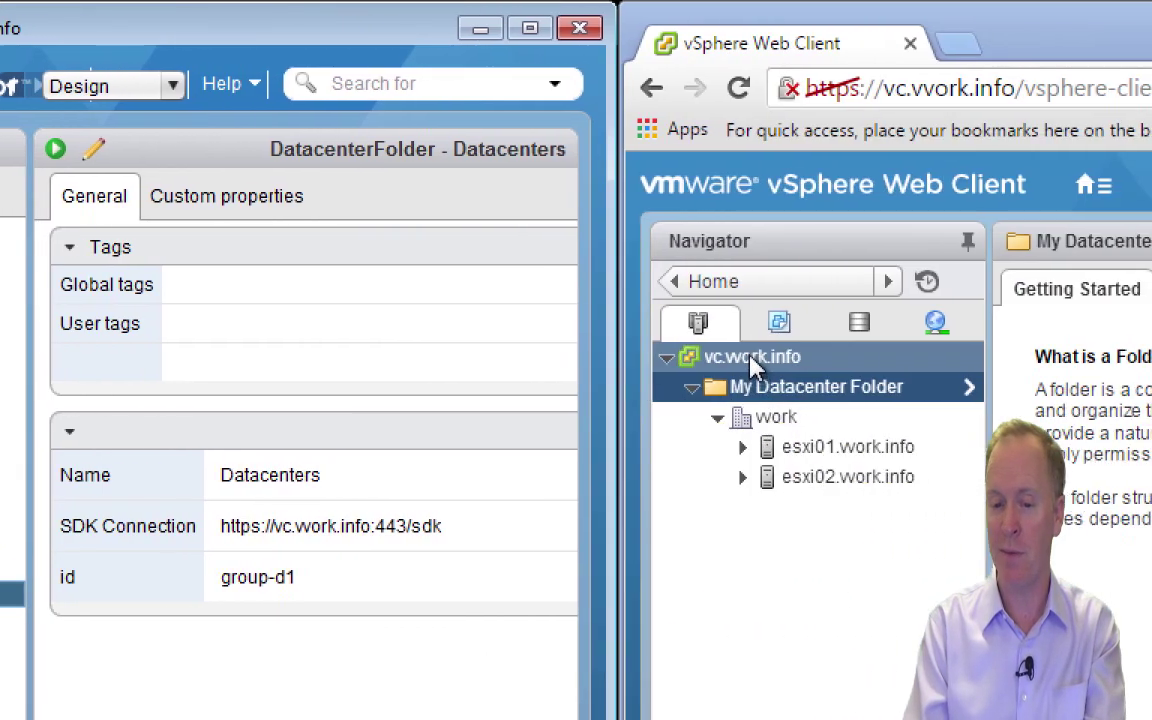
In the vSphere Web Client, create a second folder named "Another Datacenter Folder" under vc.vvork.info.
click(745, 358)
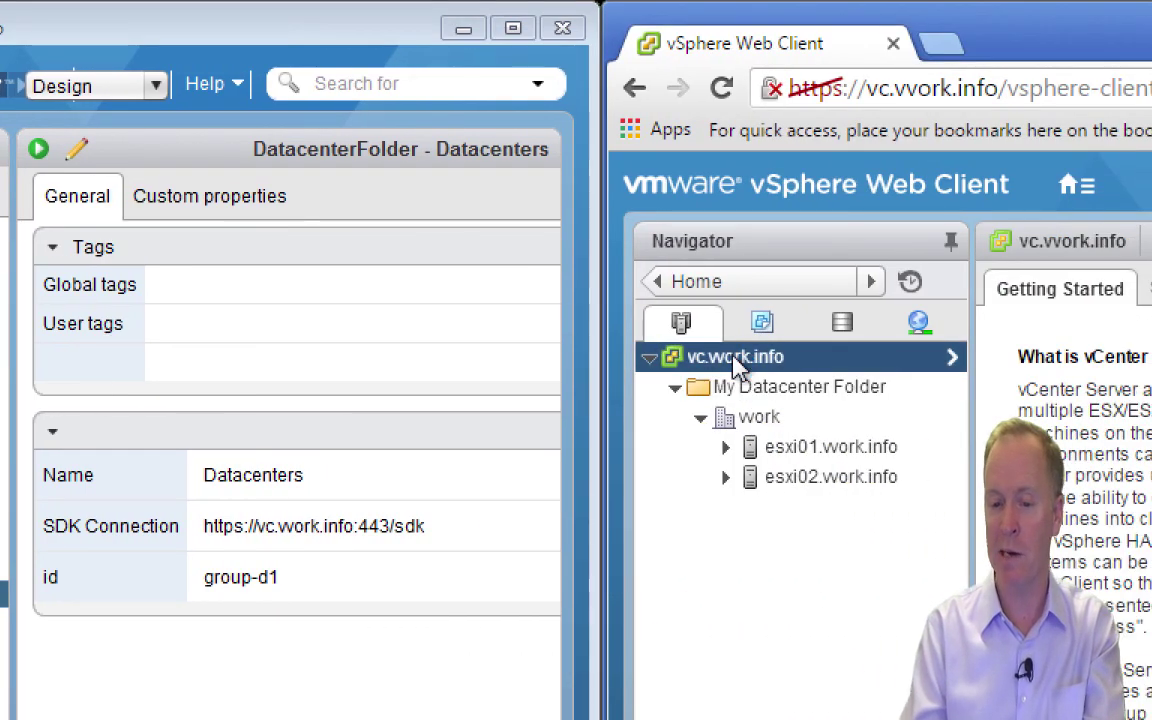
right_click(737, 366)
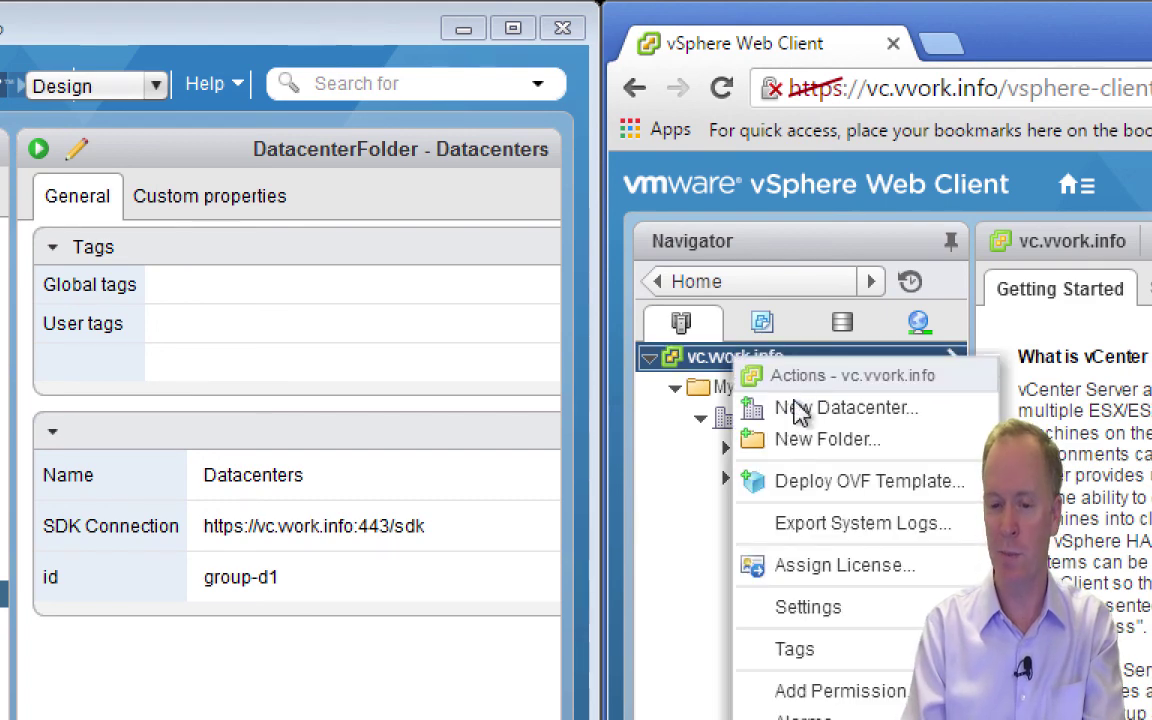
click(806, 449)
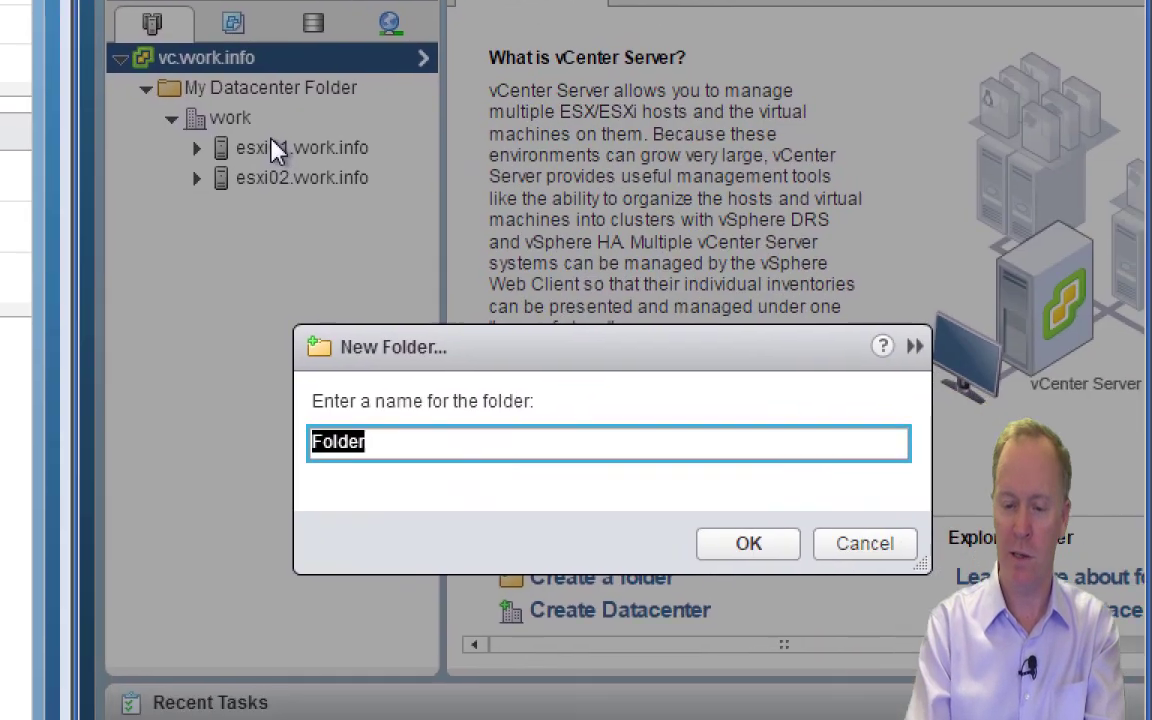
key(End)
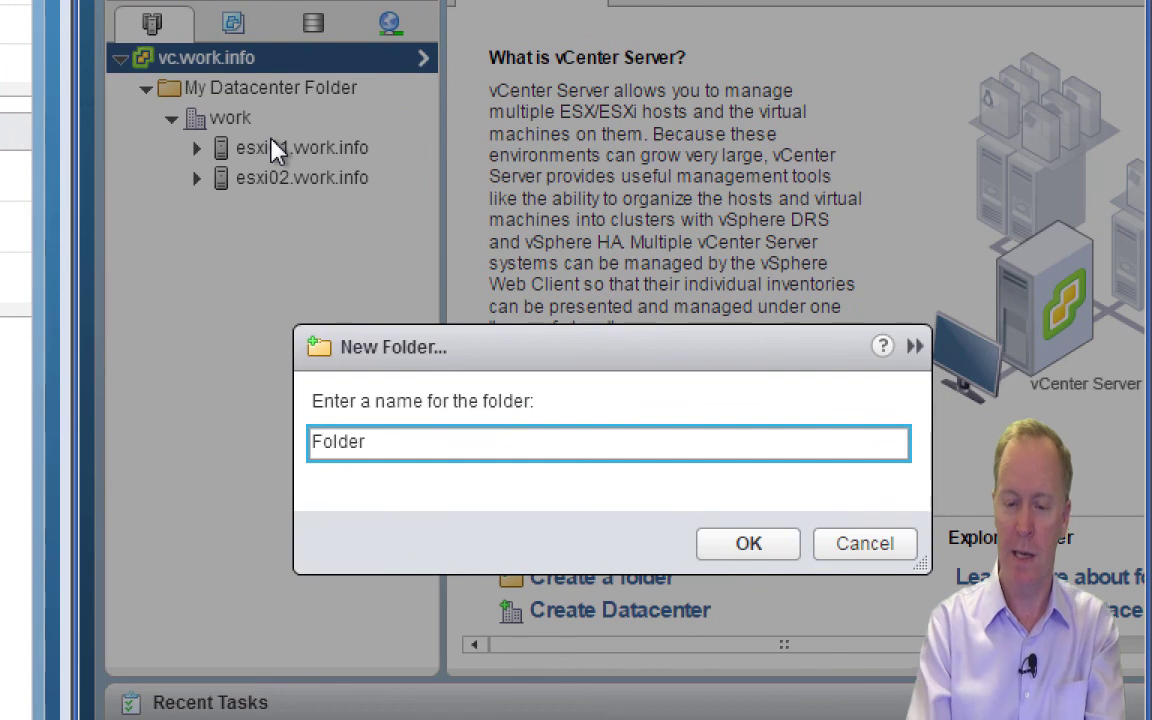
text(Another Data)
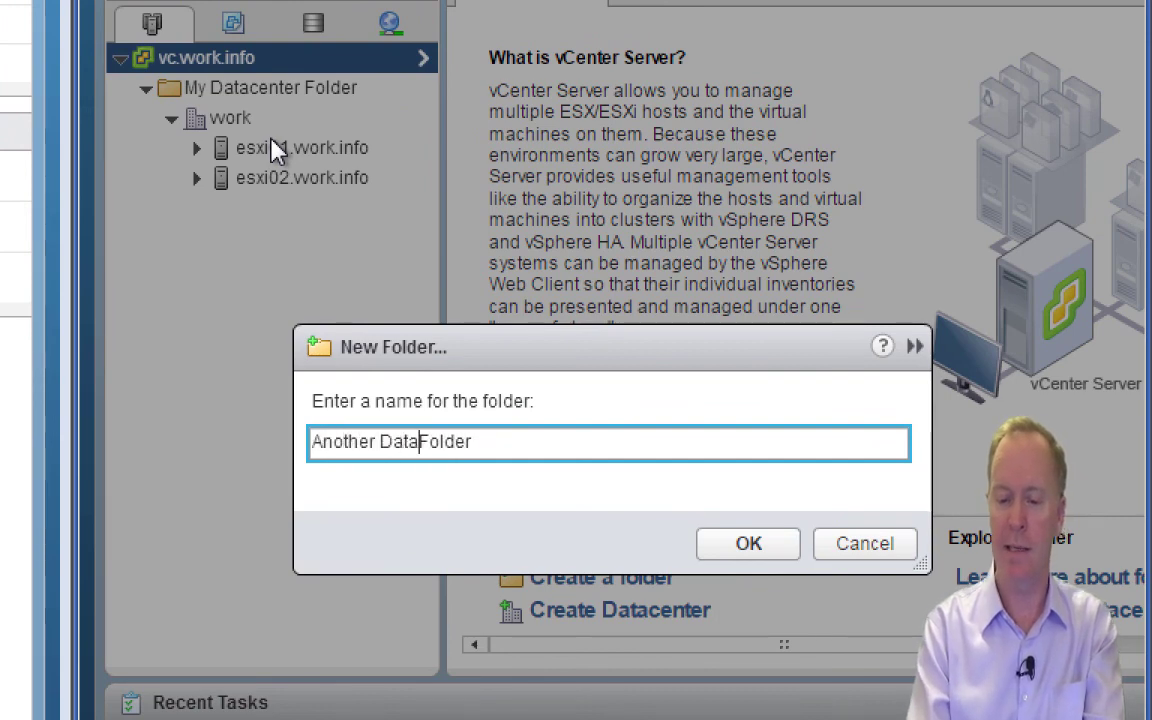
text(center)
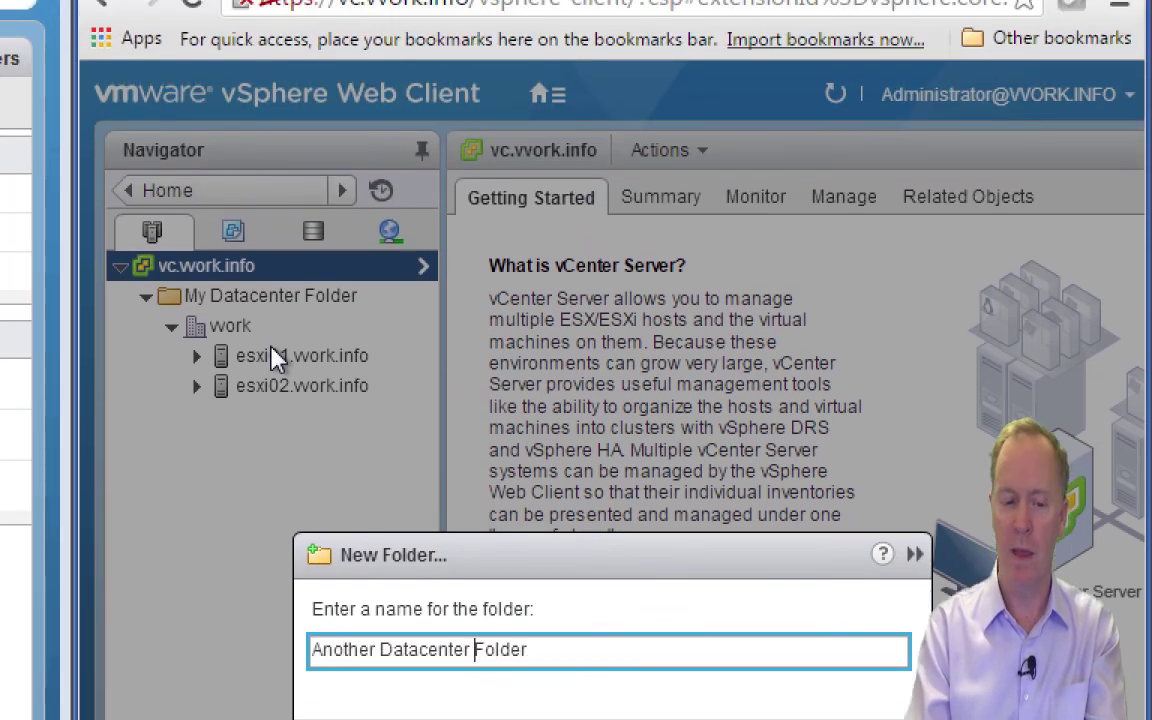
key(Return)
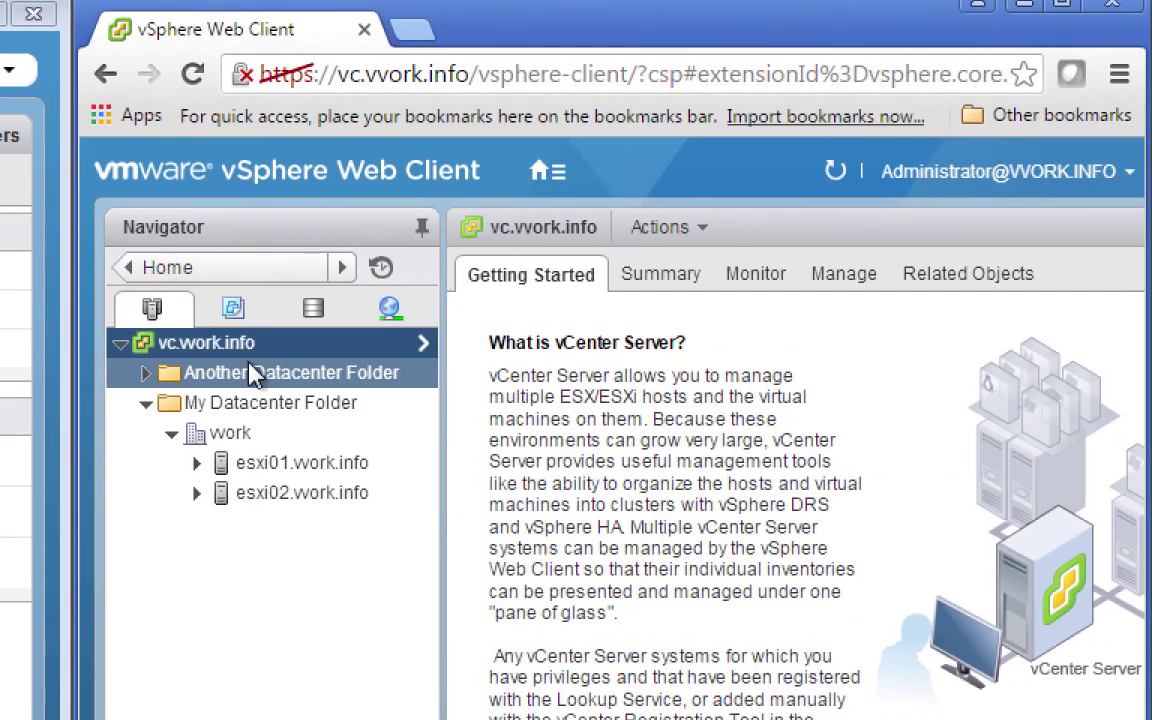
Remove Another Datacenter Folder from the vCenter inventory.
click(260, 375)
right_click(252, 379)
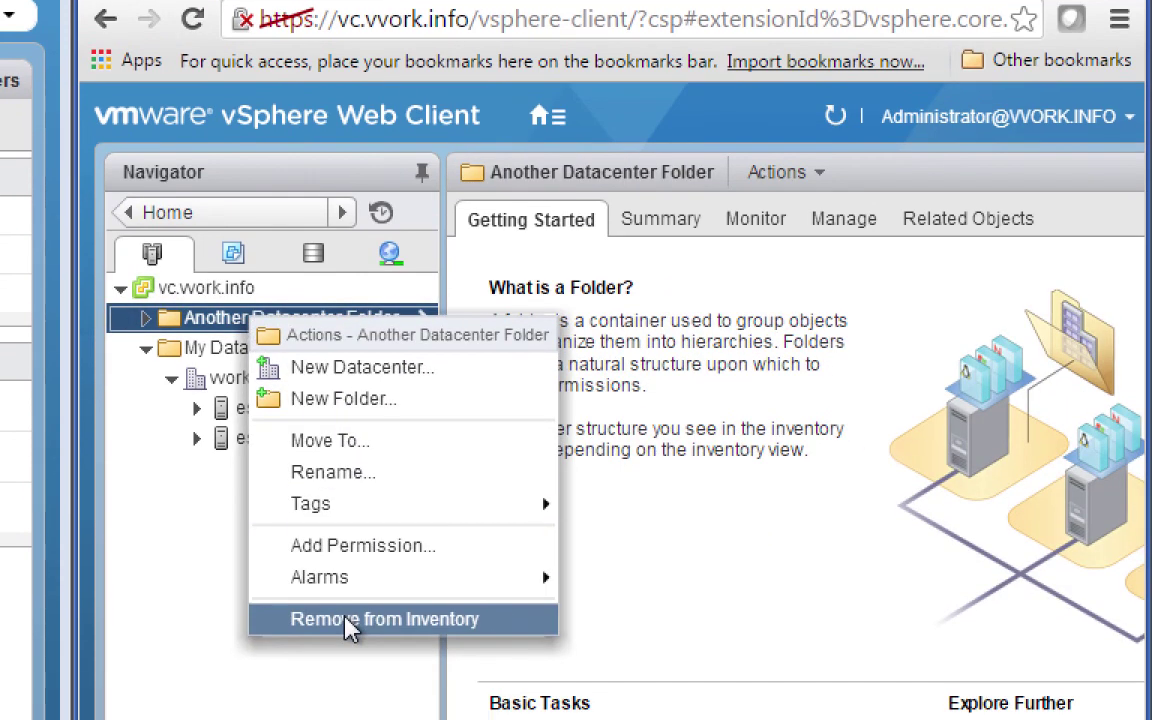
click(350, 675)
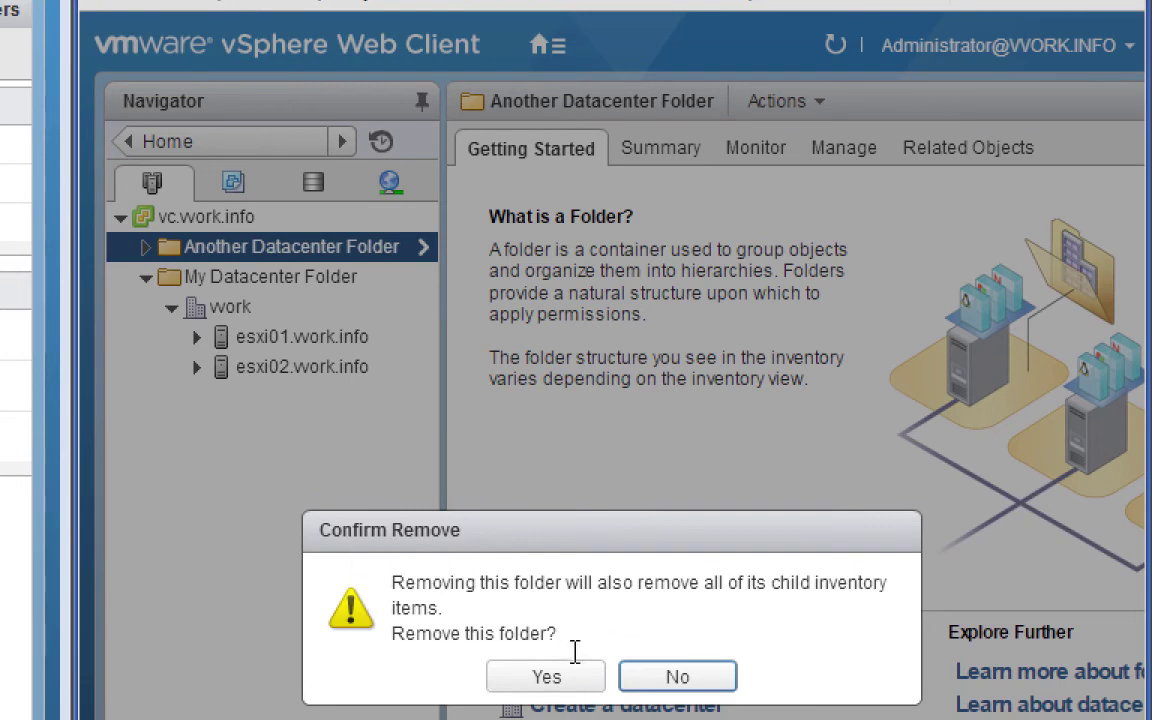
click(580, 682)
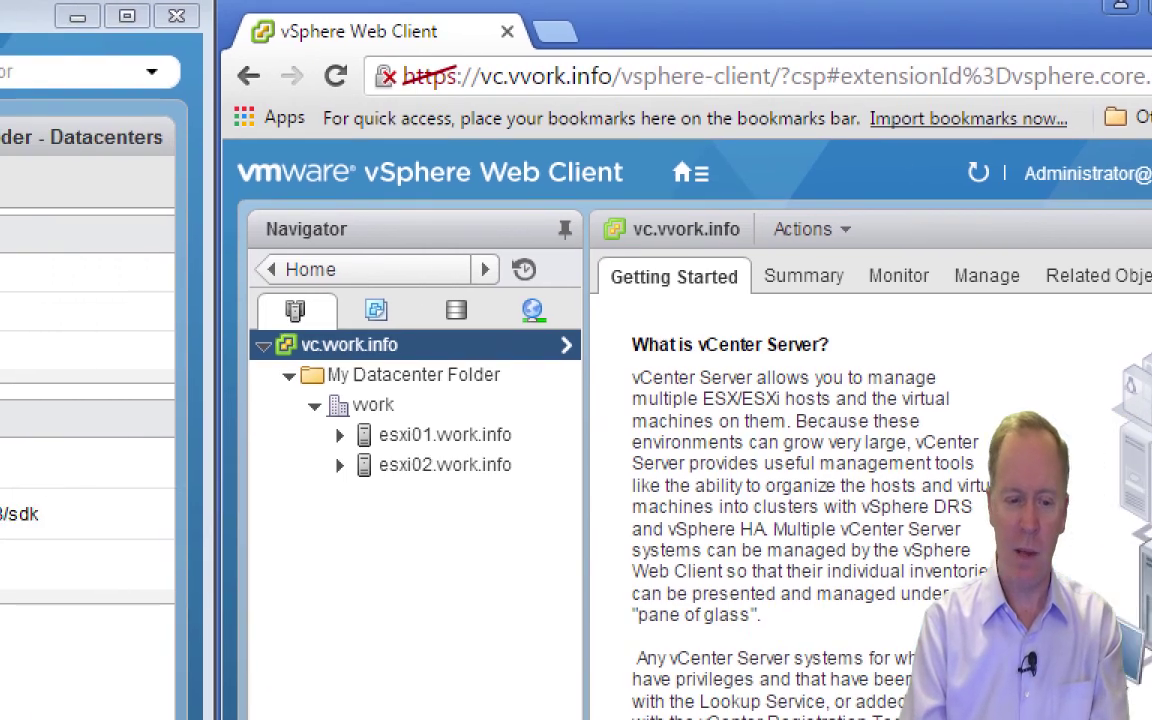
Return to vRealize Orchestrator and expand My Datacenter Folder and its vvork datacenter to examine the subfolders.
key(alt+Tab)
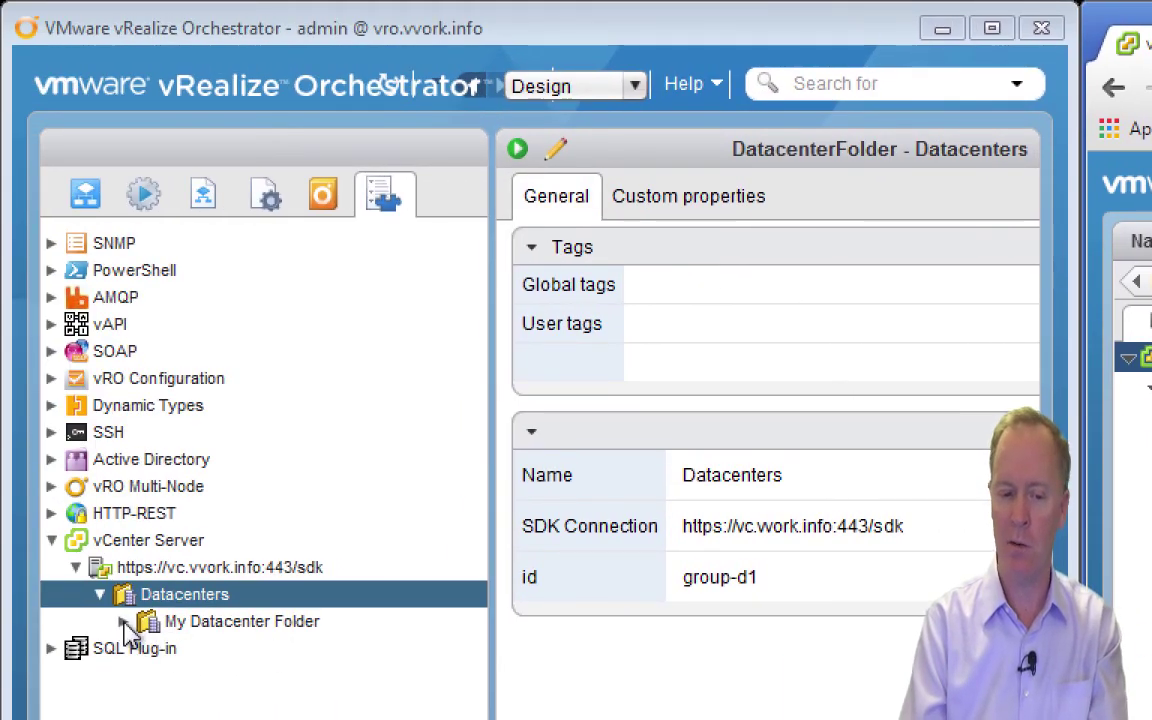
click(123, 622)
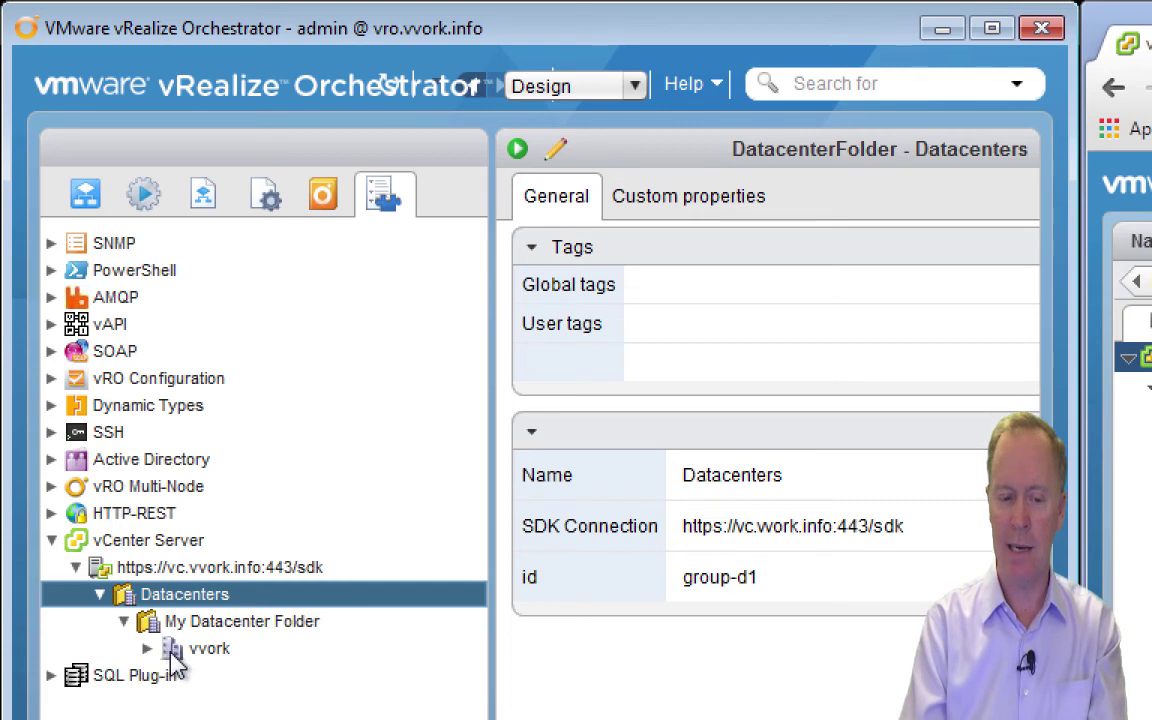
click(147, 648)
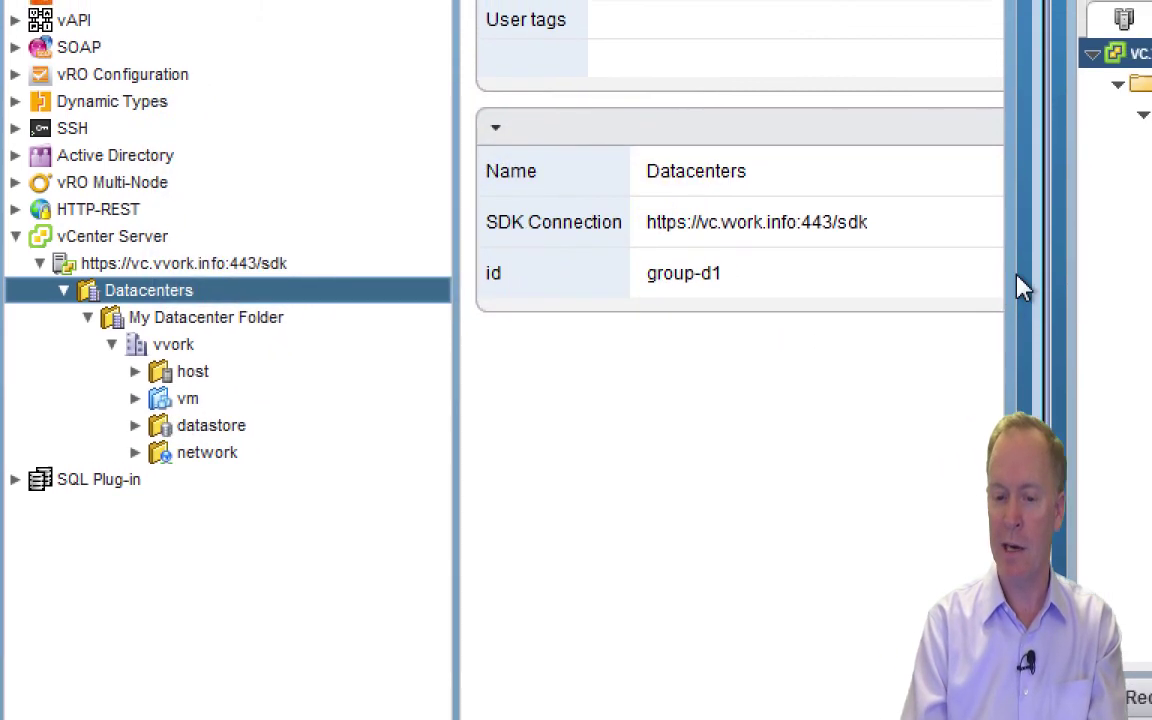
Switch to the vSphere Web Client and expand My Datacenter Folder in the VMs and Templates inventory.
click(1100, 290)
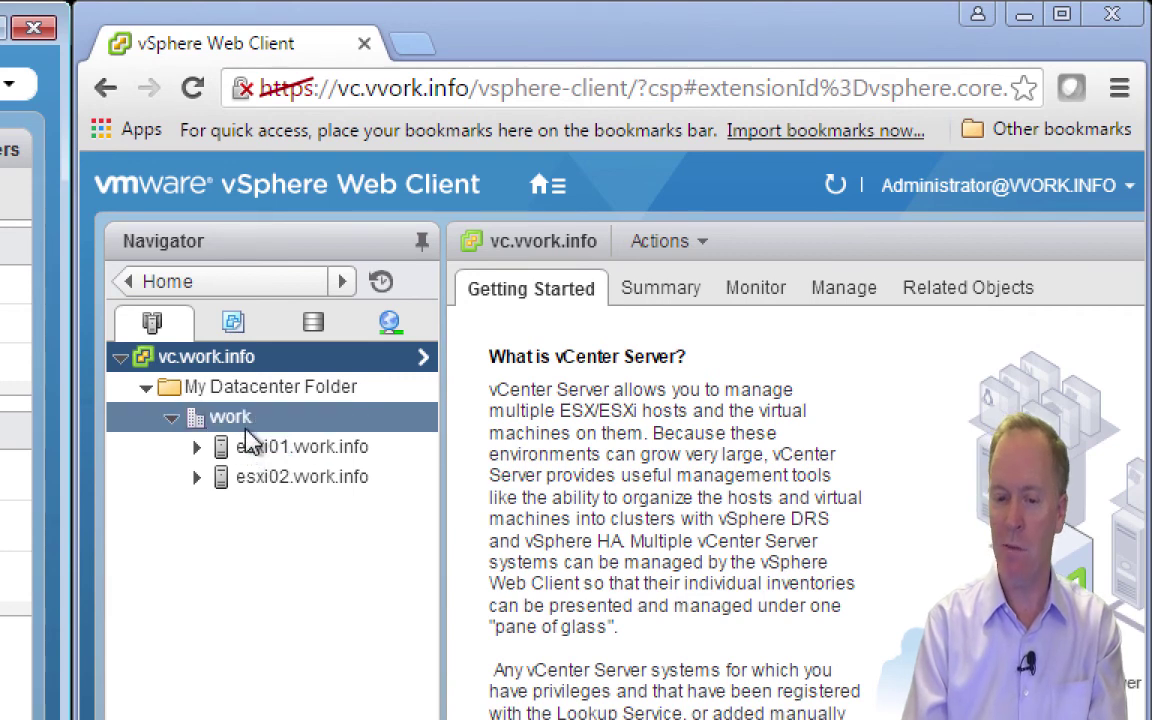
click(252, 325)
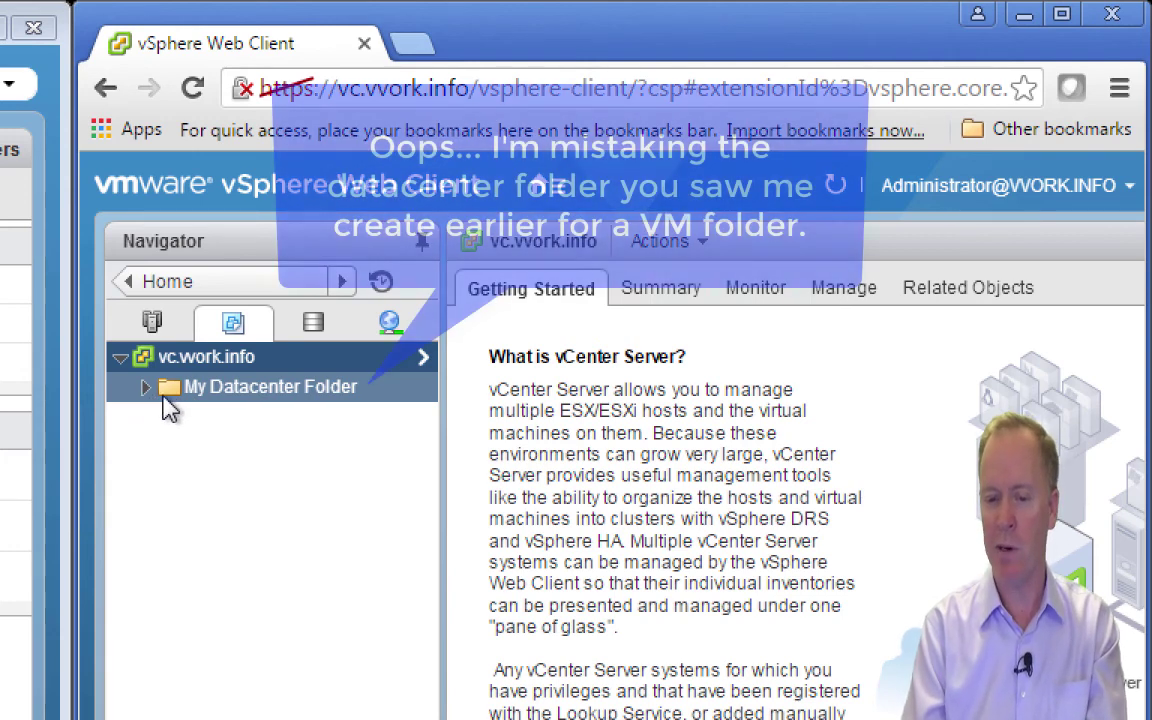
click(145, 388)
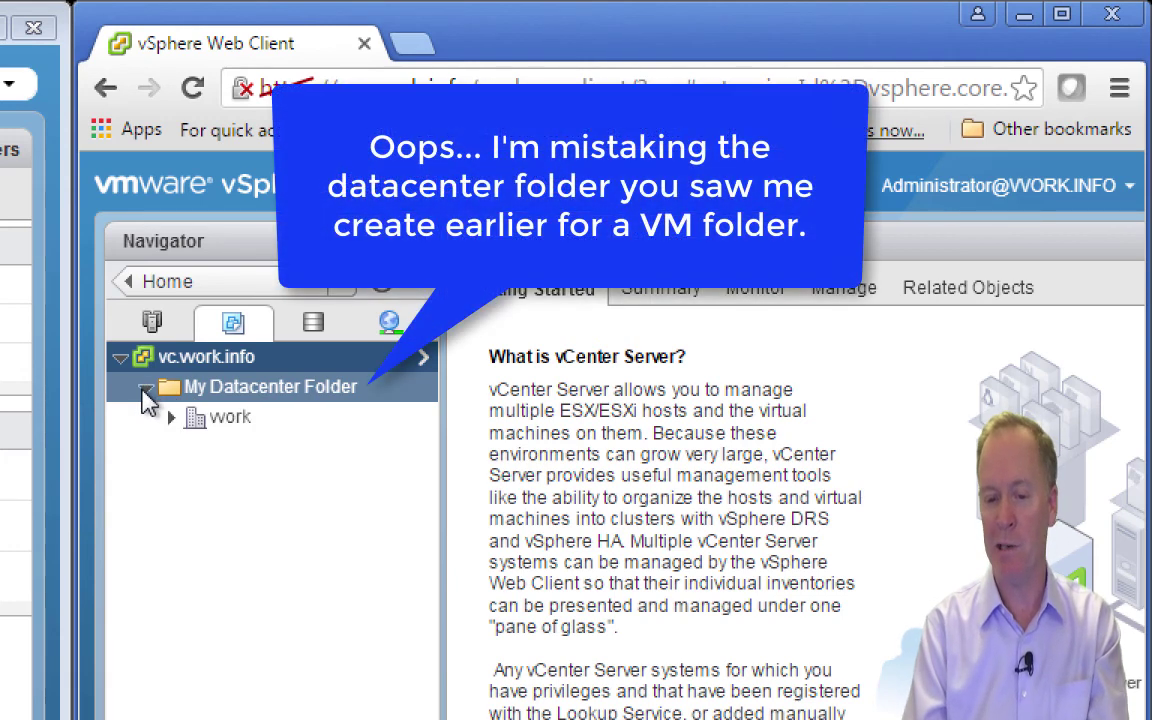
Create a new folder named "My VM Folder" under vc.vvork.info.
right_click(220, 366)
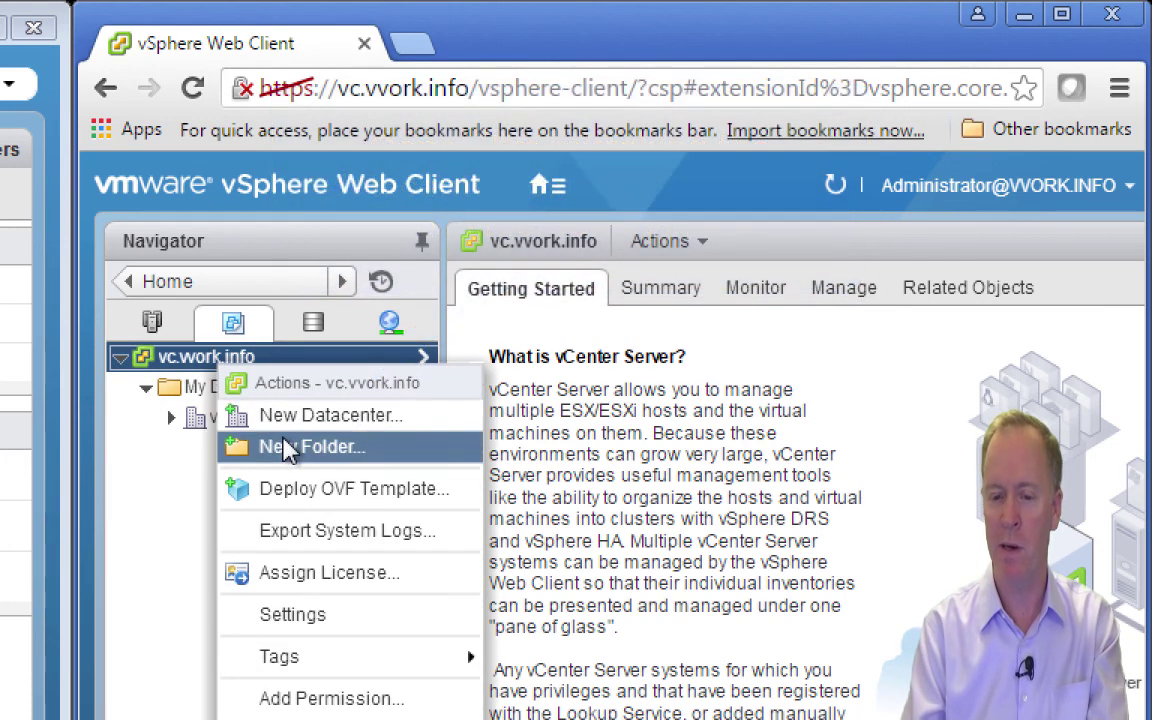
click(290, 447)
text(My)
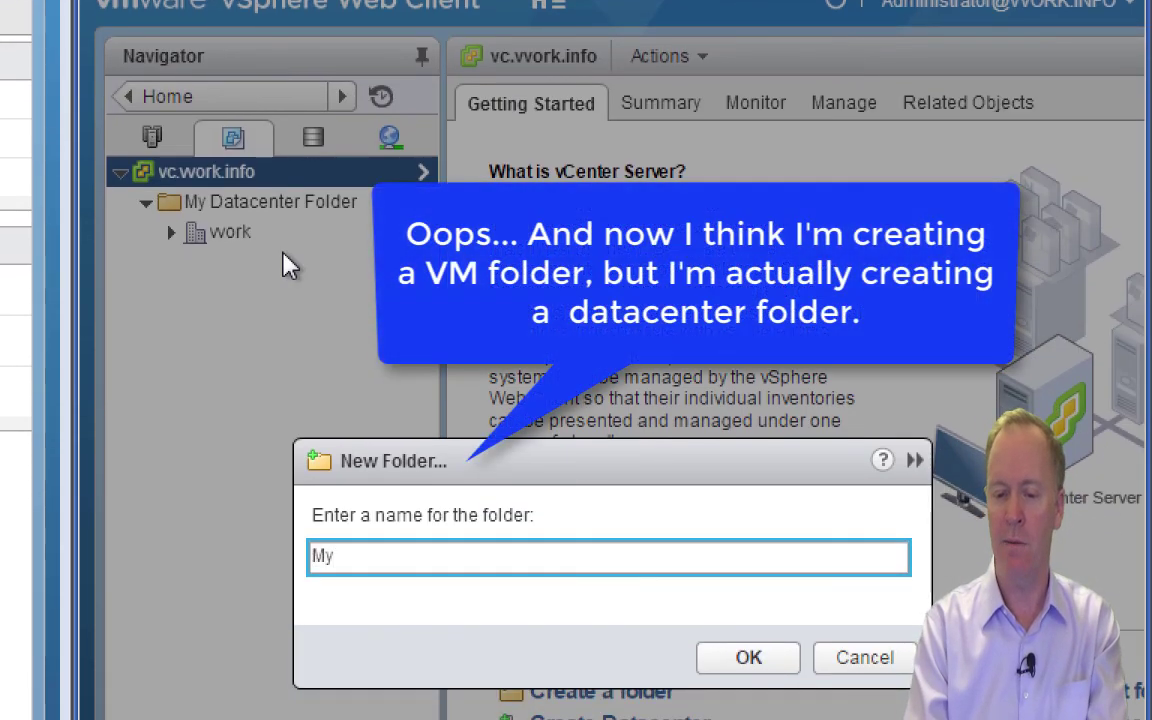
text( VM Folder)
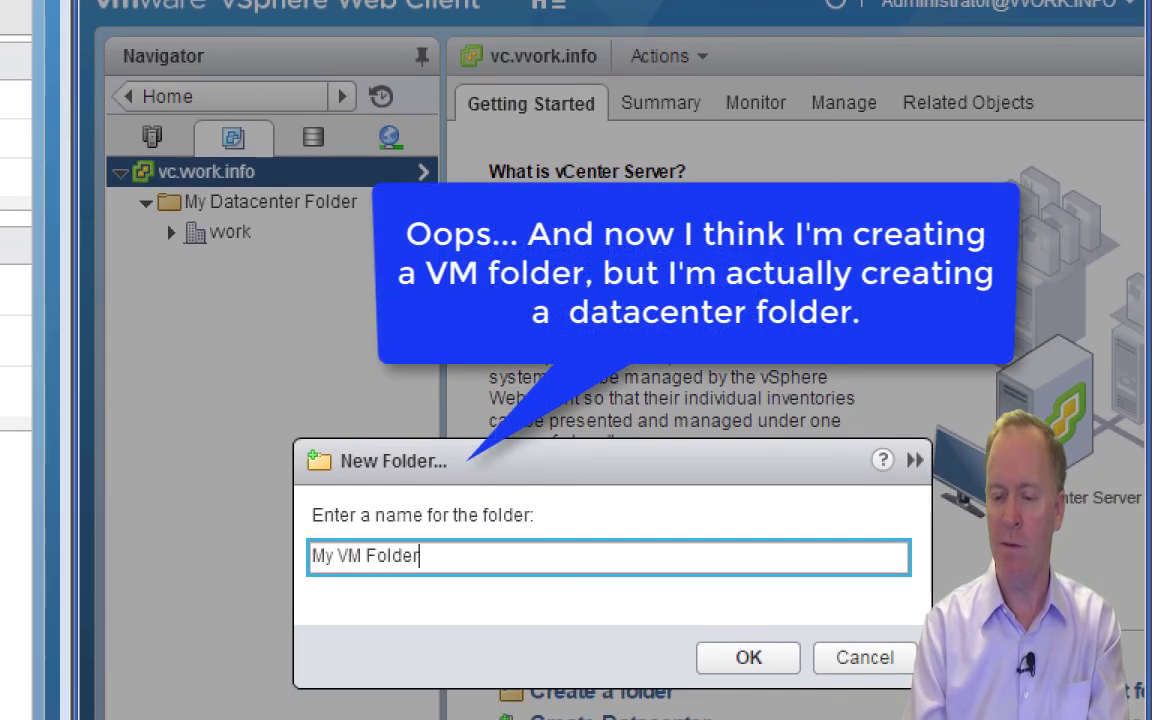
click(785, 659)
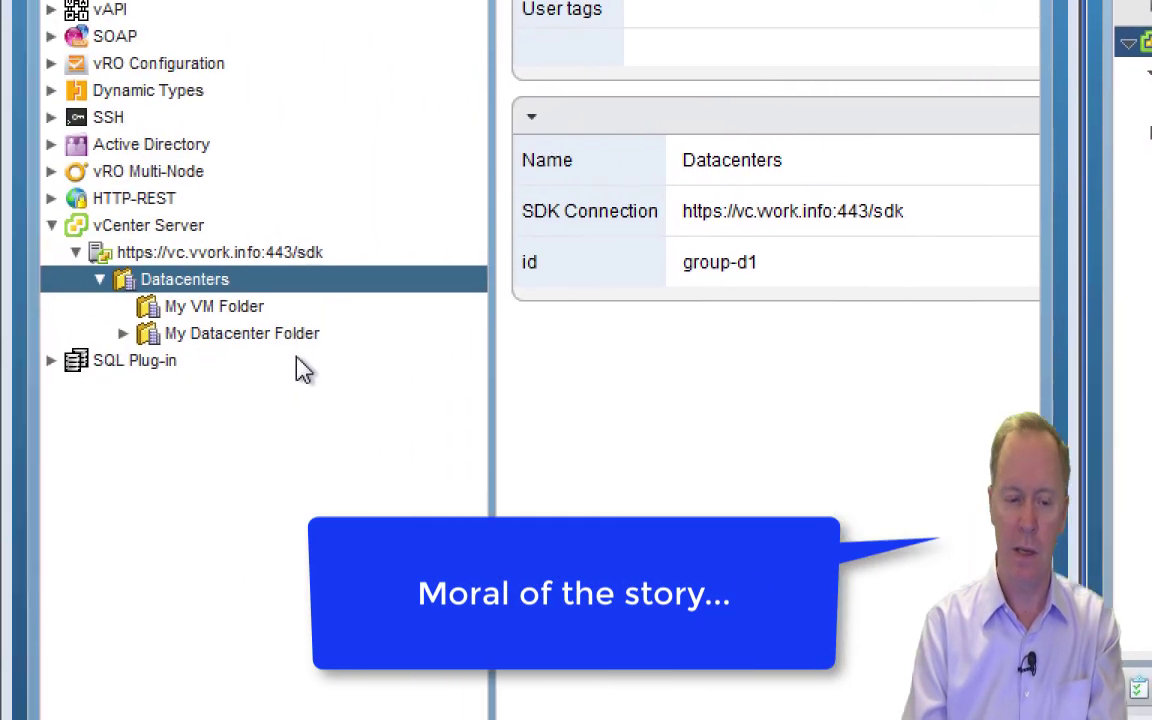
In the vRealize Orchestrator inventory, expand My Datacenter Folder down to the vvork datacenter's vm folder and examine its virtual machines.
click(124, 333)
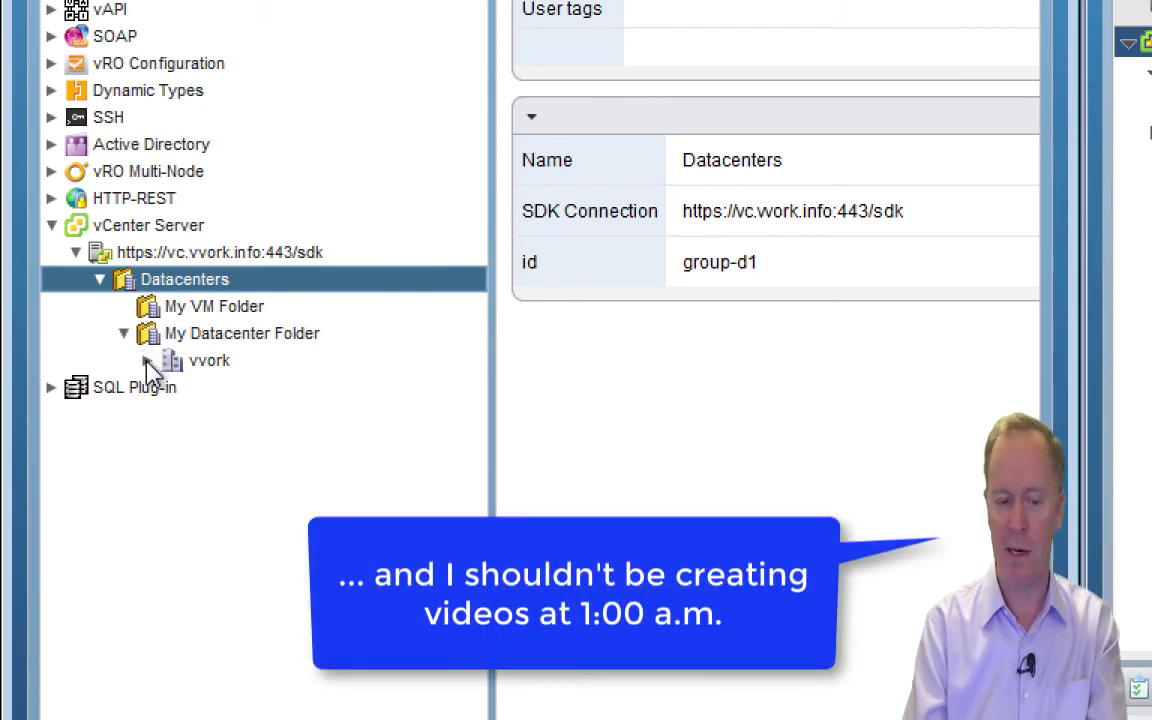
click(147, 360)
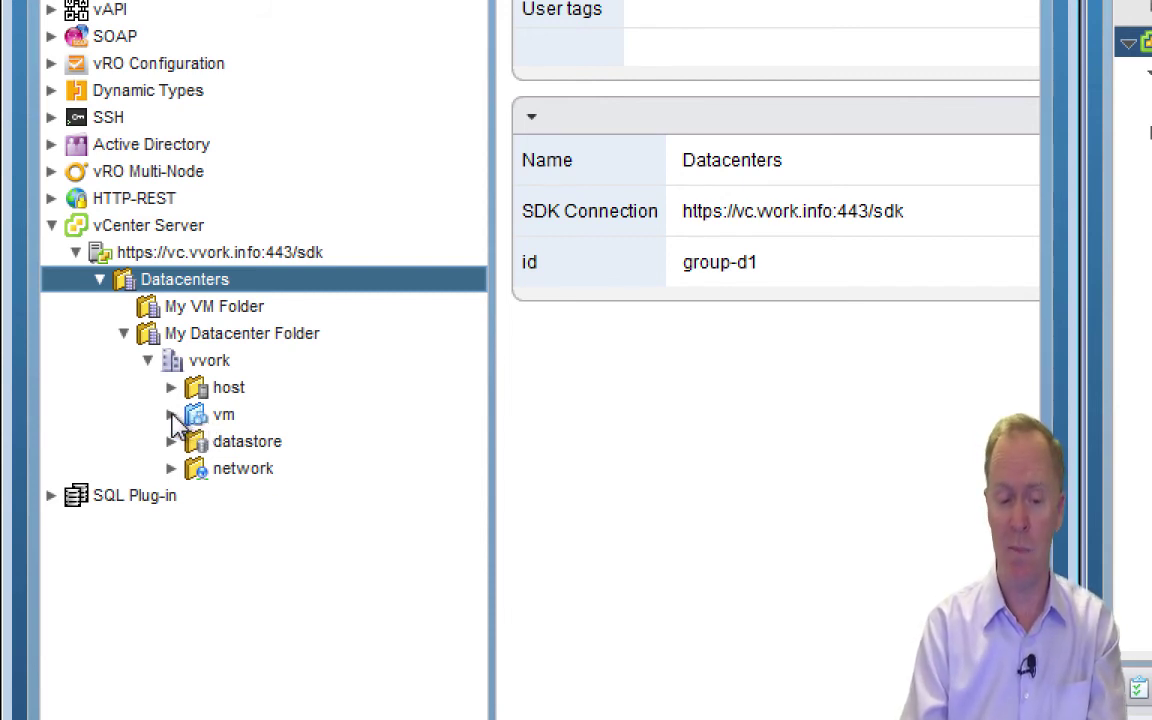
click(172, 414)
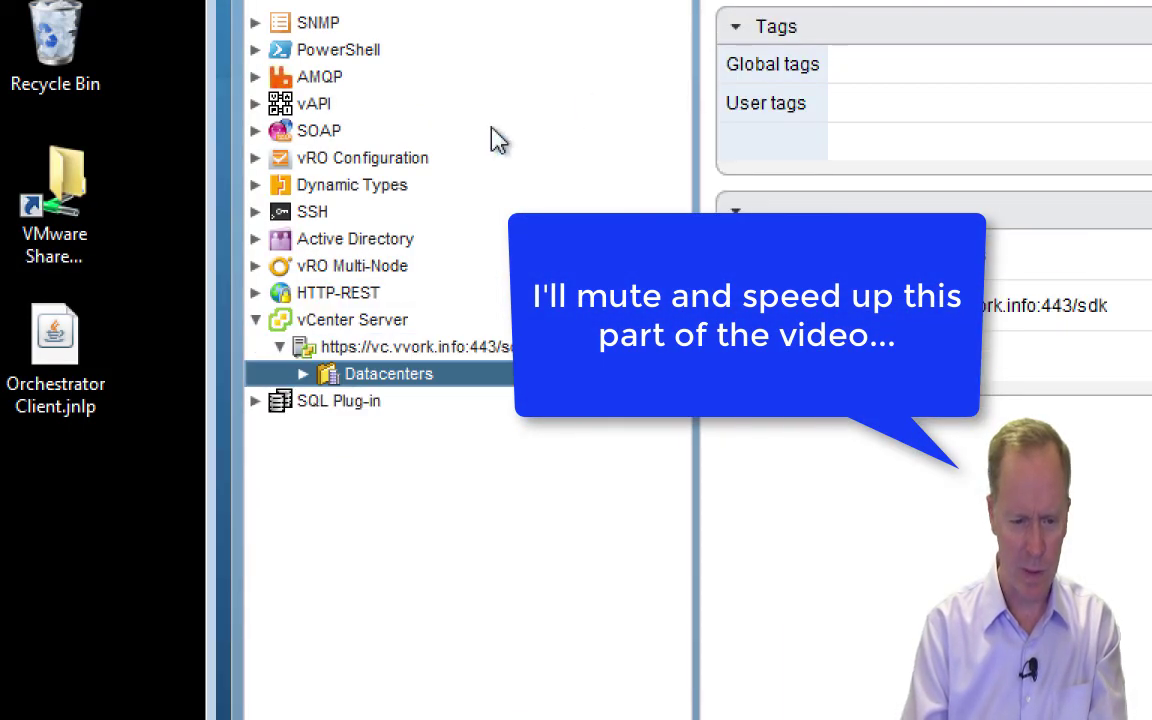
click(303, 374)
click(327, 428)
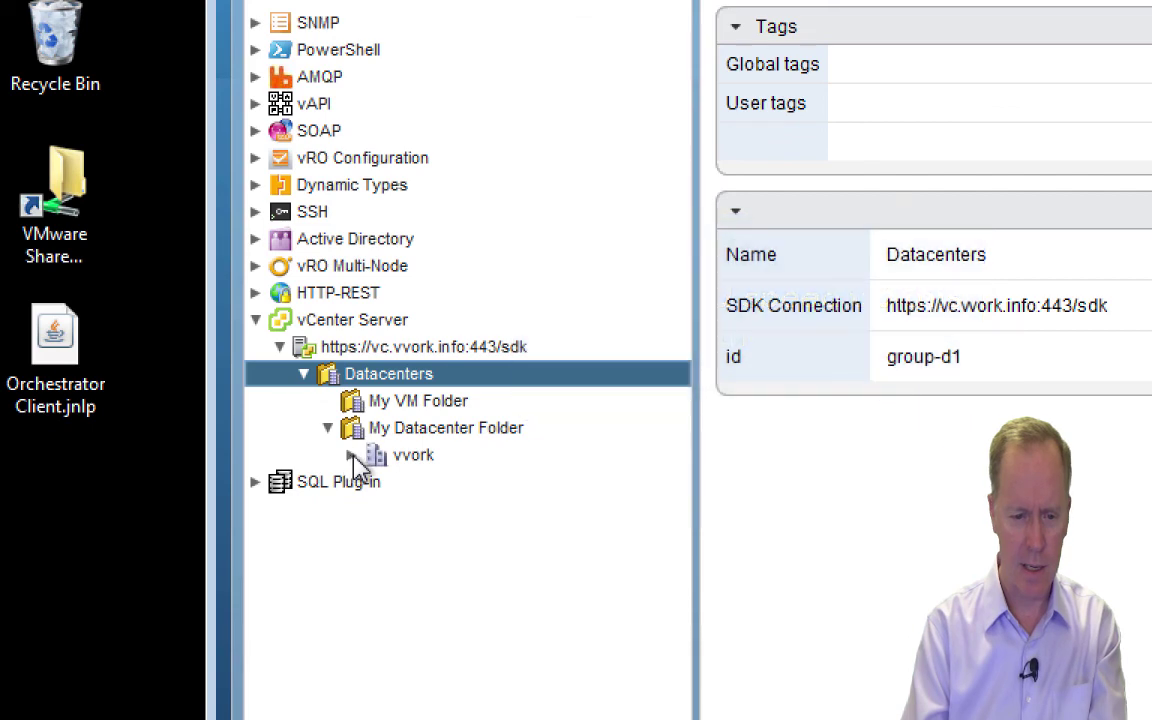
click(351, 455)
click(375, 509)
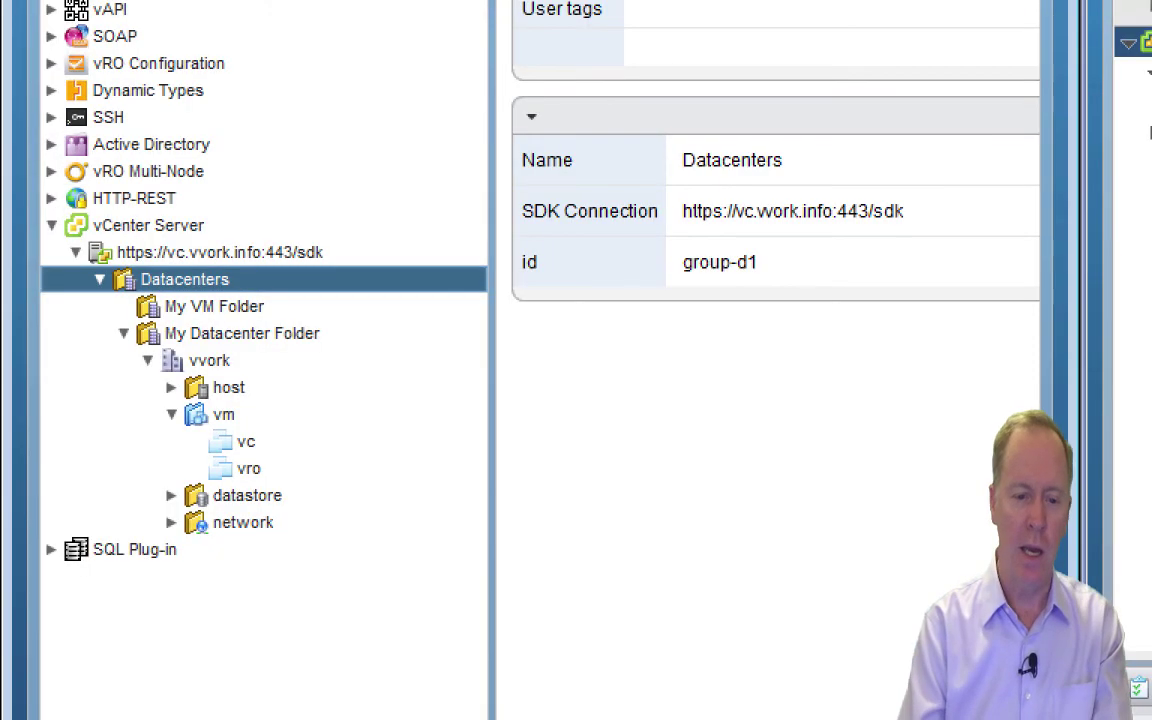
click(171, 414)
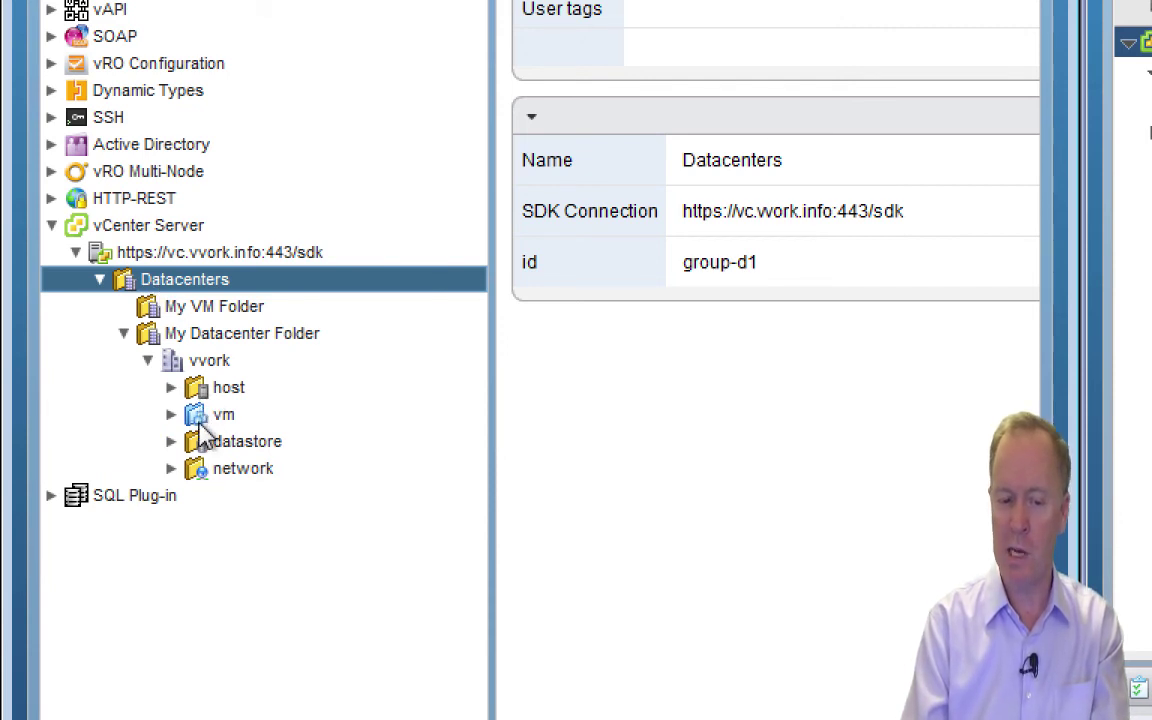
Examine the vvork datacenter's host folder, viewing the Resources details under esxi01.vvork.info, and collapse the vCenter Server tree.
click(171, 387)
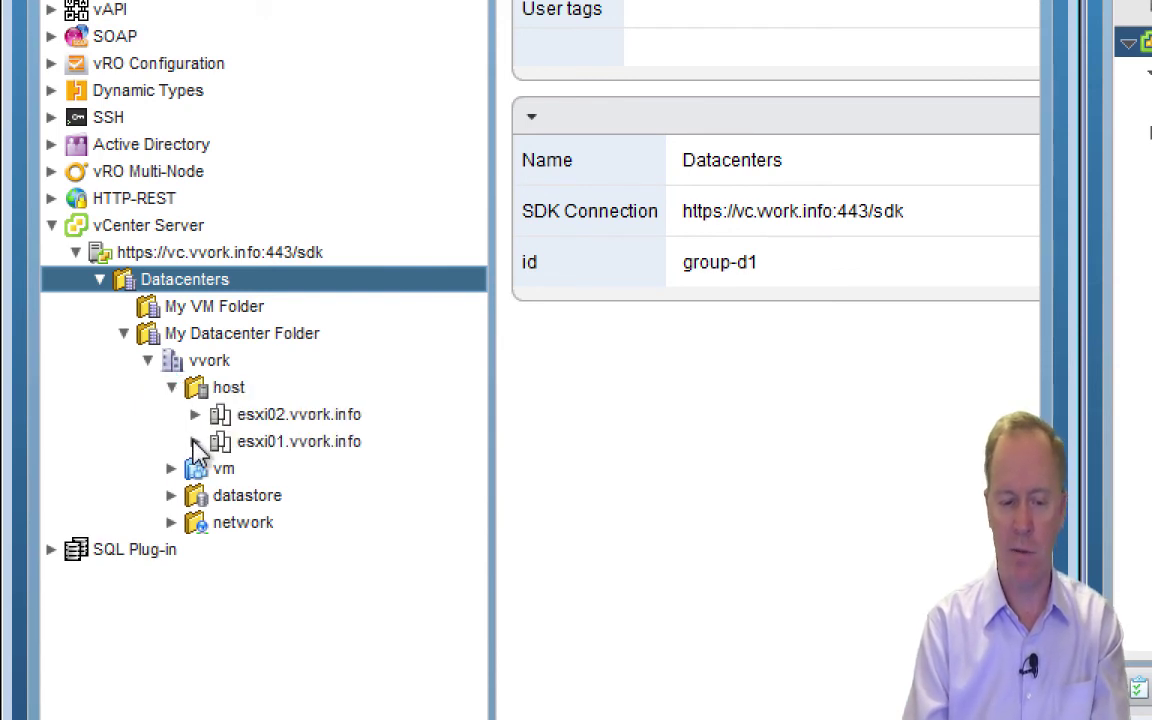
click(195, 441)
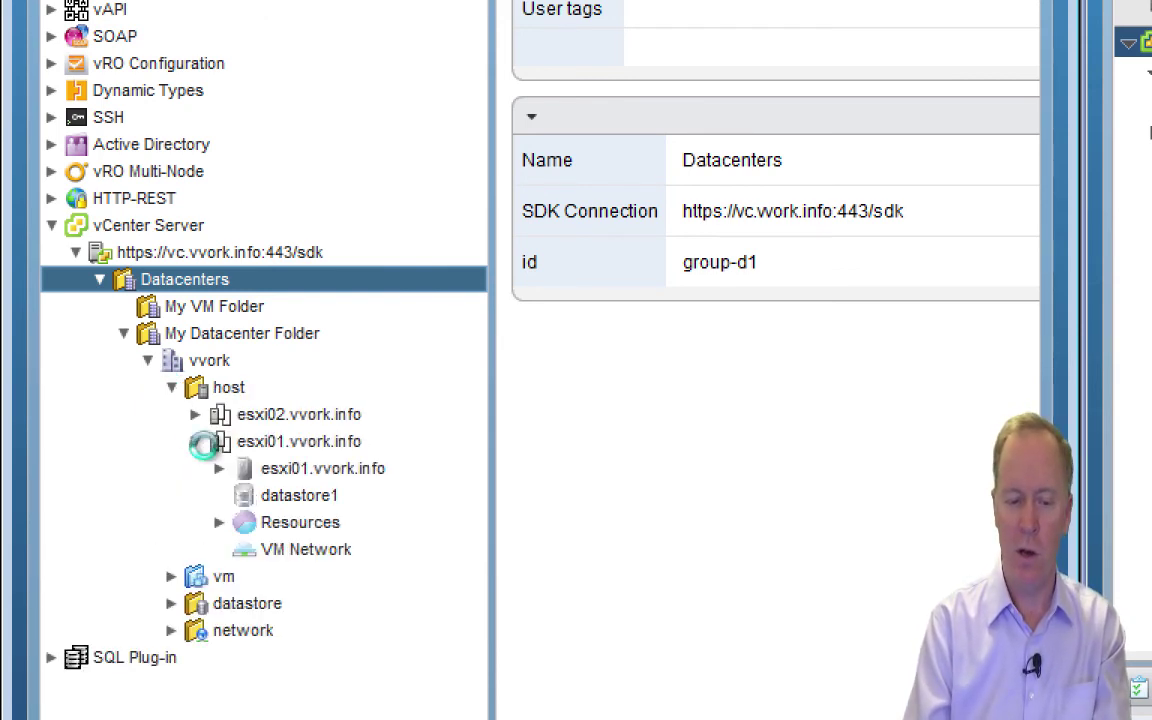
click(262, 528)
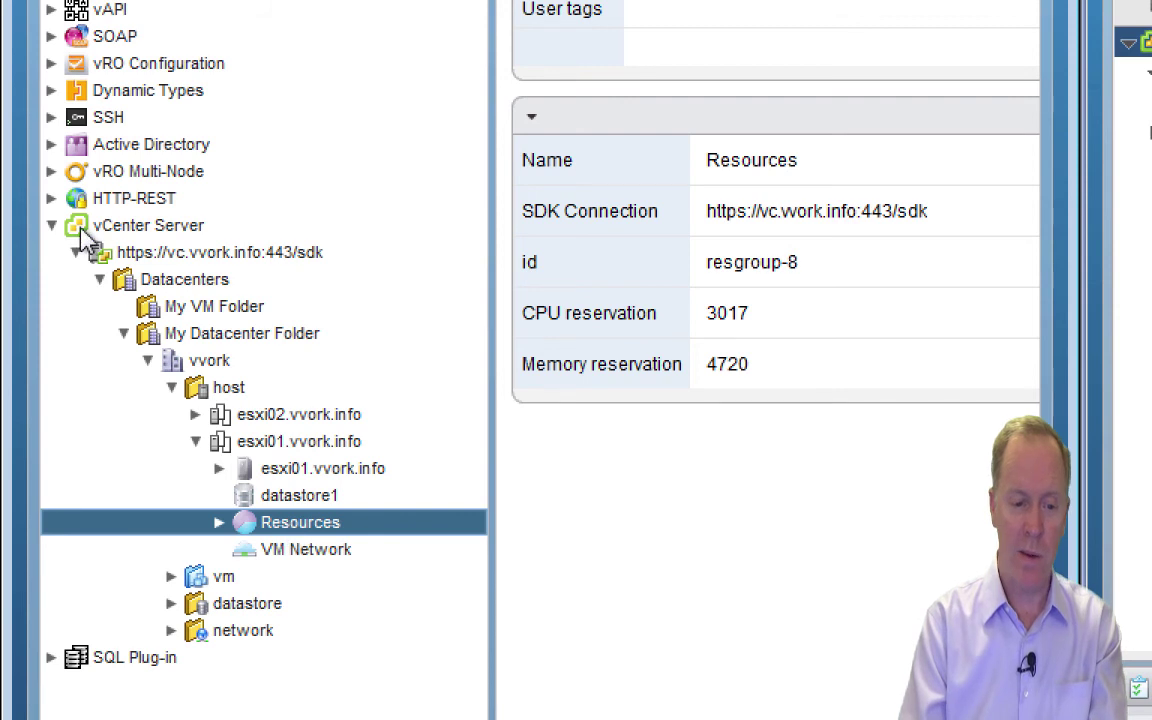
click(55, 229)
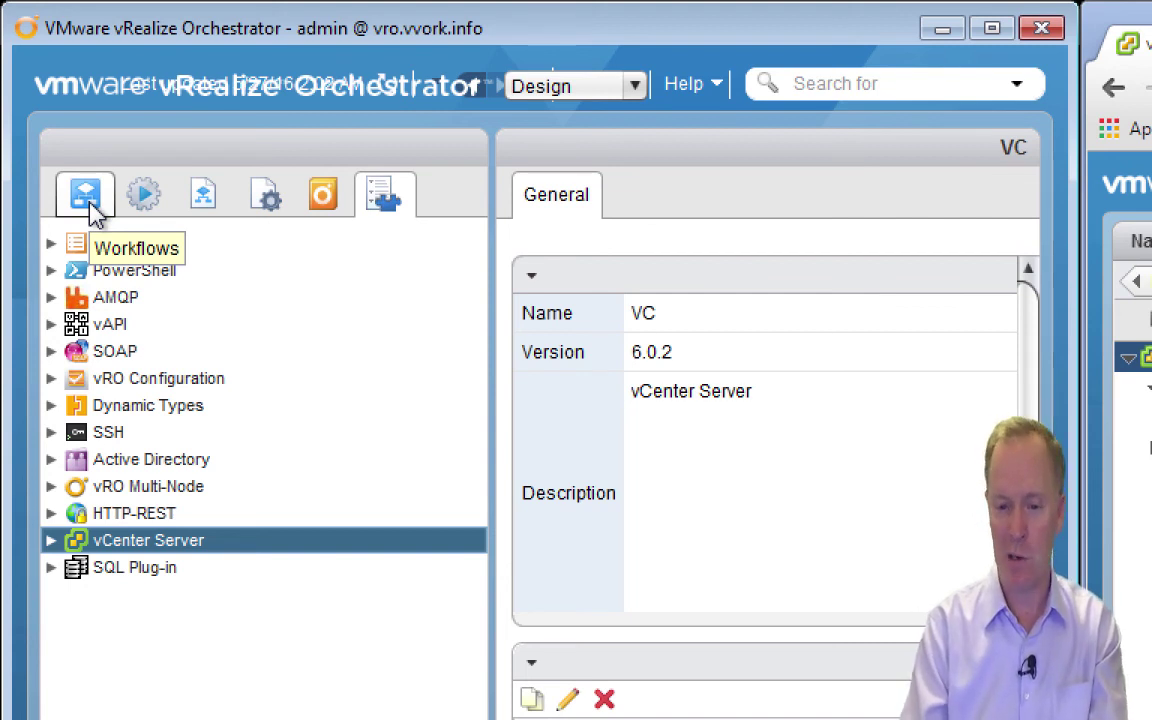
In the Workflows view, add a folder named "Real World" inside the VVORK folder.
click(85, 195)
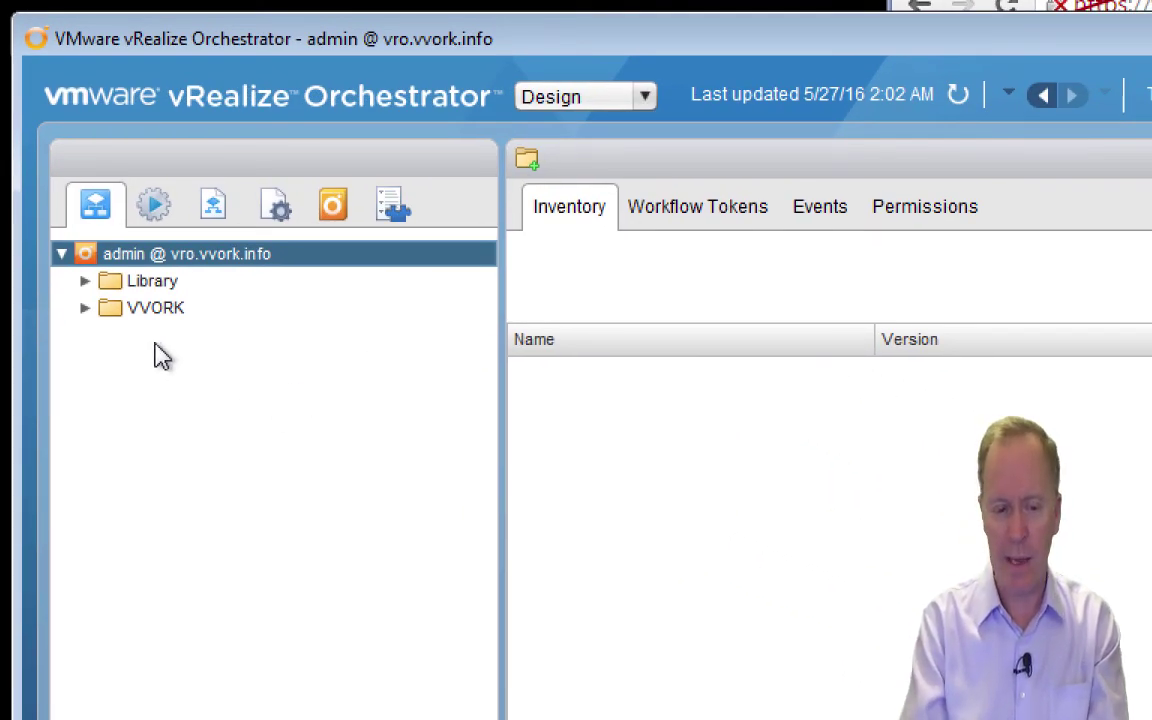
click(85, 309)
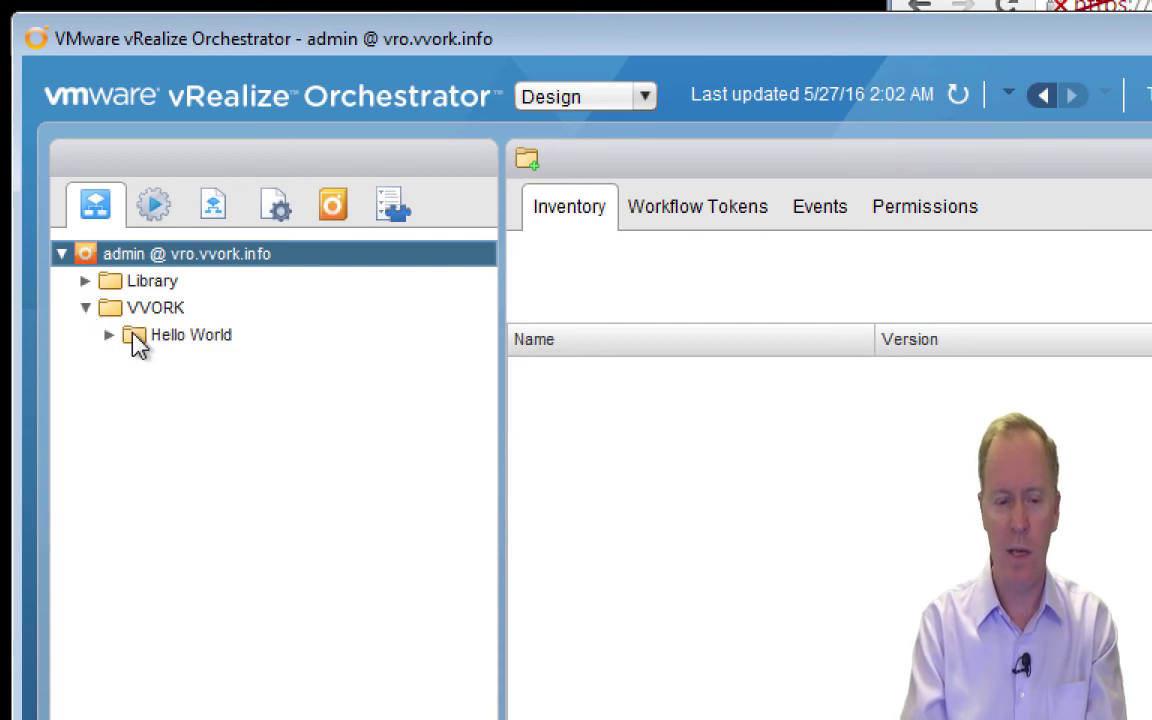
click(116, 313)
right_click(116, 313)
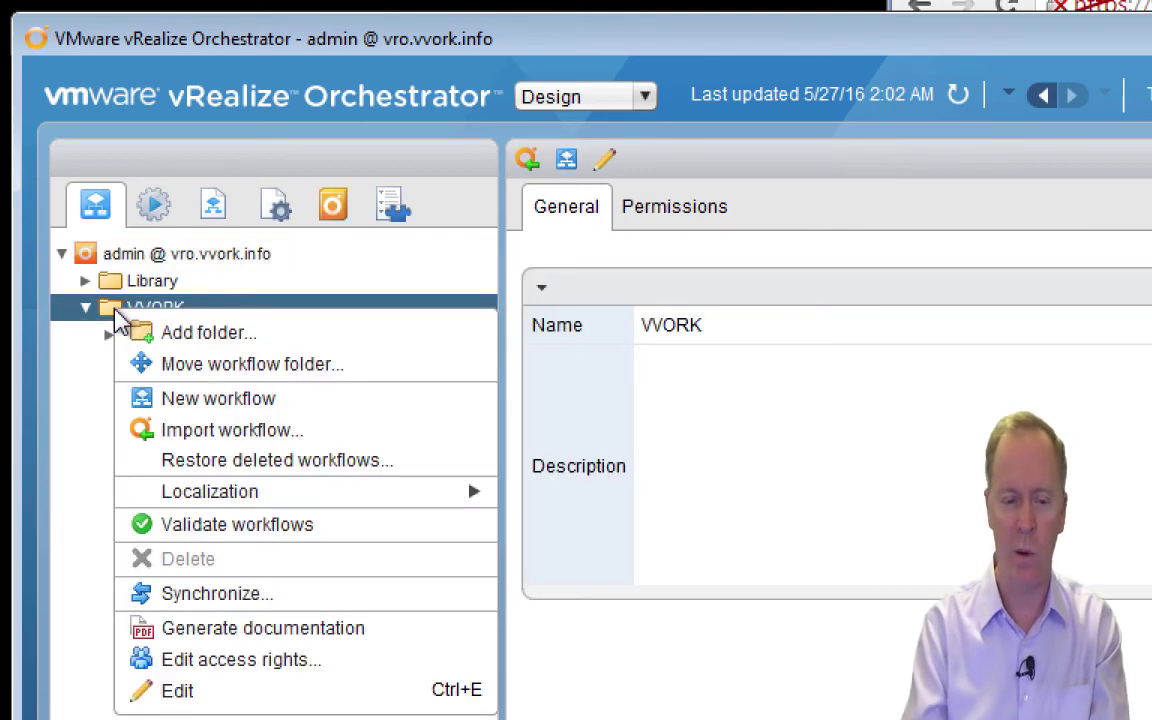
click(142, 334)
text(Real)
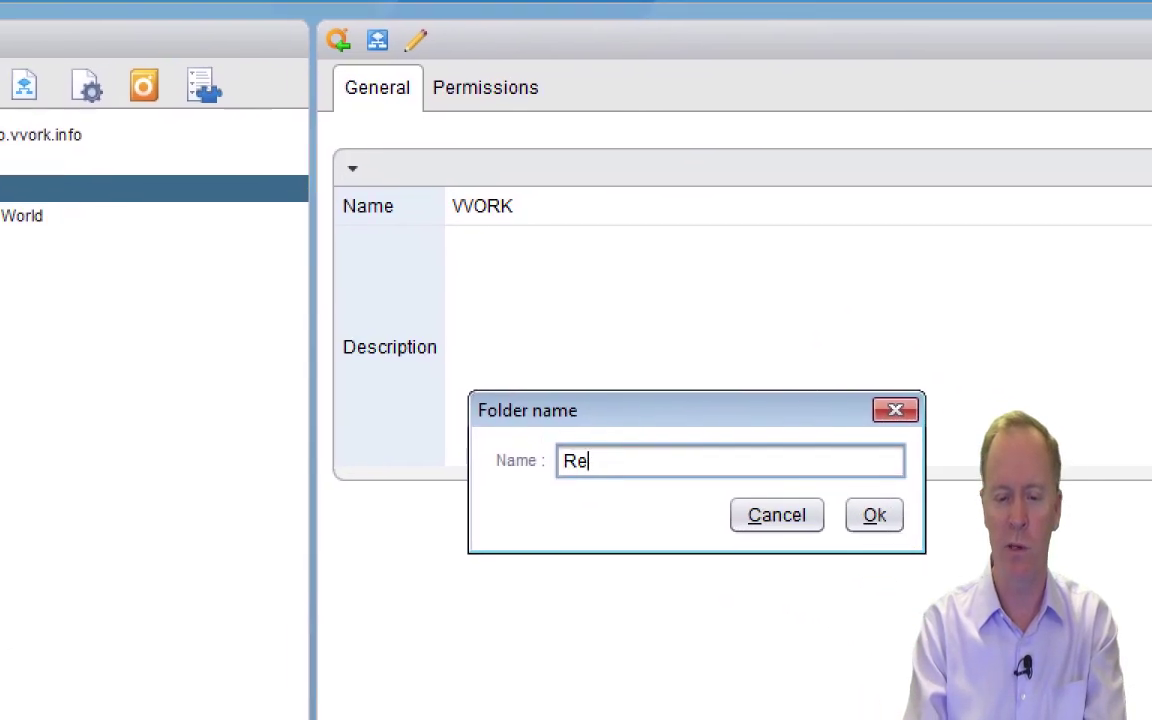
text( World)
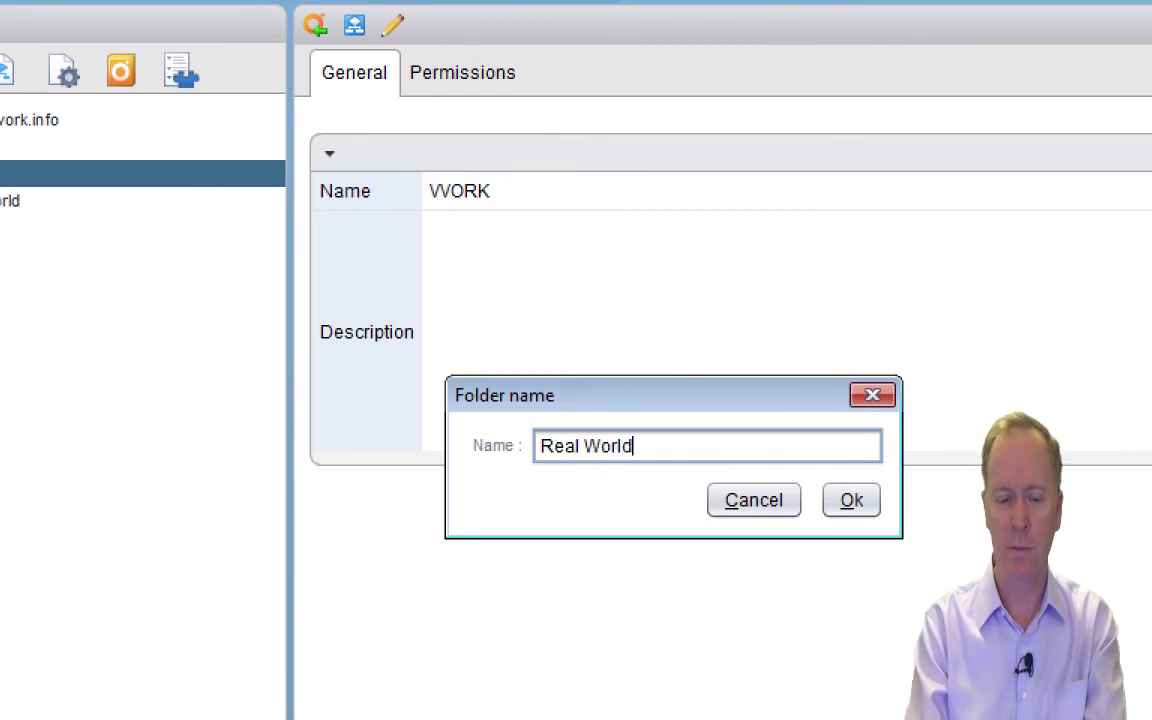
key(Return)
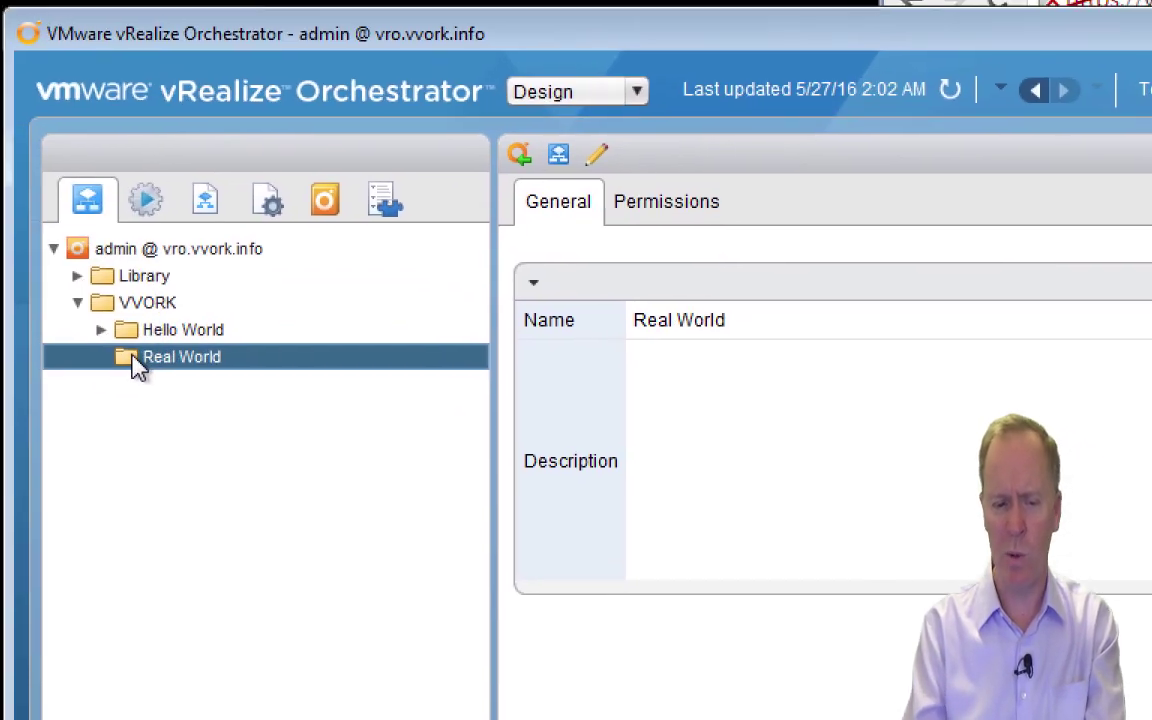
Create a new workflow named "My VM Creating Workflow" in the Real World folder.
right_click(143, 367)
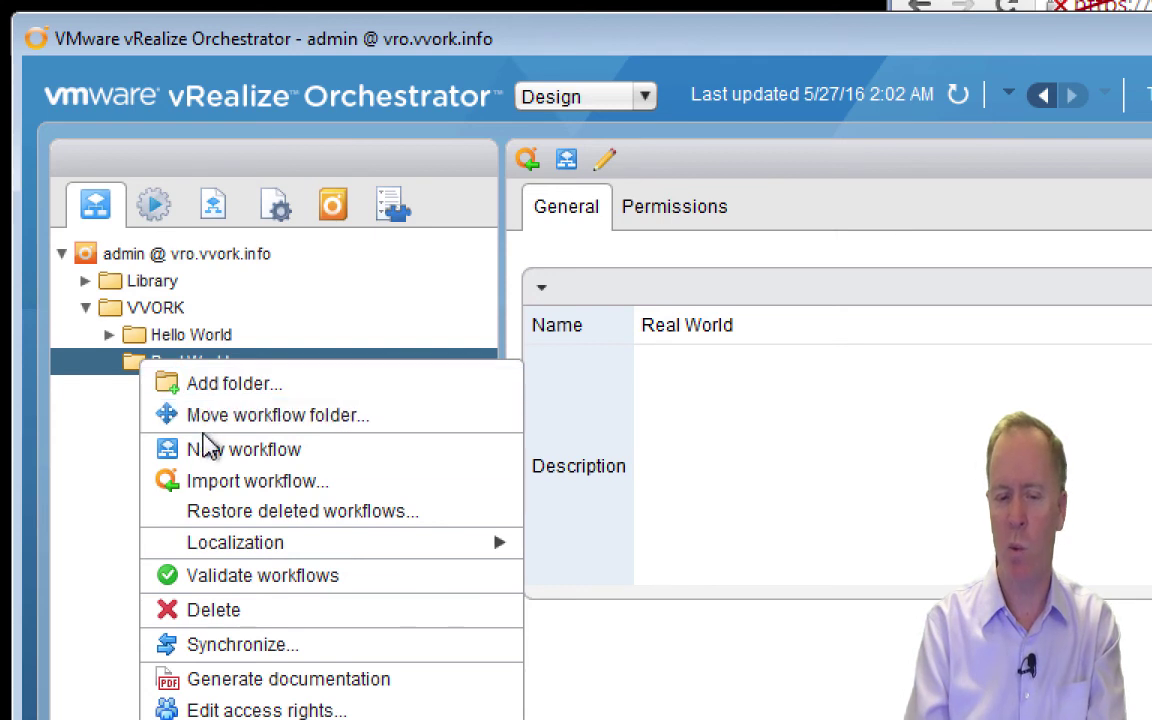
click(210, 452)
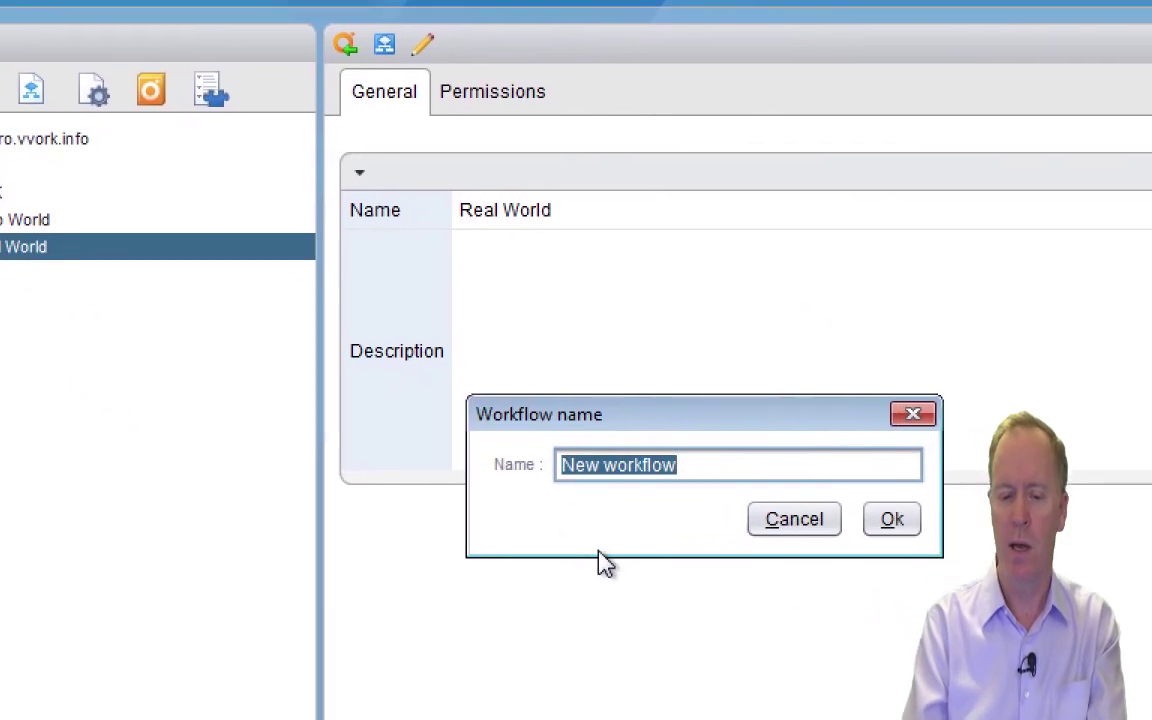
text(My)
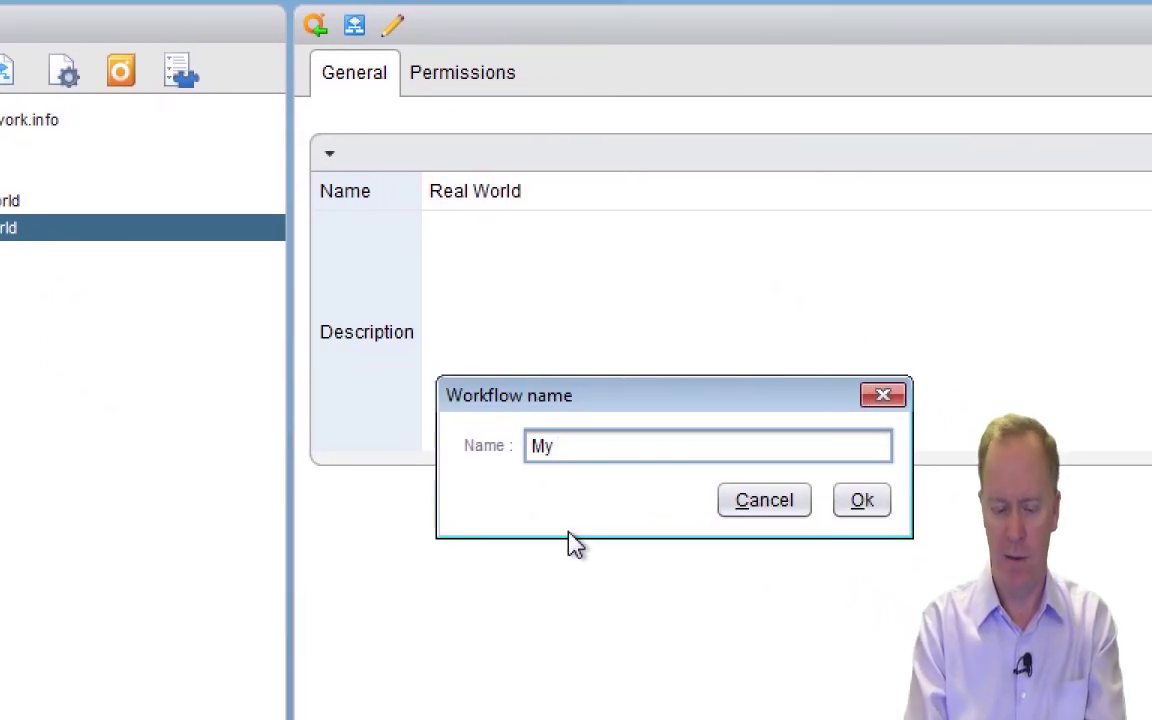
text( VM Creat)
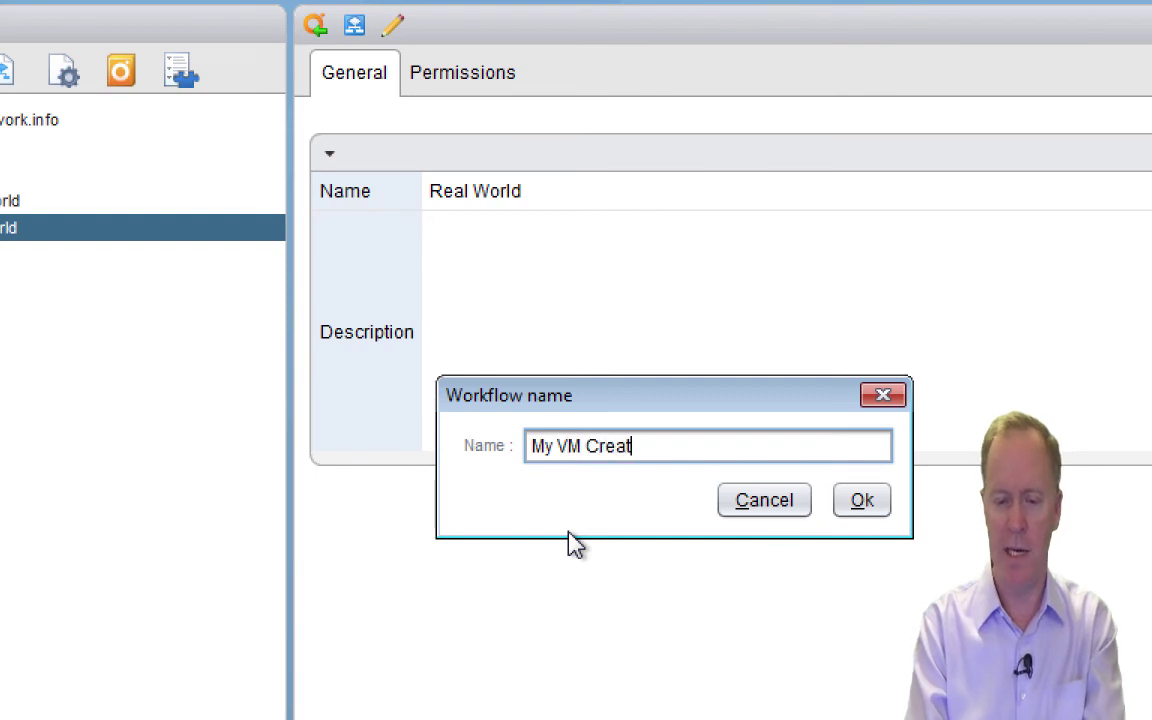
text(ing Workflow)
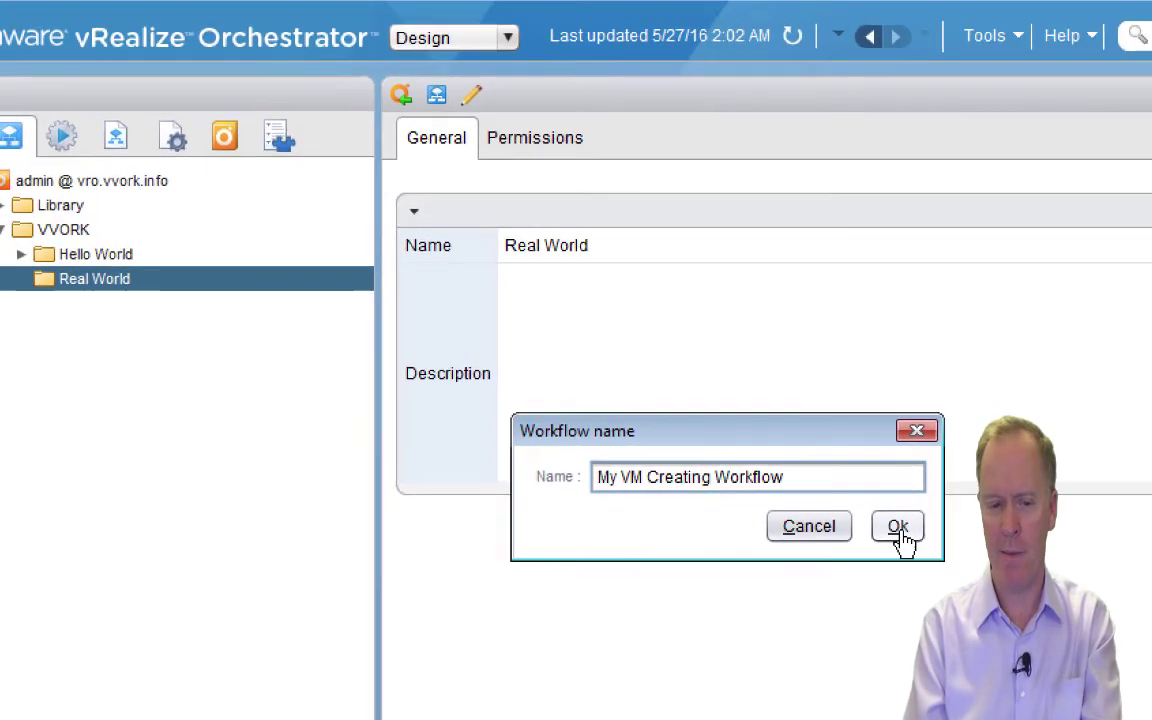
click(899, 528)
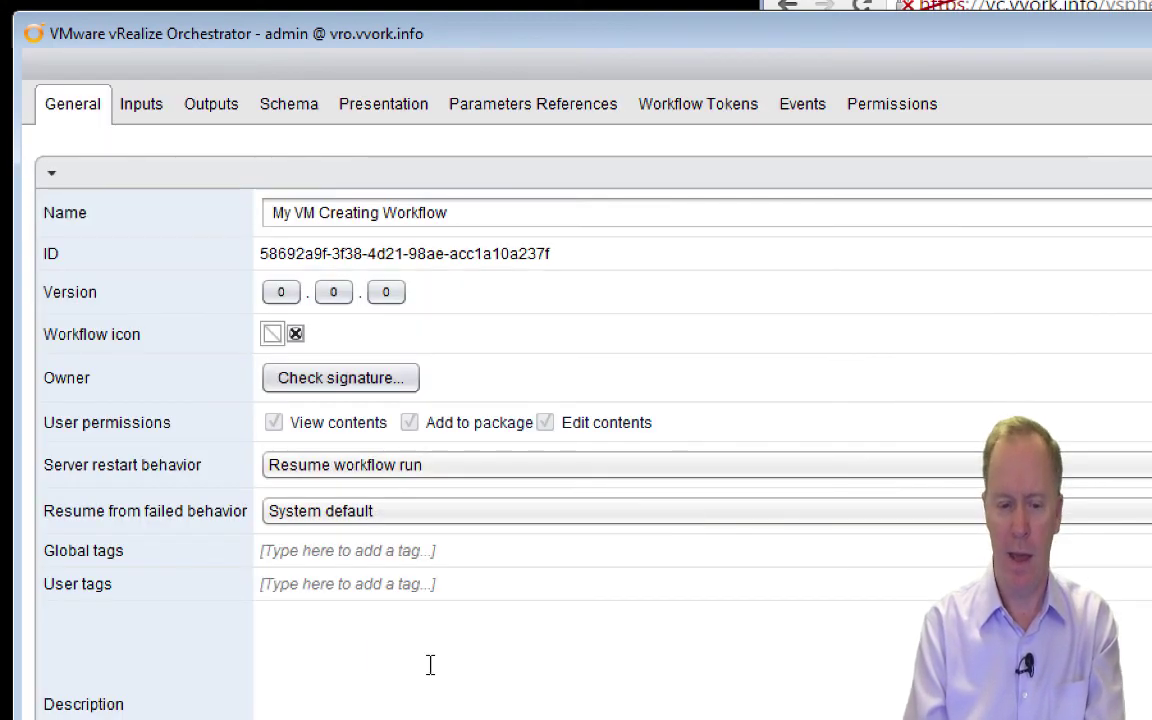
Set the workflow's description to "This work flow creates a VM.".
click(382, 651)
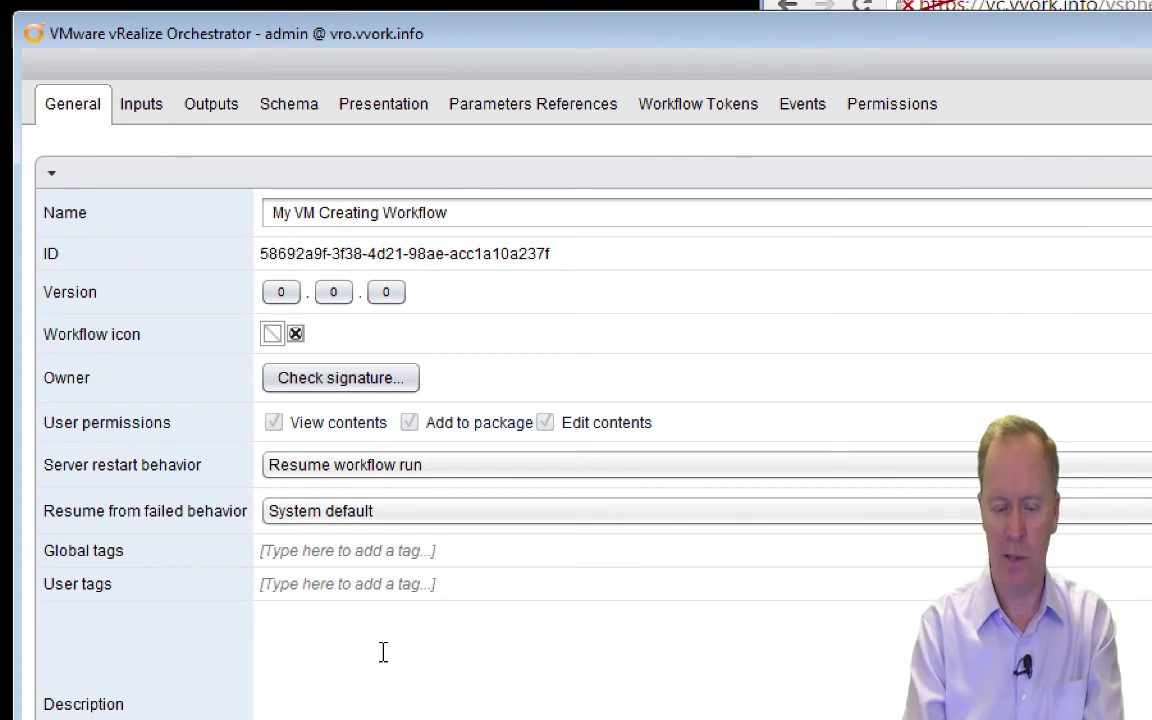
text(This work )
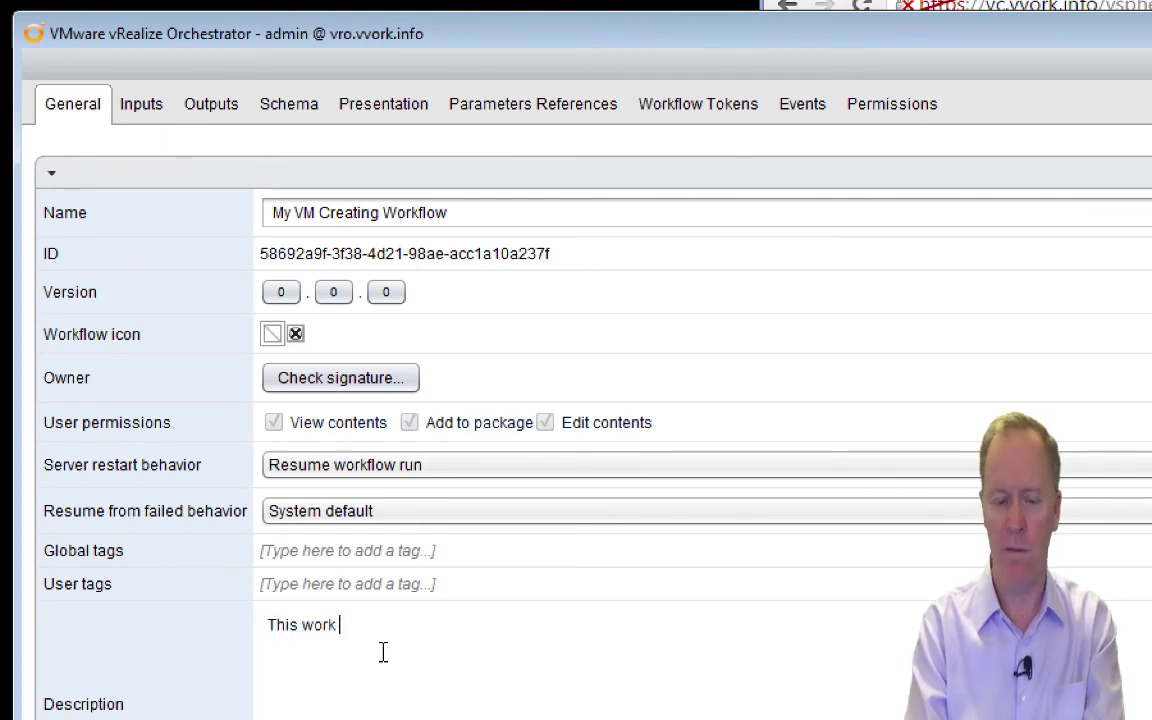
text(flow create)
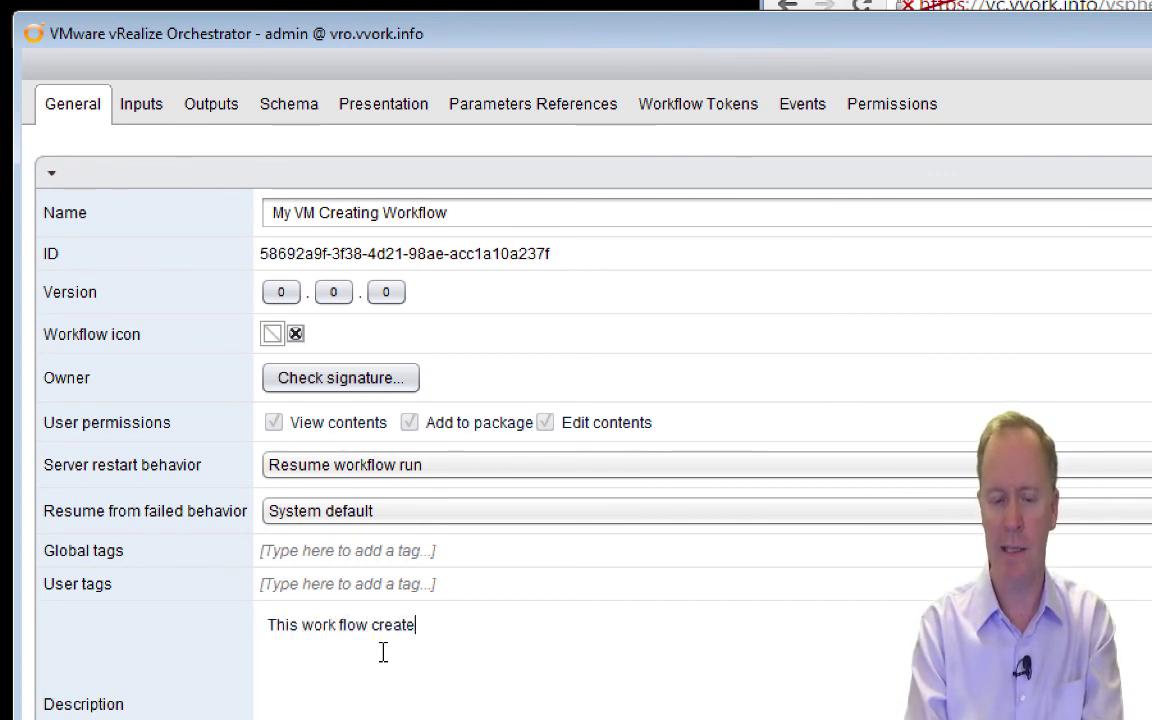
text(s a VM.)
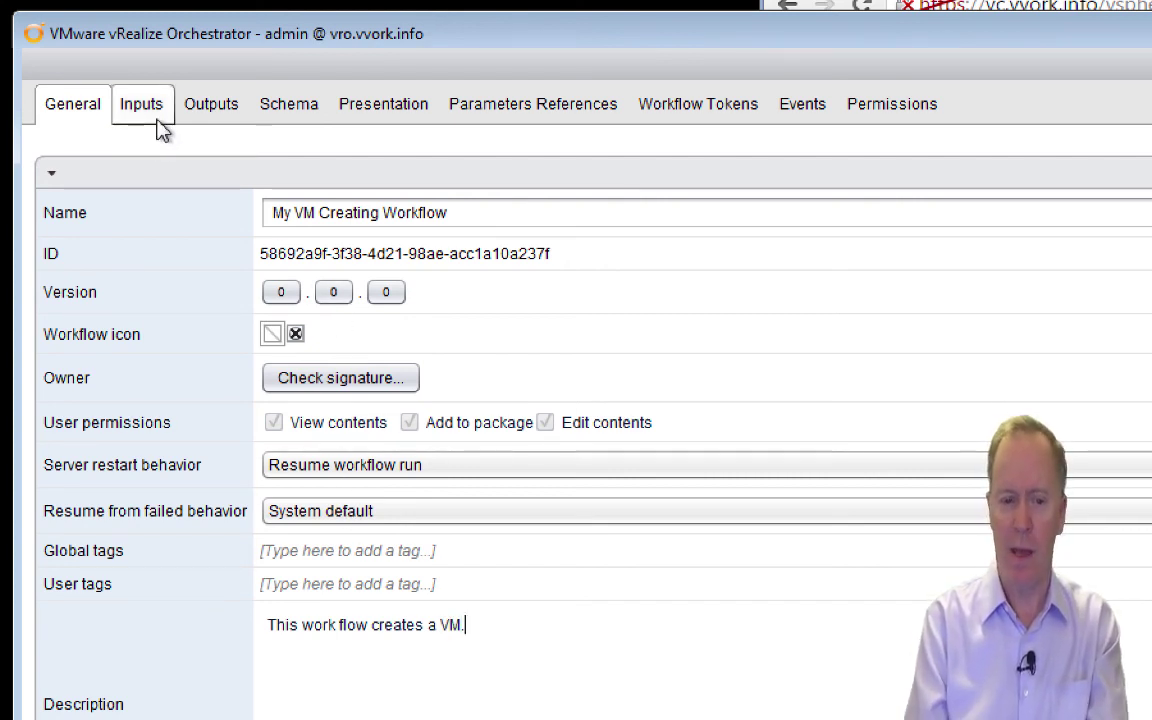
Insert a generic Workflow element on the line between the start and end of the workflow's schema.
click(297, 108)
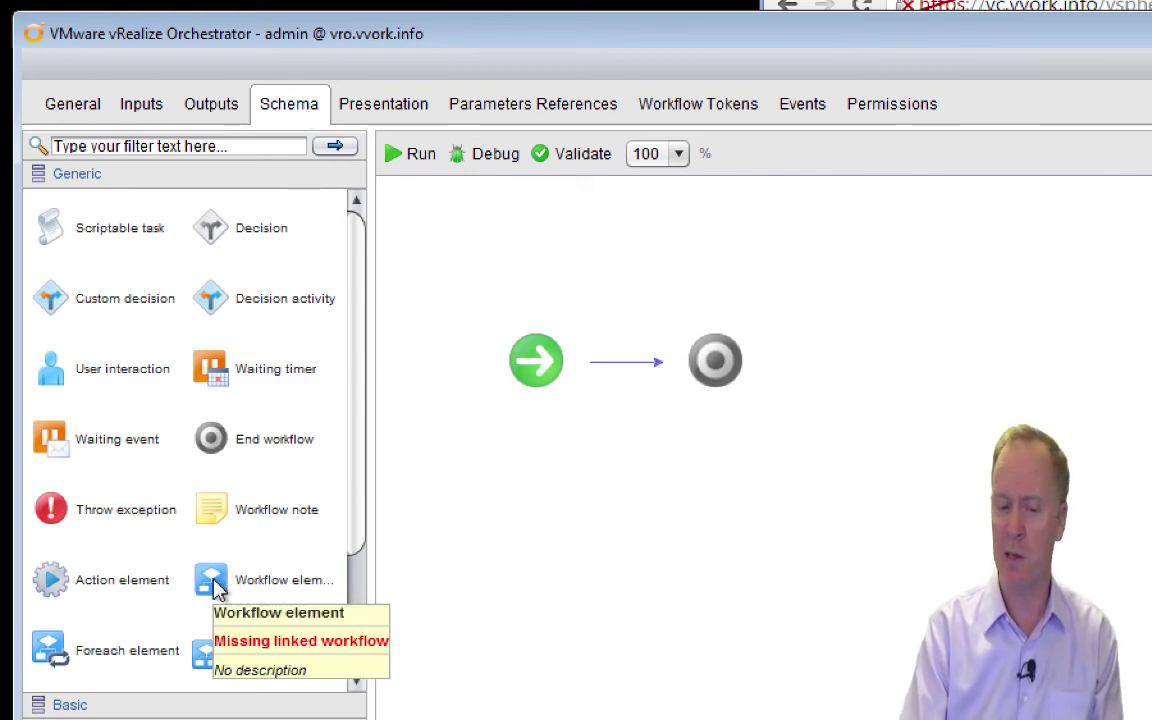
drag(217, 590, 287, 509)
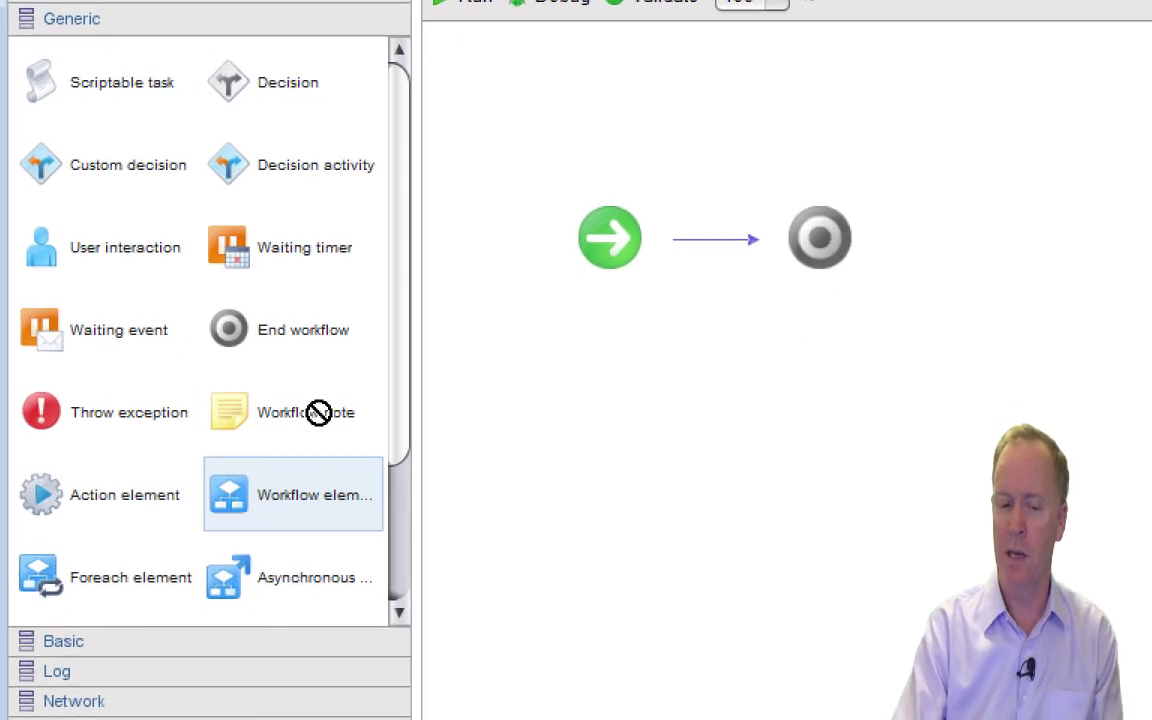
drag(318, 412, 725, 230)
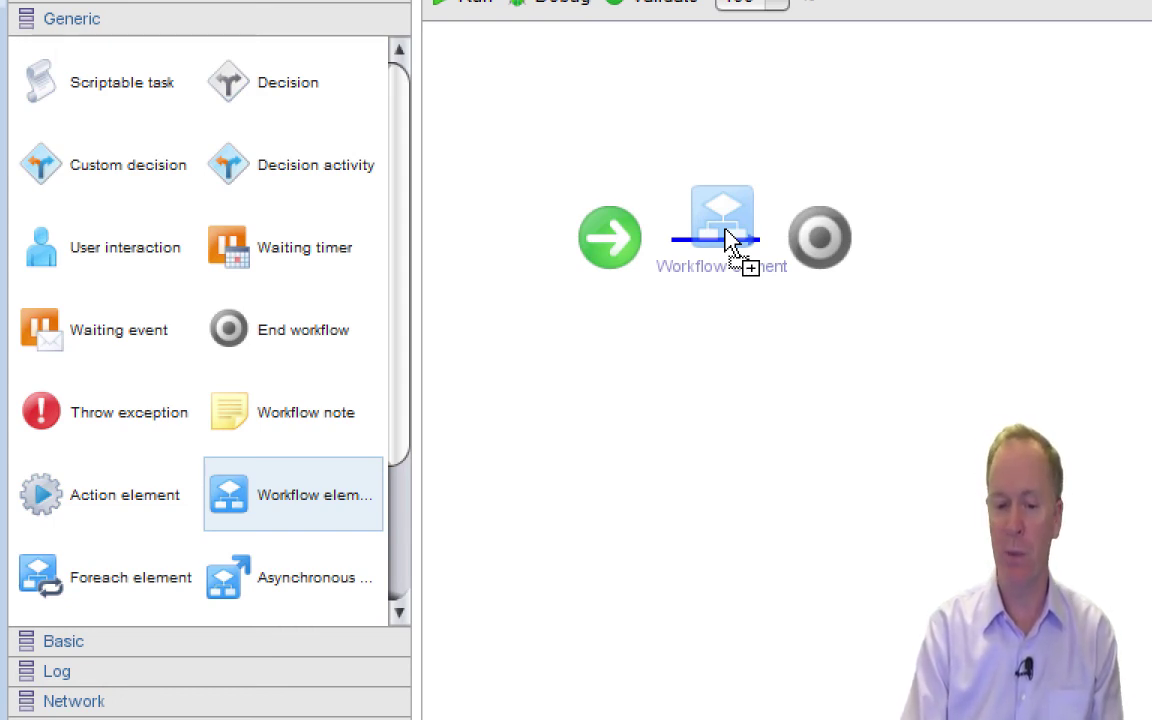
drag(727, 240, 728, 243)
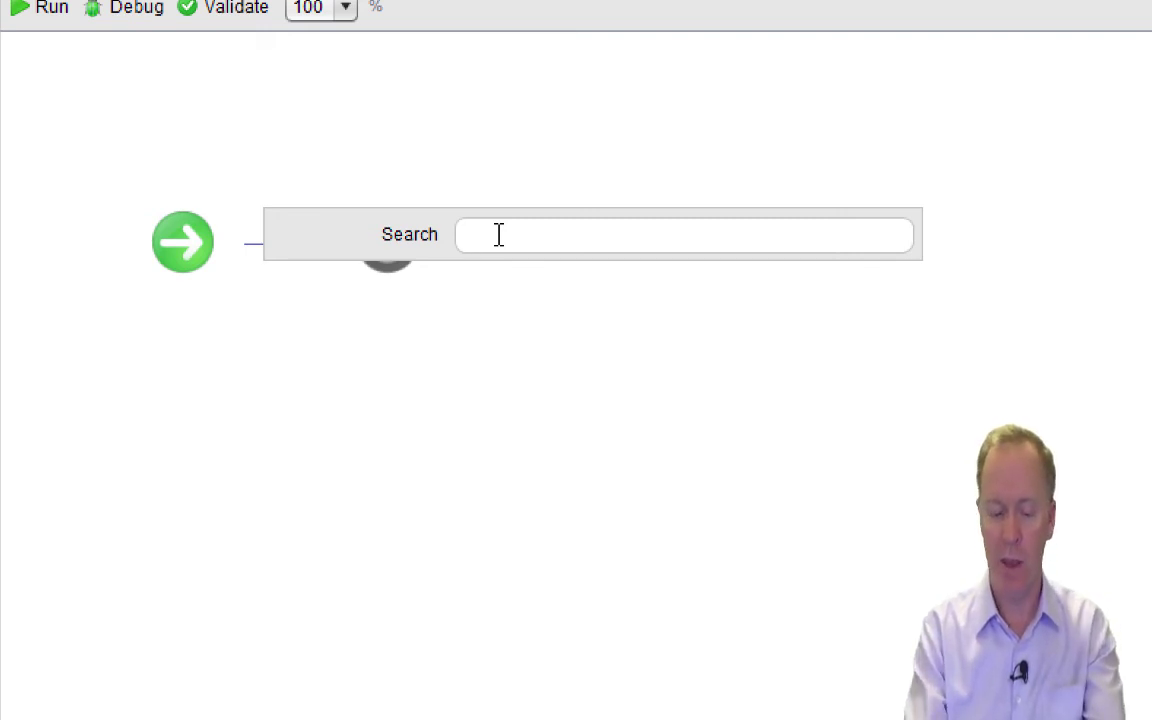
Link the new element to the library workflow "Create simple virtual machine", searching for "create simple v".
text(d)
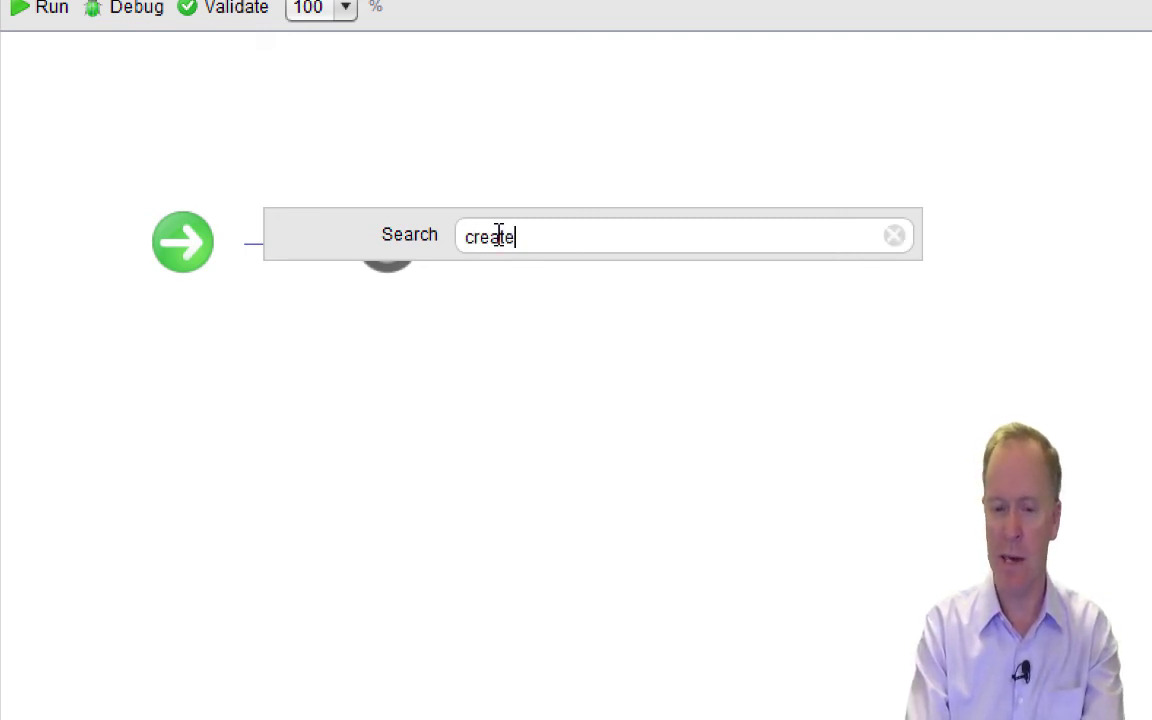
text(reate )
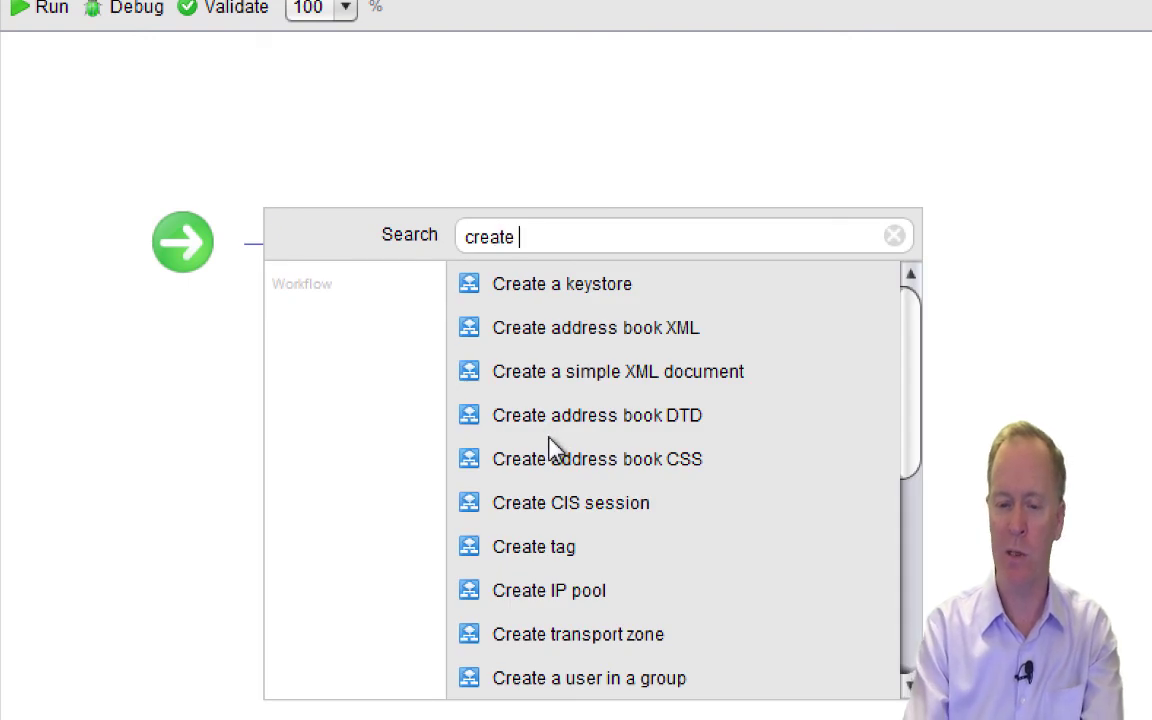
text(simple )
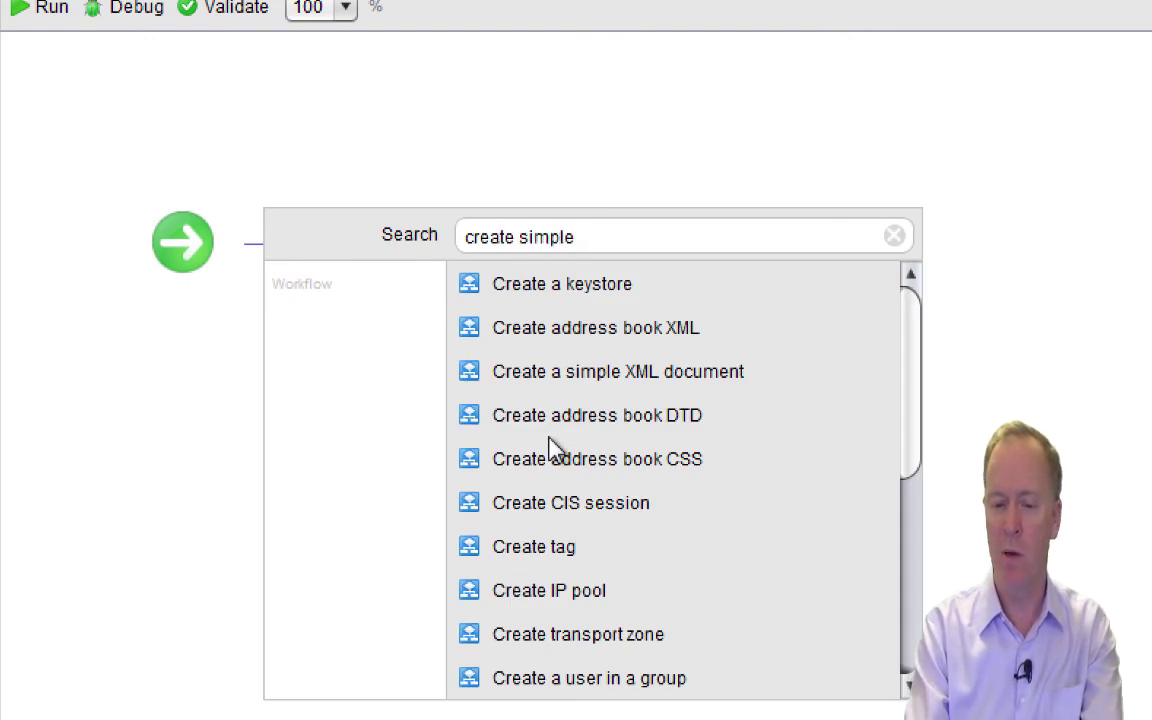
text(v)
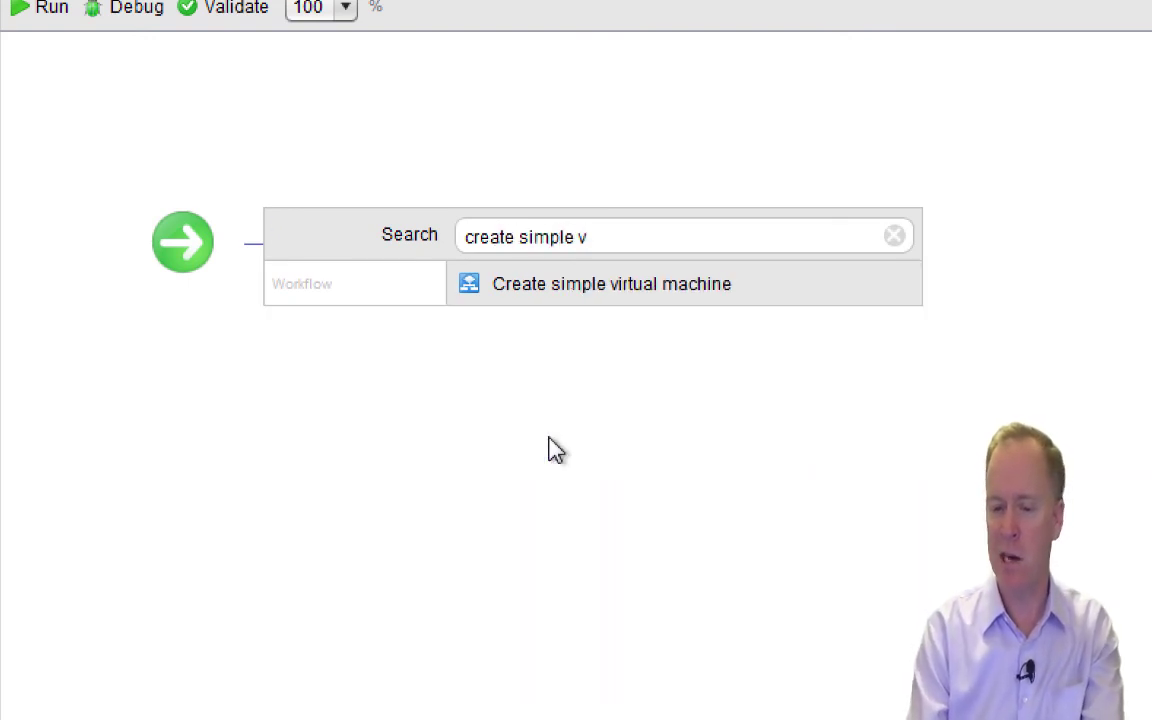
click(605, 284)
click(605, 284)
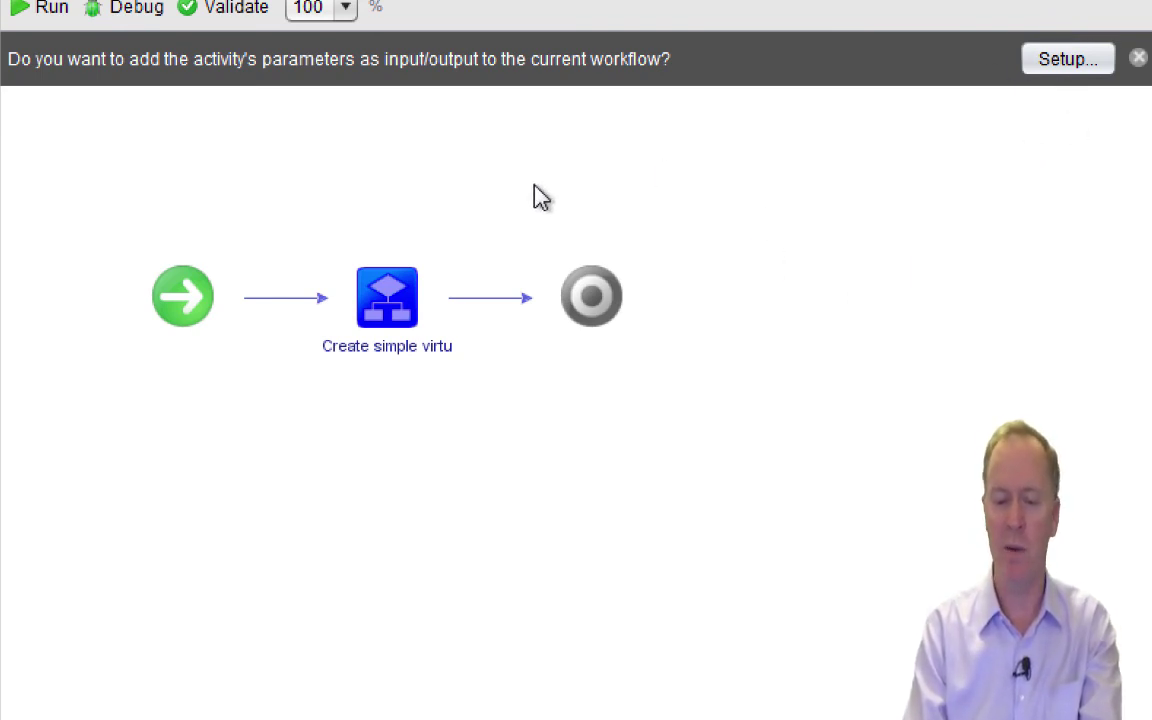
Open the Create simple virtual machine element for editing and examine its IN parameters, OUT parameters and Visual Binding, keeping the schema visible.
mouse_move(430, 265)
mouse_move(388, 308)
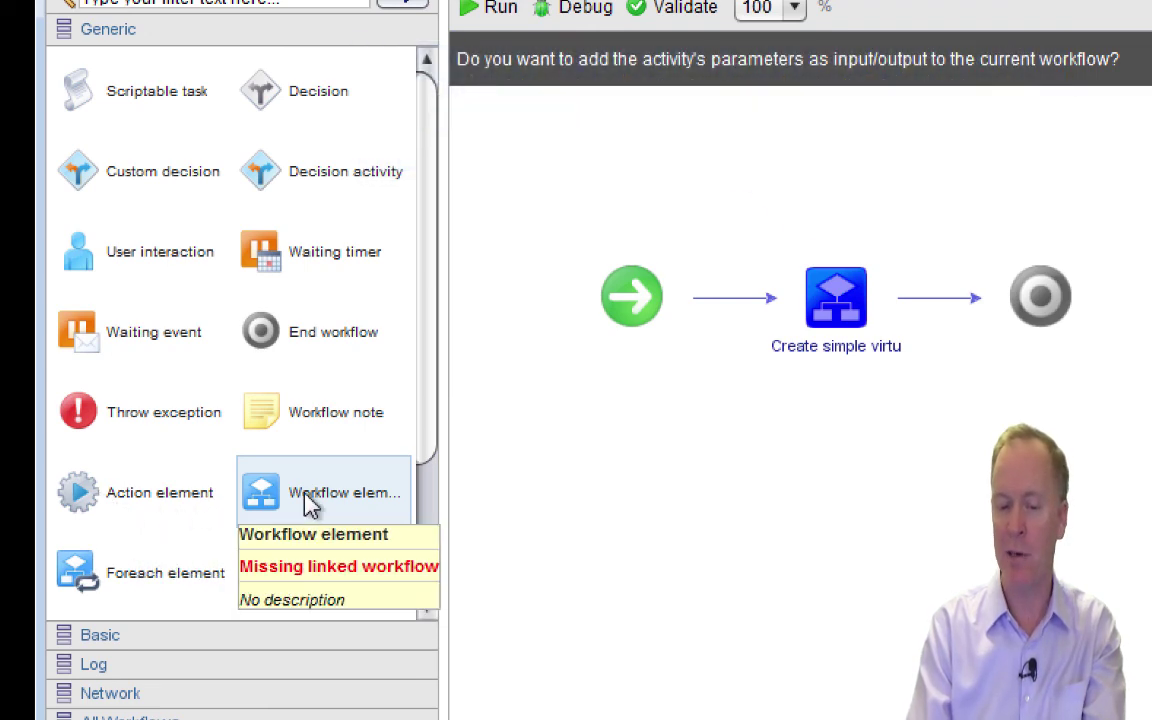
mouse_move(825, 315)
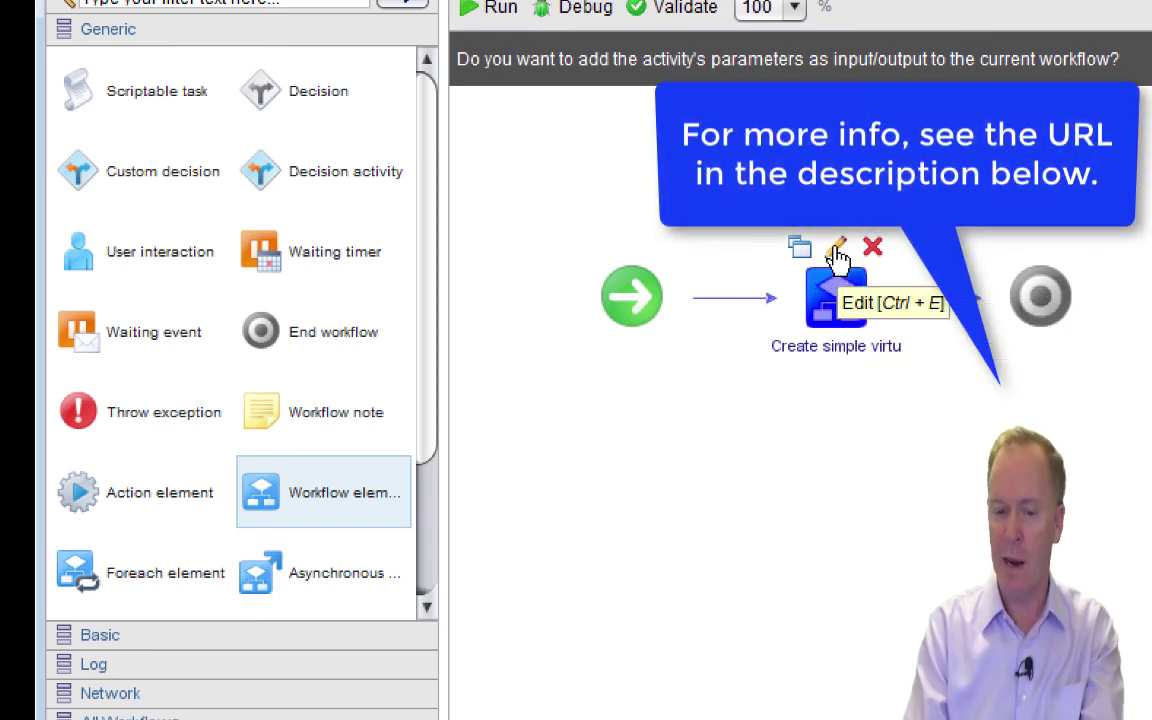
click(837, 252)
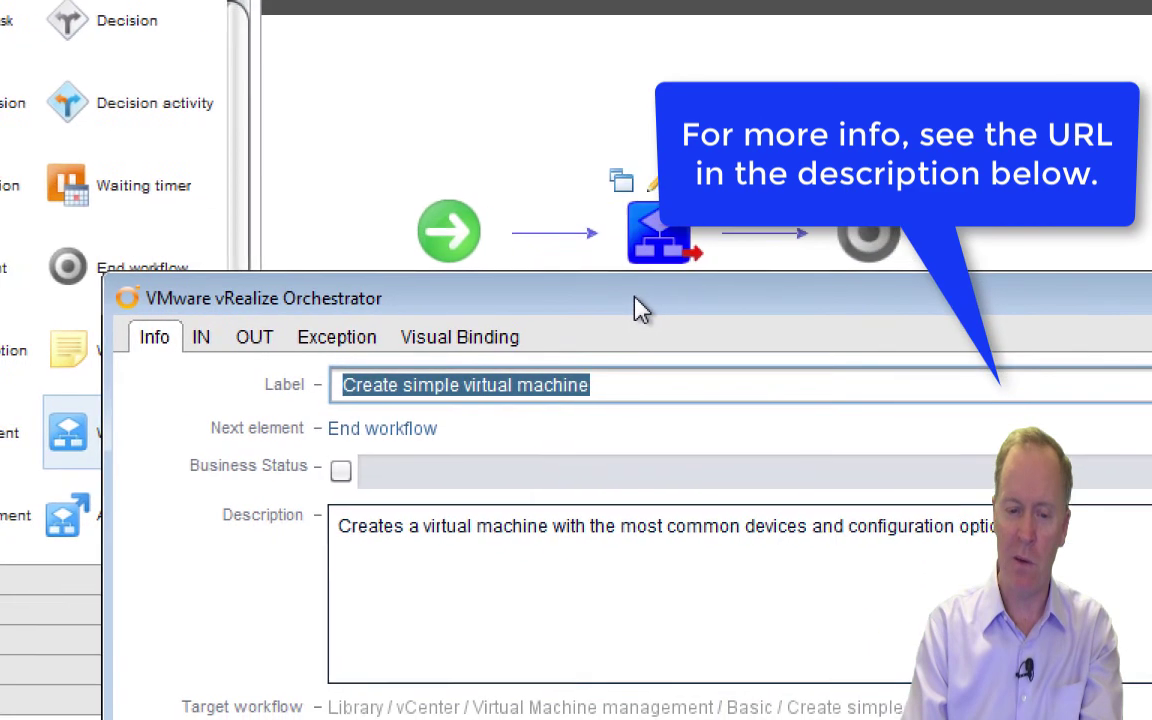
drag(828, 364, 560, 58)
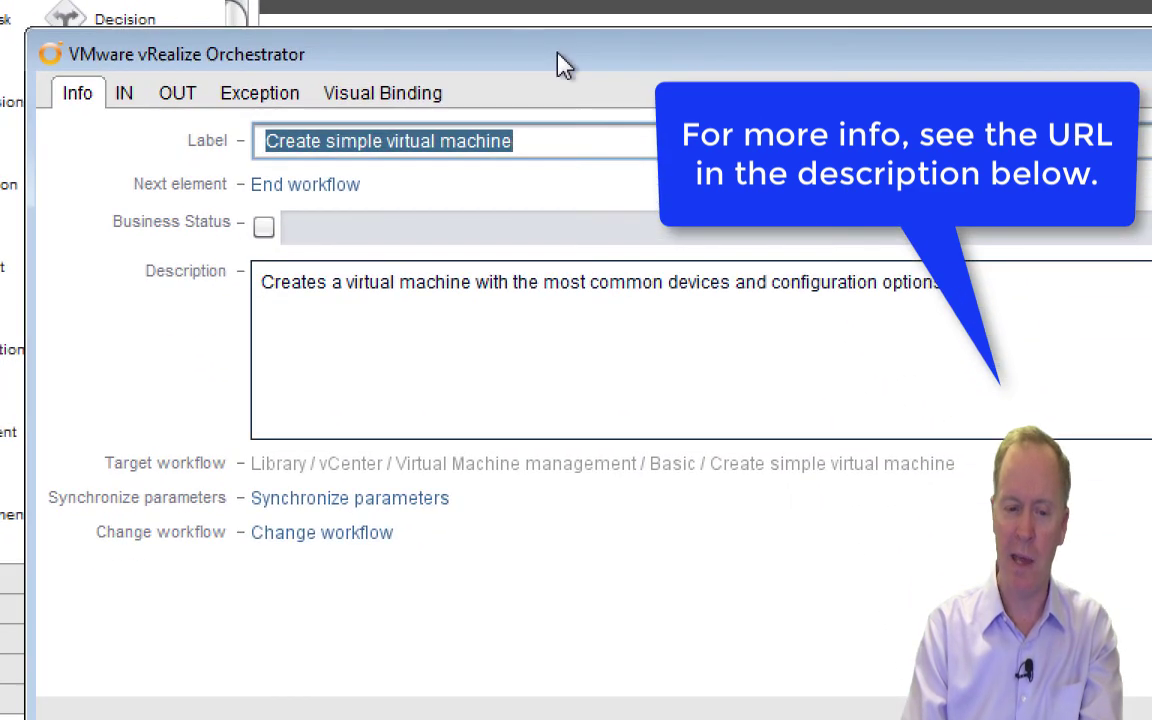
click(122, 100)
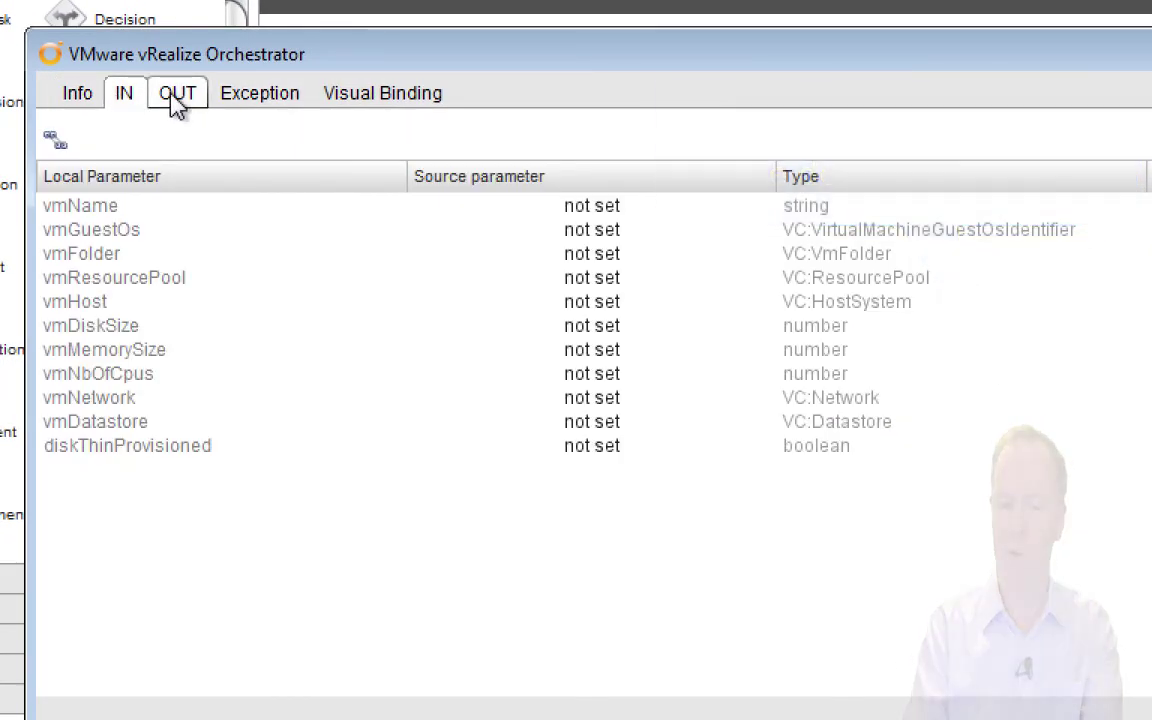
click(176, 100)
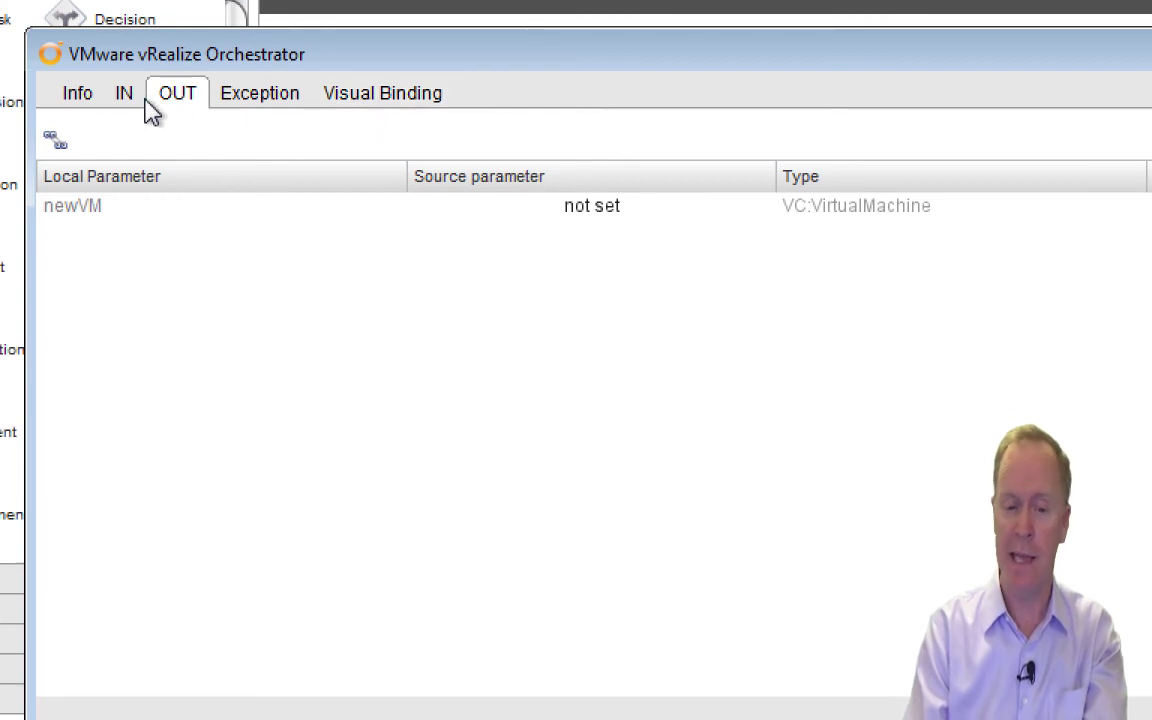
click(389, 107)
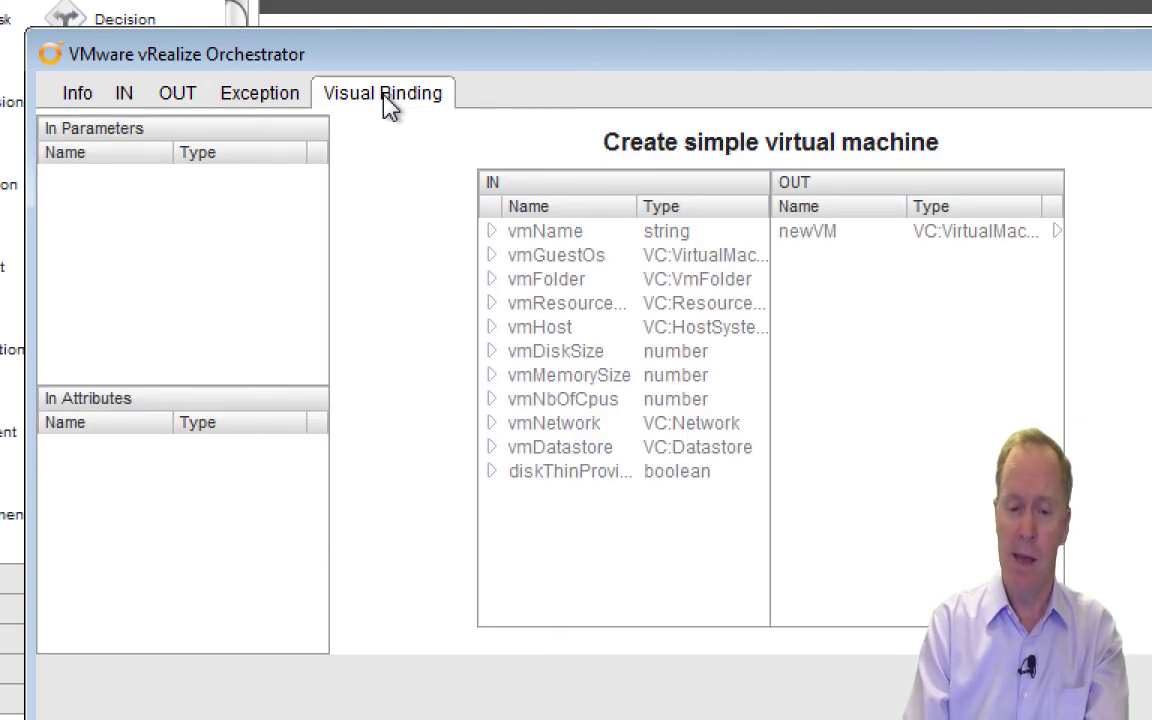
drag(518, 68, 476, 360)
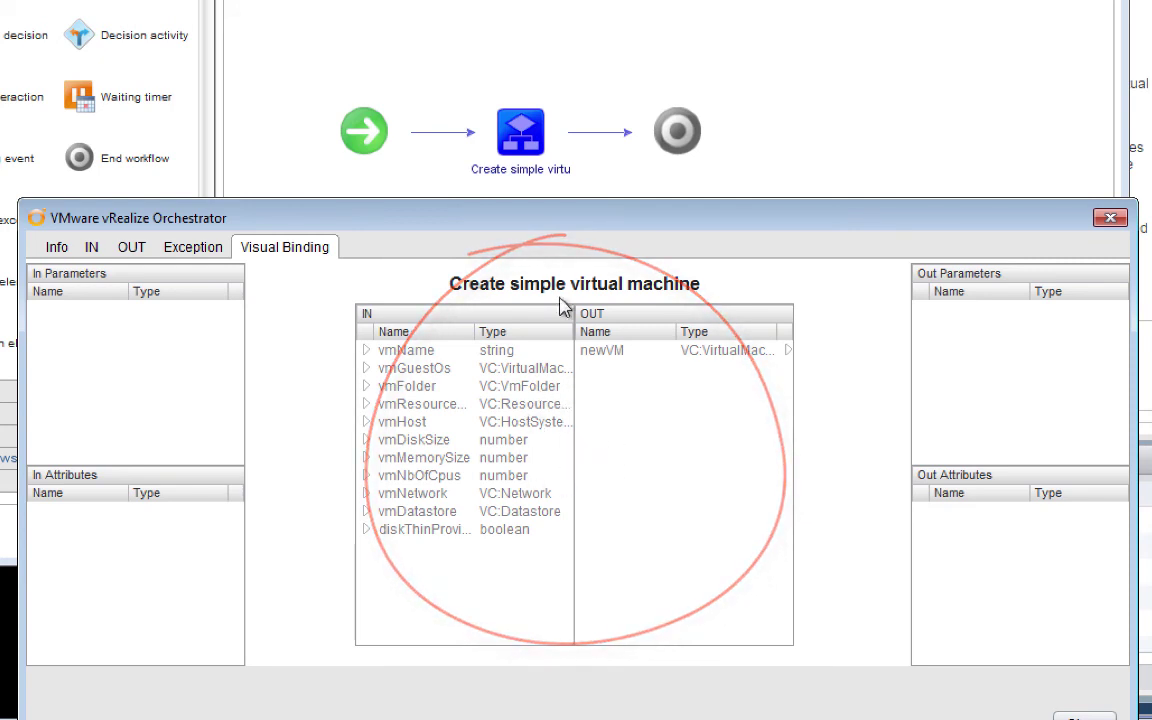
mouse_move(566, 162)
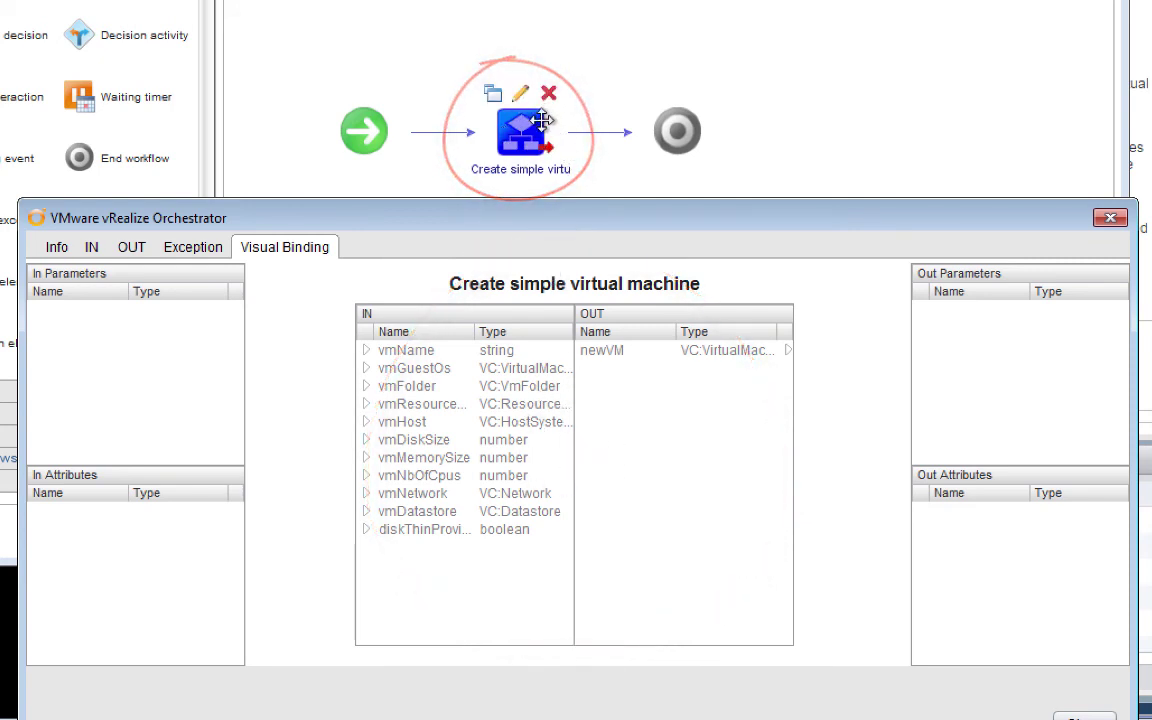
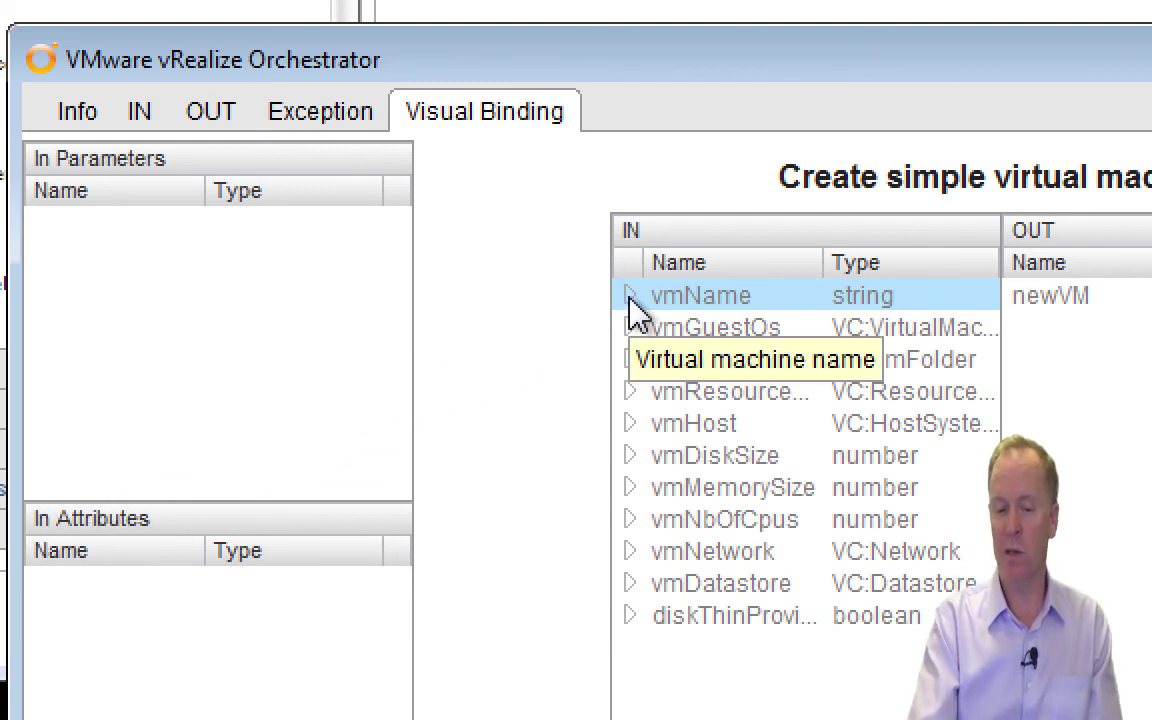
In Visual Binding, bind the element's vmName input to a new workflow input parameter named "virtualMachineName".
mouse_move(630, 298)
mouse_down()
mouse_move(635, 312)
mouse_move(340, 274)
mouse_up()
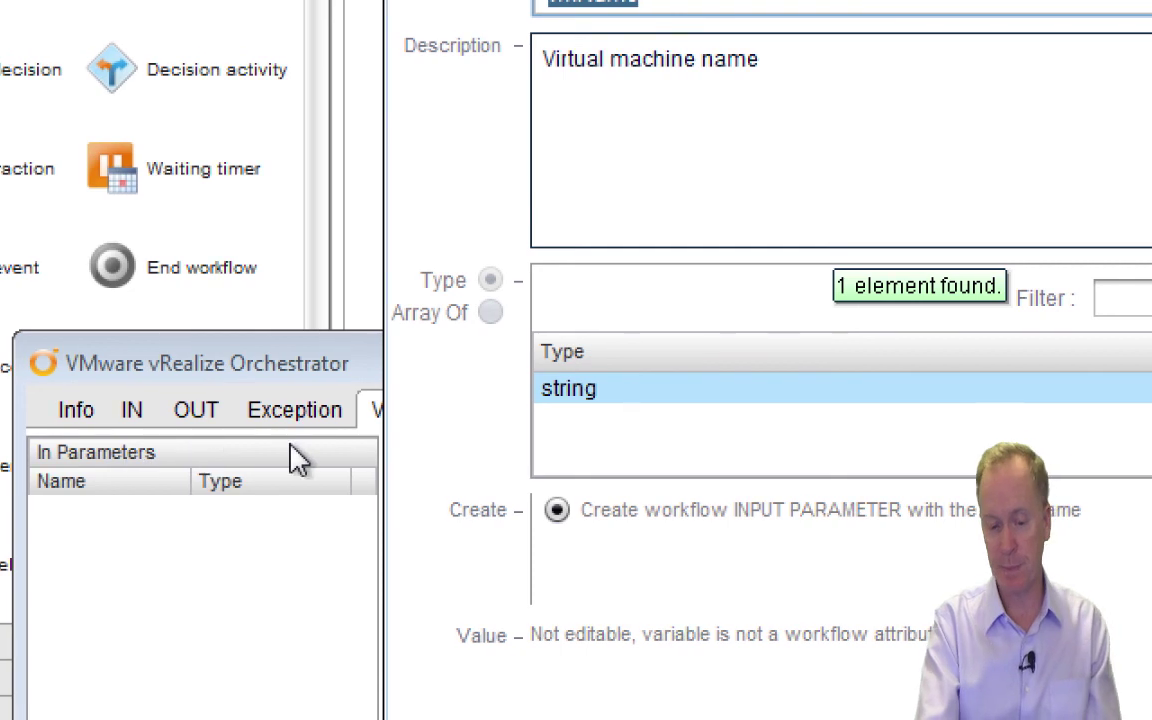
click(384, 510)
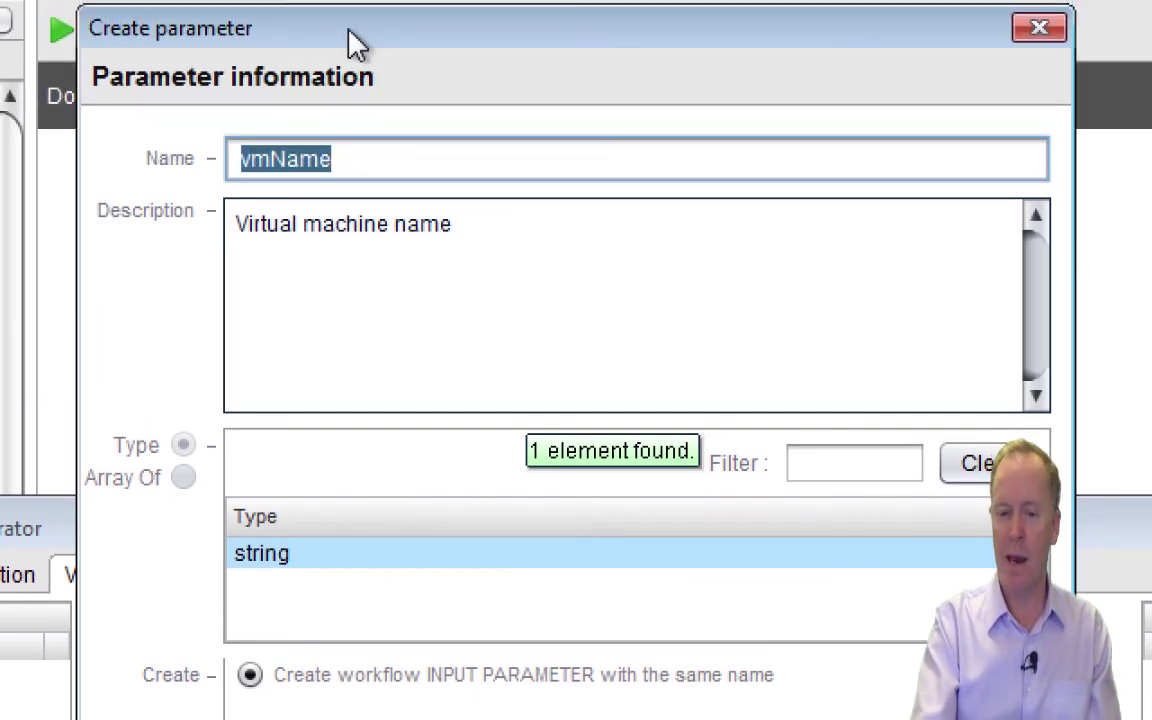
drag(355, 45, 705, 82)
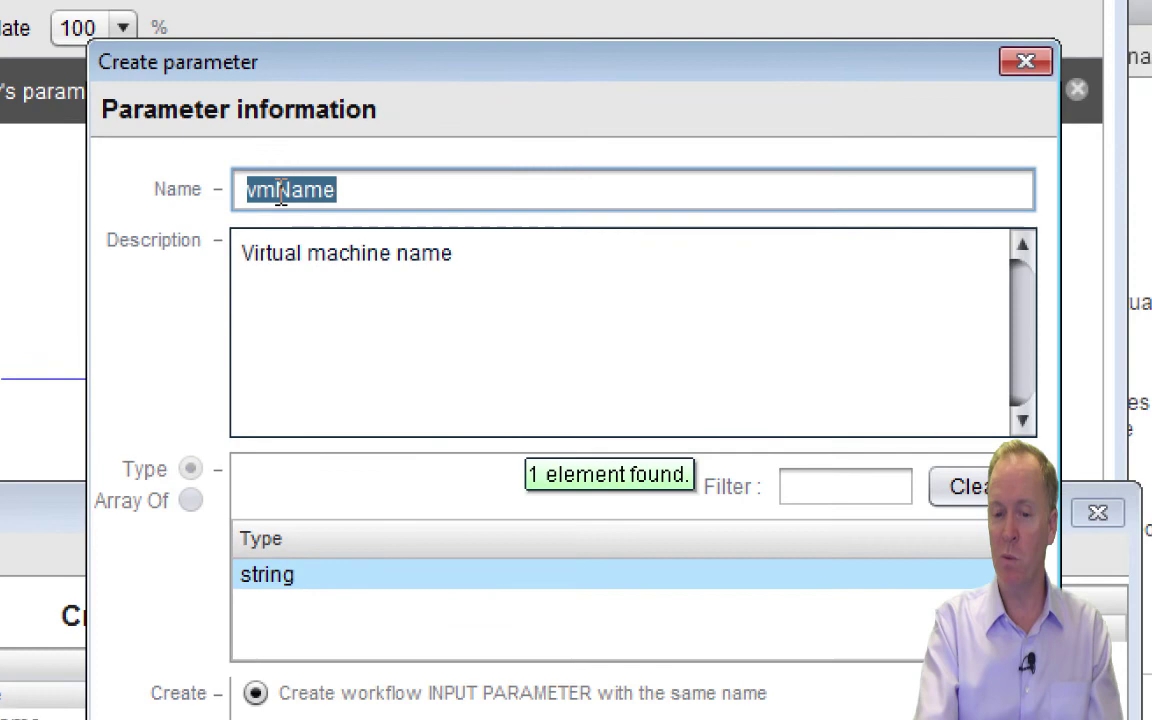
click(724, 132)
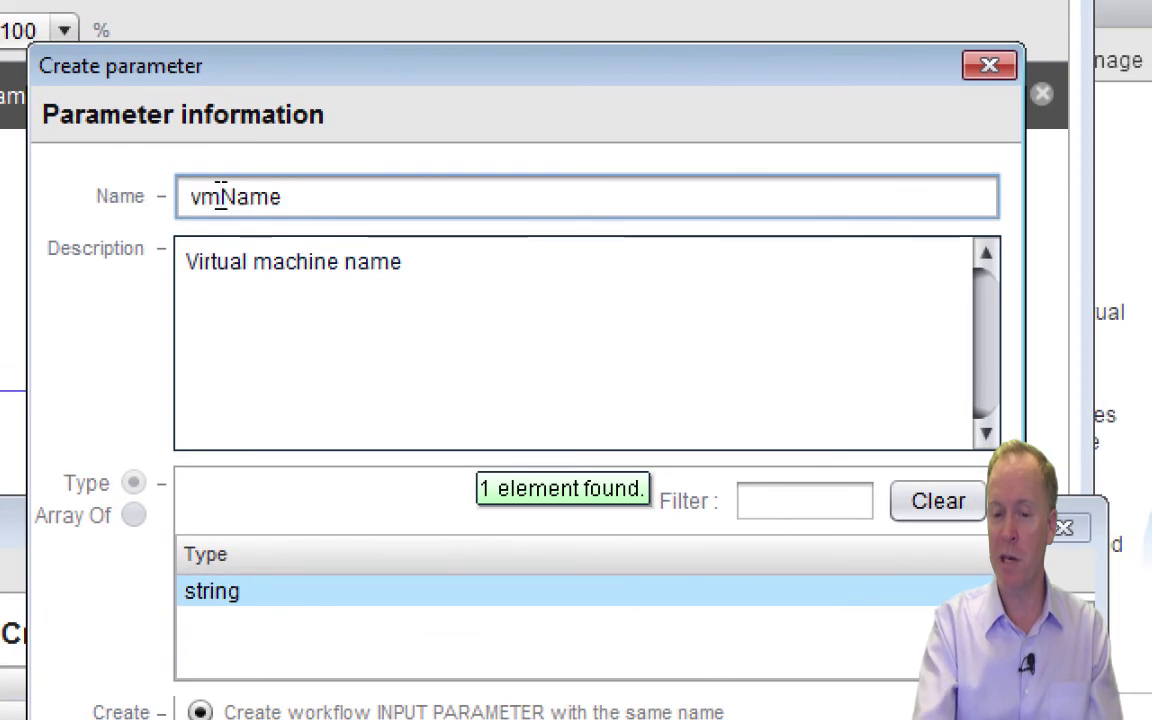
key(BackSpace)
text(irtual)
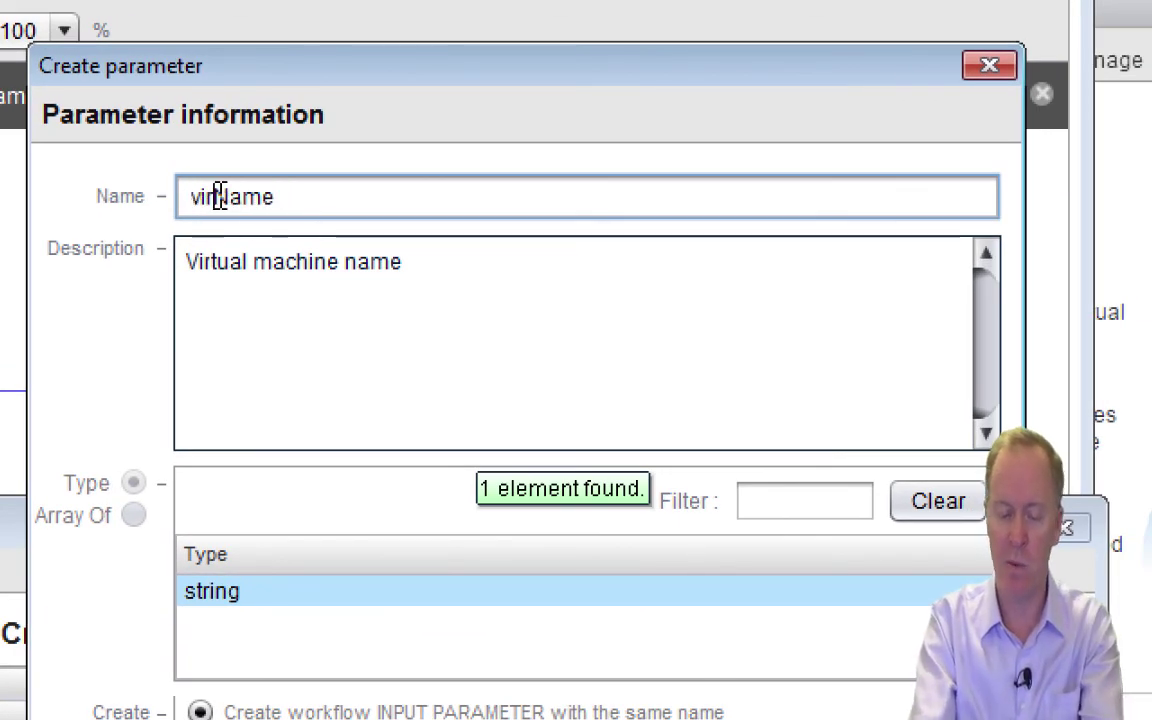
text(Ma)
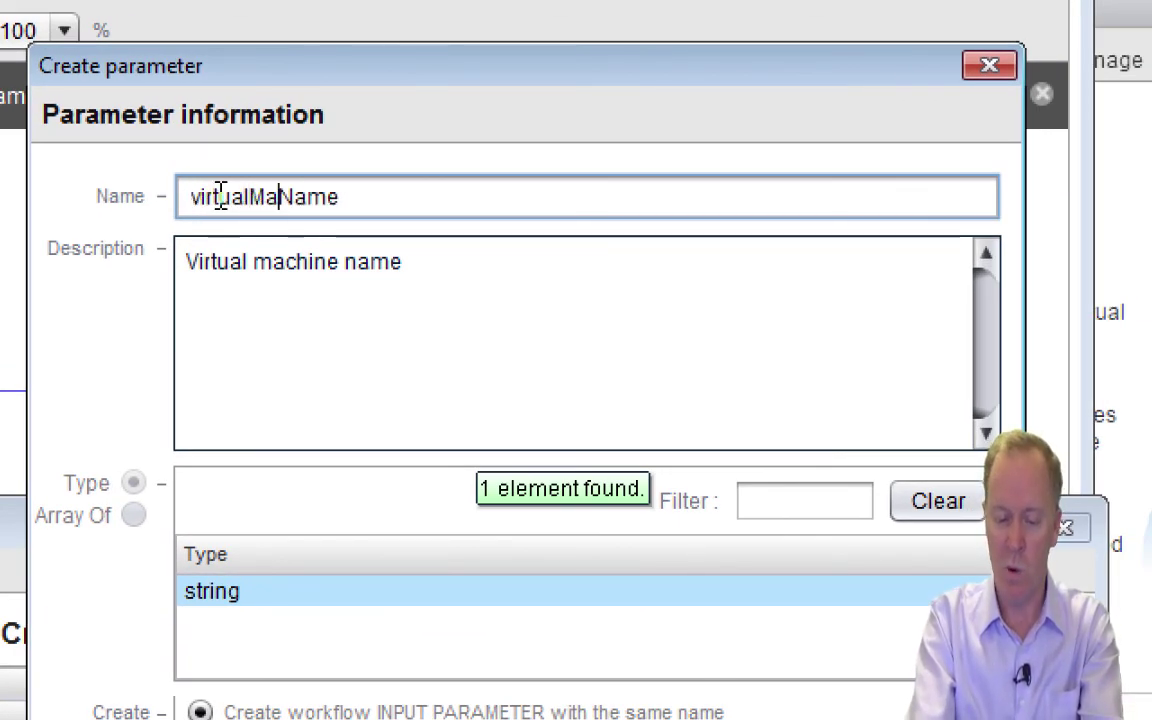
text(chine)
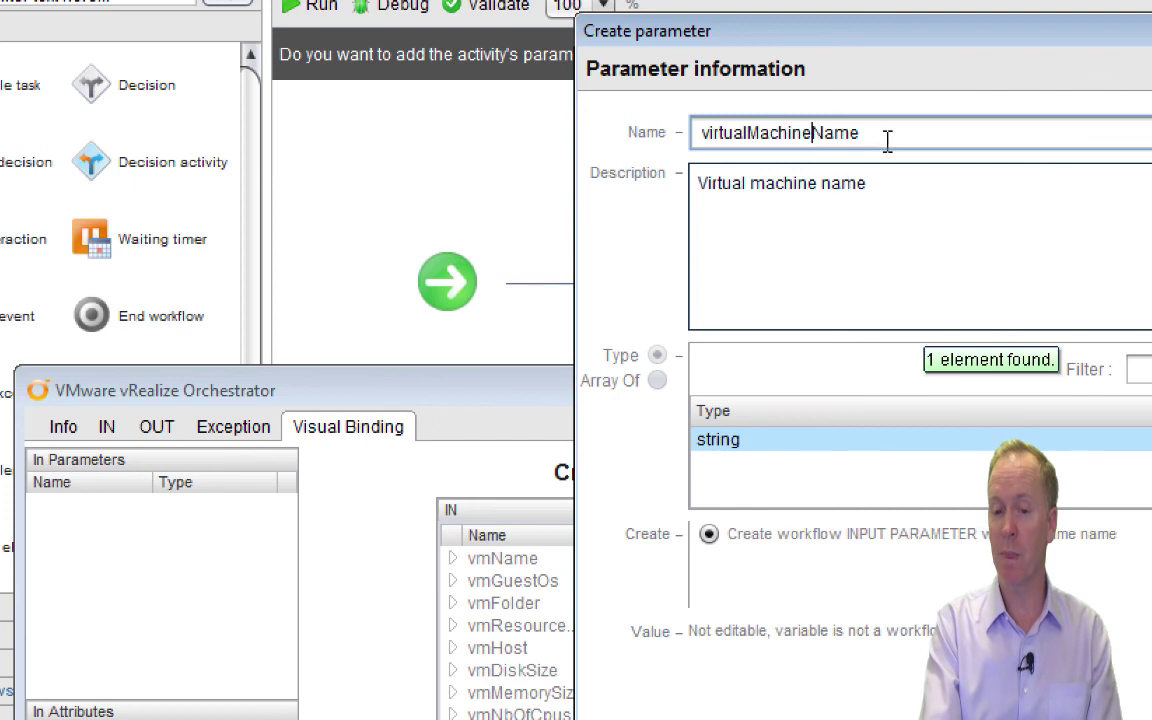
drag(887, 131, 638, 105)
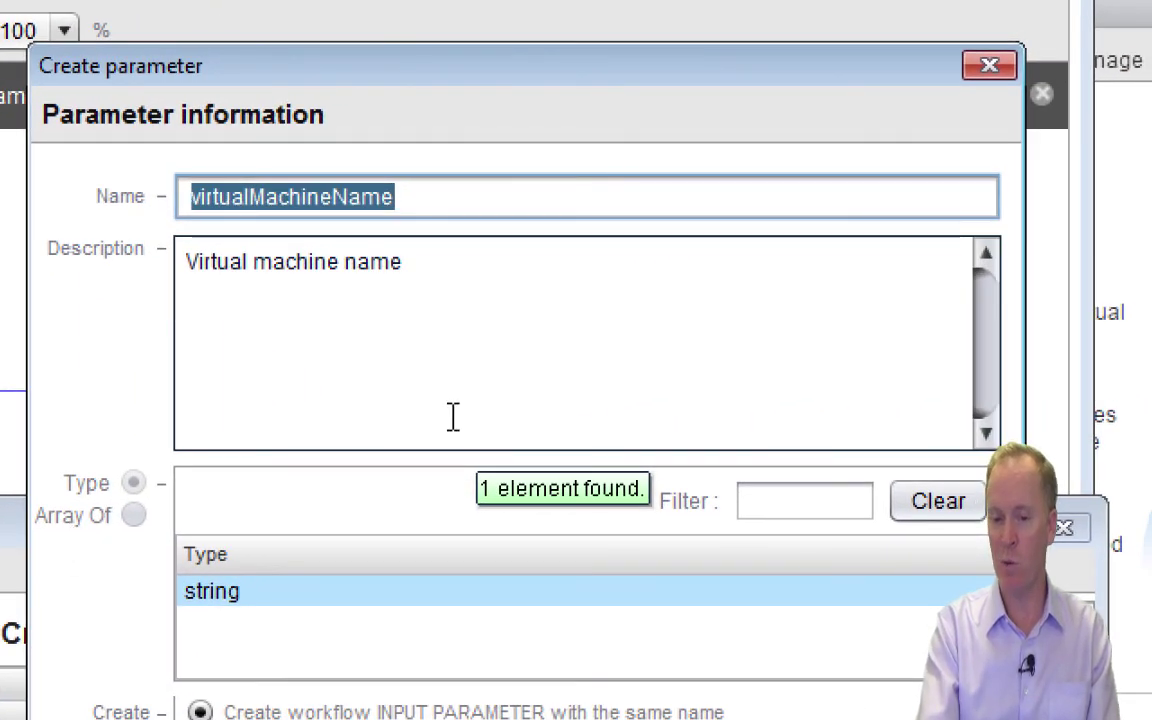
drag(437, 288, 180, 249)
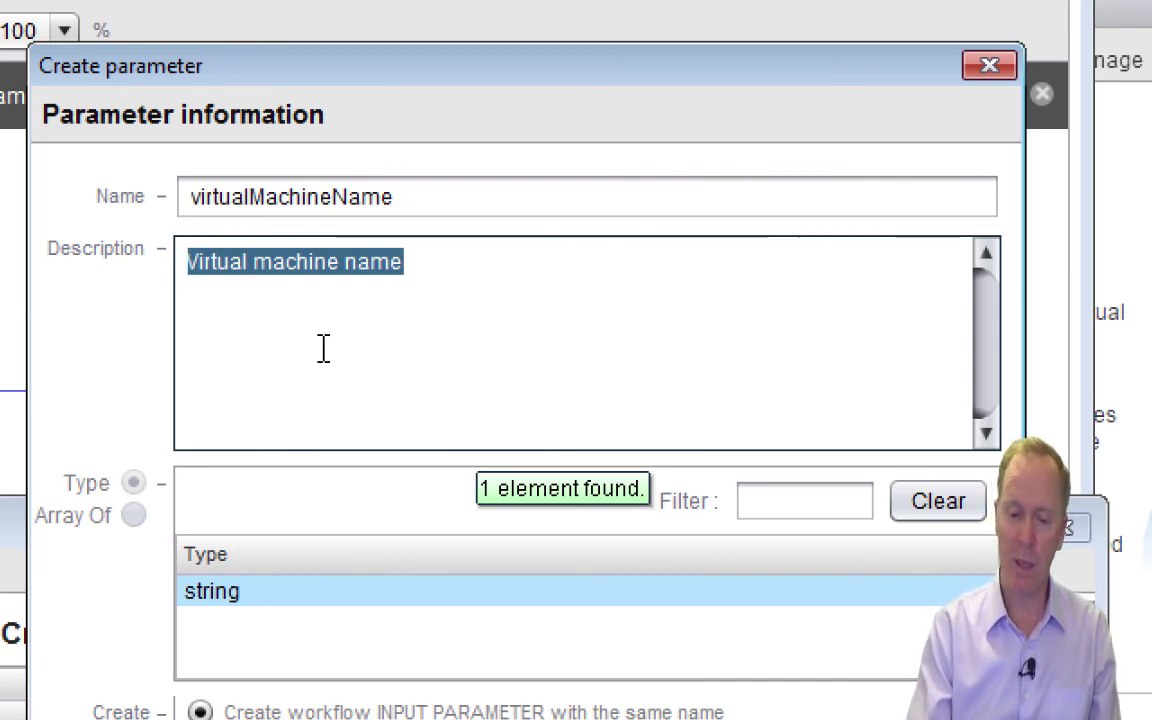
click(218, 605)
click(805, 520)
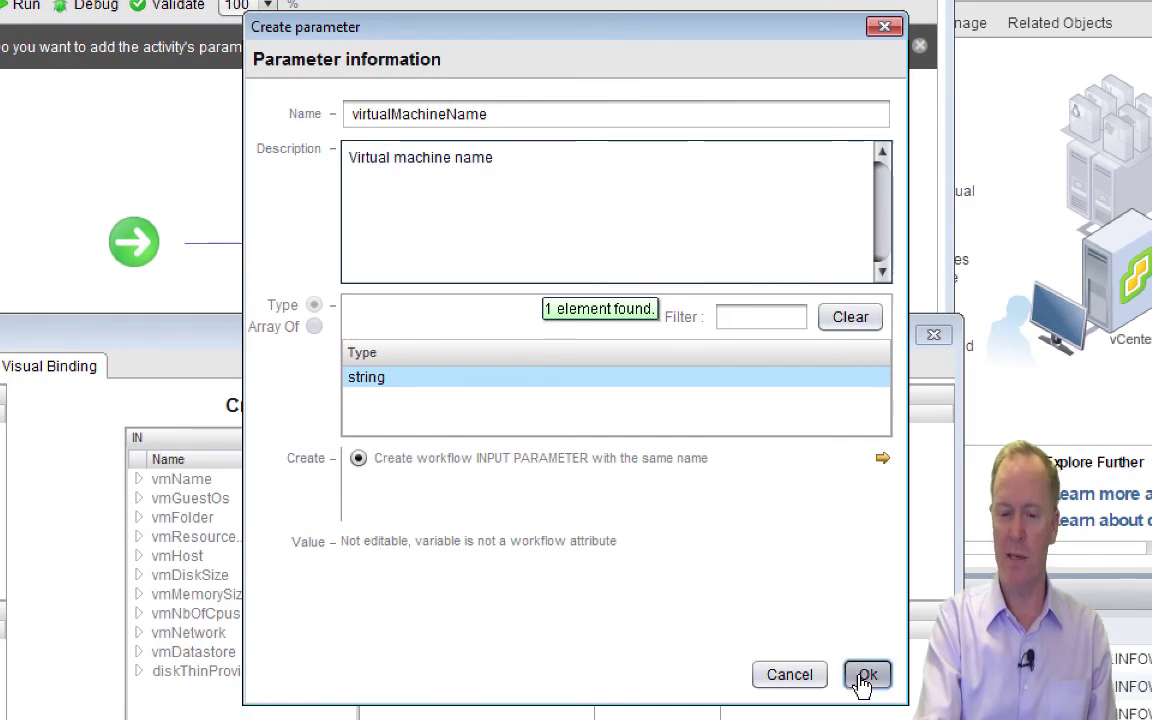
click(865, 676)
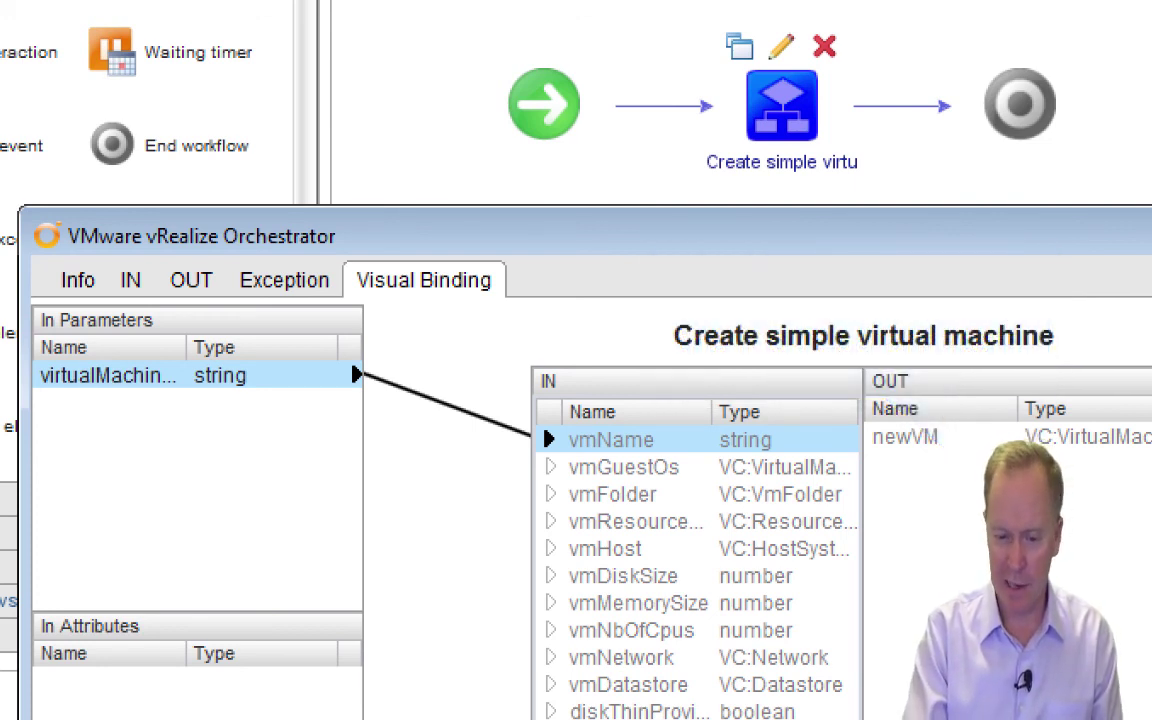
Bind the element's vmNbOfCpus input to a new workflow attribute of the same name with the value 1.
click(592, 606)
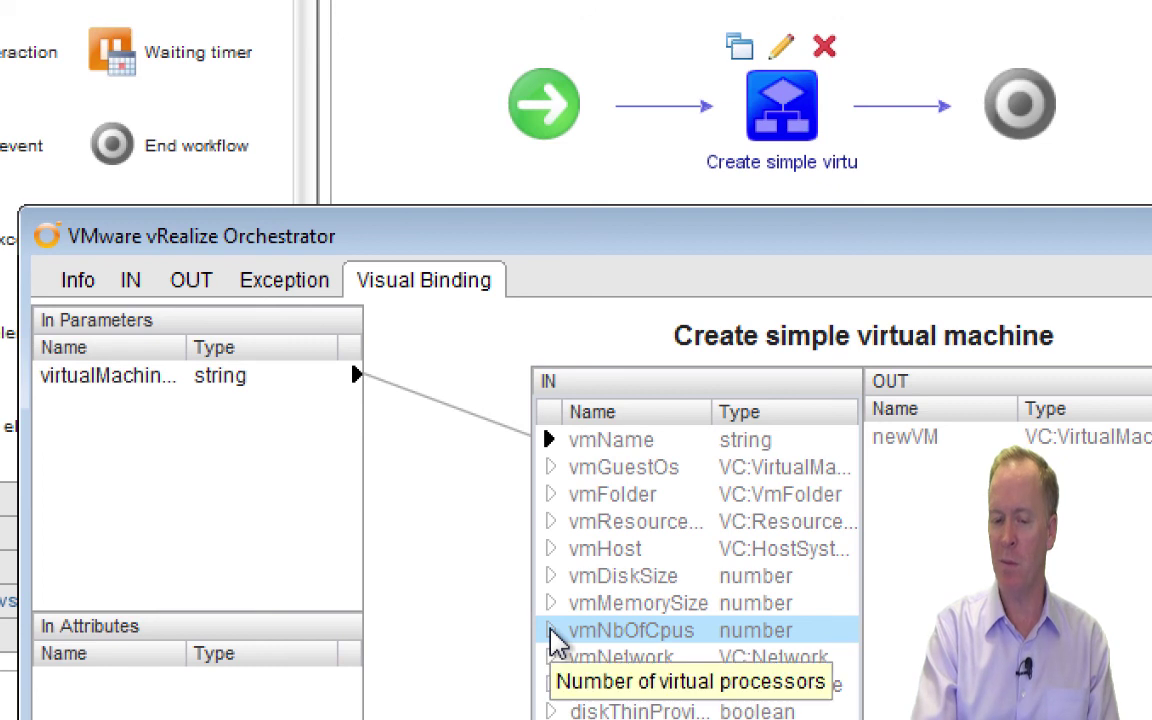
drag(551, 632, 292, 543)
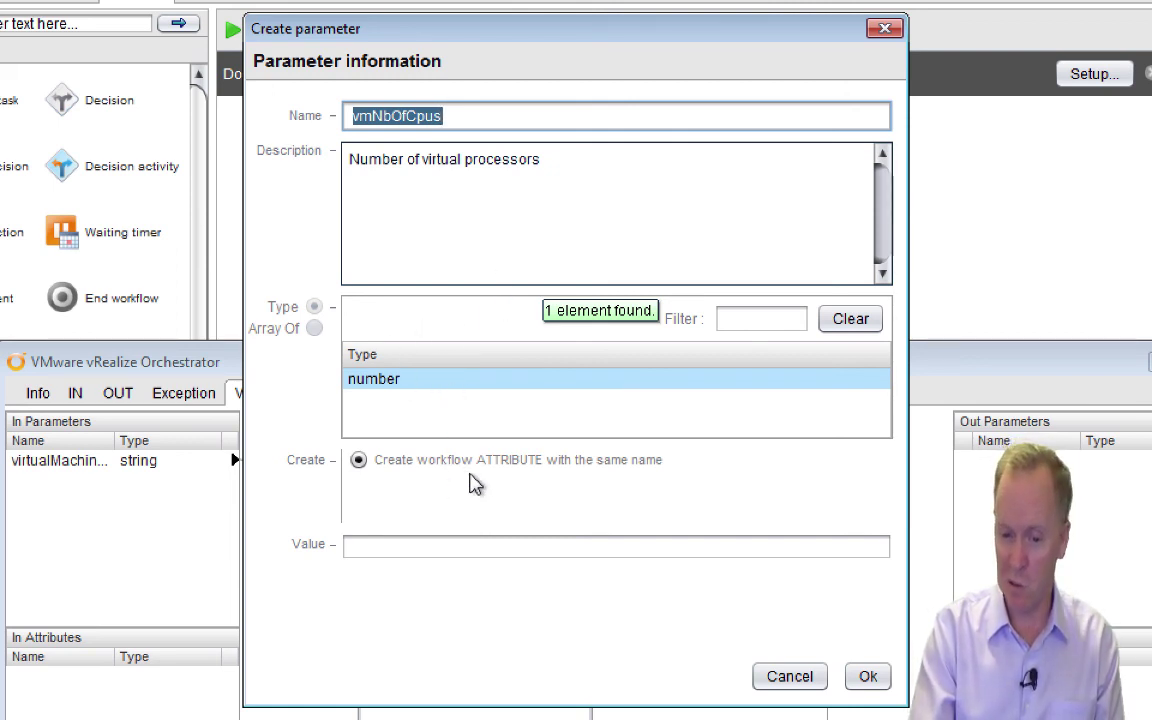
click(390, 546)
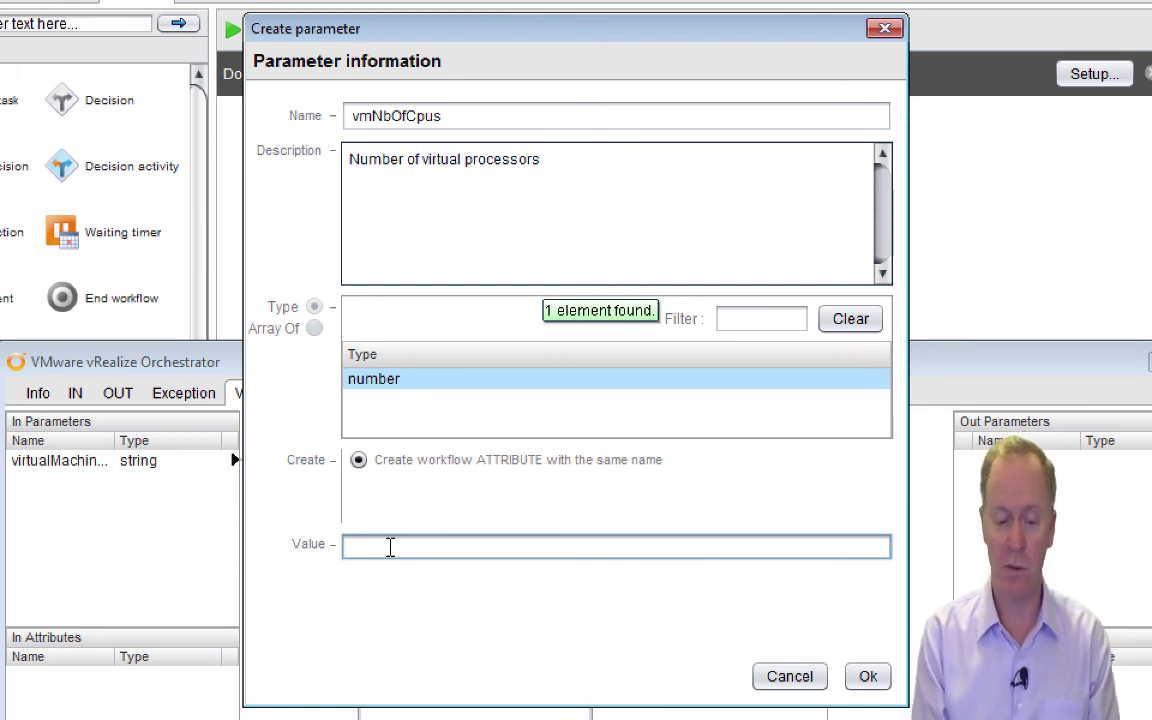
text(1)
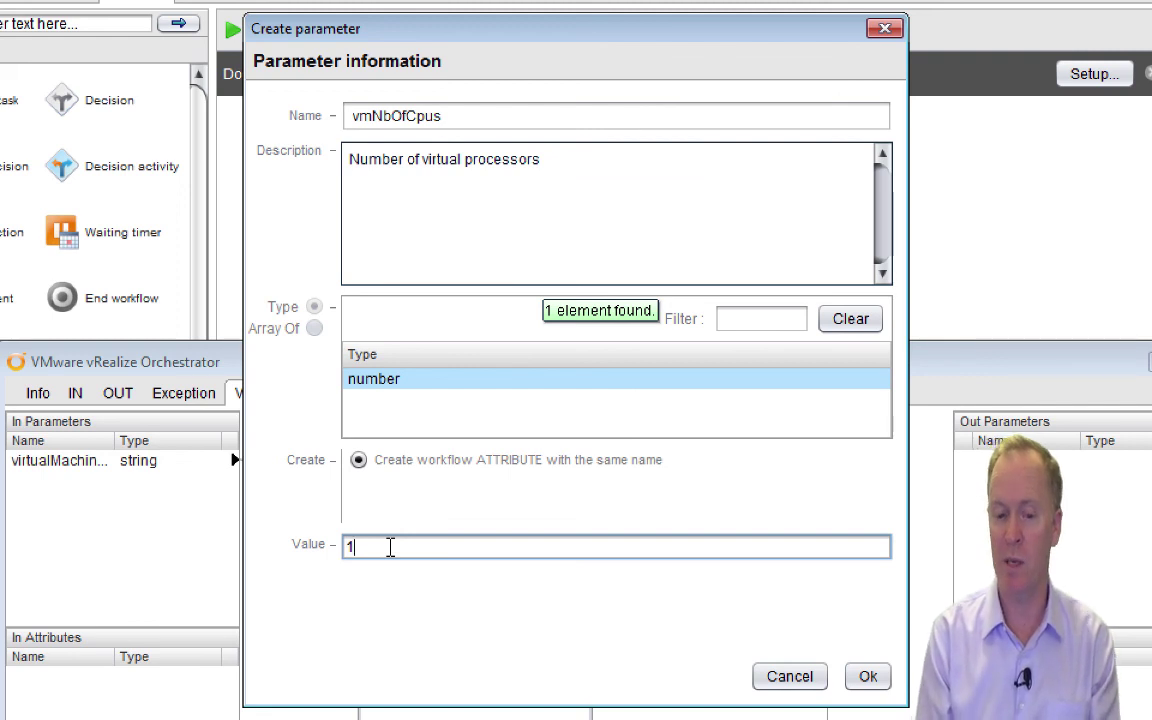
click(864, 678)
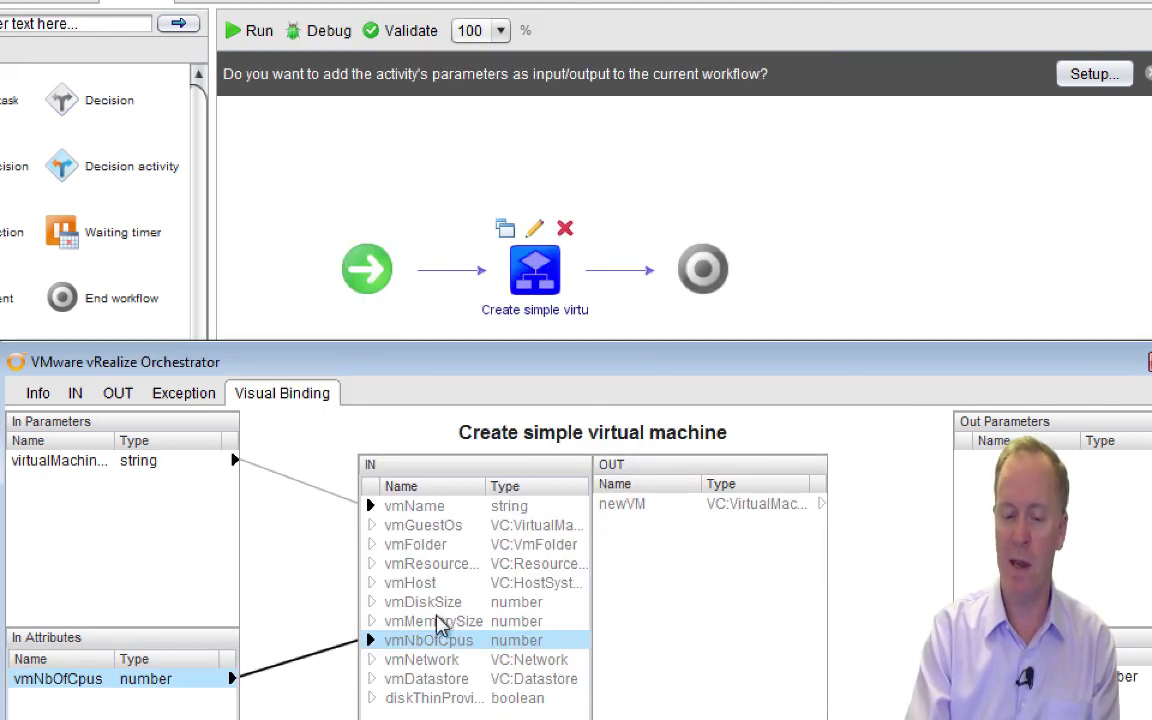
Bind the element's vmMemorySize input to a new workflow attribute of the same name with the value 256.
click(372, 625)
drag(372, 630, 187, 716)
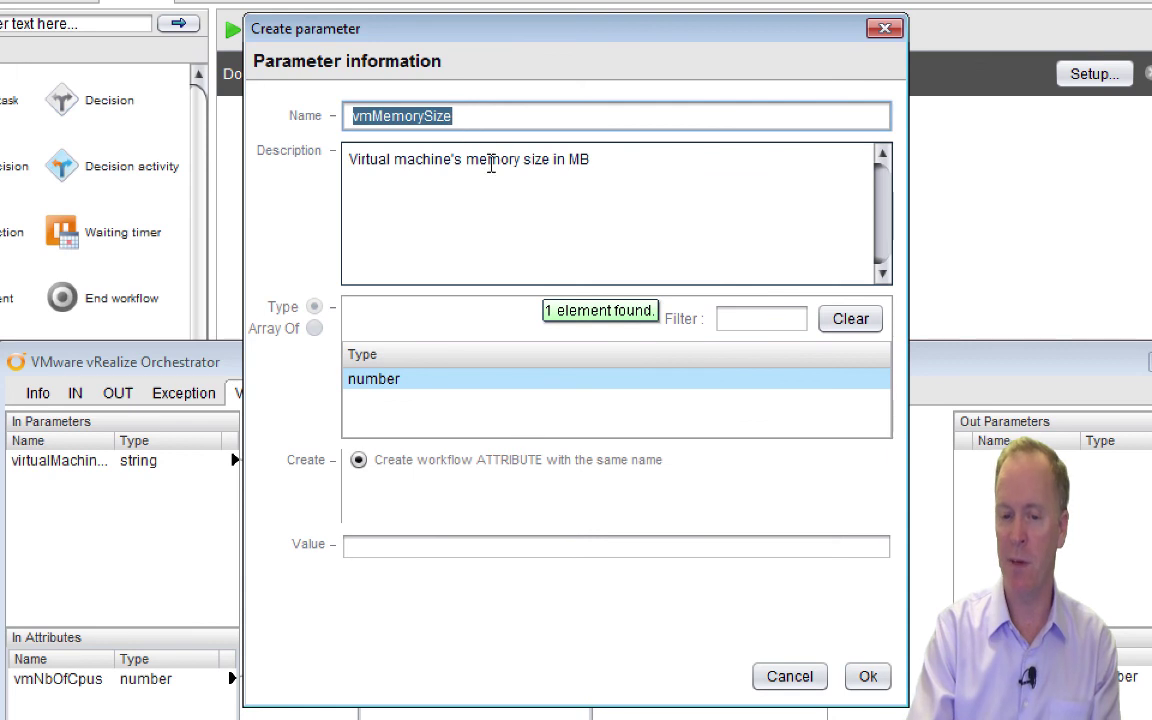
click(520, 549)
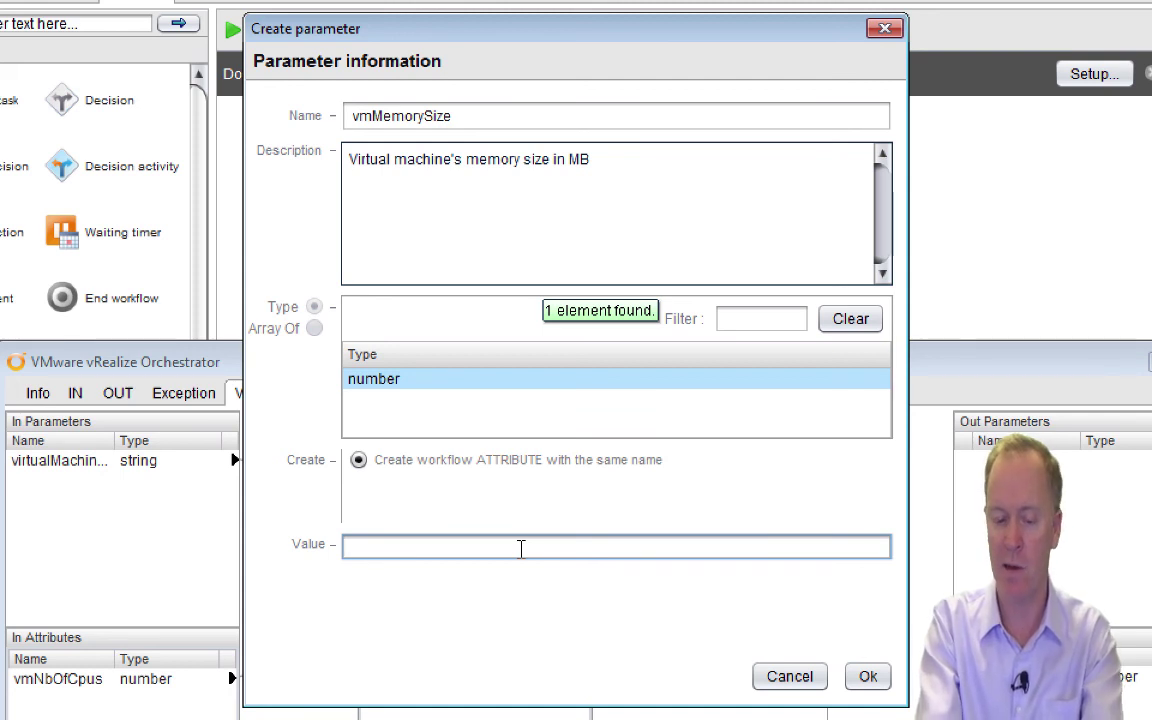
text(256)
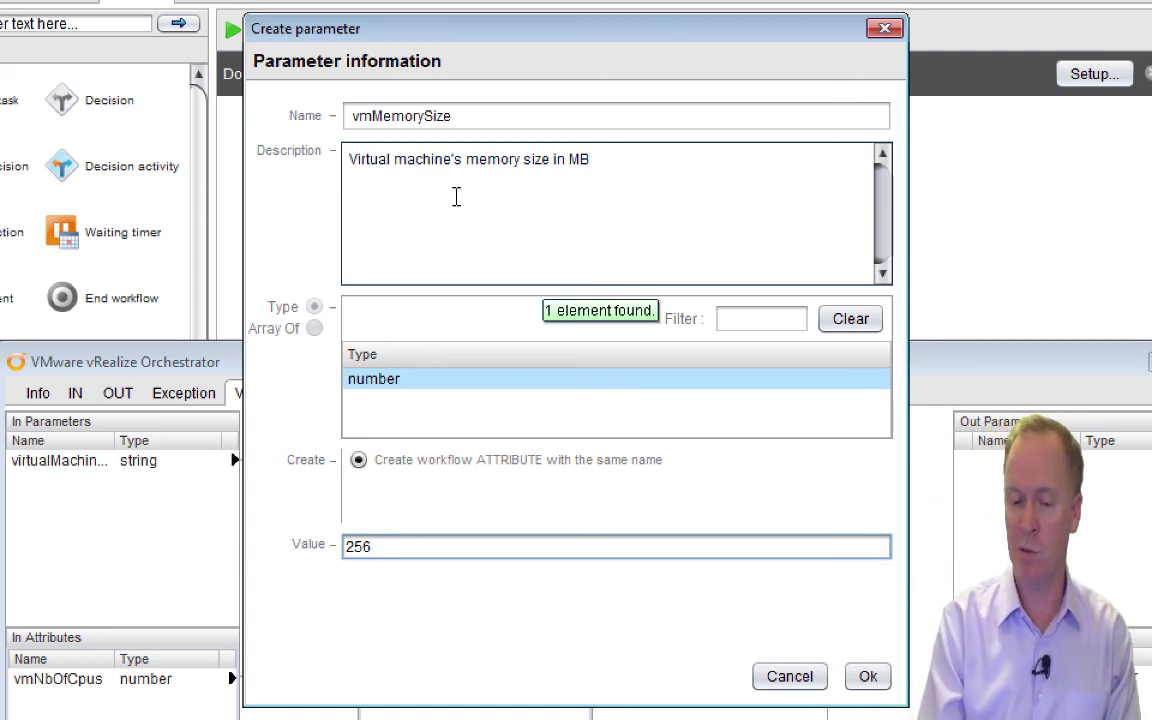
click(876, 680)
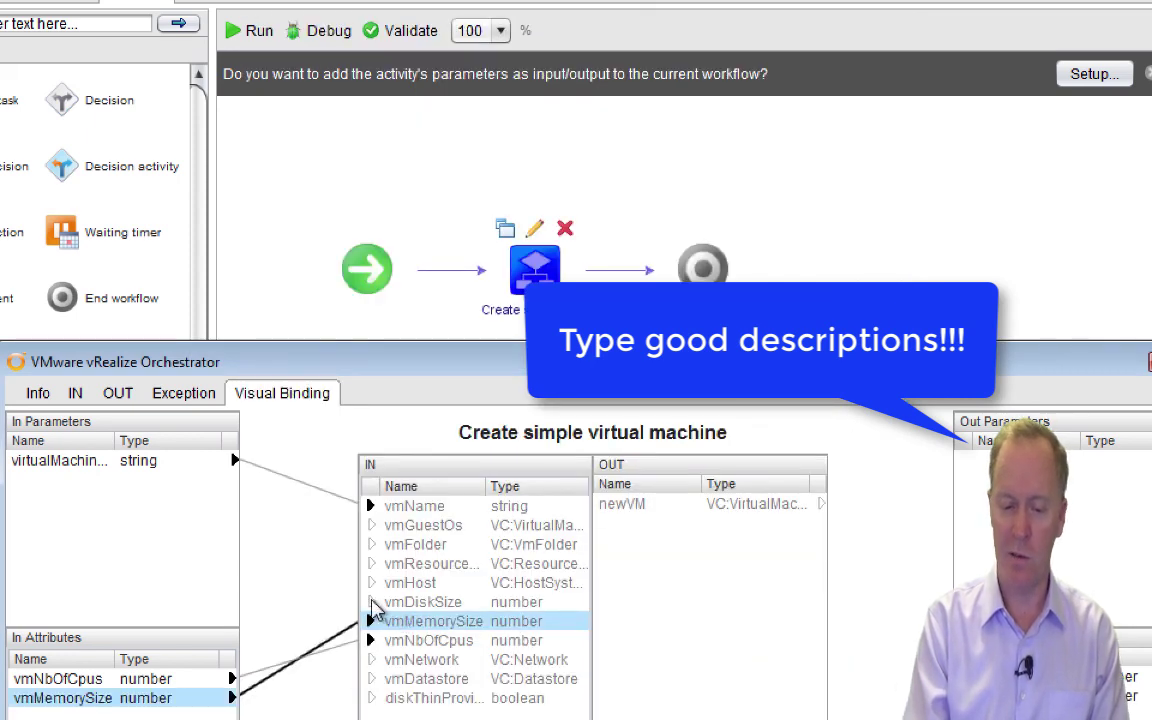
Bind the element's vmDiskSize input to a new workflow attribute of the same name with the value 100.
drag(371, 603, 235, 690)
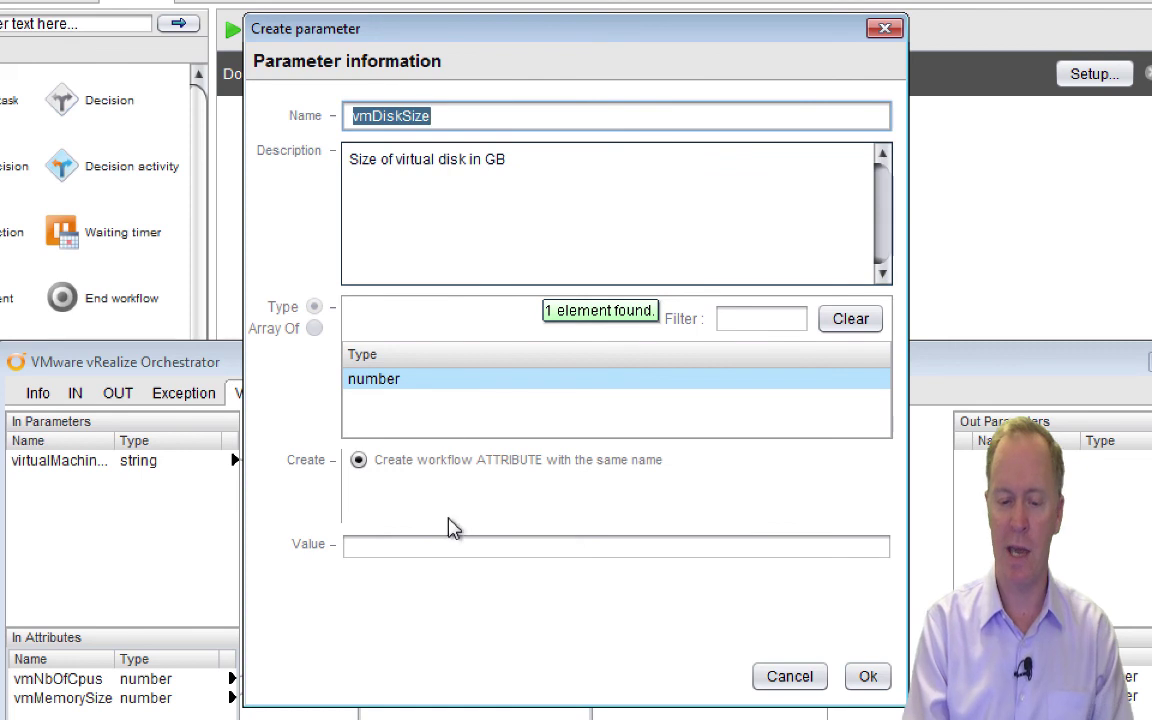
click(457, 547)
text(100)
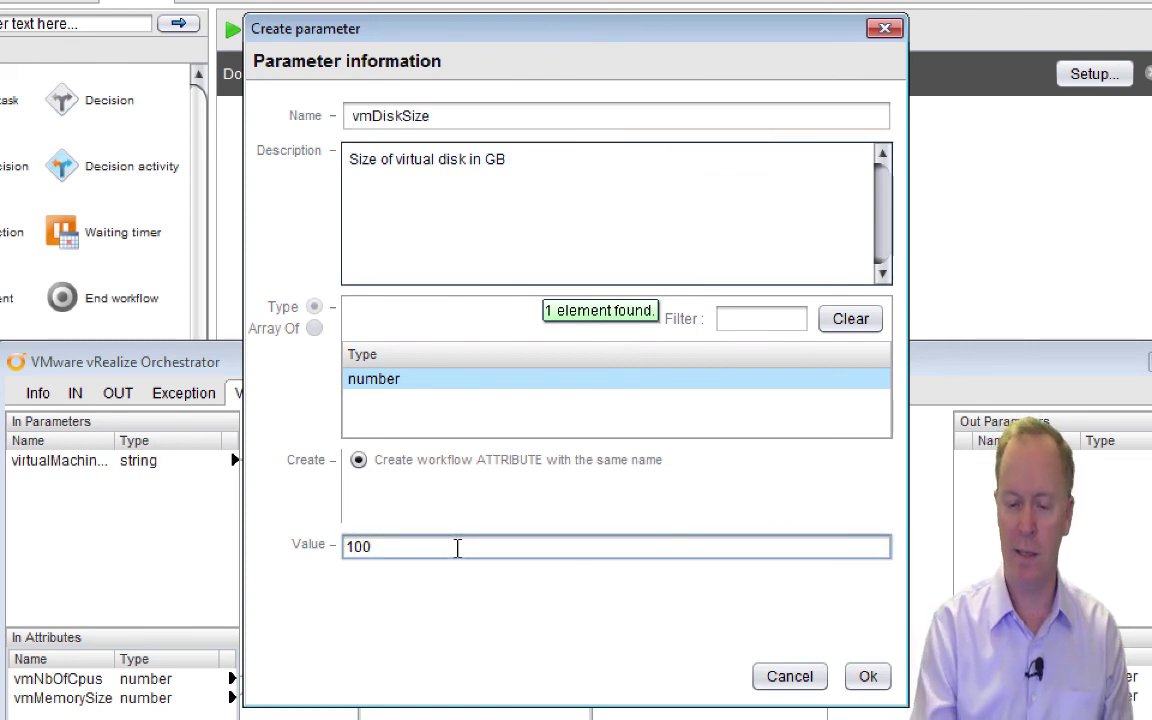
click(864, 675)
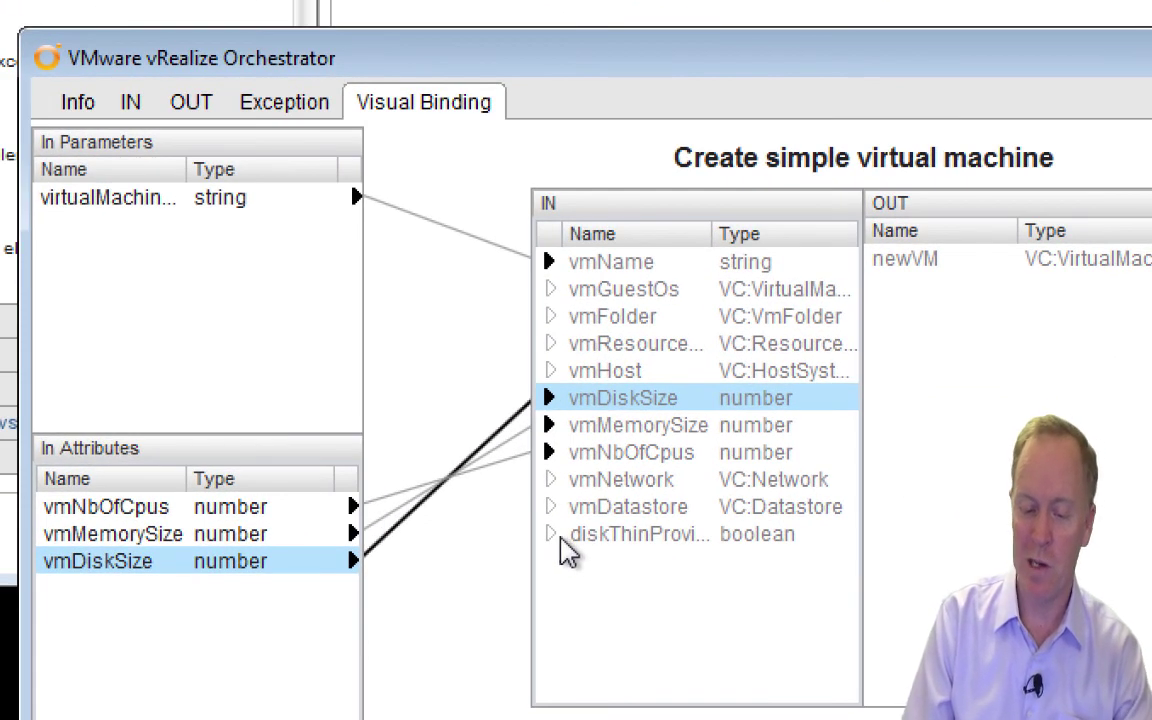
Widen the IN list's Type column and examine the types, bindings and descriptions of the element's inputs and the virtualMachineName parameter.
click(552, 536)
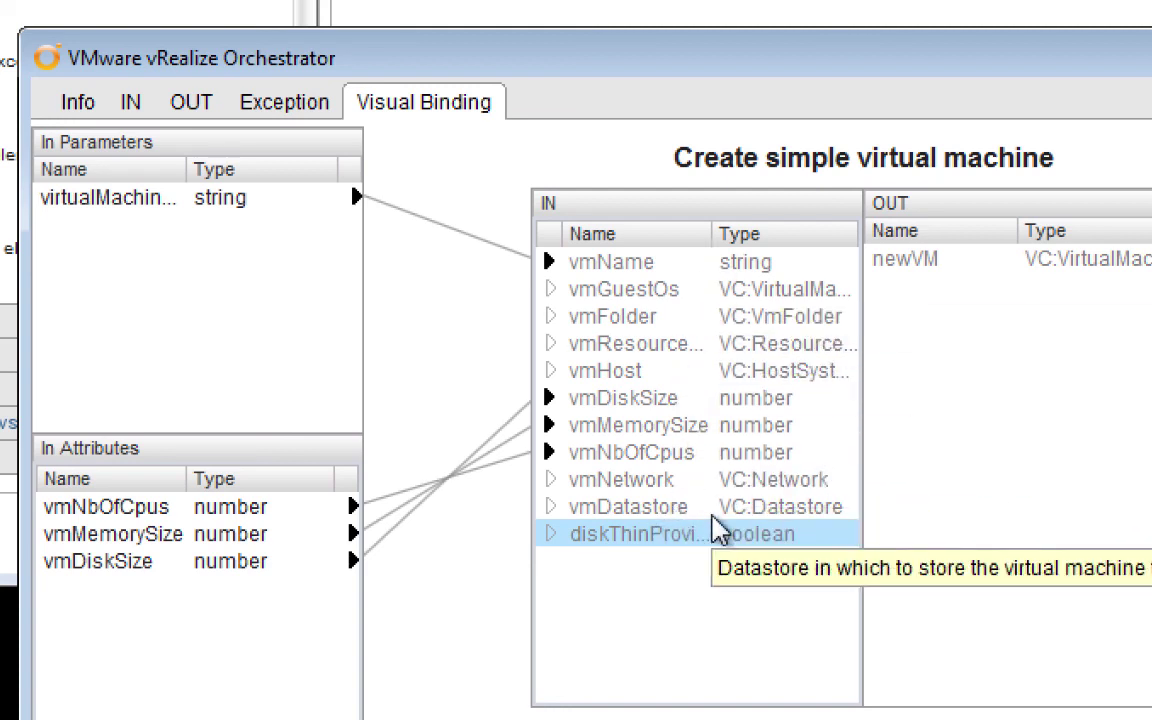
drag(712, 238, 686, 270)
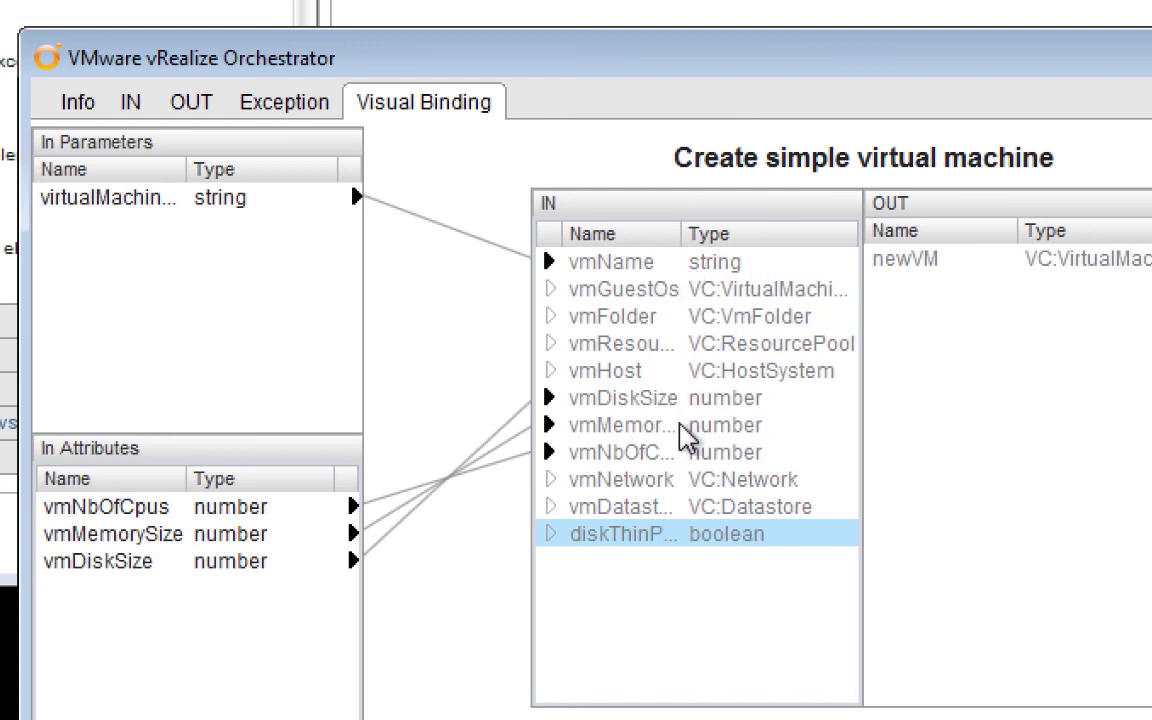
click(655, 292)
click(648, 344)
click(650, 425)
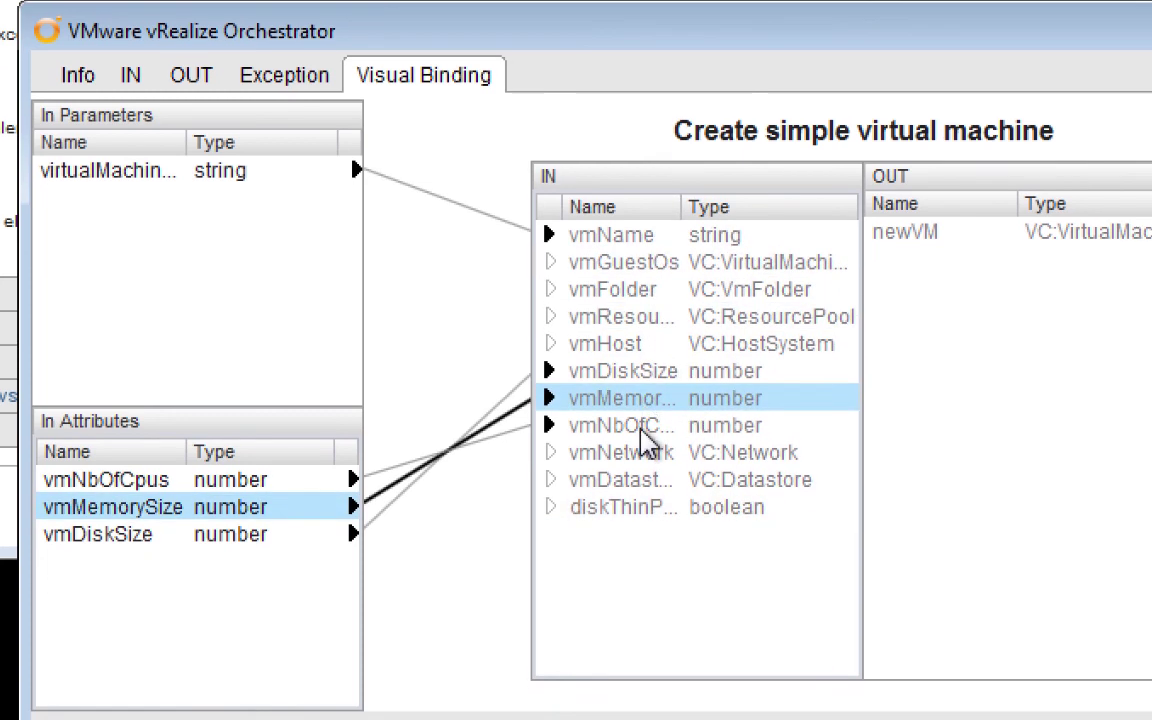
click(648, 480)
click(645, 371)
click(634, 316)
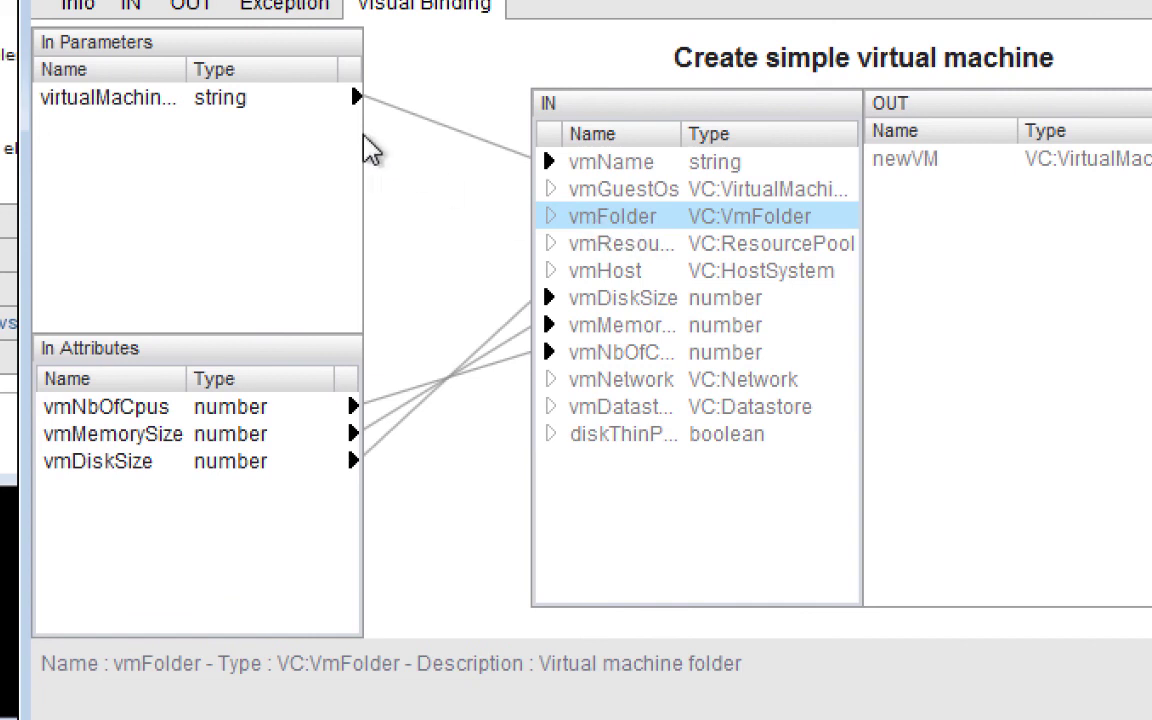
click(225, 100)
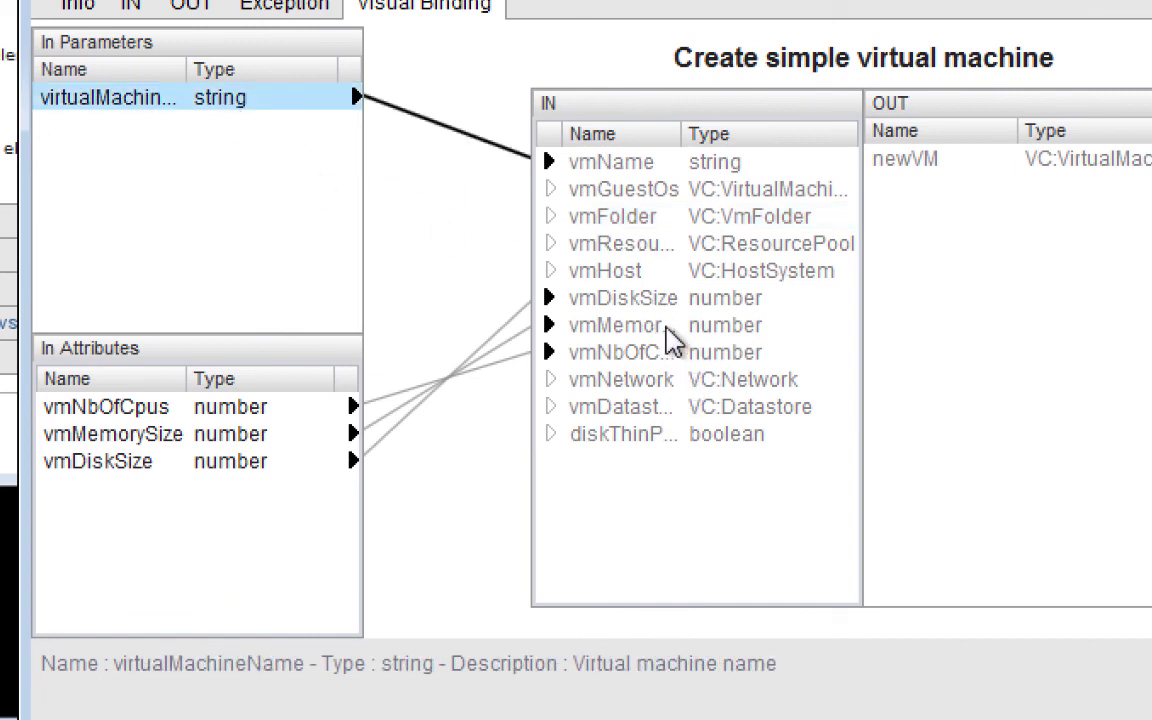
Bind the element's diskThinProvisioned input to a new workflow attribute of the same name with the value Yes.
click(623, 442)
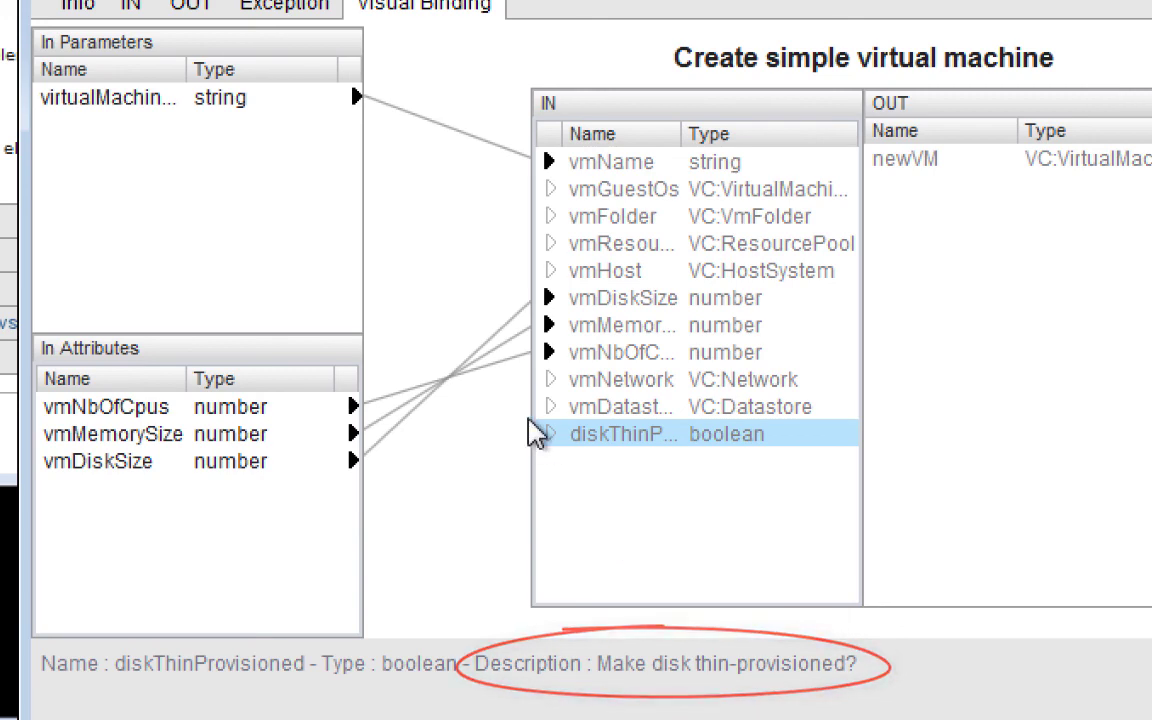
drag(556, 446, 326, 535)
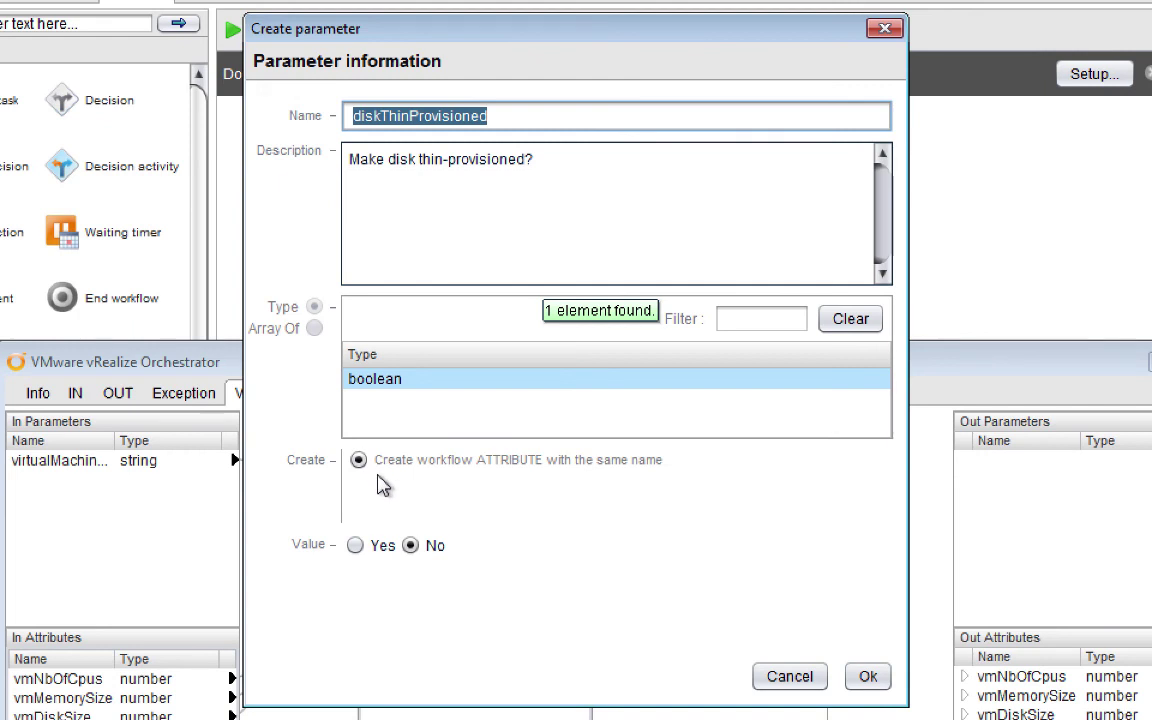
click(356, 545)
click(866, 676)
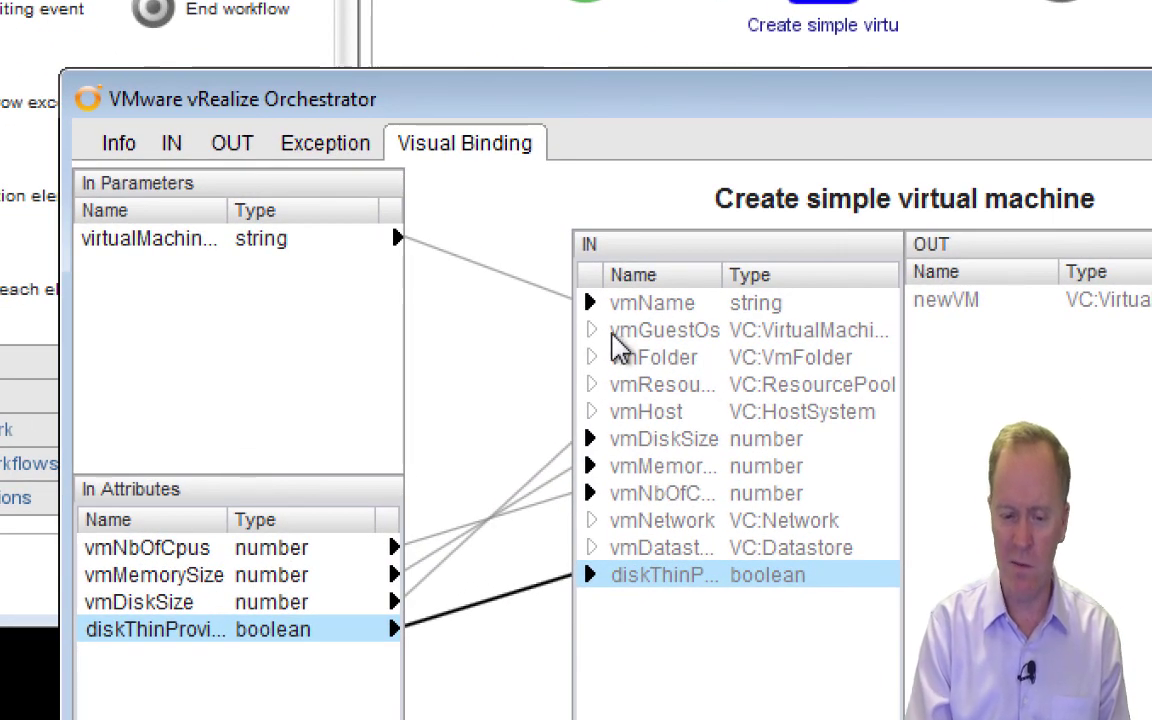
Bind the element's vmGuestOs input to a new workflow attribute of the same name, searching for "dos" and choosing dosGuest as its value.
click(591, 334)
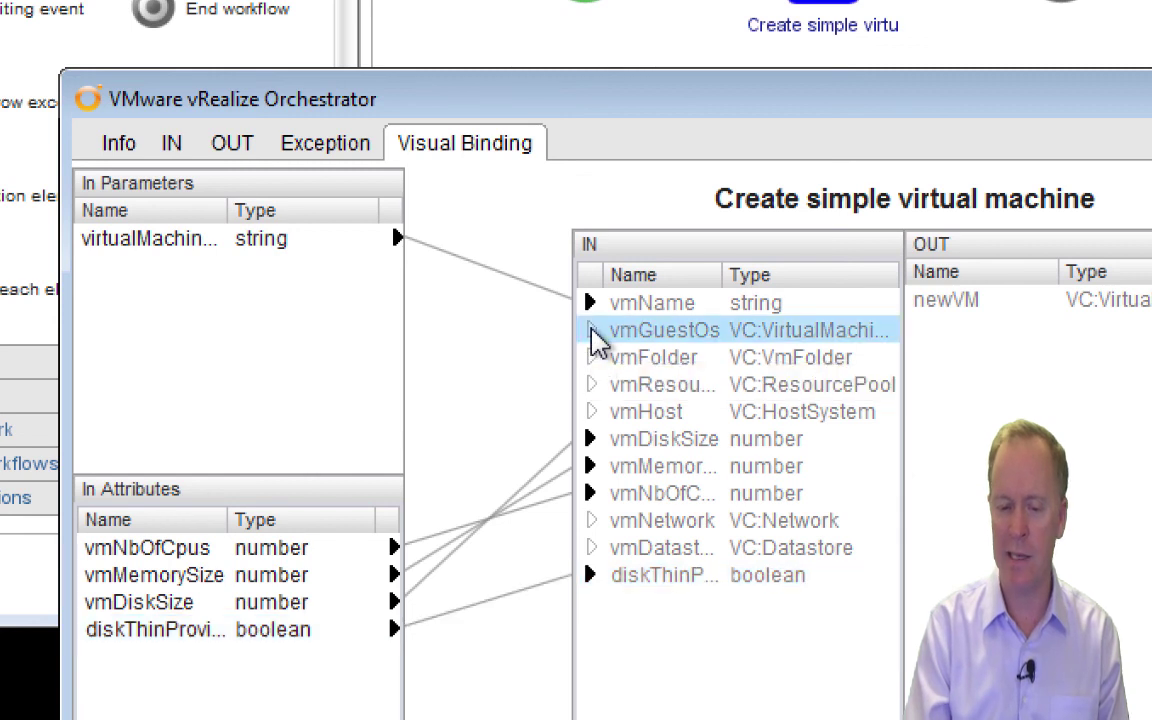
drag(593, 338, 318, 698)
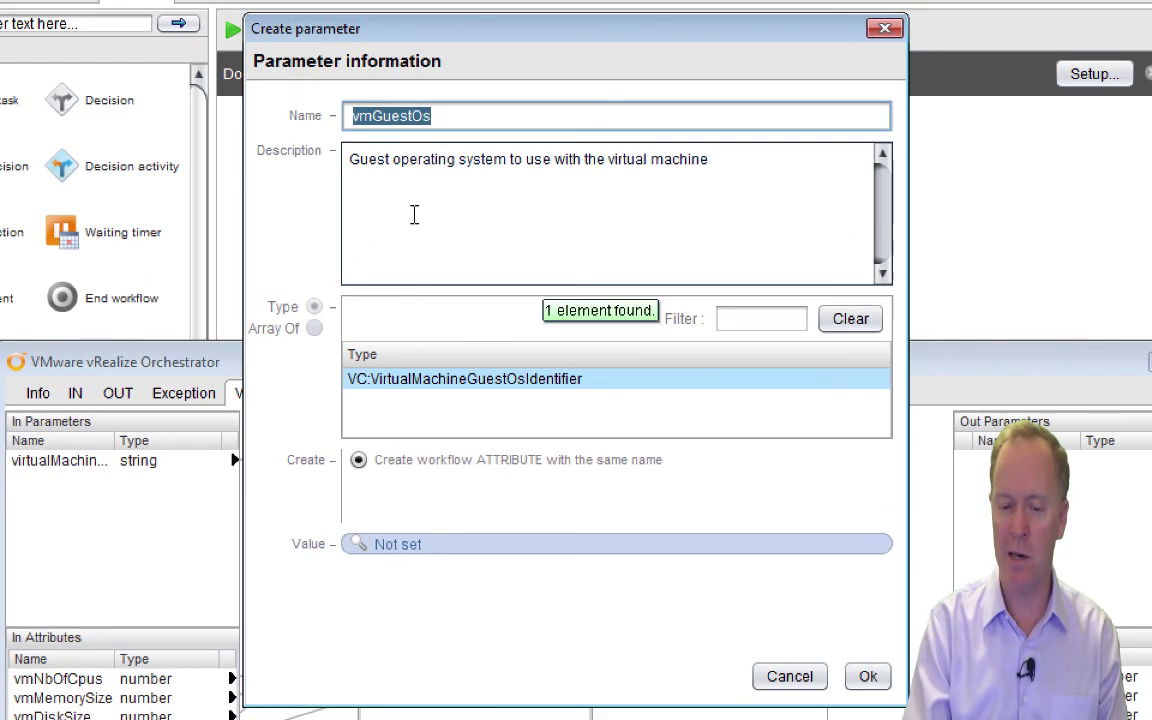
click(403, 547)
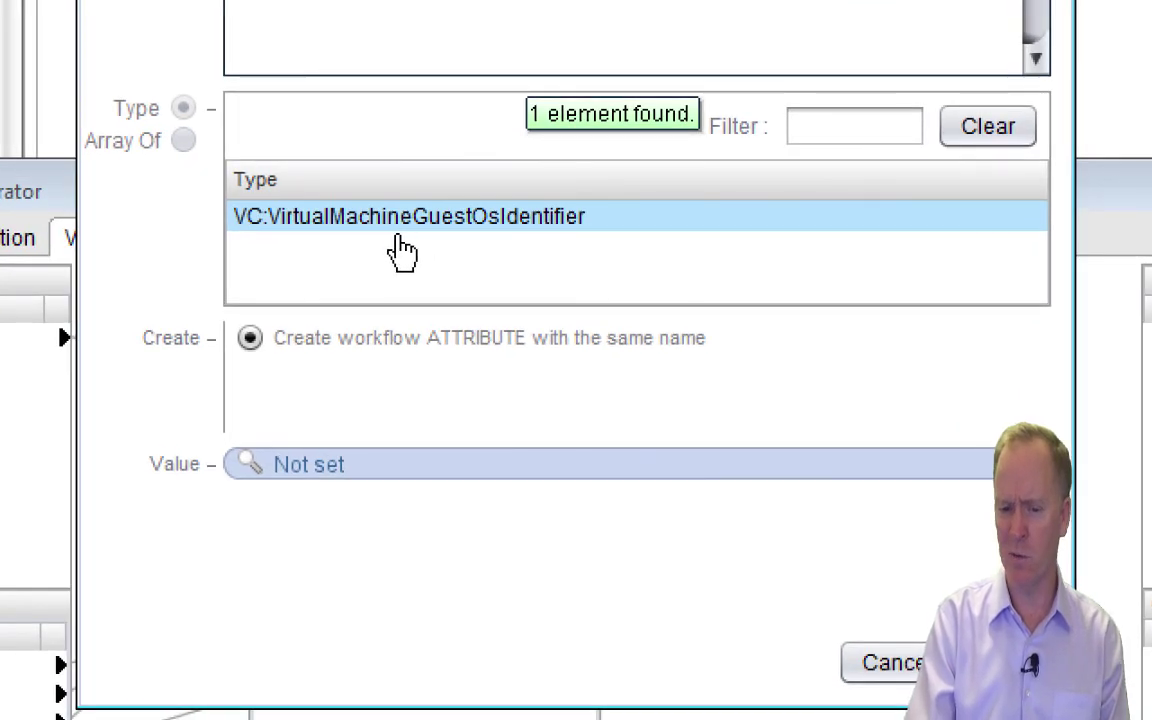
click(298, 466)
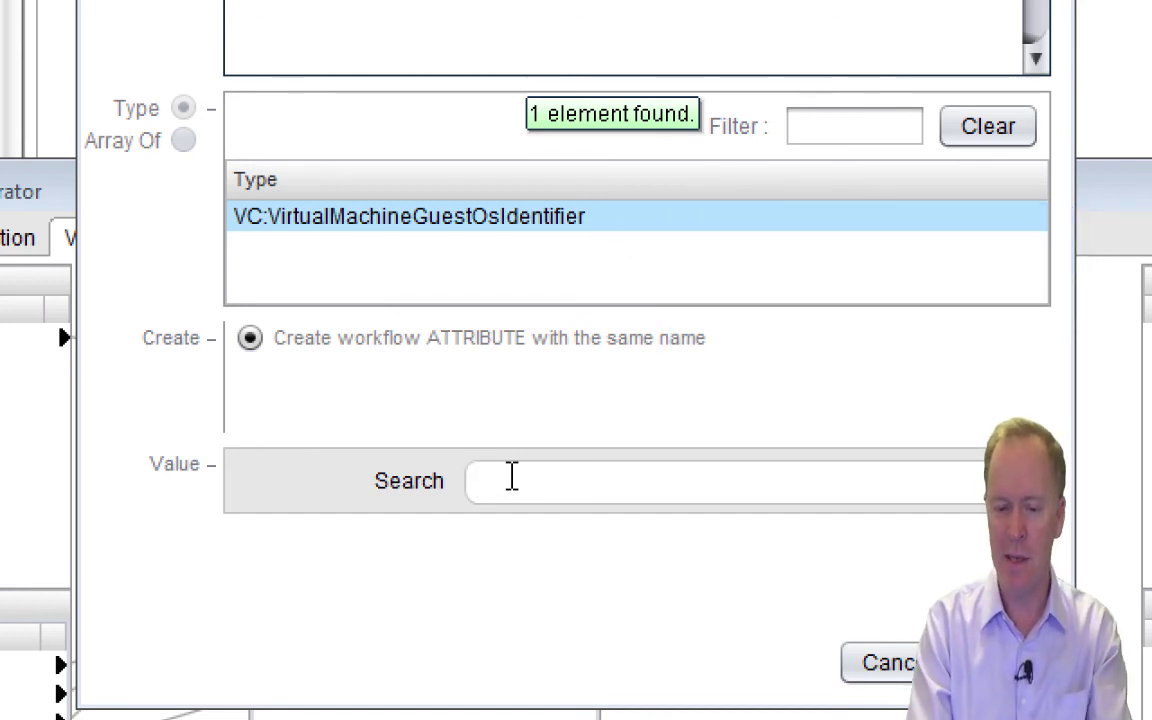
text(dos)
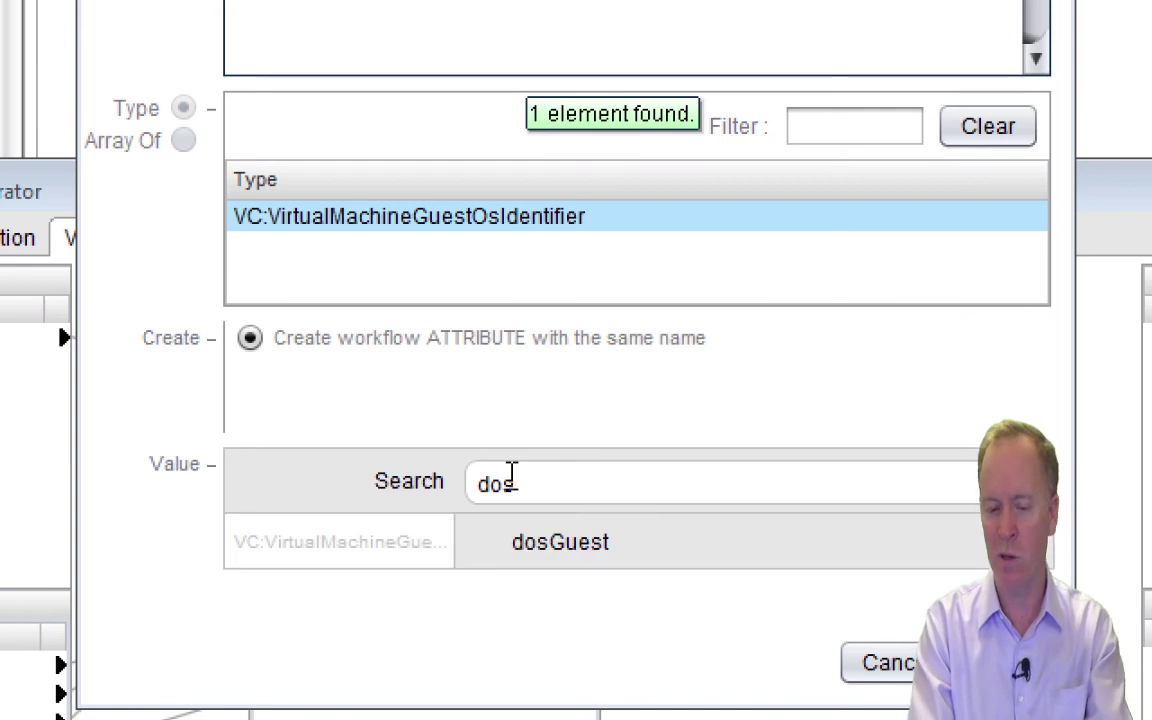
click(566, 553)
mouse_move(566, 553)
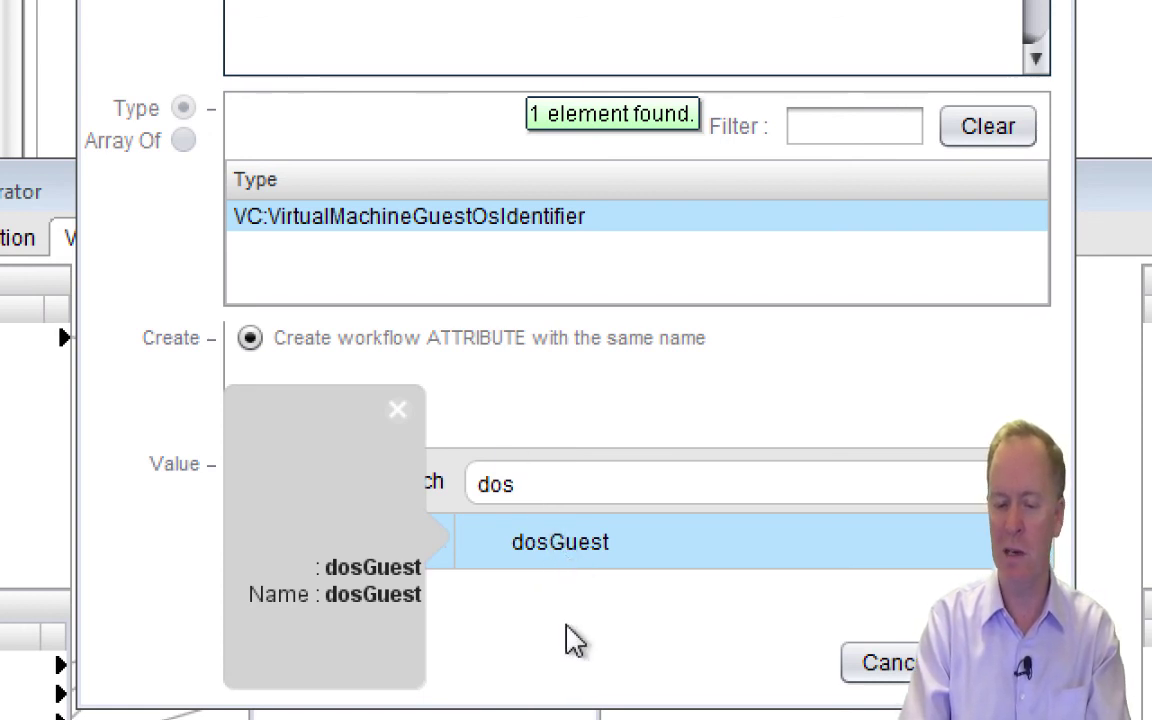
double_click(584, 548)
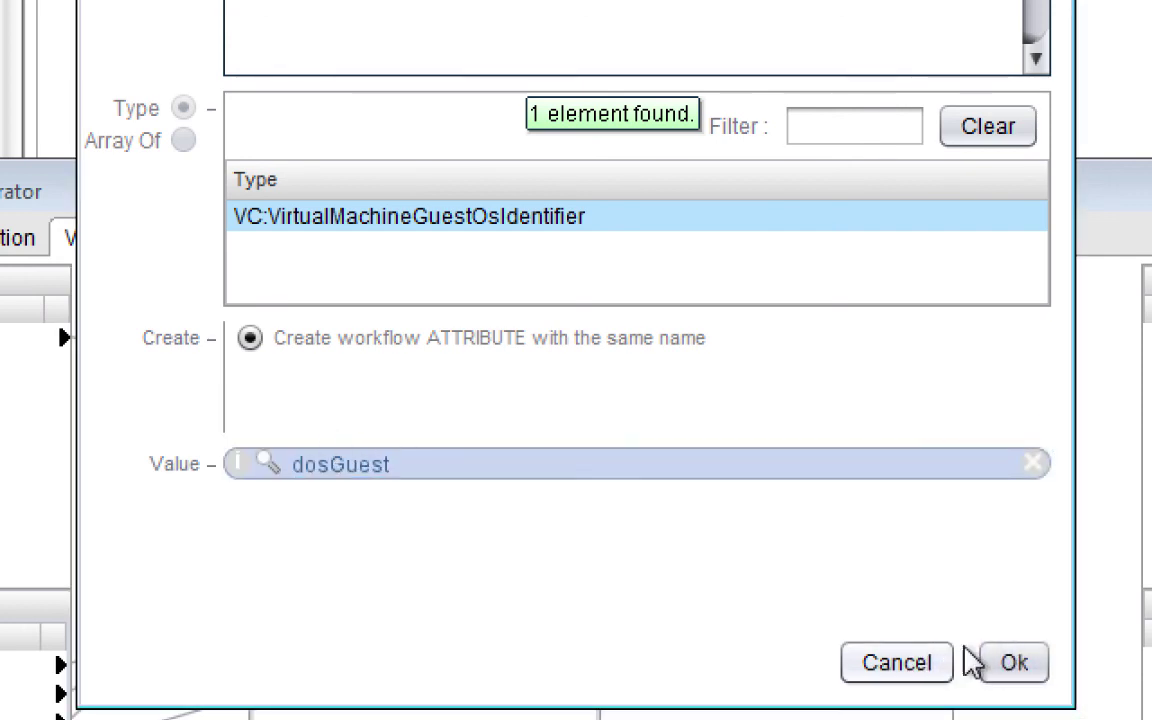
click(1042, 641)
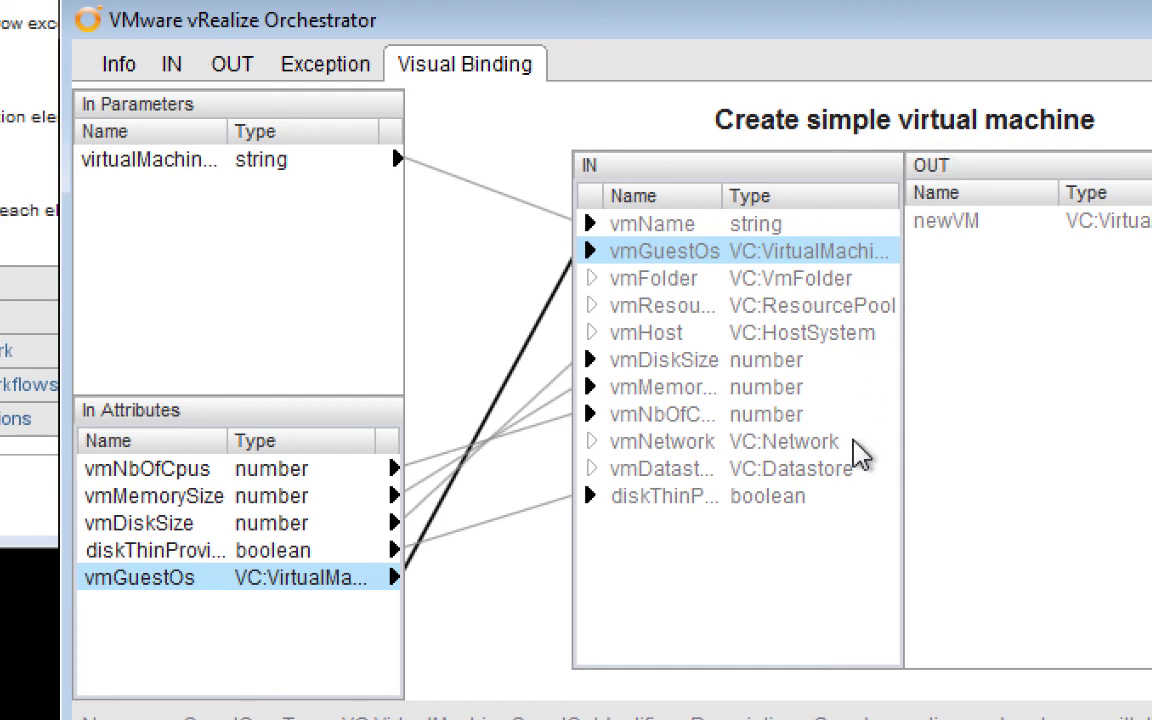
Start binding the element's vmHost input to a new workflow attribute of the same name and open the host selection for its value.
click(594, 336)
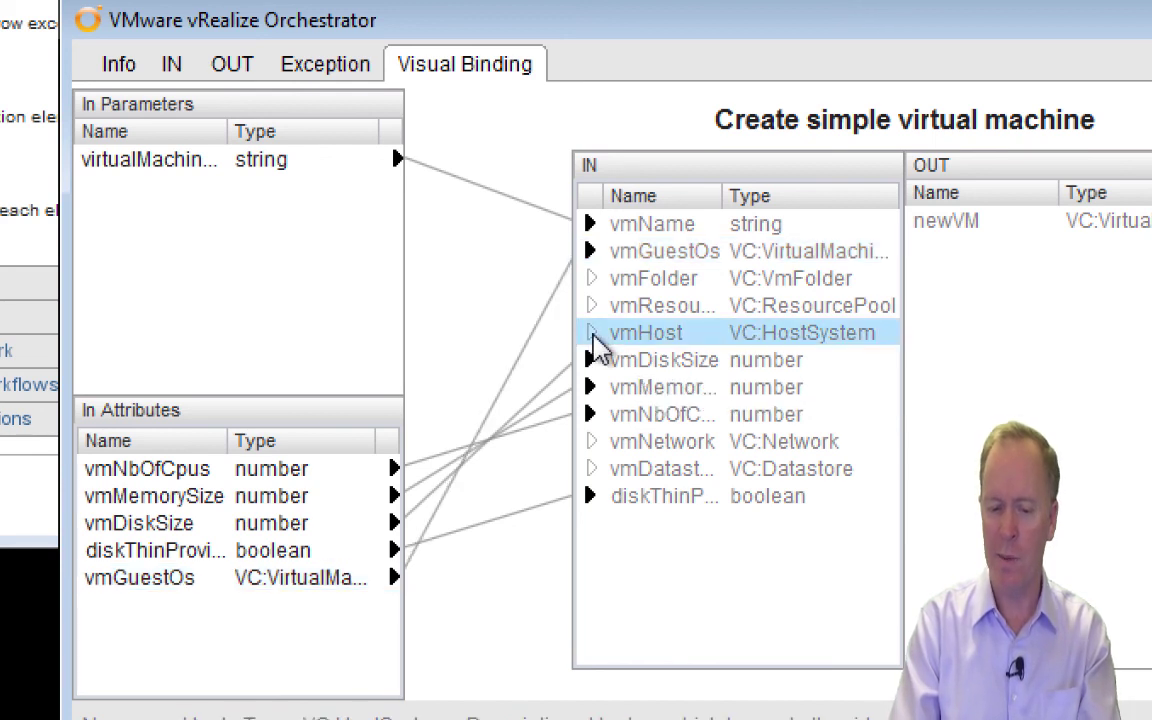
drag(594, 345, 296, 652)
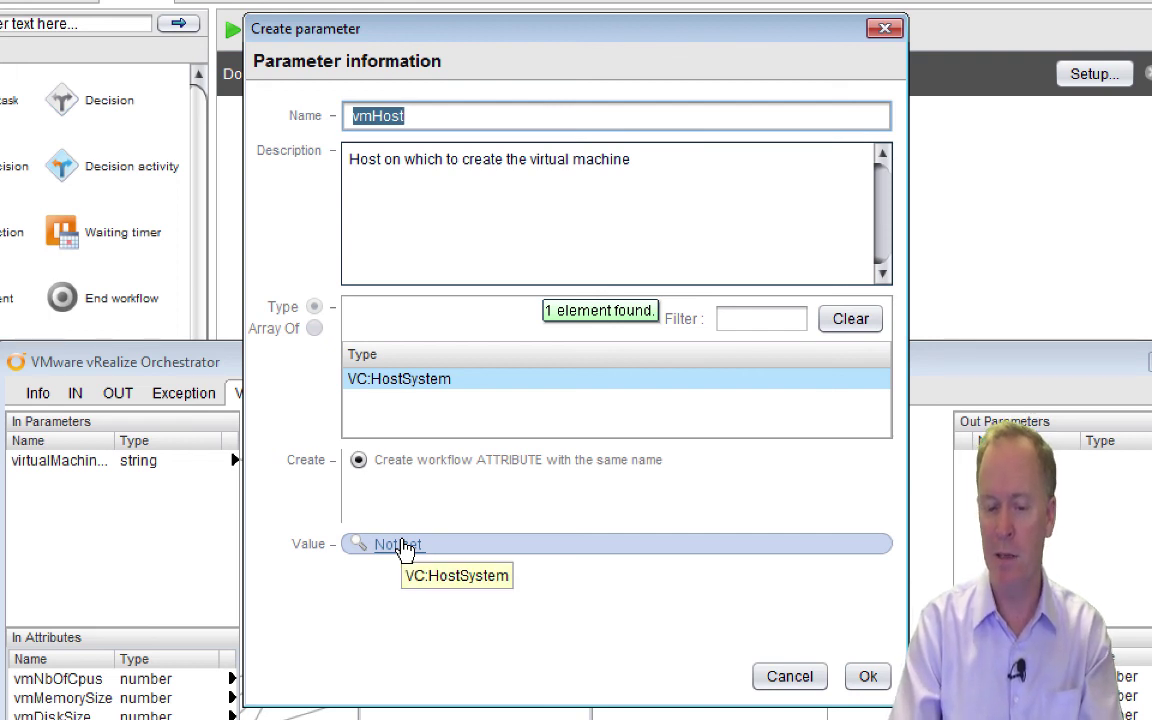
click(400, 546)
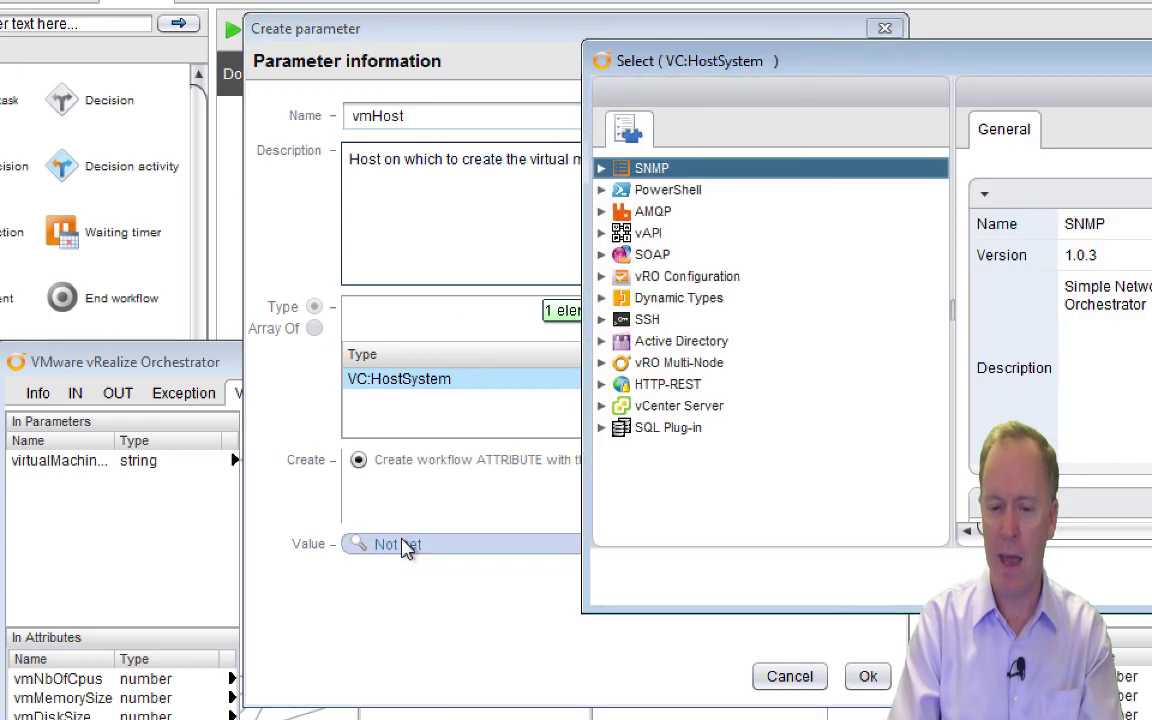
drag(760, 70, 352, 66)
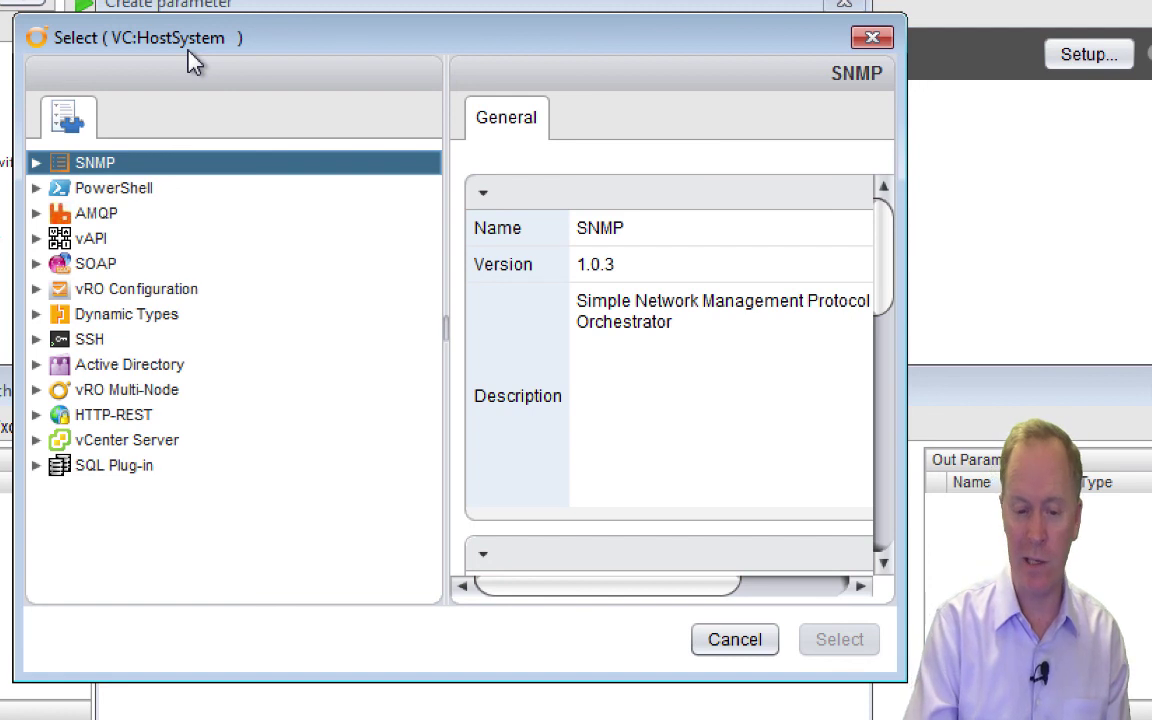
Expand the vCenter Server inventory through Datacenters, My Datacenter Folder and the vvork datacenter to list the hosts in its host folder.
click(36, 440)
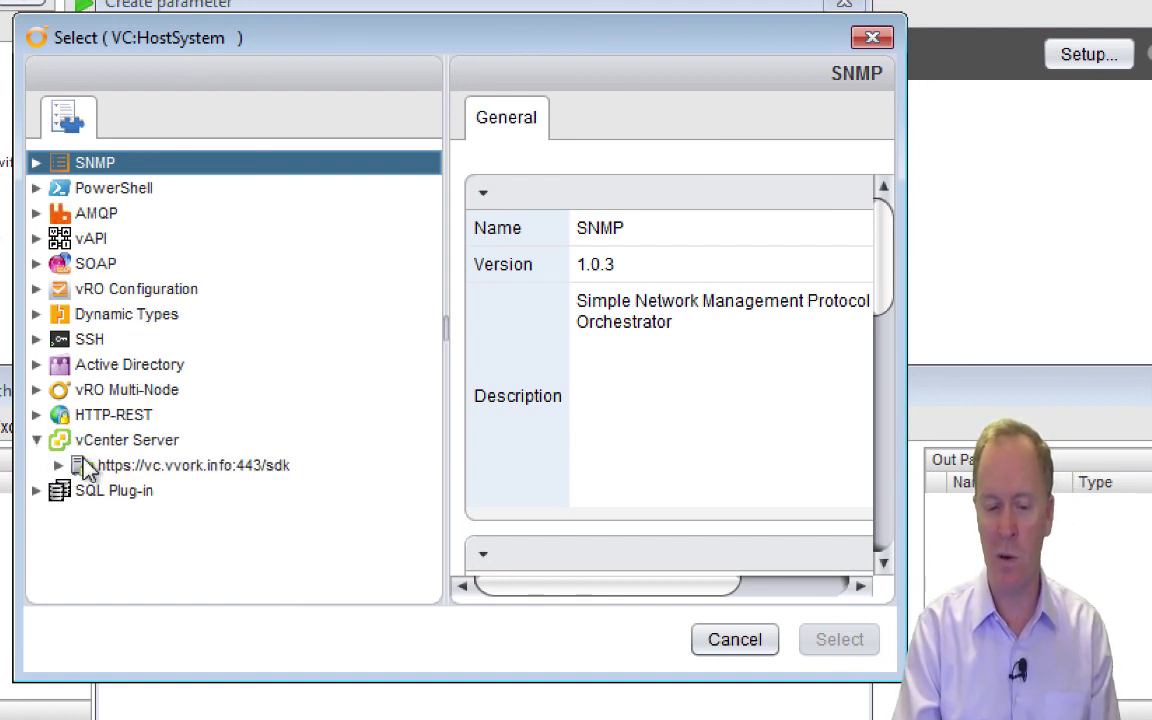
click(86, 443)
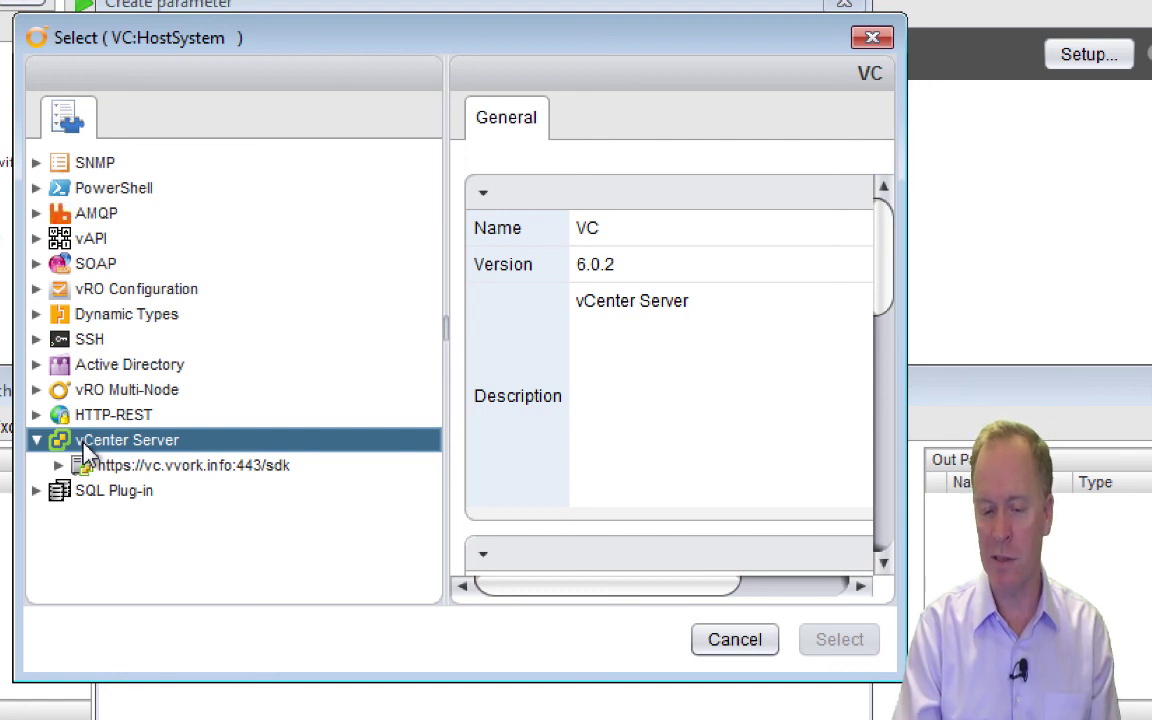
click(224, 467)
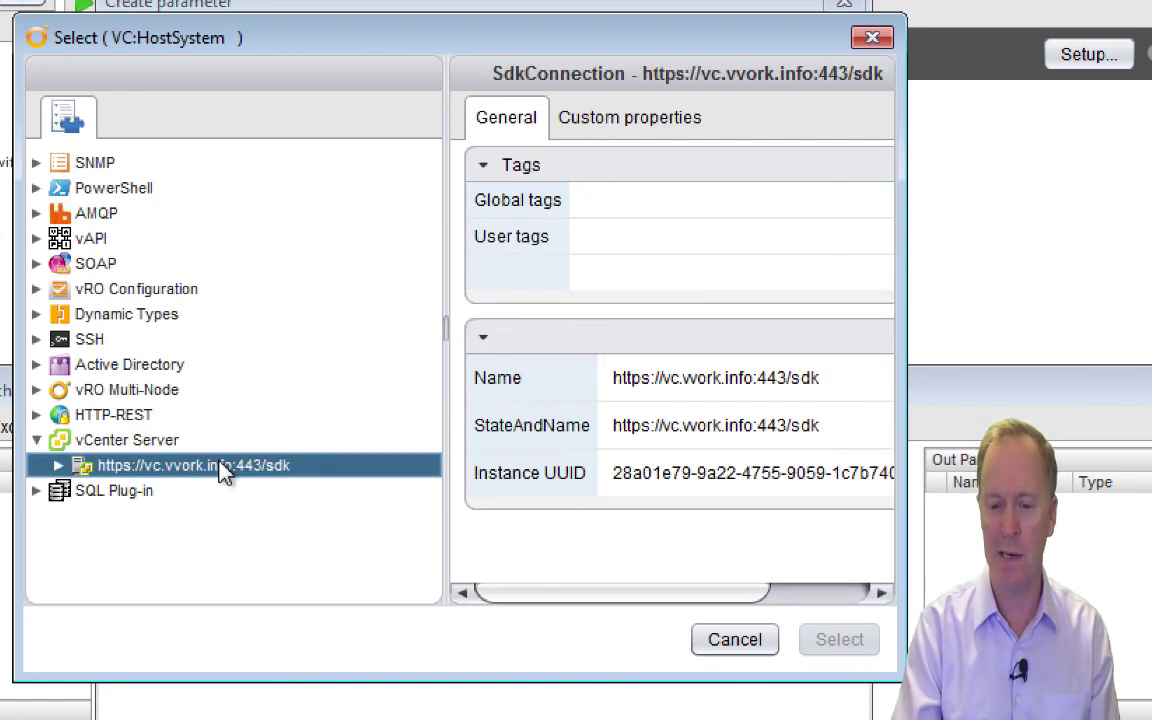
click(58, 465)
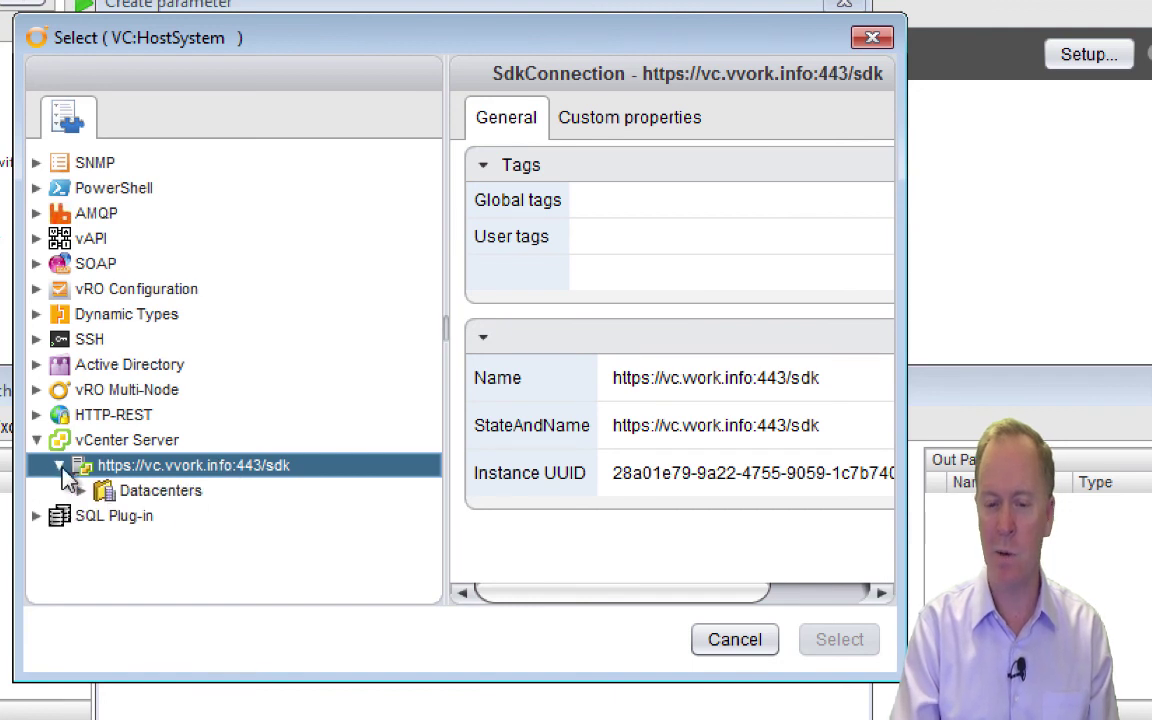
click(178, 500)
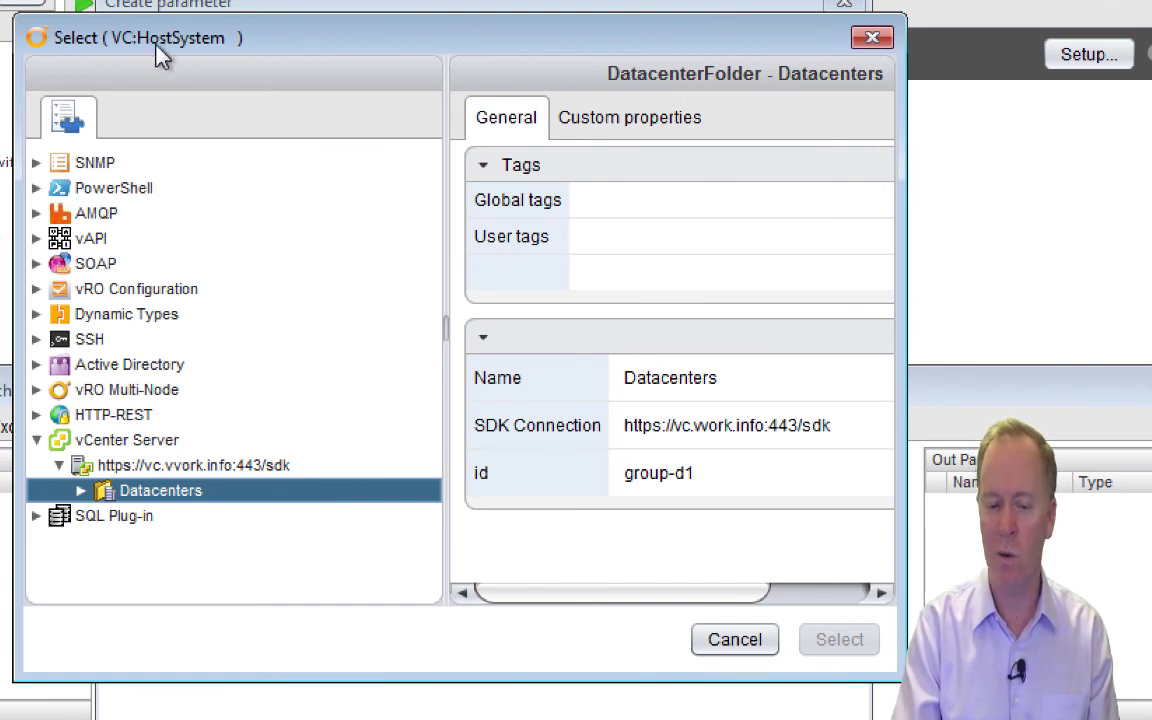
click(81, 491)
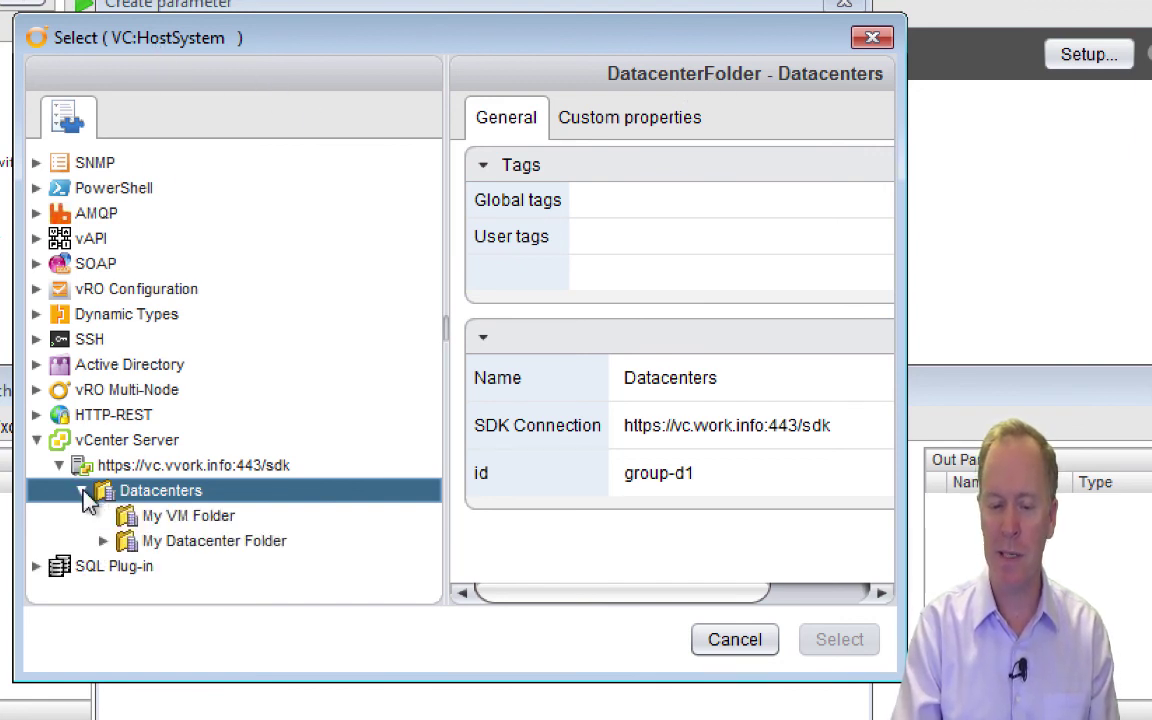
click(103, 541)
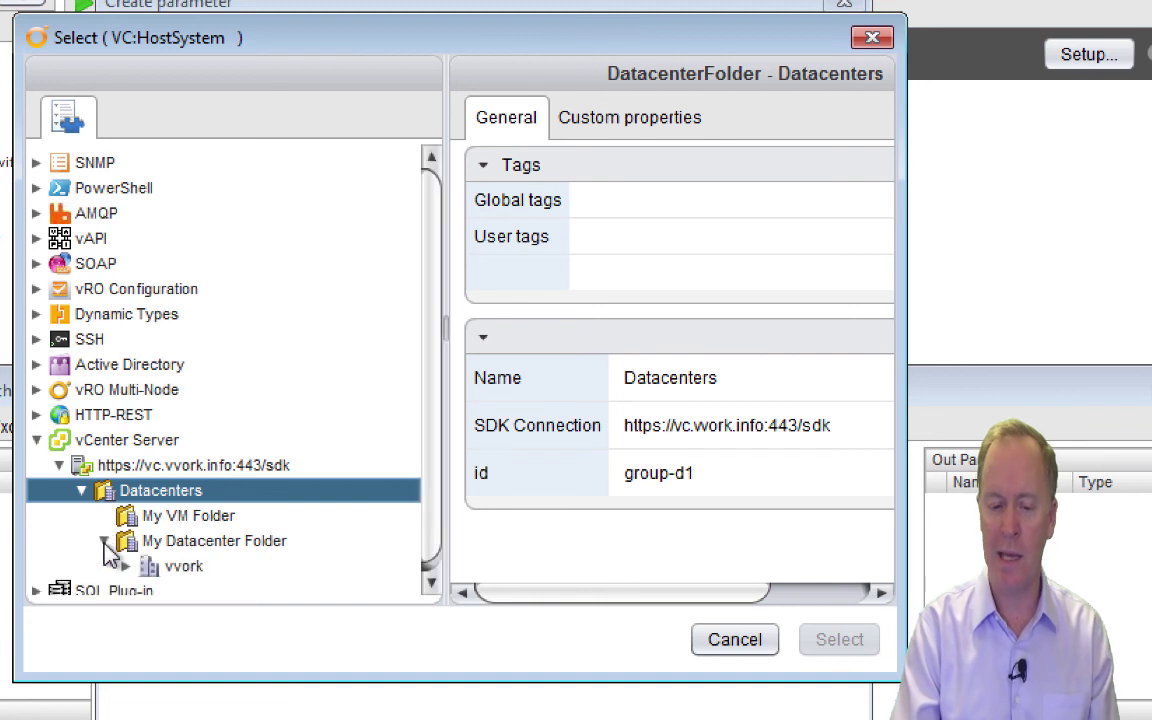
click(126, 566)
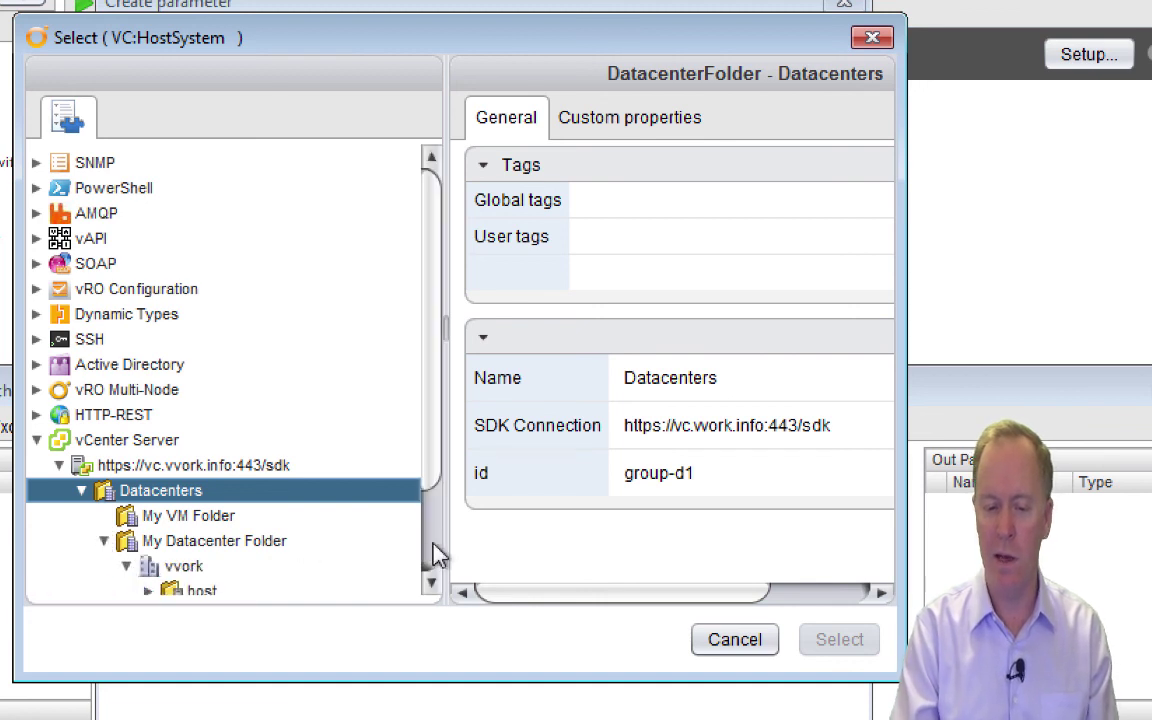
scroll(437, 553, down, 3)
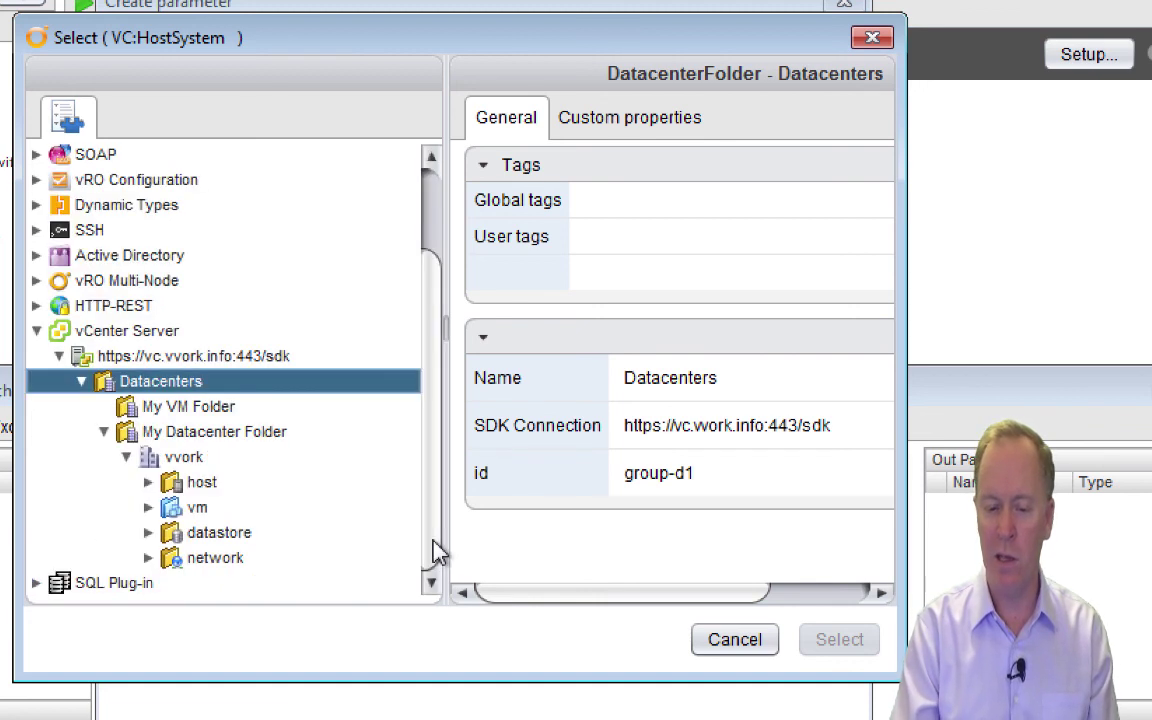
click(198, 486)
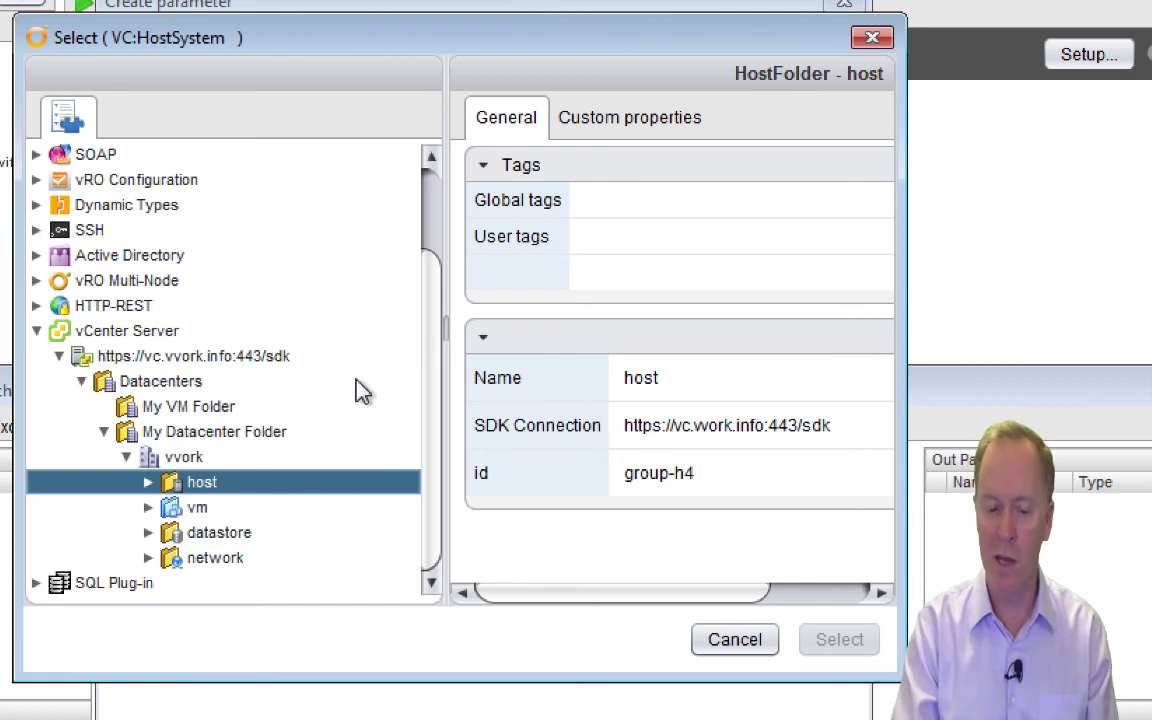
click(148, 483)
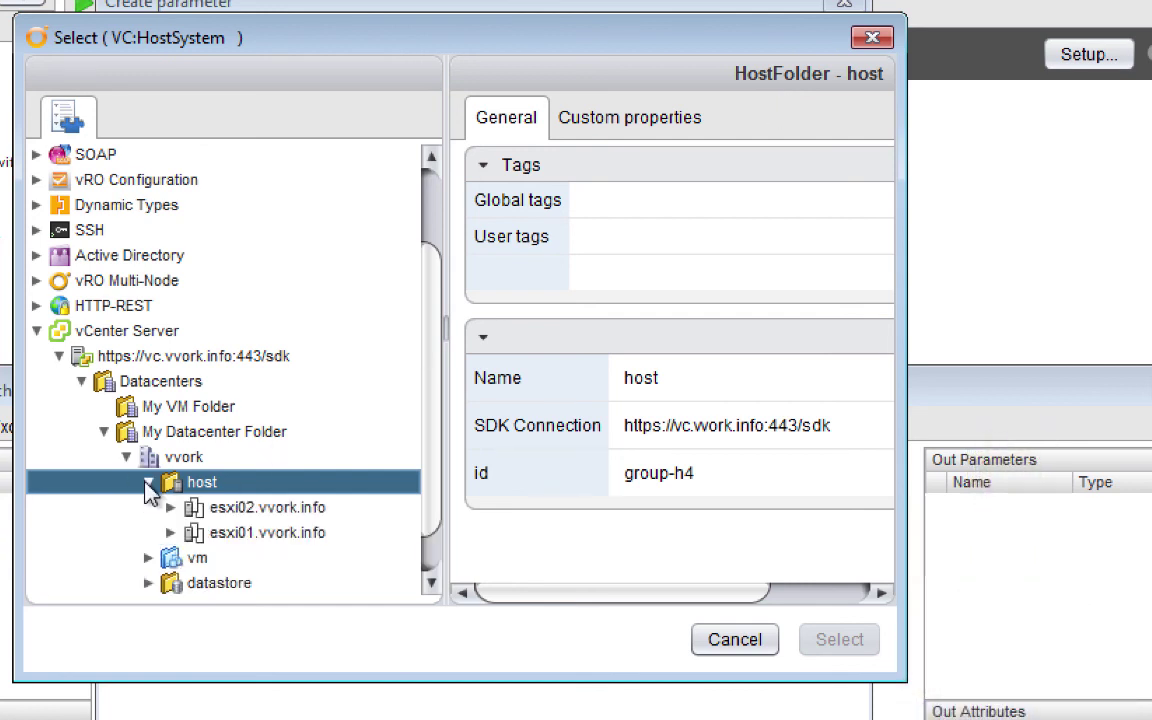
Choose the host system inside the esxi01.vvork.info compute resource as vmHost's value and create the attribute.
click(229, 541)
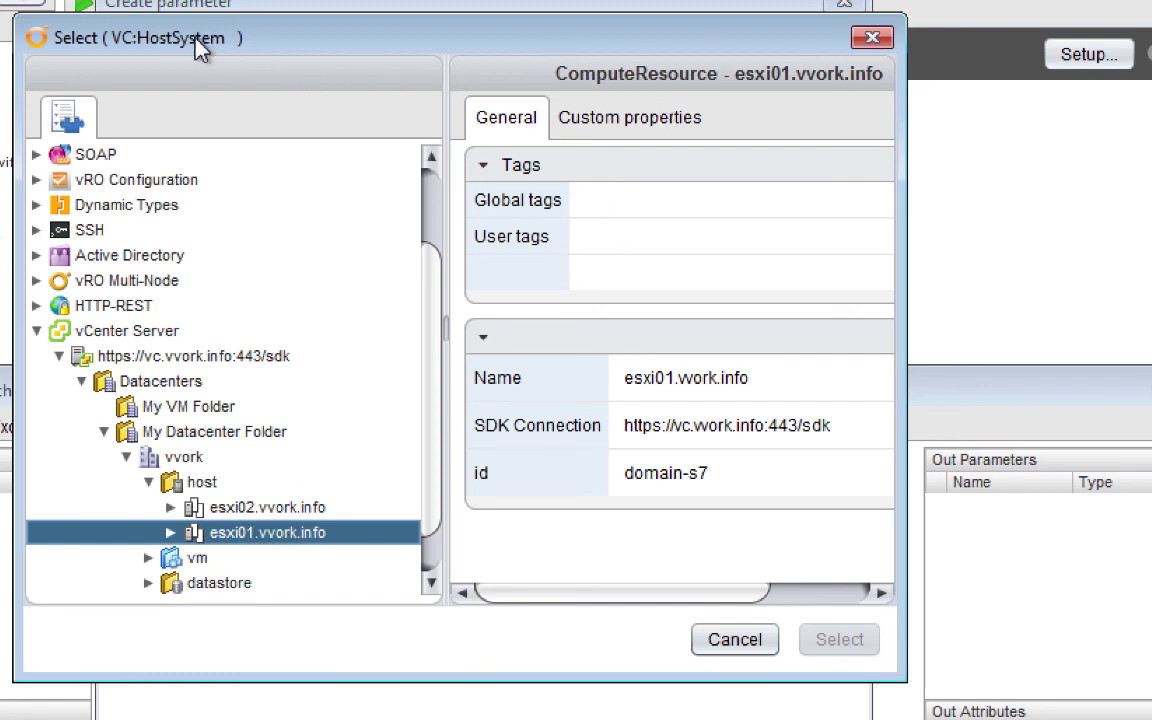
click(171, 533)
click(255, 560)
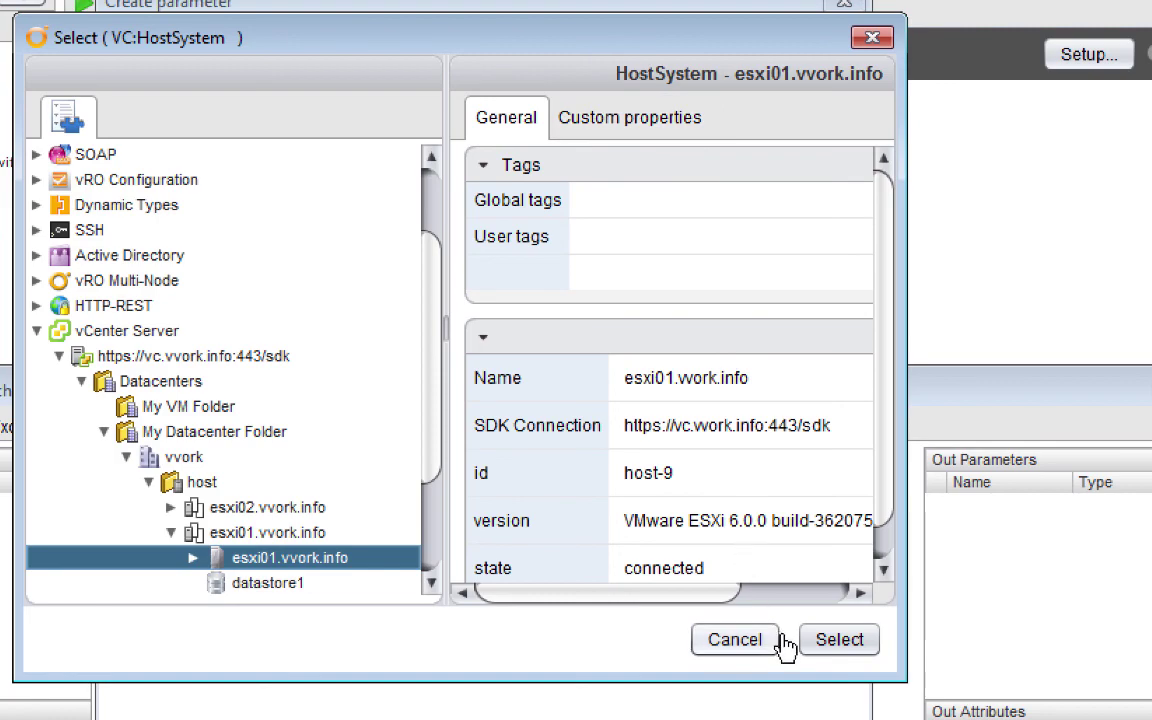
click(843, 645)
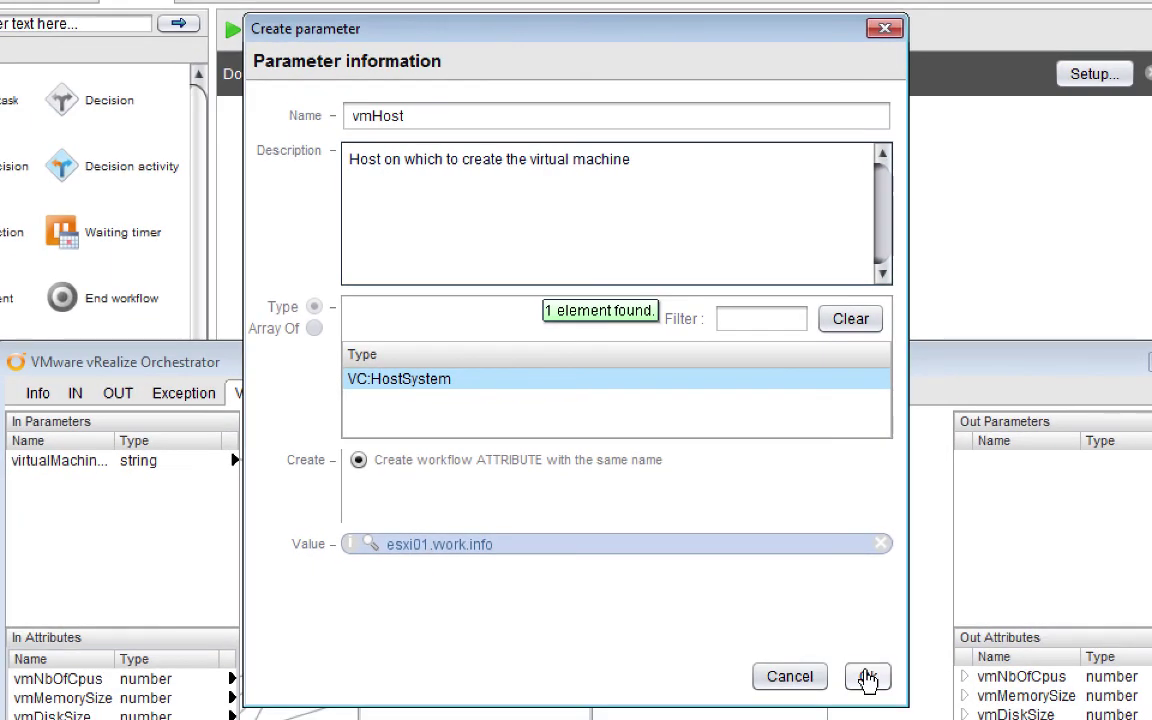
click(867, 678)
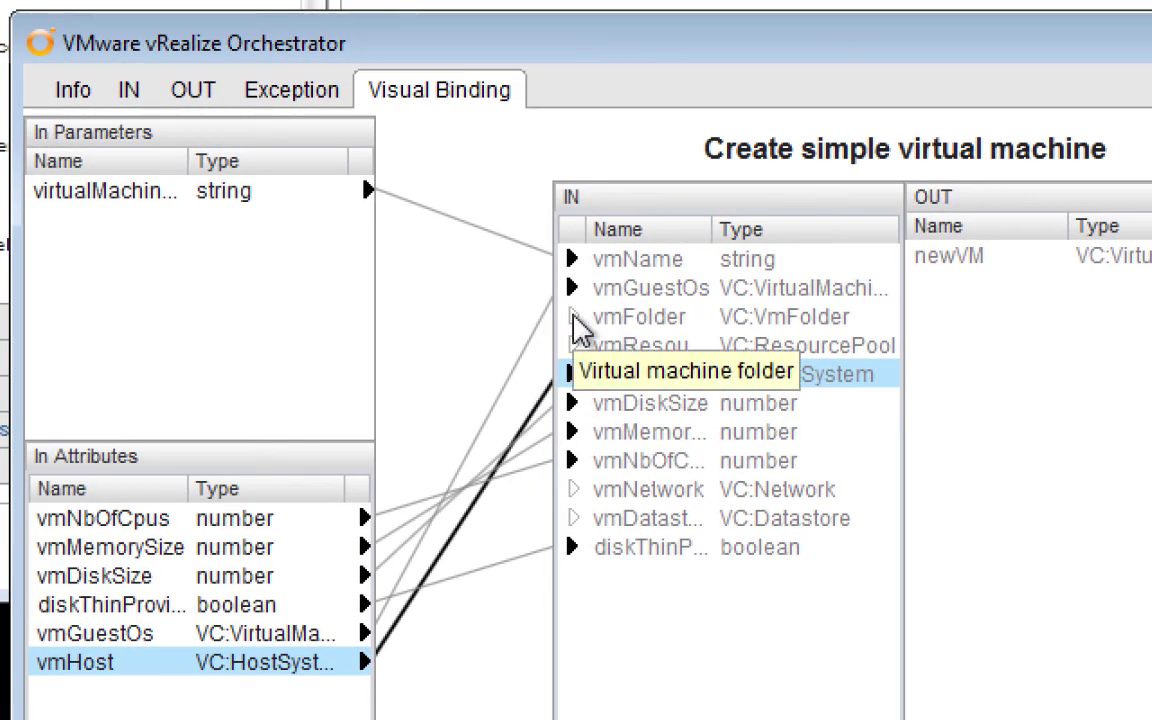
Bind the element's vmFolder input to a new workflow attribute of the same name, choosing the vvork datacenter's vm folder as its value.
drag(583, 315, 321, 694)
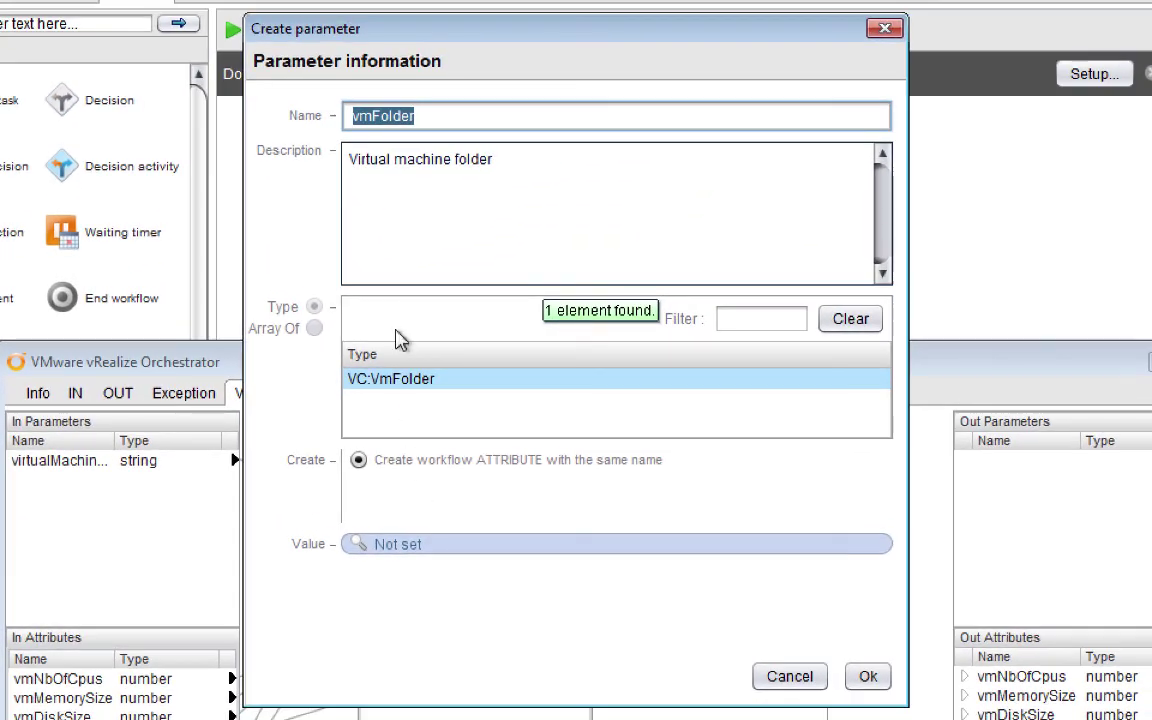
click(398, 547)
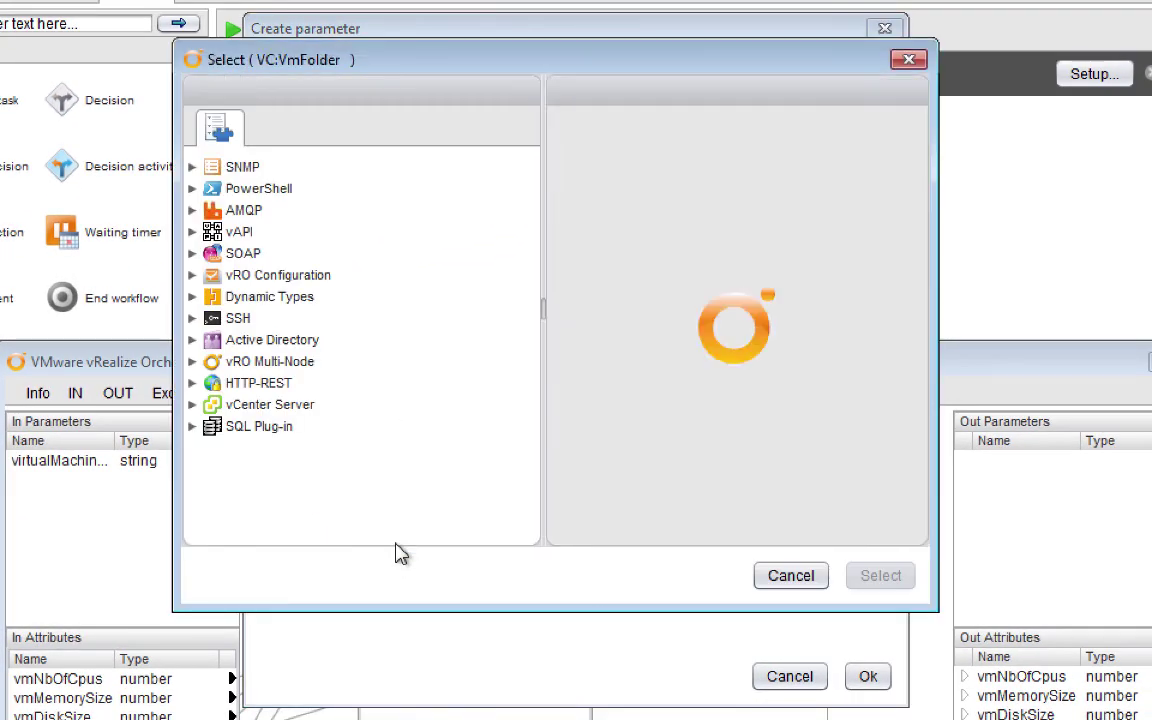
click(193, 405)
click(212, 428)
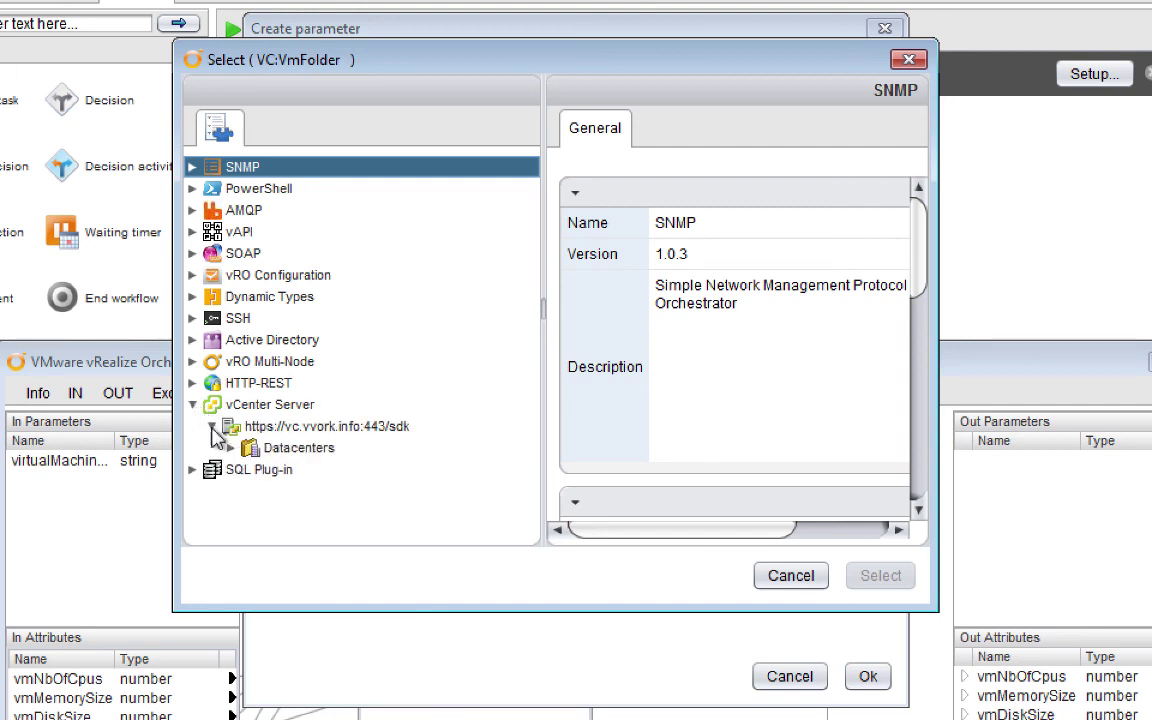
click(230, 448)
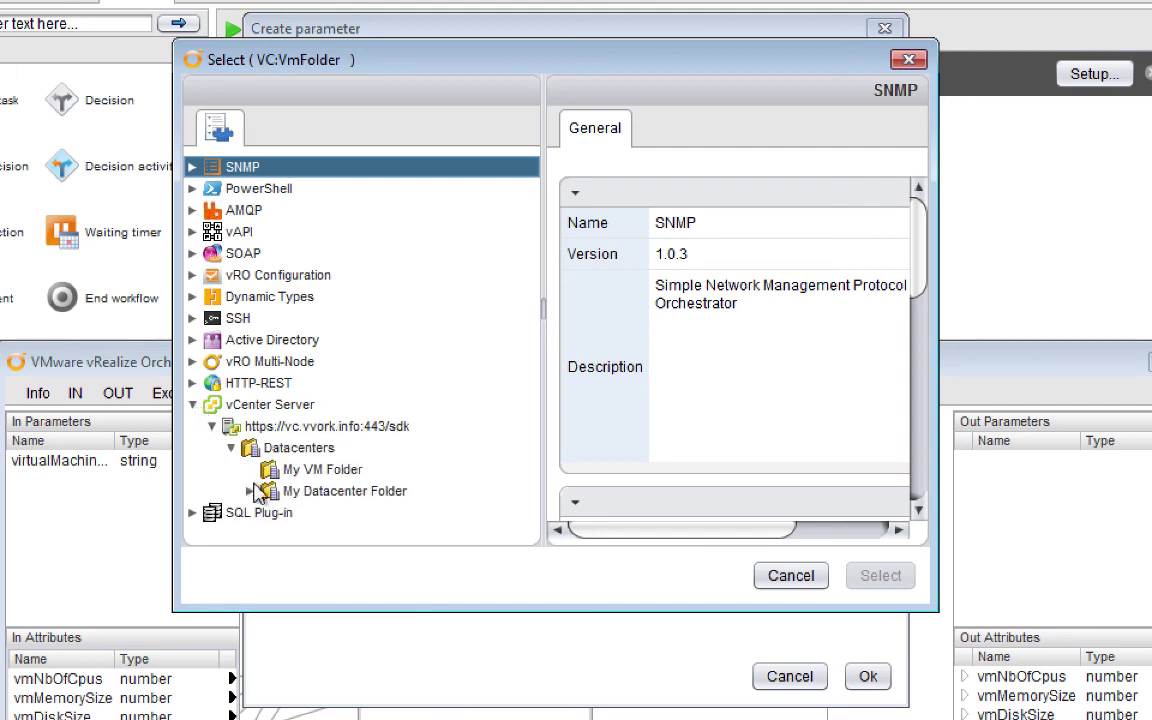
click(250, 491)
click(269, 513)
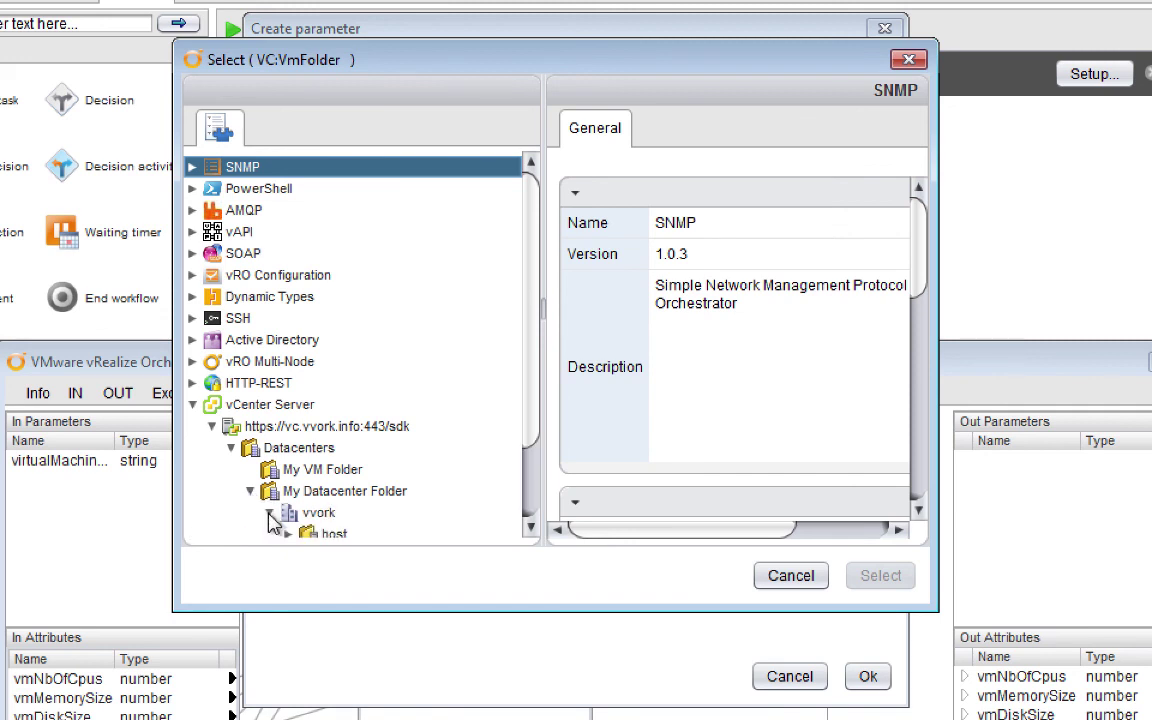
scroll(478, 450, down, 2)
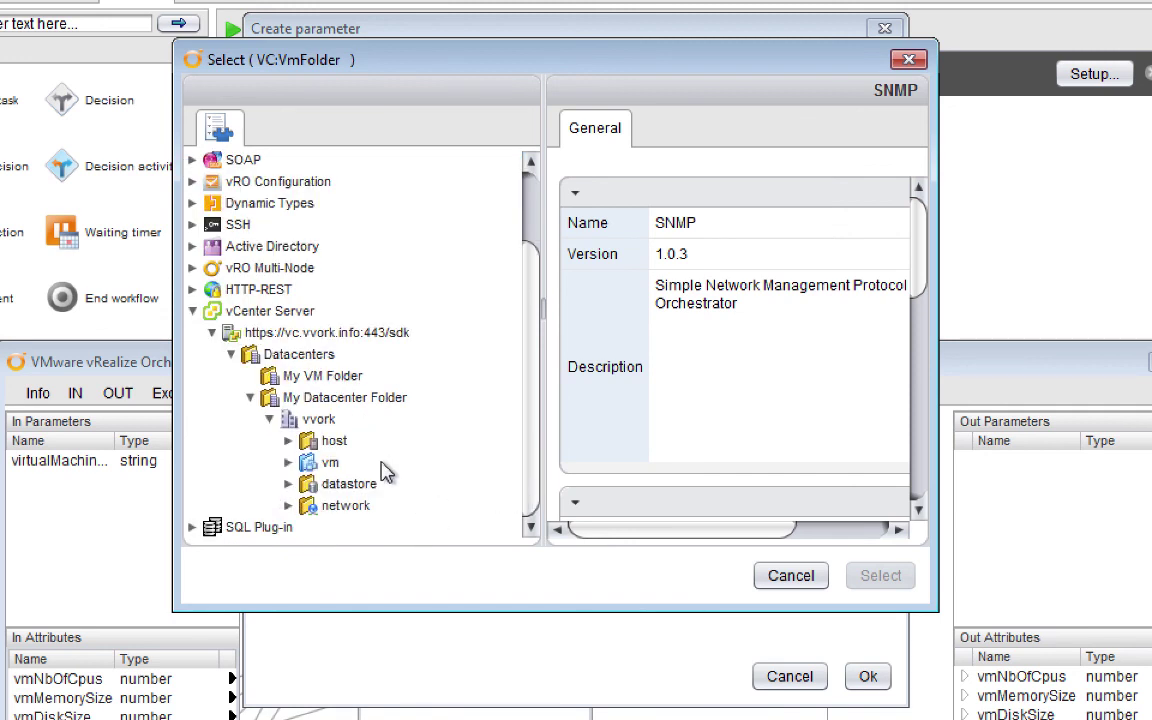
click(312, 468)
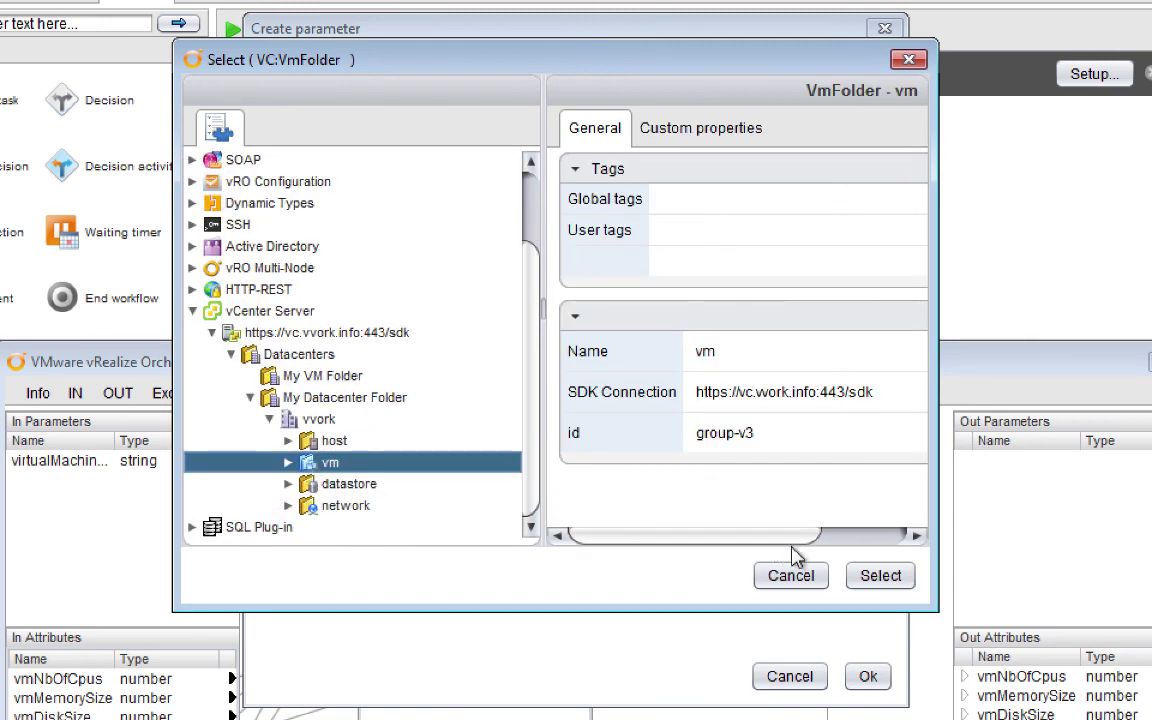
click(869, 576)
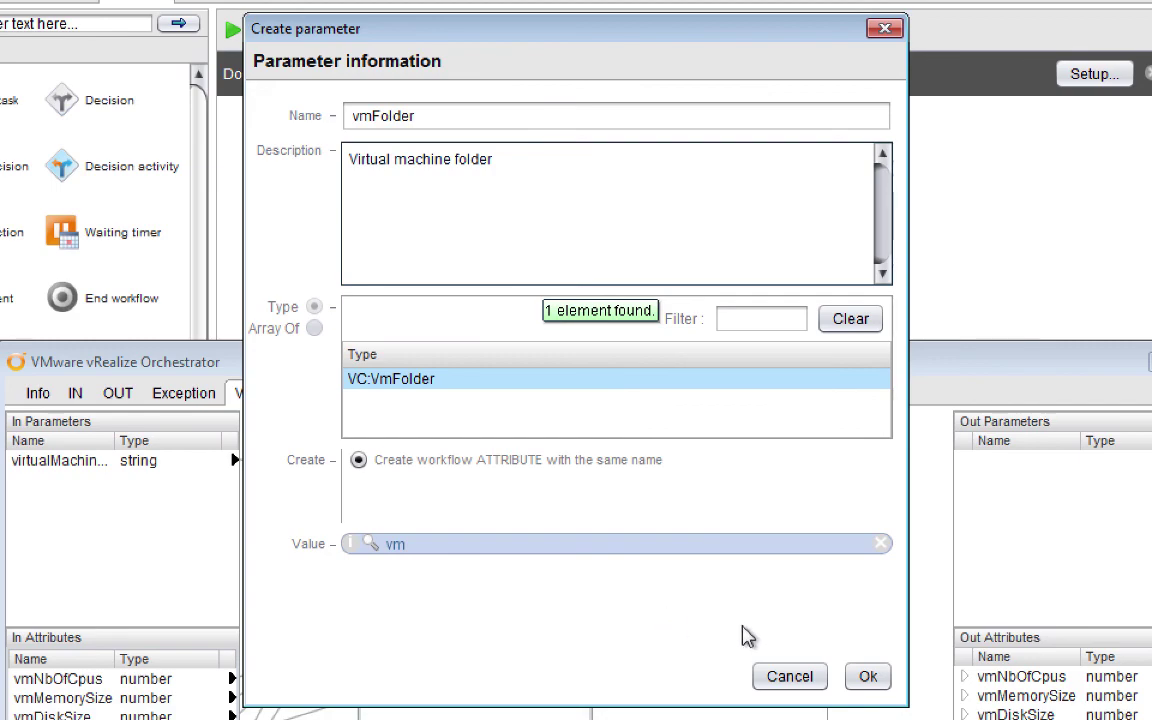
click(866, 677)
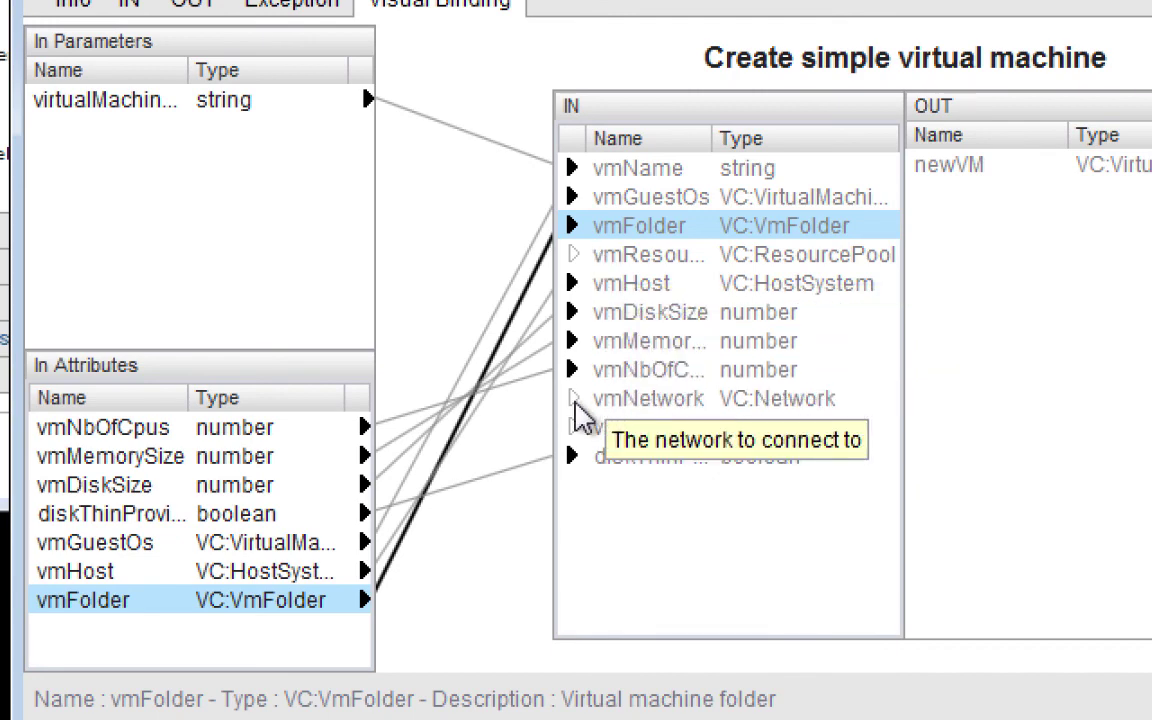
Start binding the element's vmNetwork input to a new workflow attribute of the same name.
click(578, 405)
click(366, 571)
drag(365, 599, 225, 643)
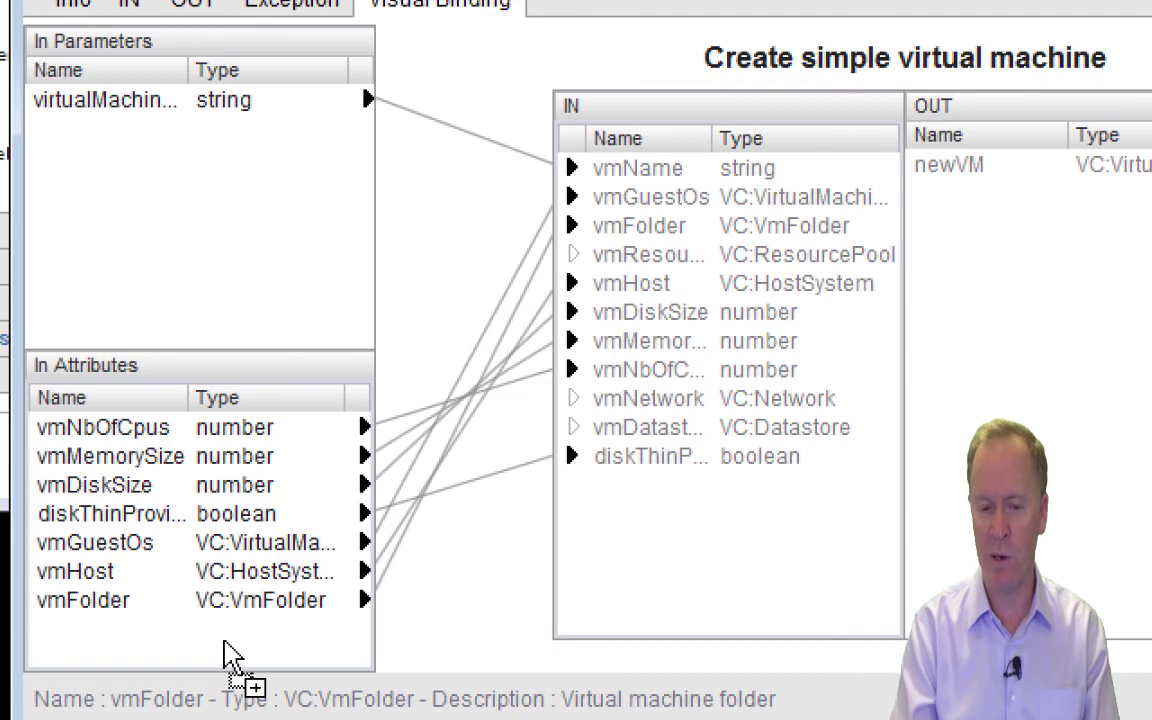
drag(225, 645, 225, 648)
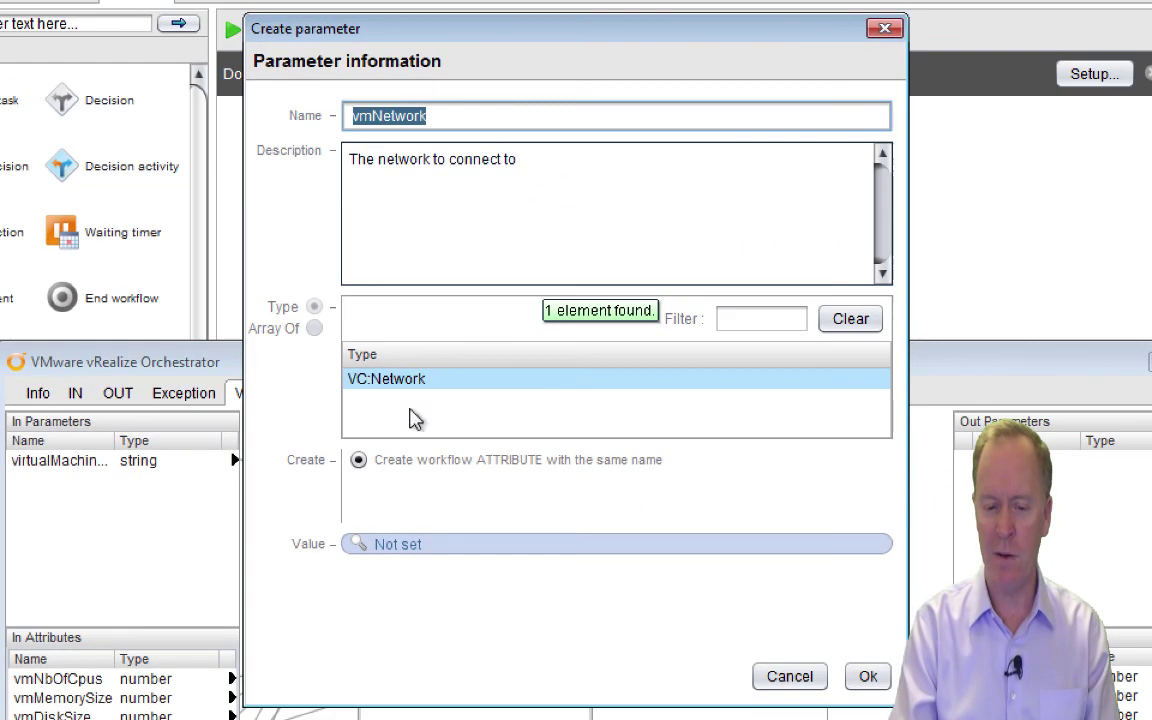
Choose VM Network from the vvork datacenter's network folder as vmNetwork's value and create the attribute.
click(397, 548)
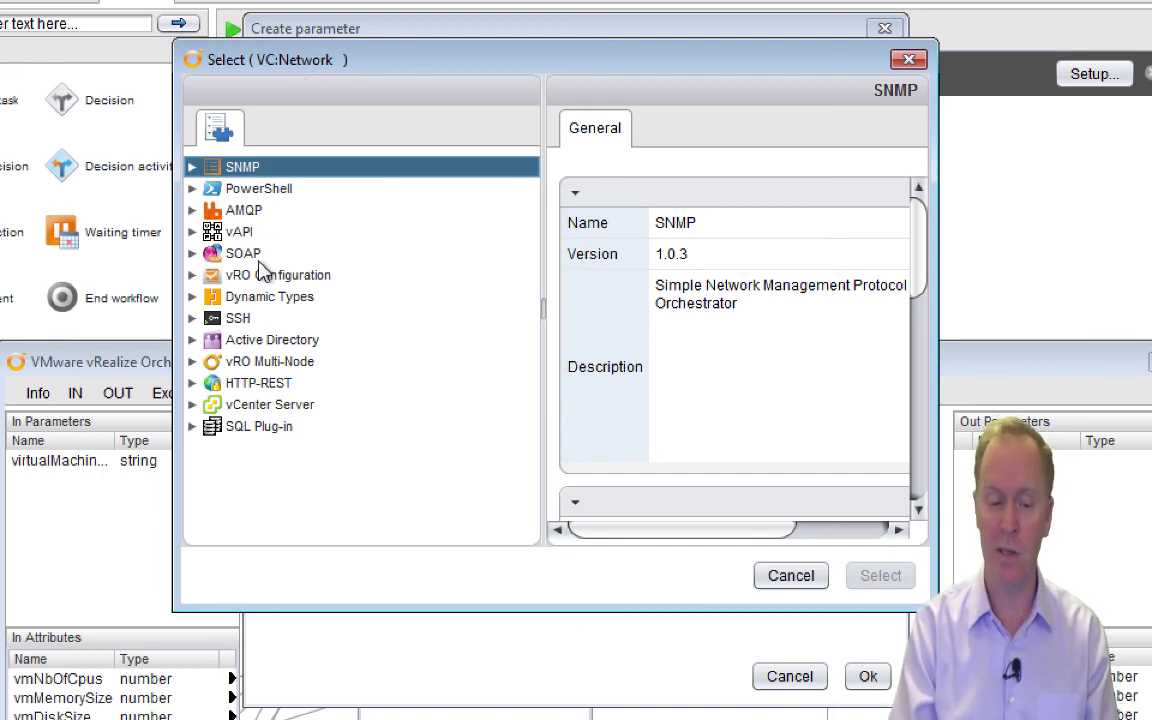
click(192, 405)
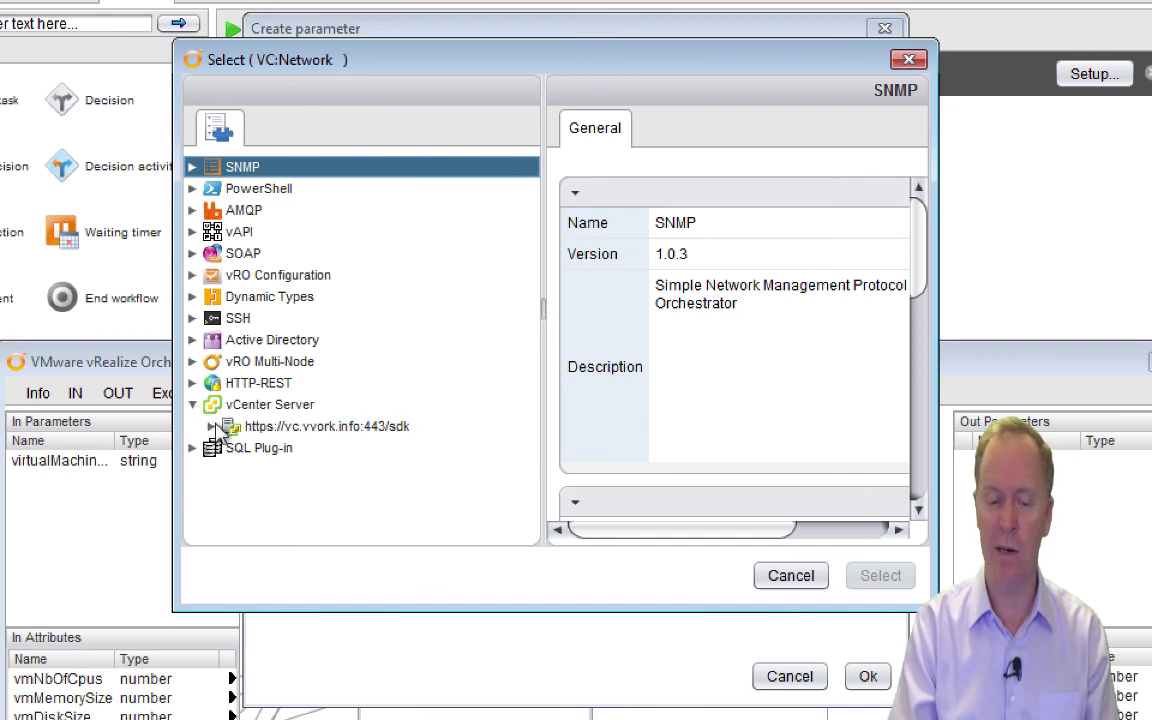
click(212, 426)
click(231, 448)
click(251, 491)
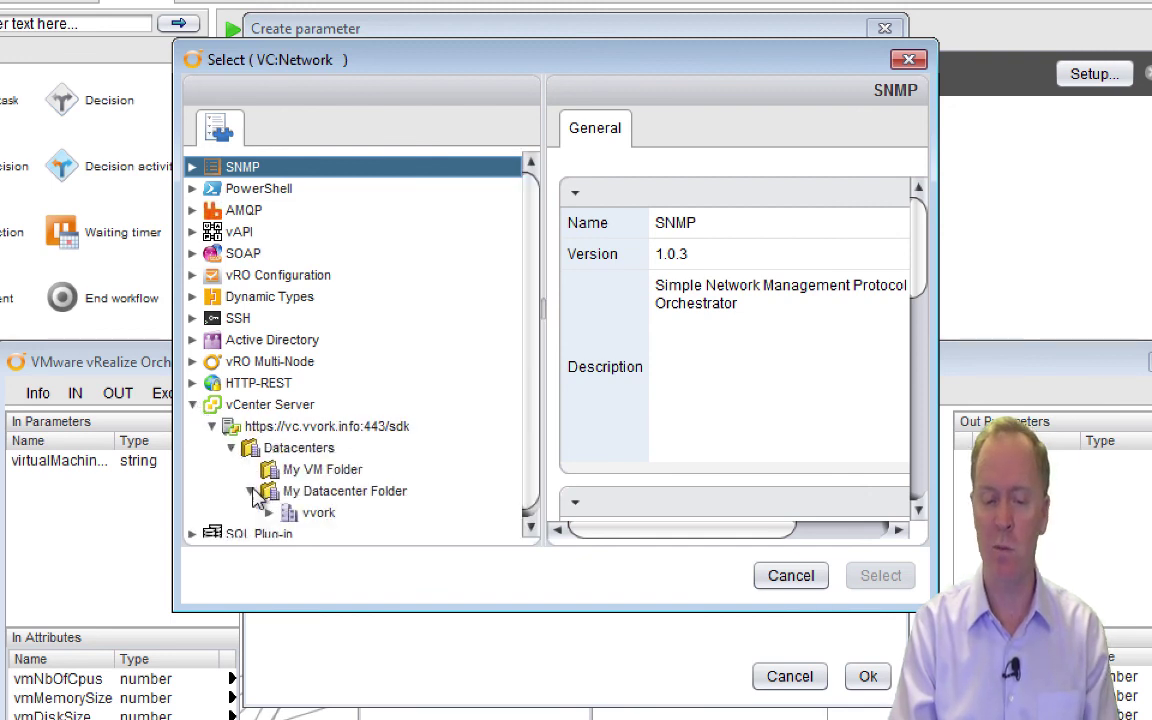
click(269, 512)
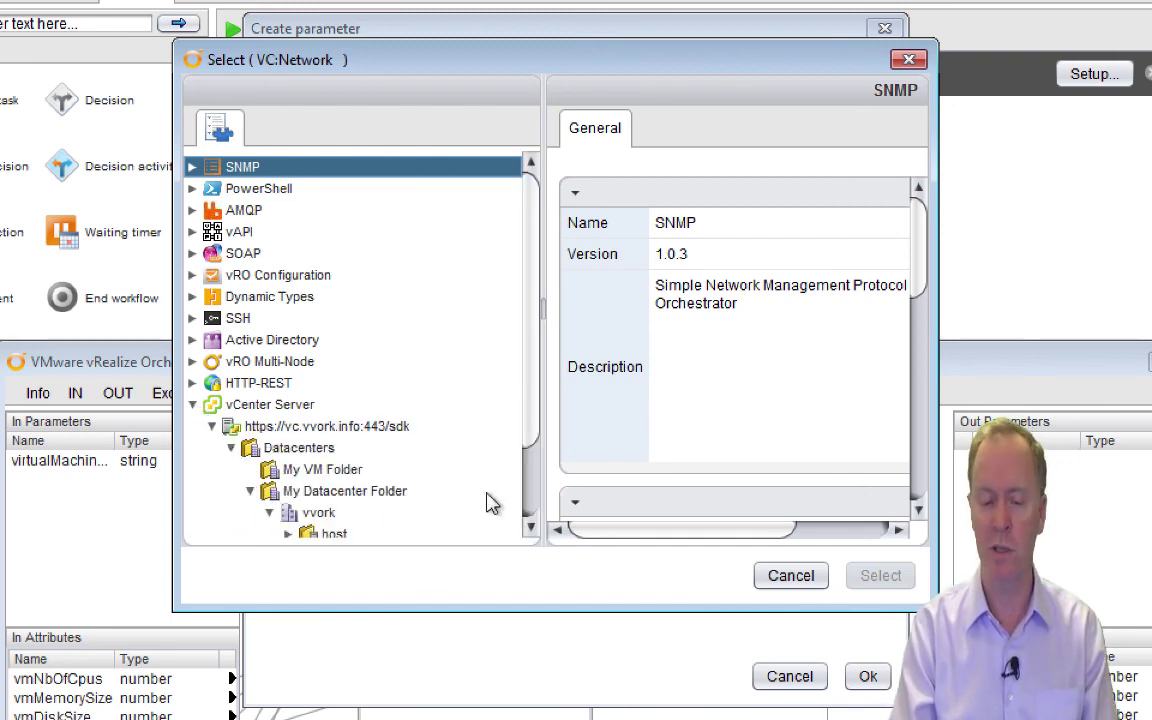
click(527, 500)
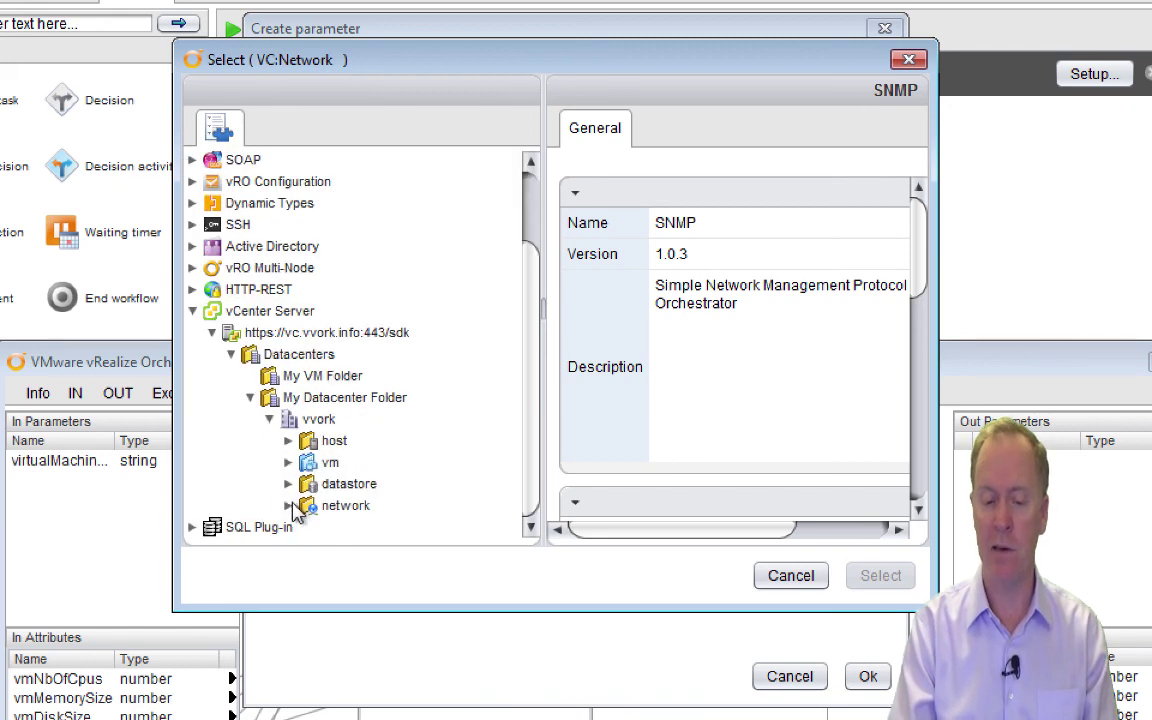
click(289, 506)
click(388, 528)
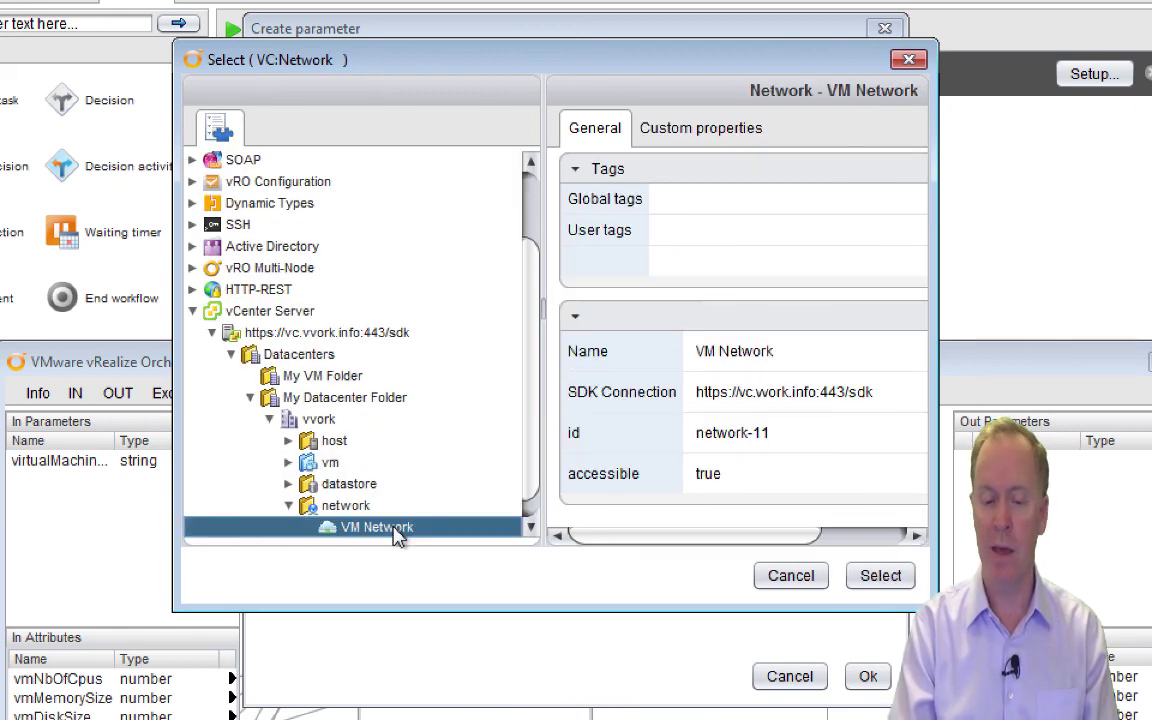
click(533, 488)
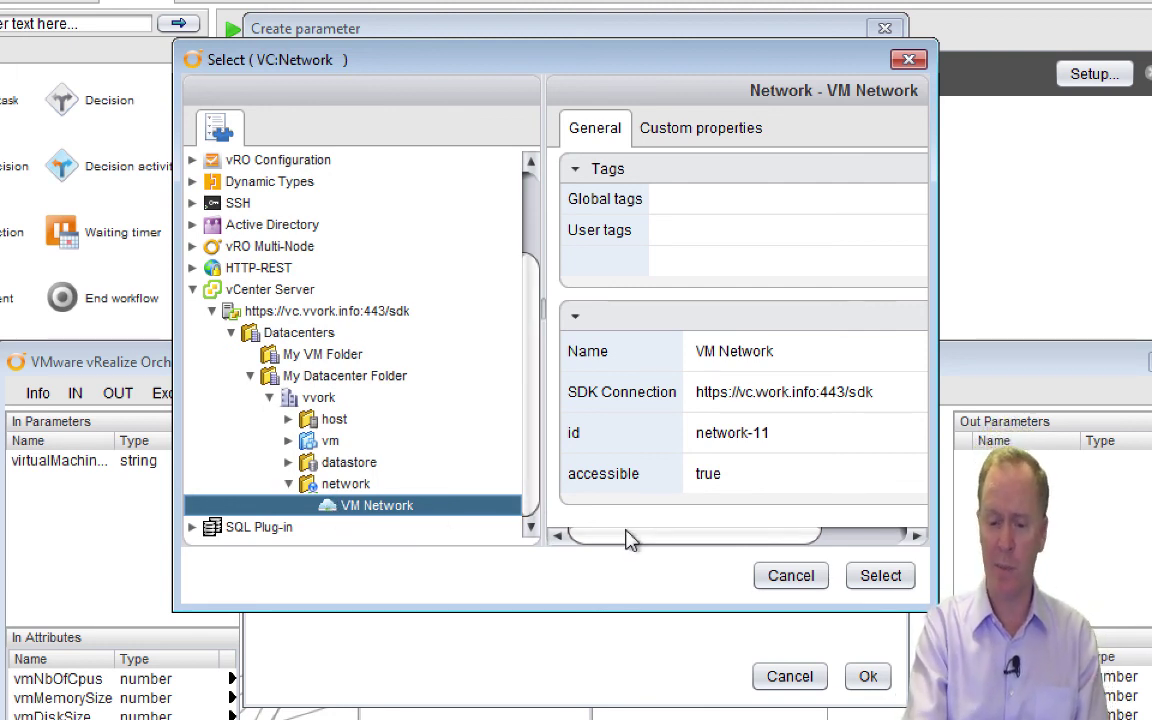
click(866, 578)
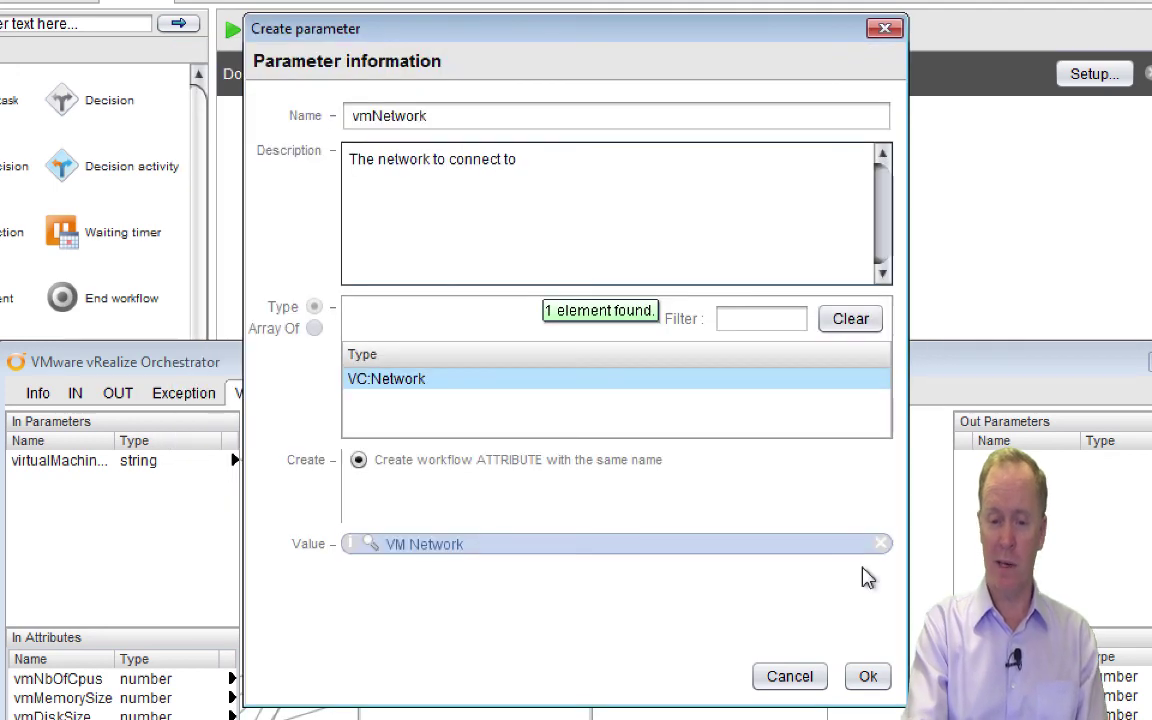
click(858, 675)
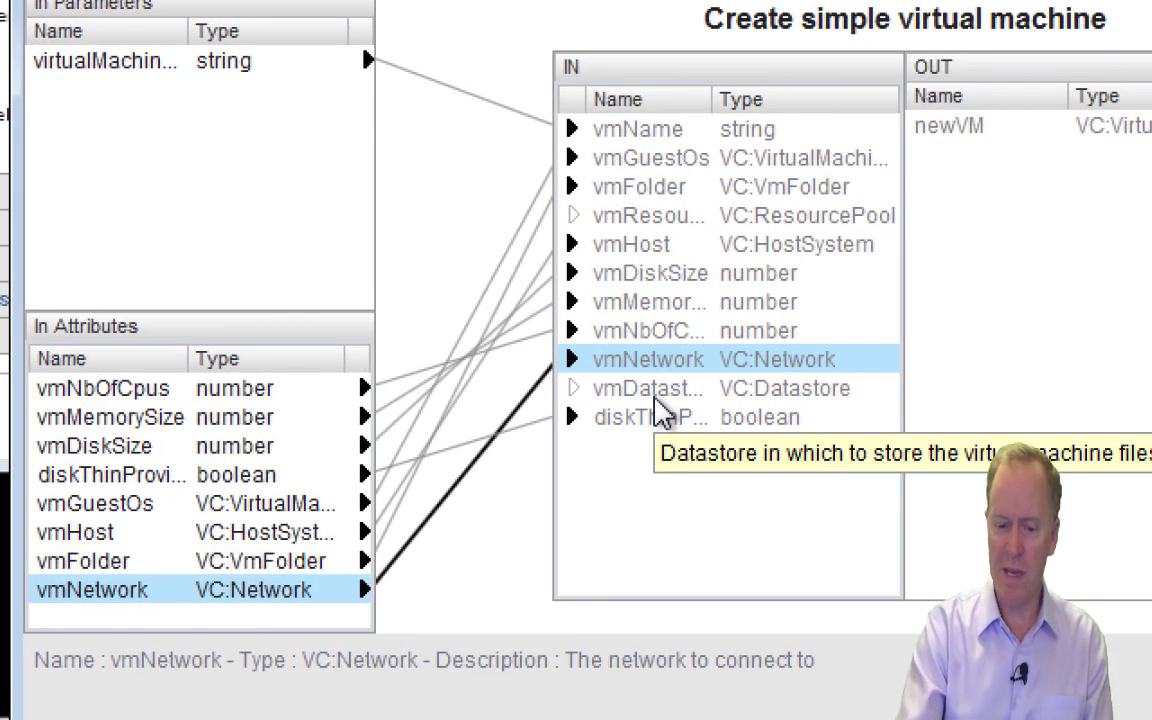
Bind the element's vmDatastore input to a new workflow attribute of the same name, choosing datastore1 from the vvork datacenter's datastore folder as its value.
click(580, 402)
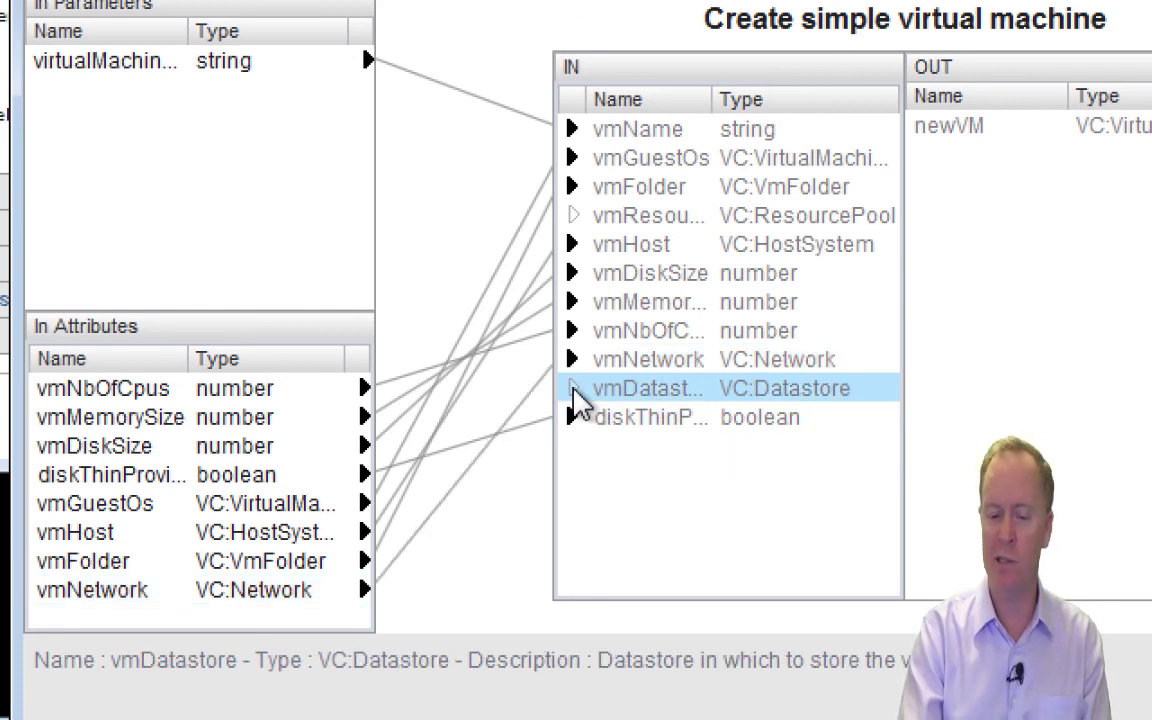
drag(576, 395, 290, 630)
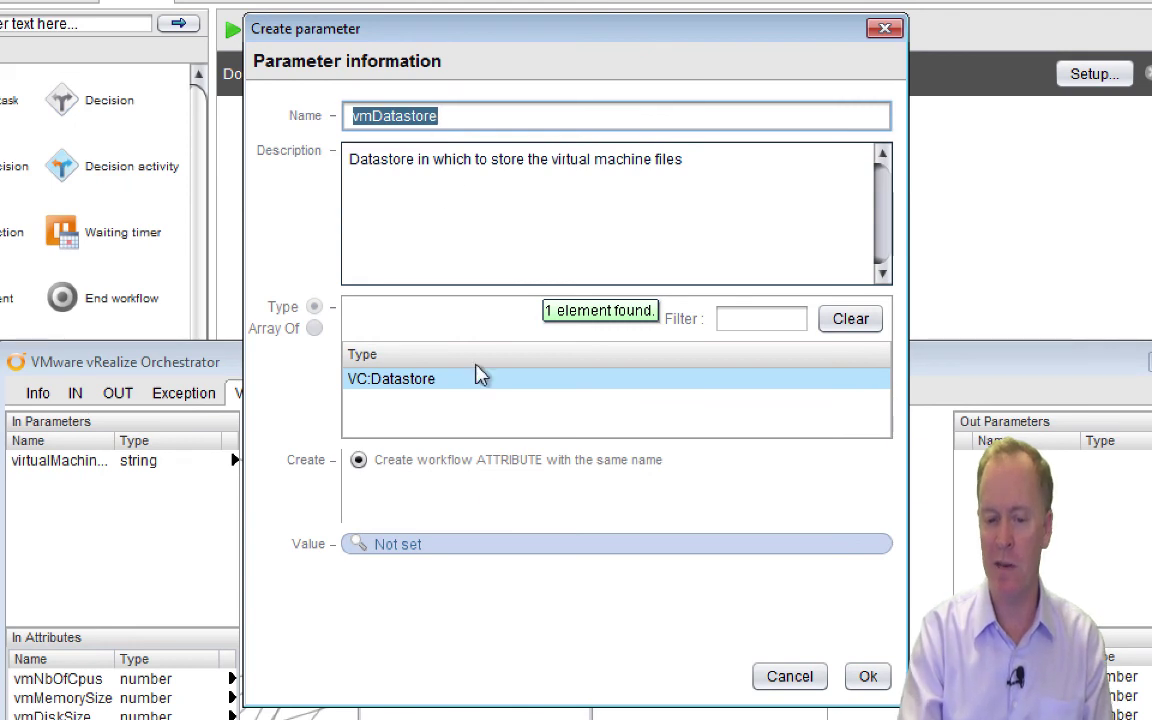
click(402, 550)
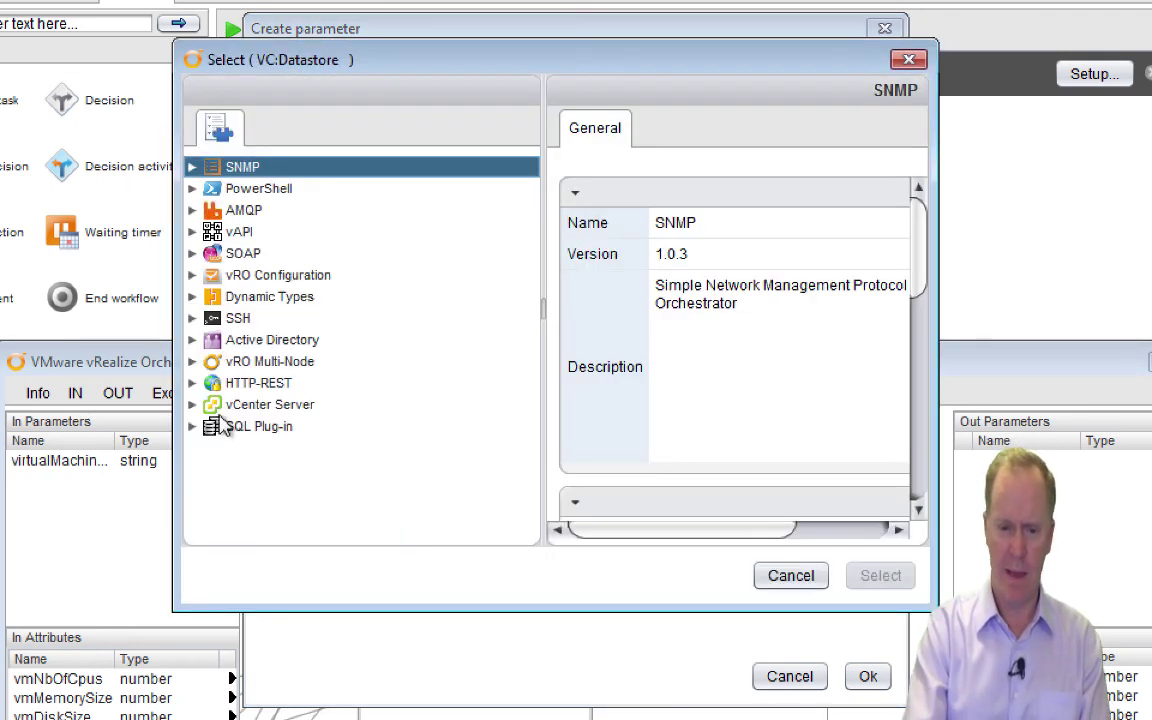
click(192, 404)
click(212, 426)
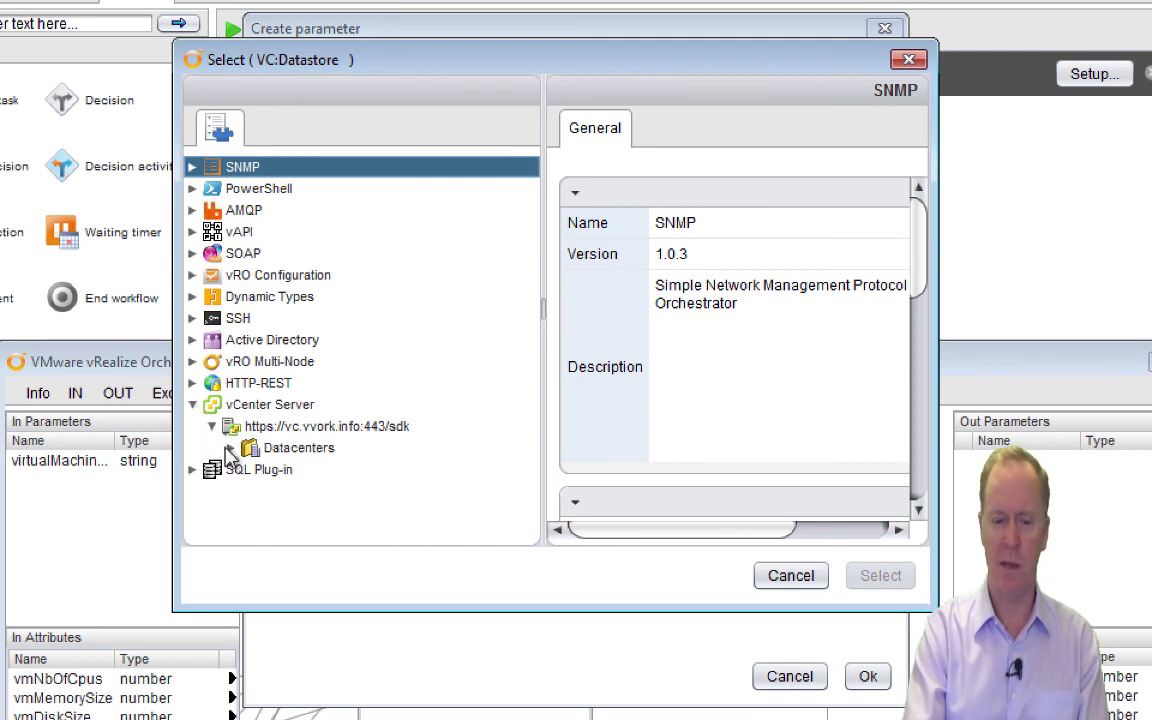
click(231, 448)
click(250, 491)
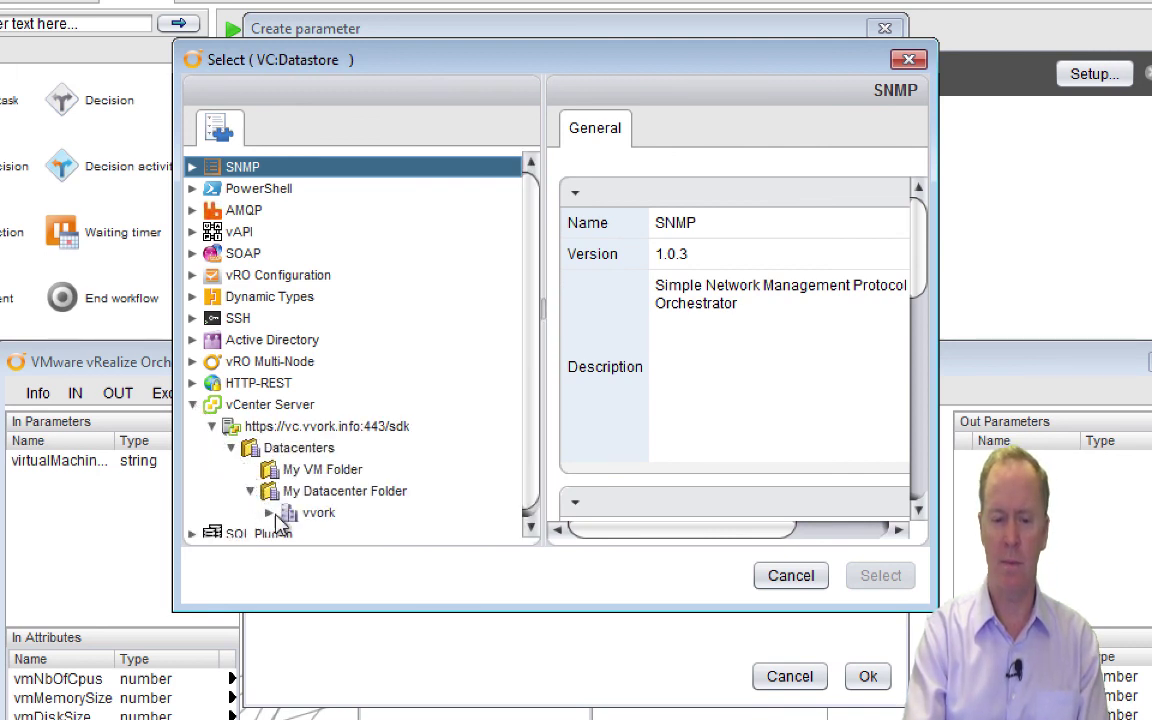
click(270, 513)
scroll(470, 455, down, 2)
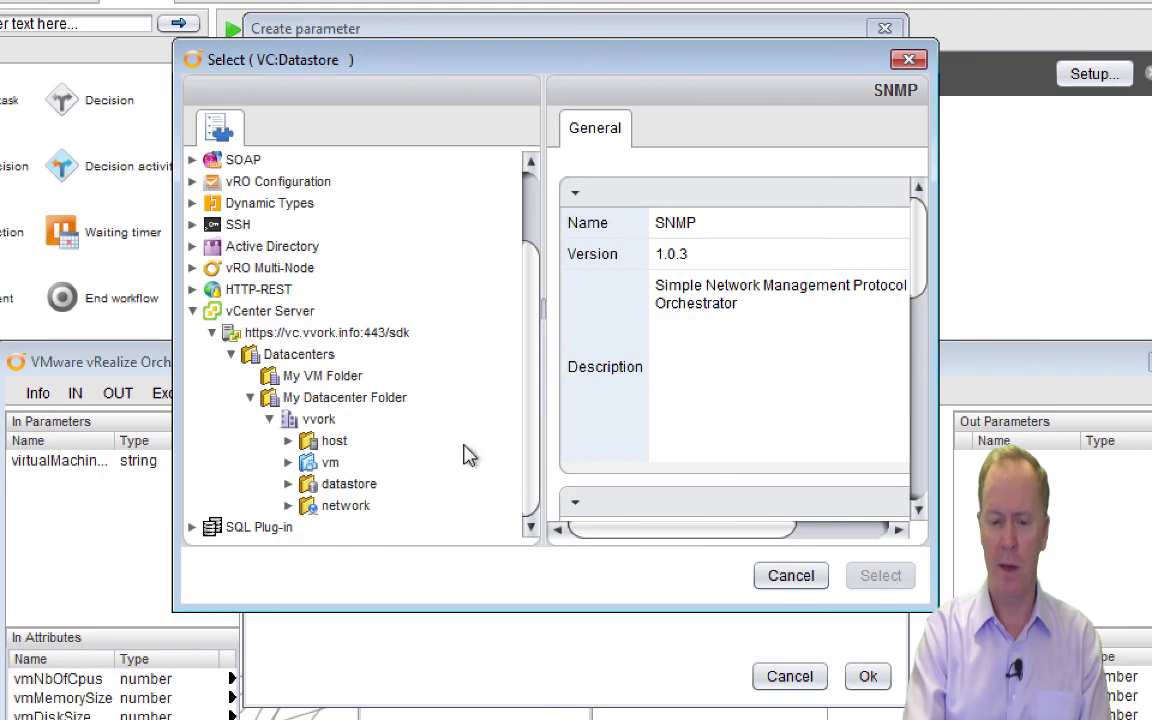
click(288, 483)
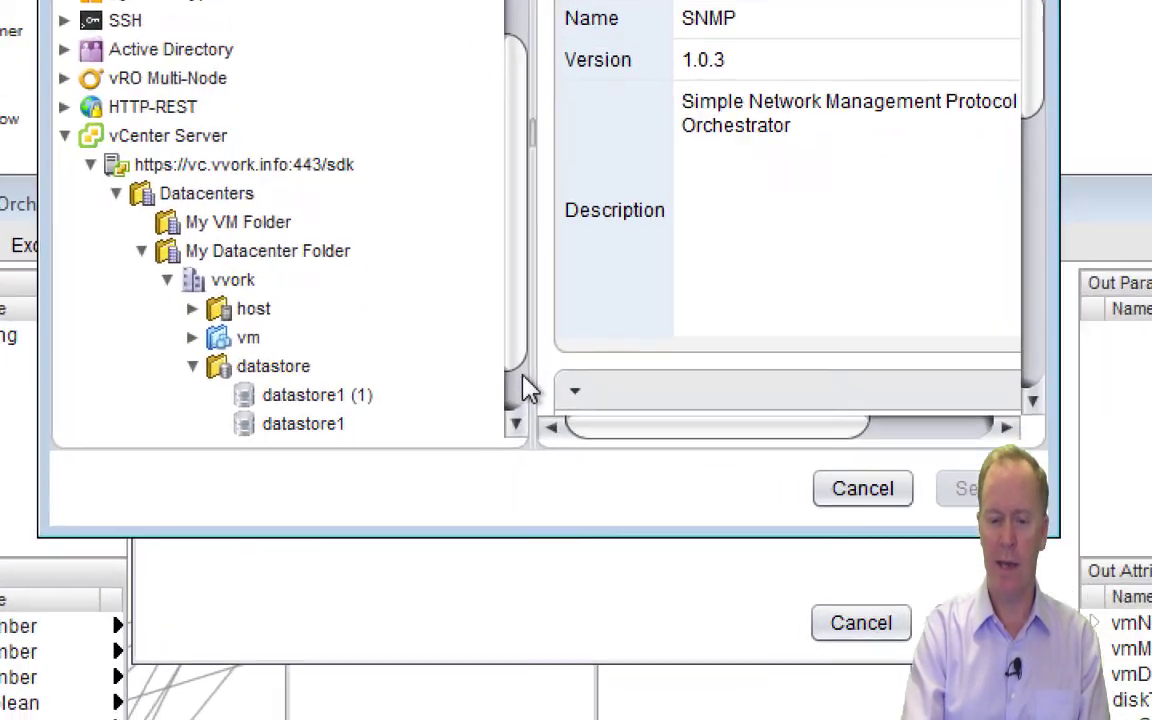
scroll(517, 480, down, 2)
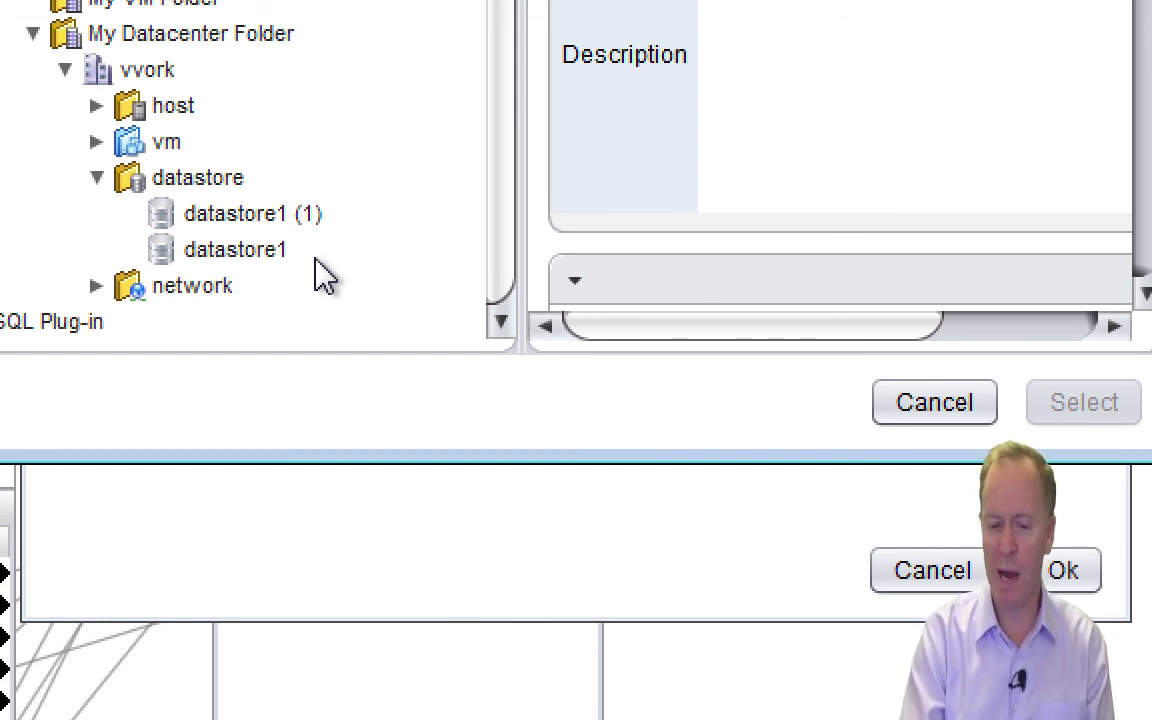
click(262, 266)
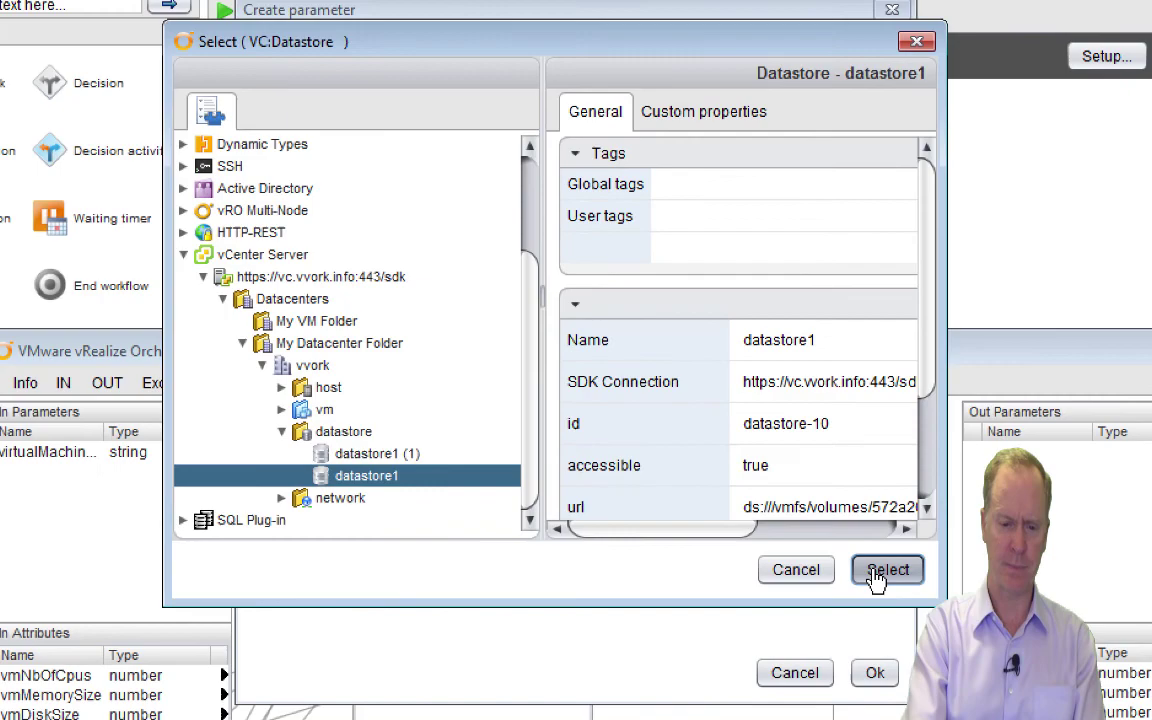
click(1066, 414)
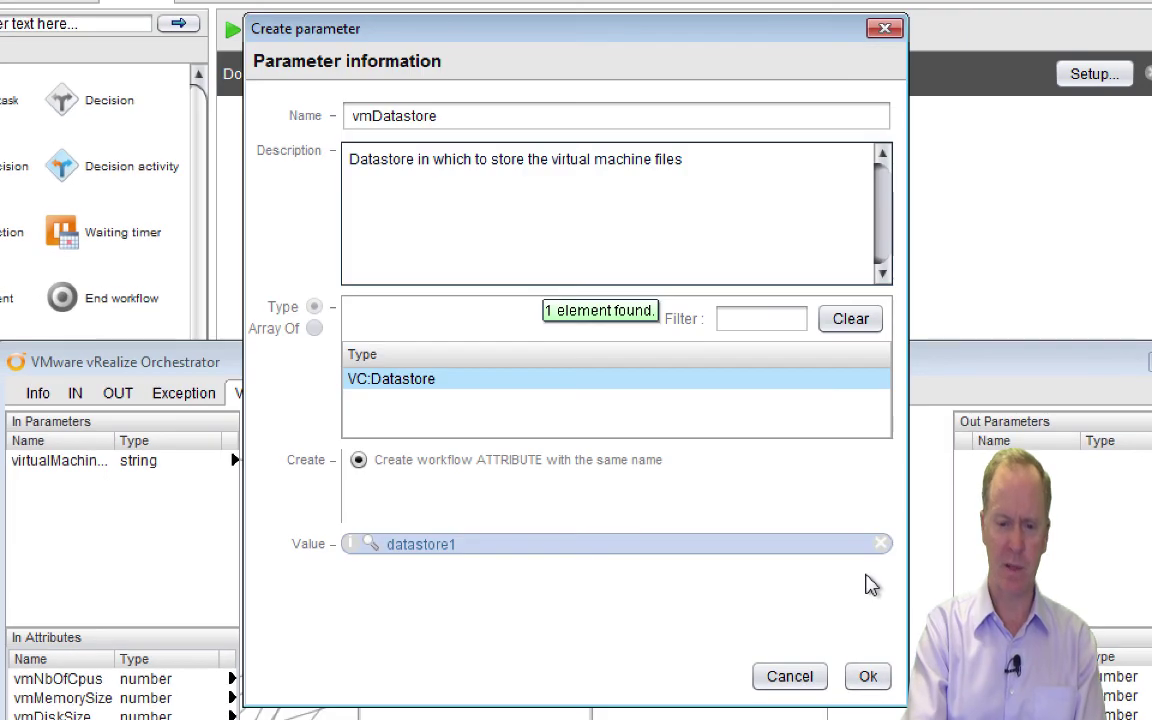
click(868, 677)
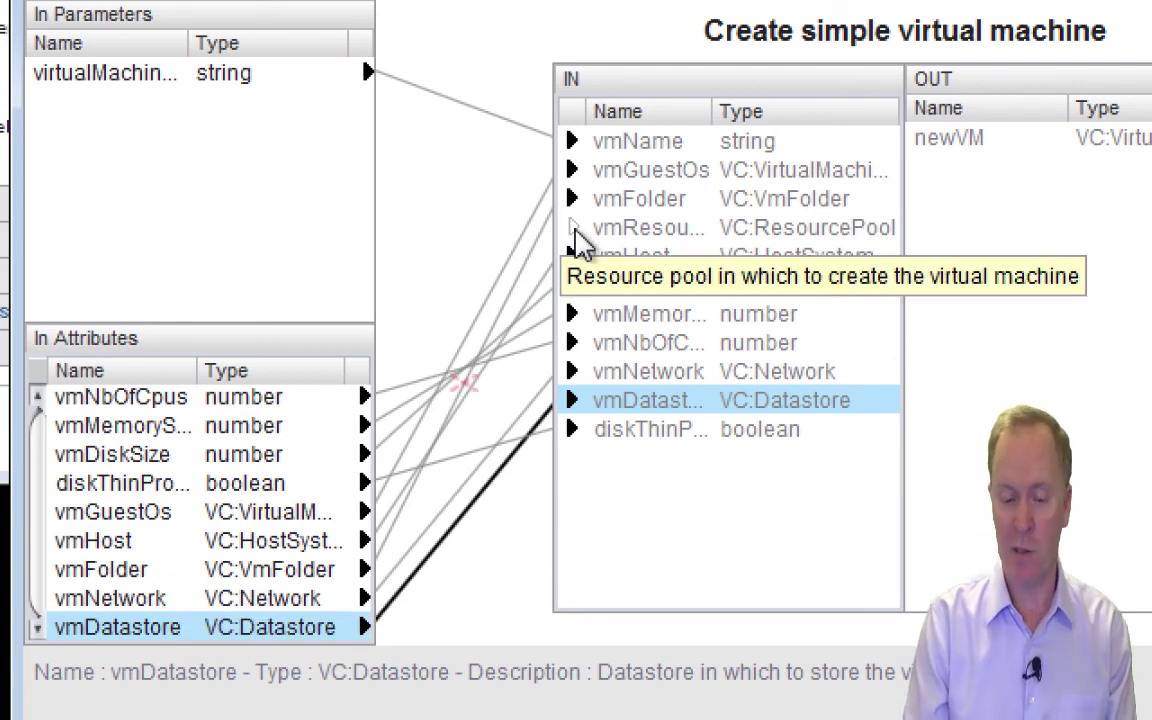
Bind the element's vmResourcePool input to a new workflow attribute of the same name, choosing Resources under the esxi01.vvork.info compute resource as its value.
mouse_move(578, 236)
mouse_down()
mouse_move(527, 254)
mouse_move(291, 411)
mouse_move(287, 451)
mouse_move(285, 386)
mouse_move(172, 372)
mouse_move(216, 380)
mouse_move(188, 388)
mouse_up()
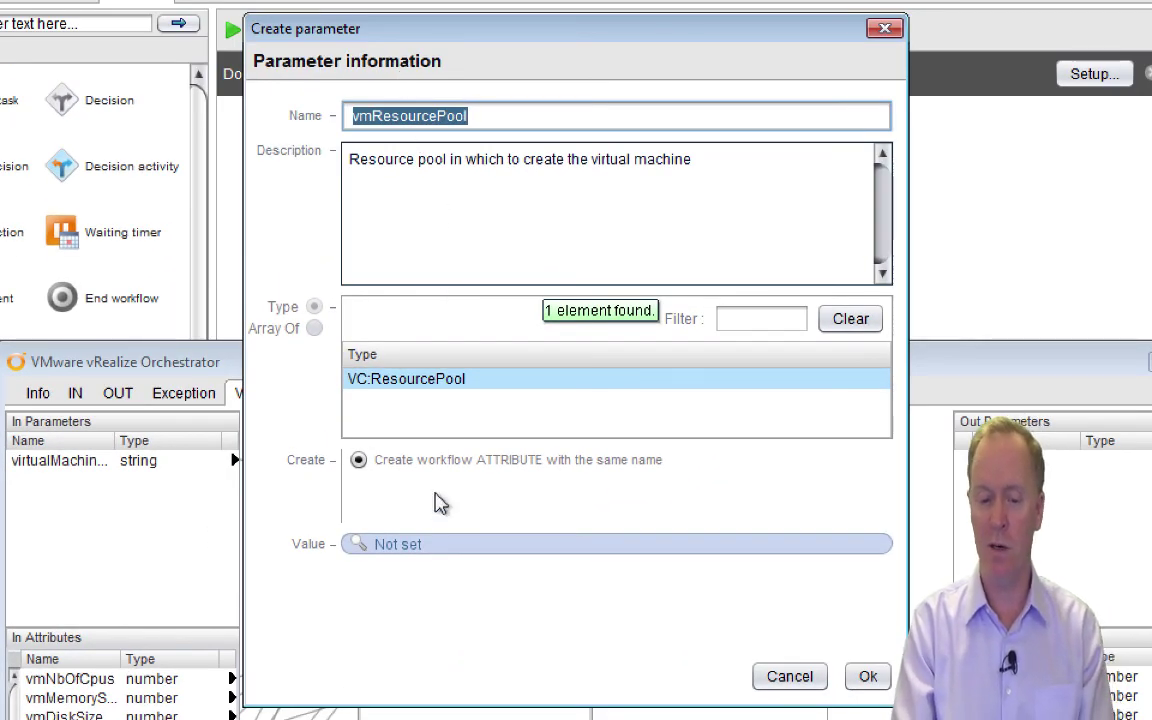
click(412, 545)
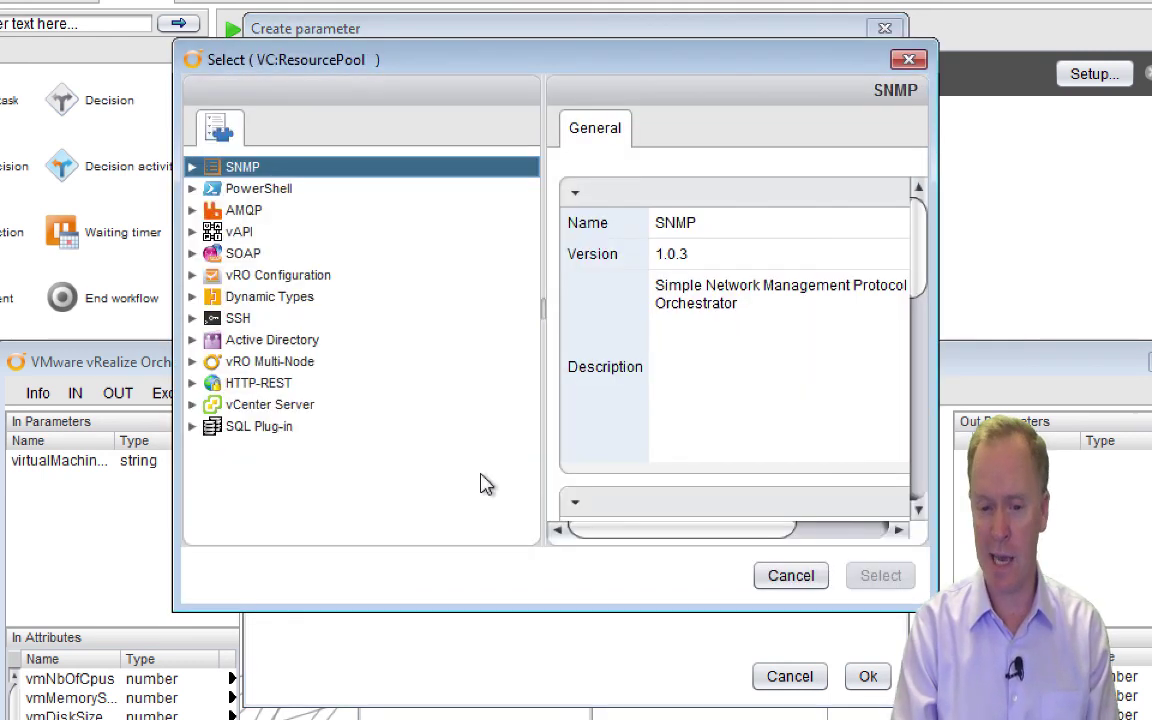
click(192, 405)
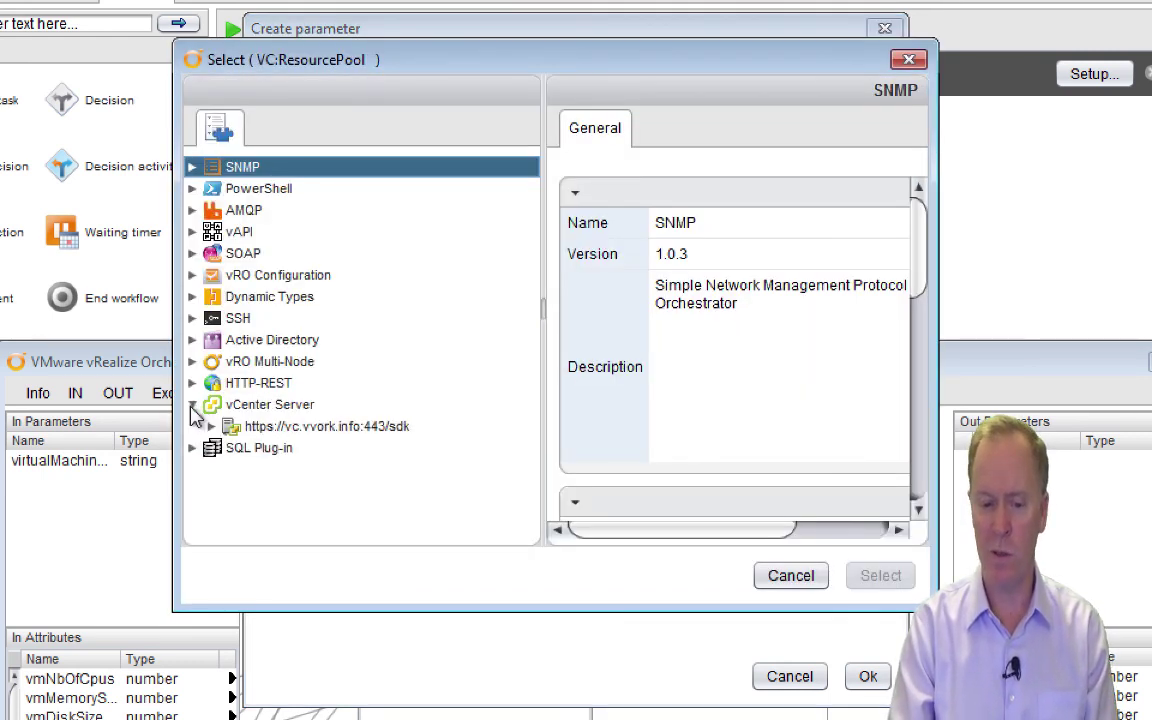
click(212, 426)
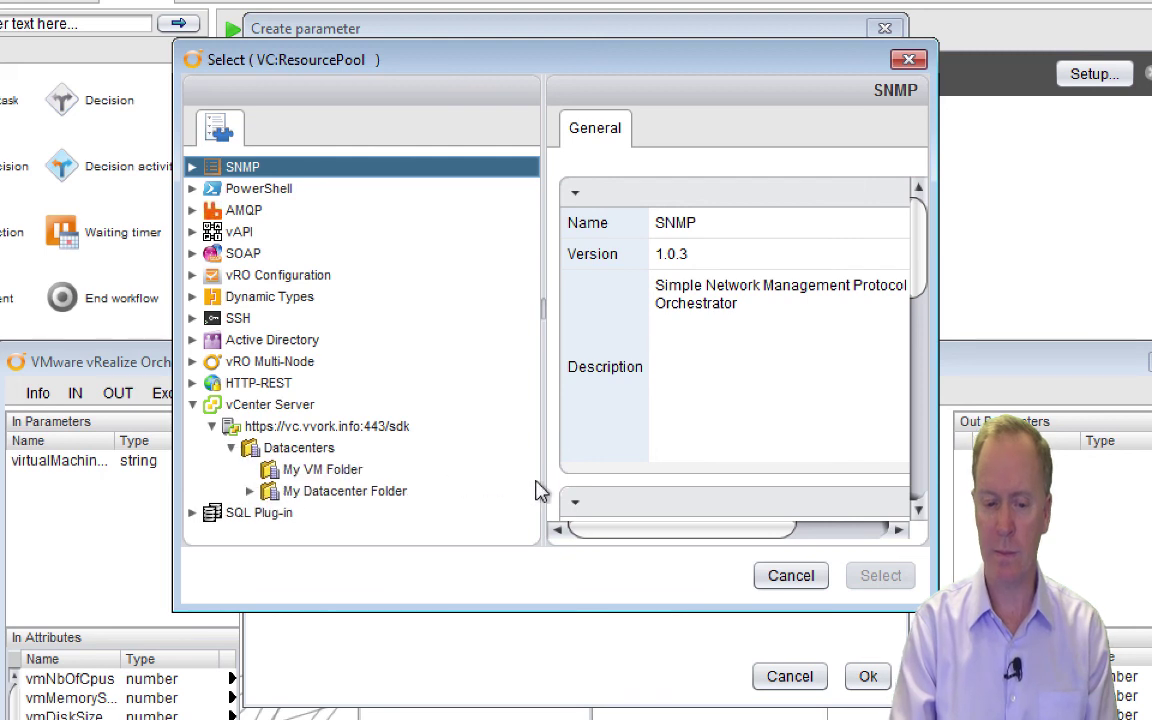
click(249, 491)
click(270, 513)
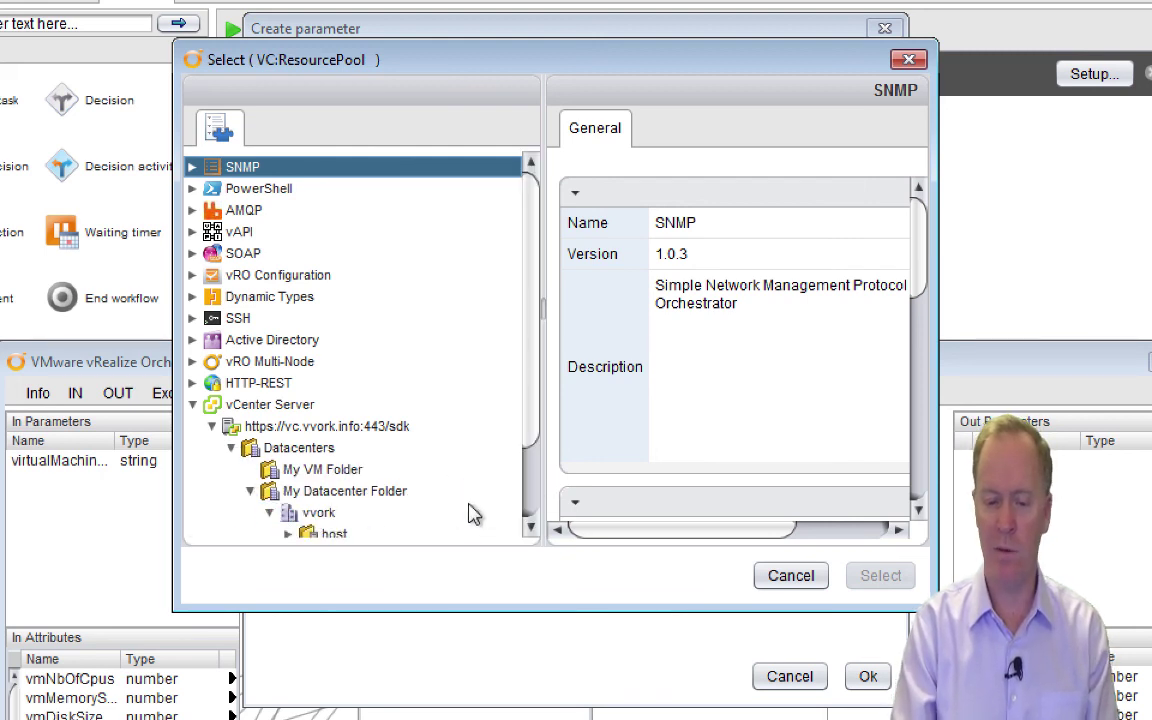
click(534, 496)
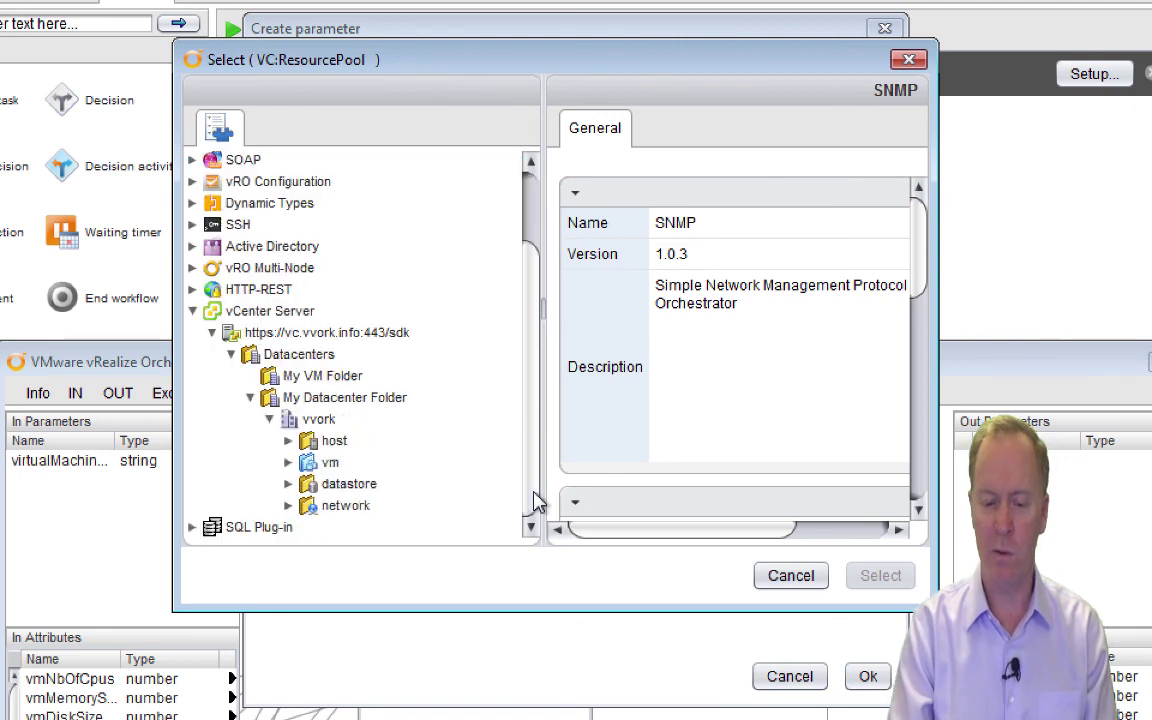
click(288, 441)
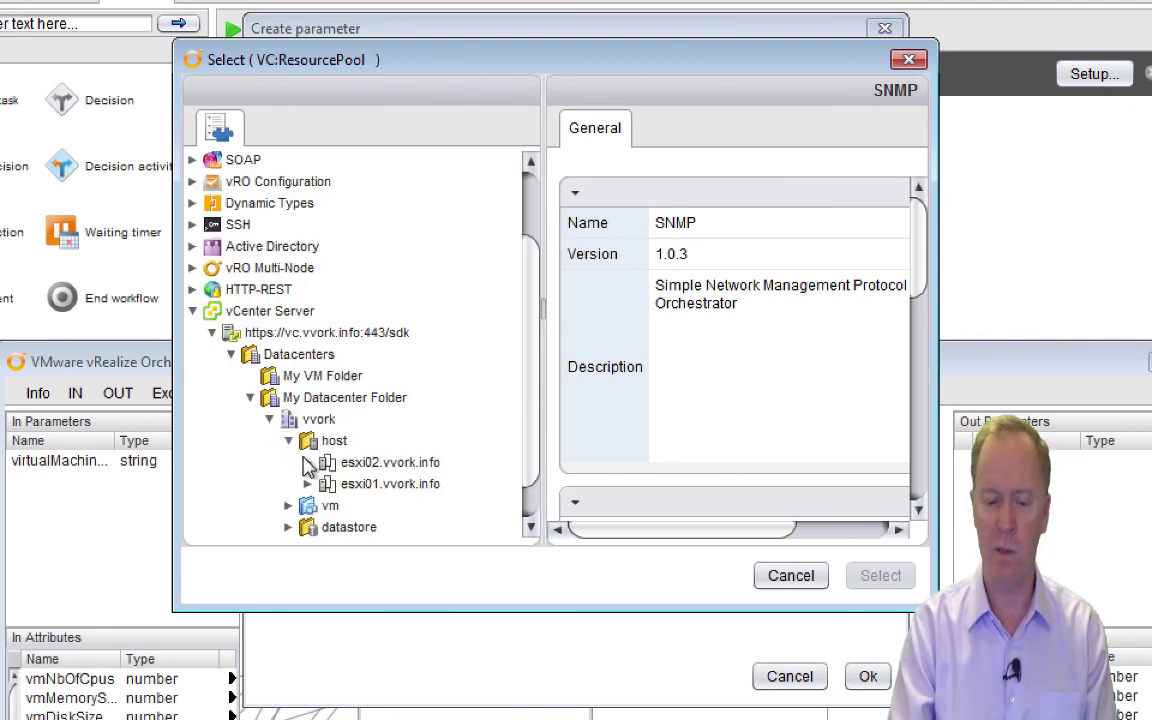
click(308, 484)
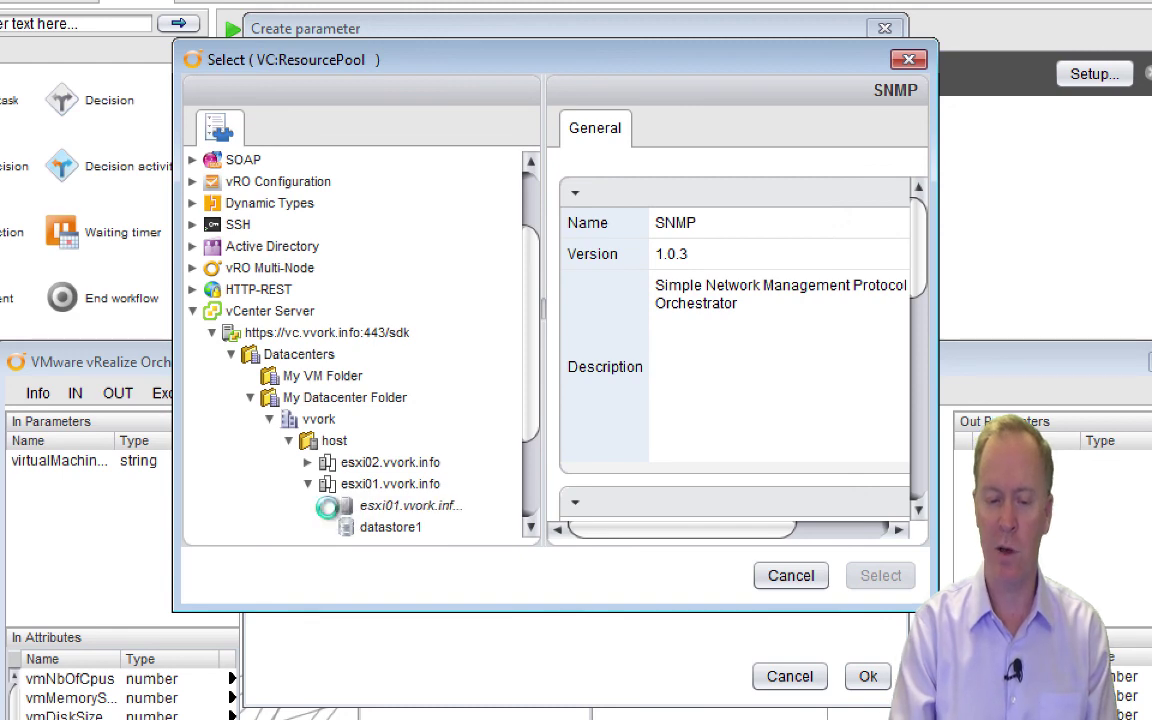
click(327, 506)
scroll(532, 430, down, 1)
scroll(532, 430, down, 3)
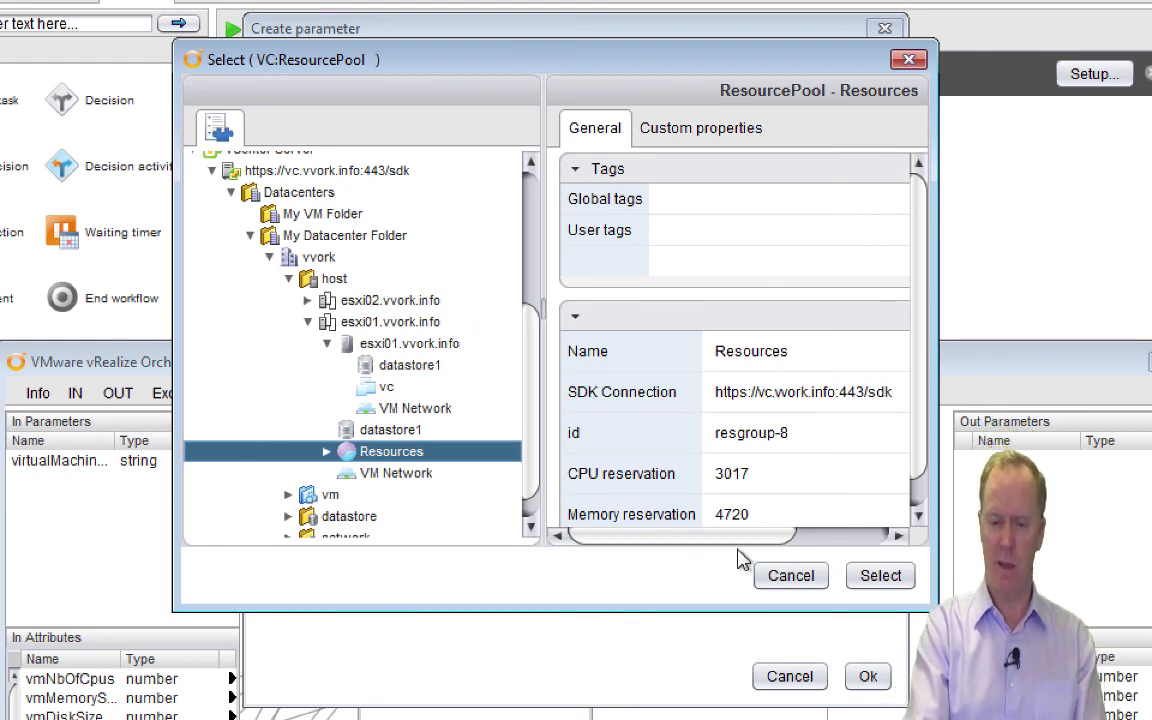
click(858, 580)
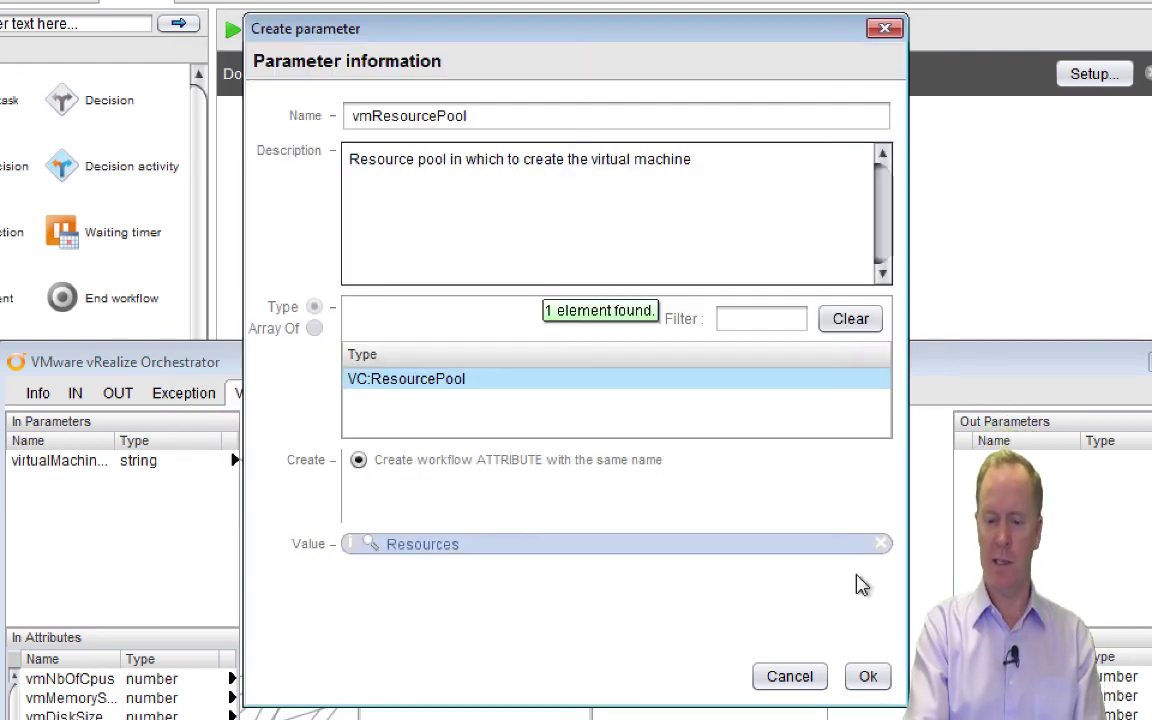
click(868, 678)
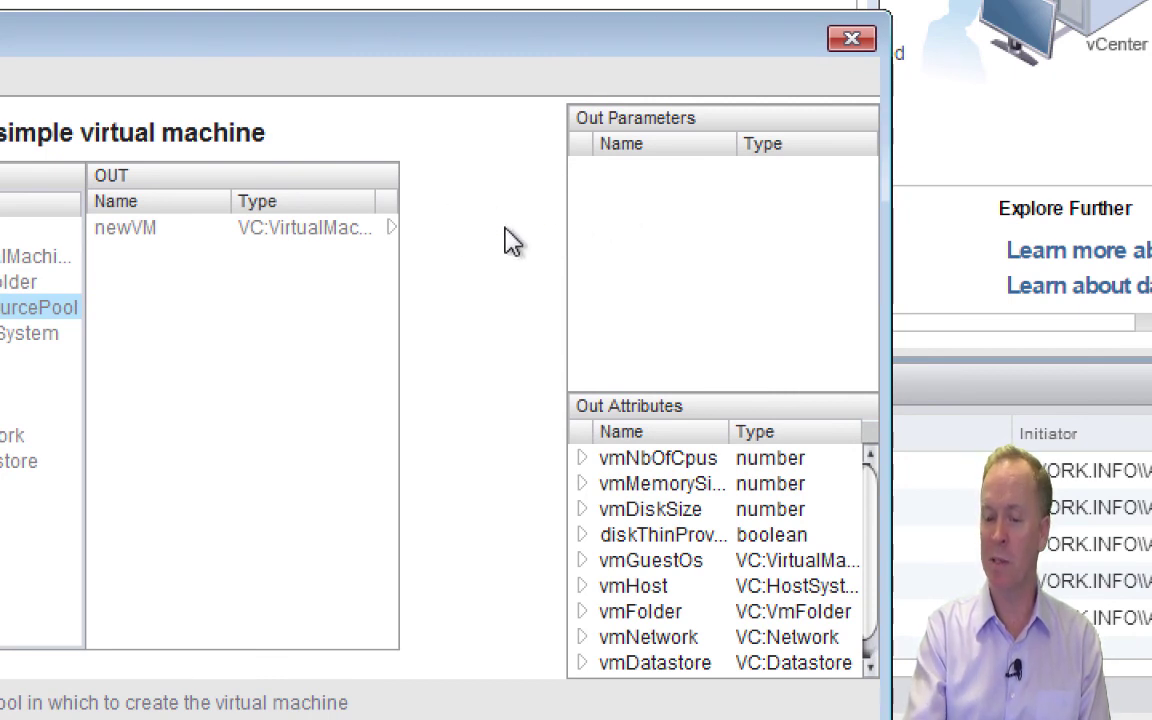
Bind the element's newVM output to a new workflow attribute of the same name without a preset value, and close the element's bindings.
drag(390, 229, 635, 432)
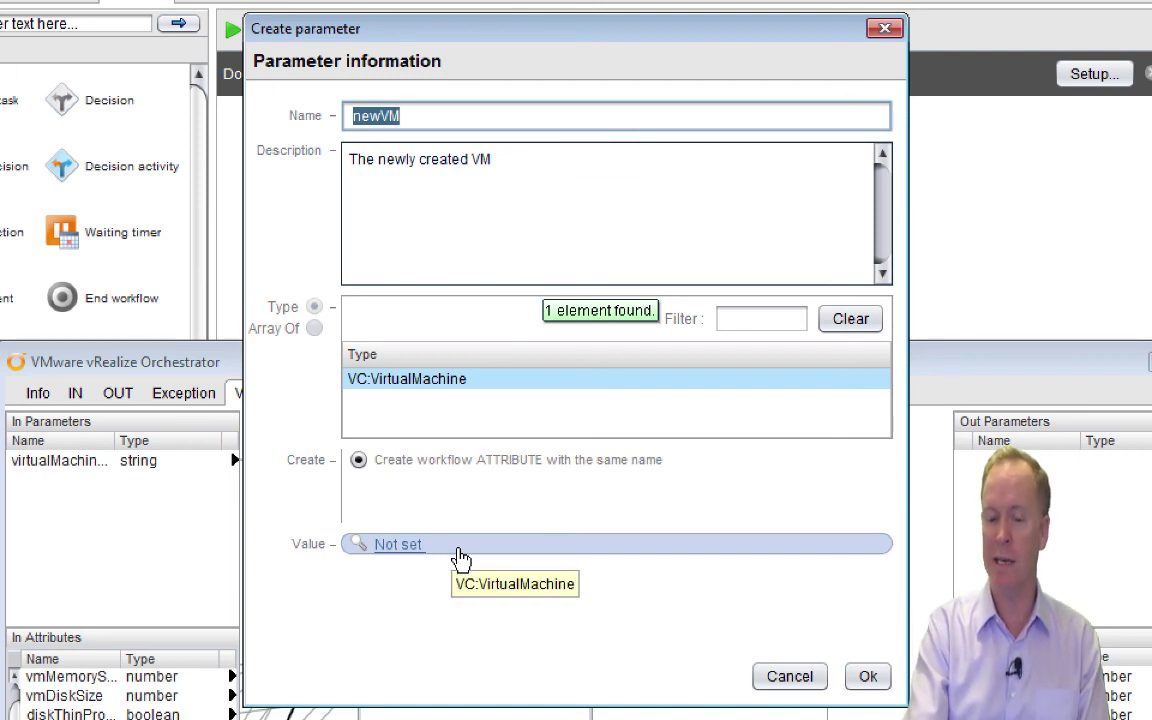
click(862, 678)
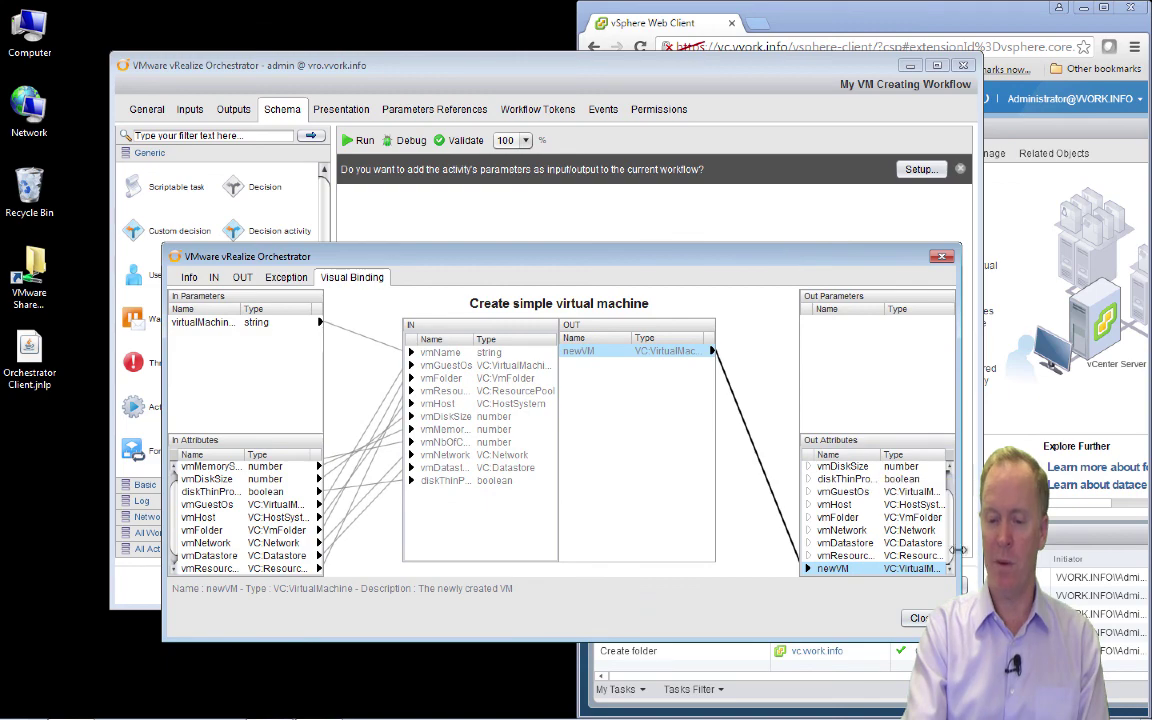
click(918, 617)
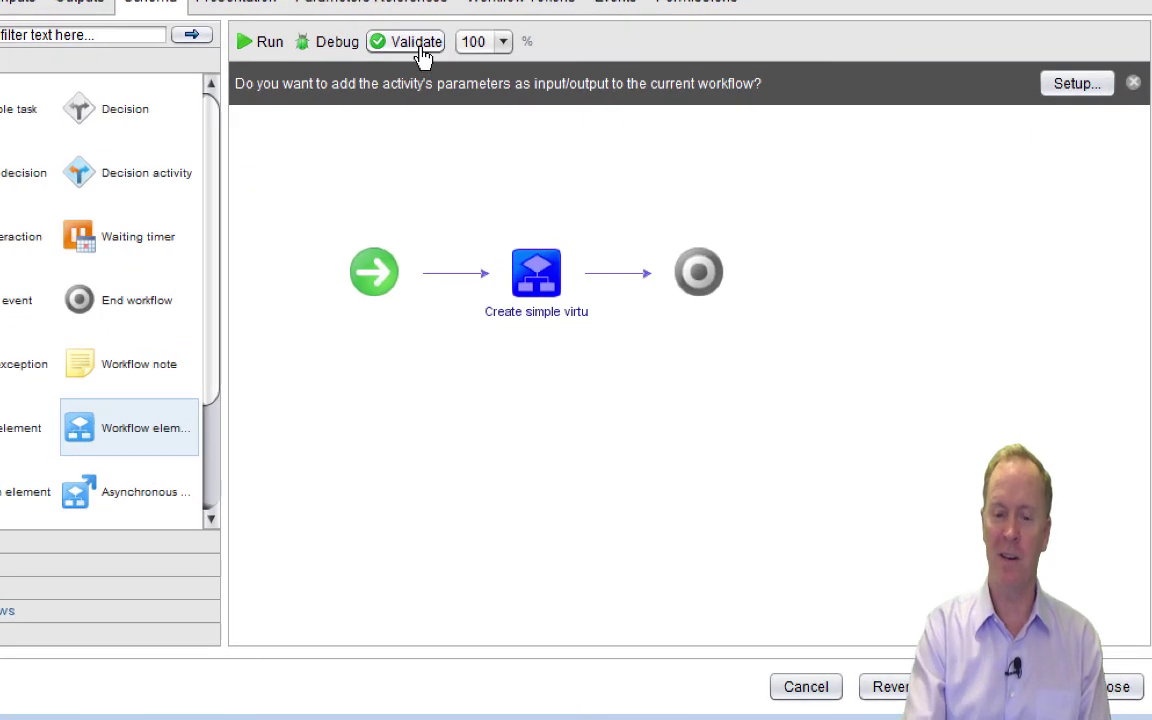
Validate the workflow and run it with My New Virtual Machine as the virtual machine name.
click(418, 50)
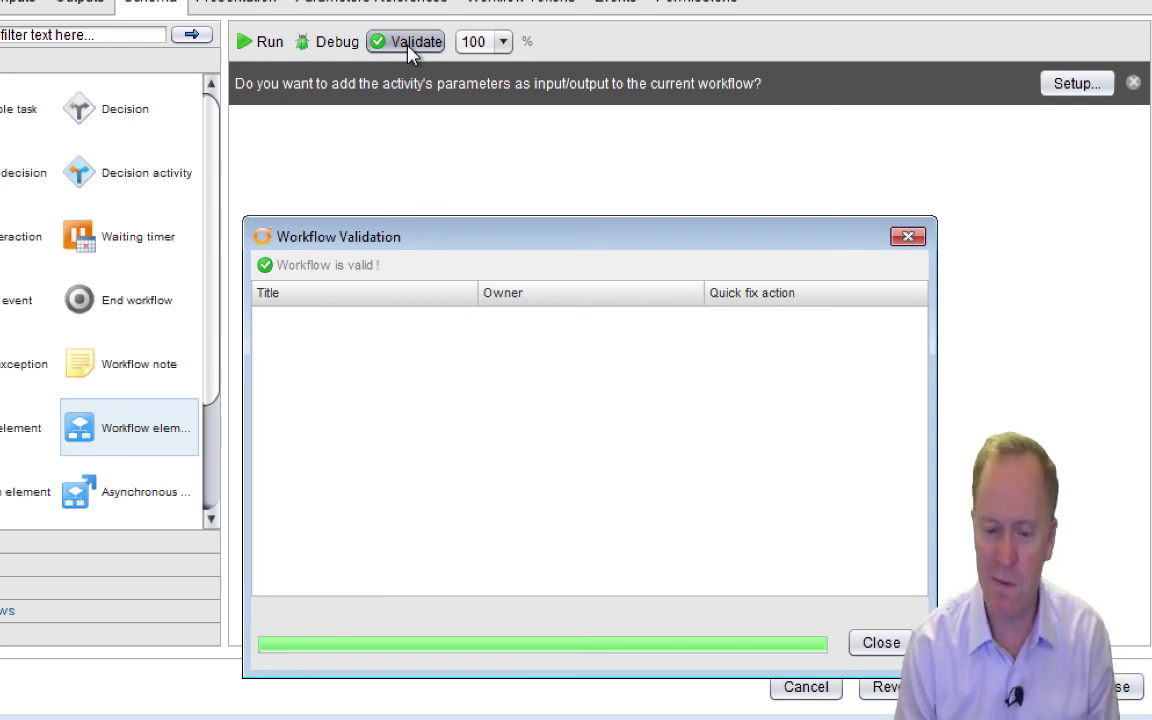
click(881, 644)
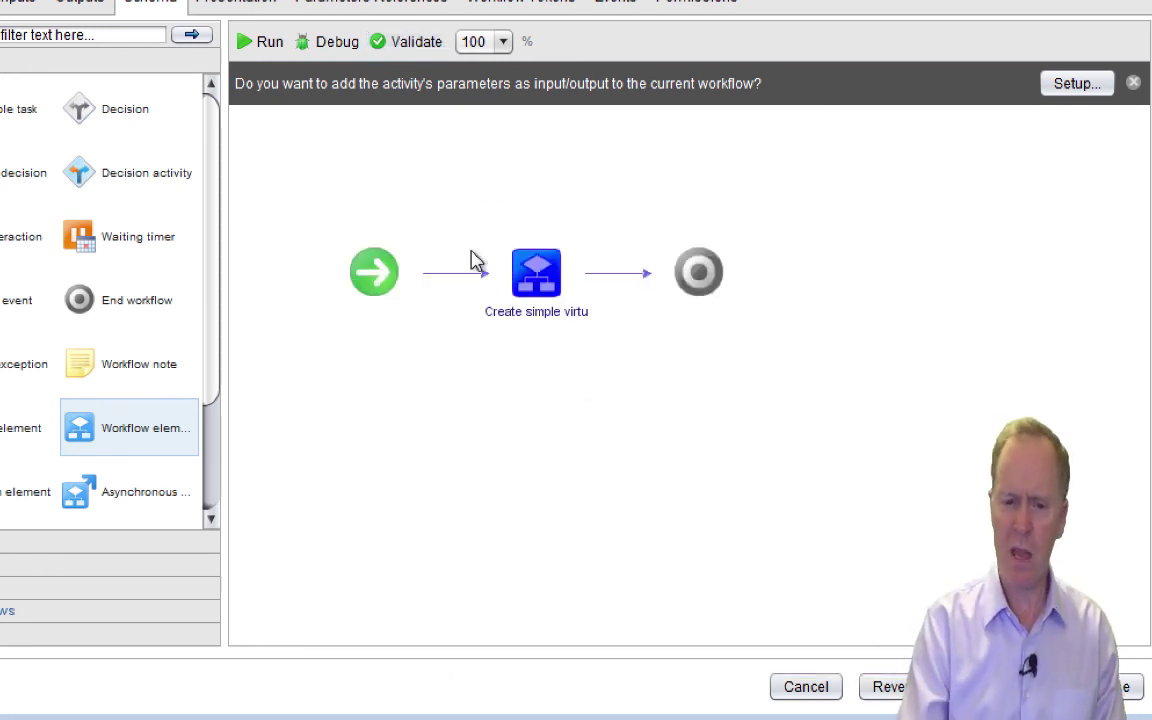
click(256, 52)
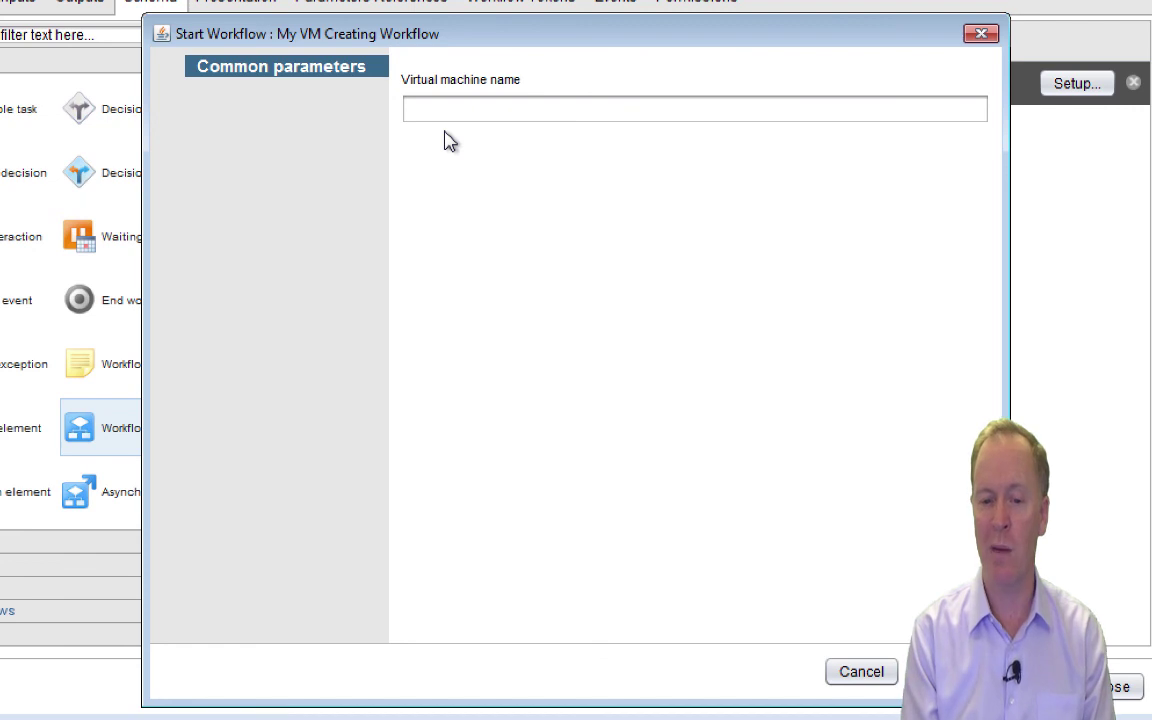
click(461, 110)
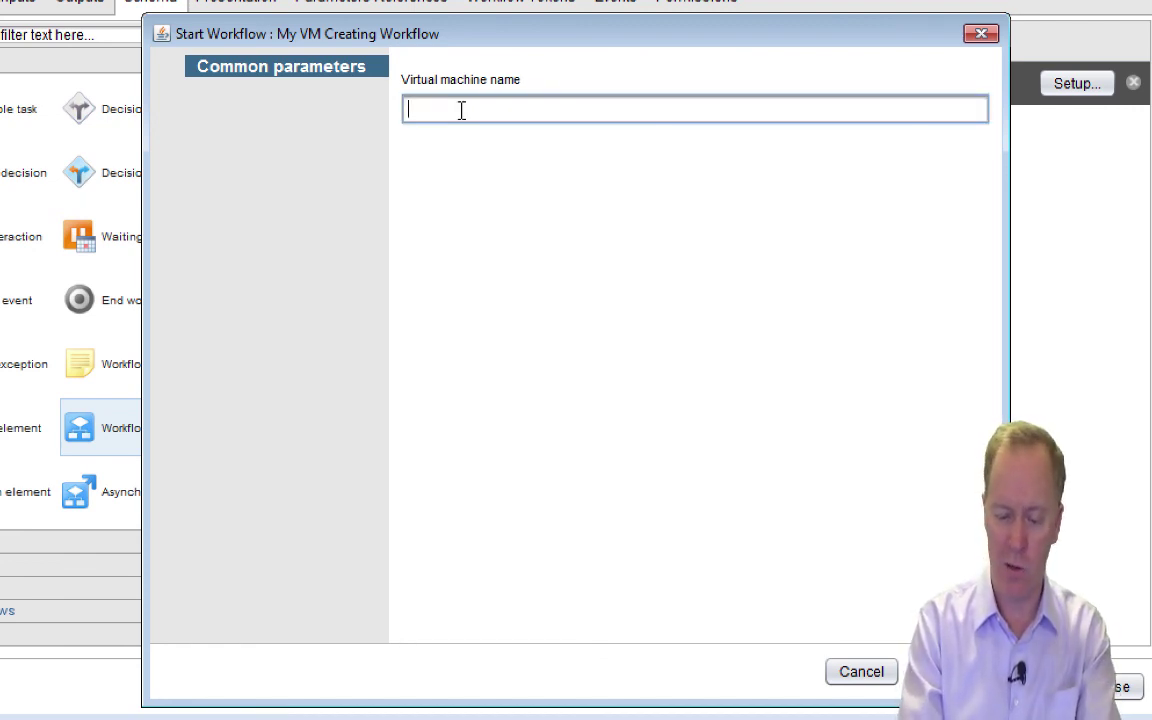
text(My New Vu)
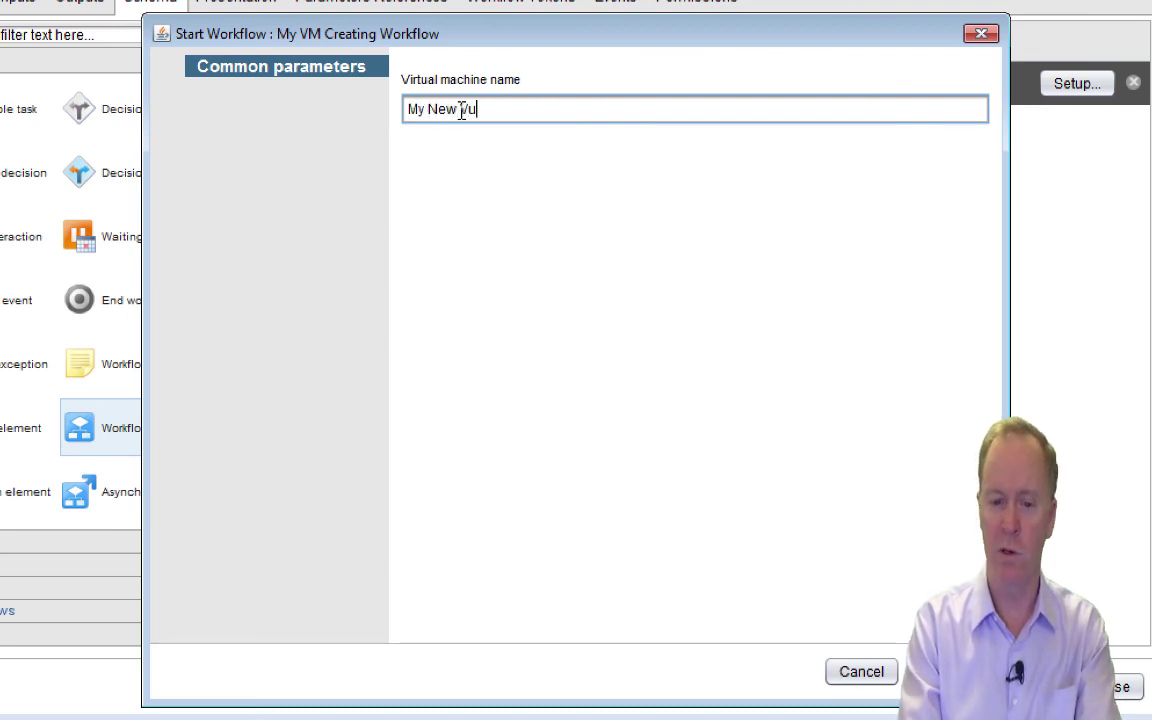
key(BackSpace)
text(irtu)
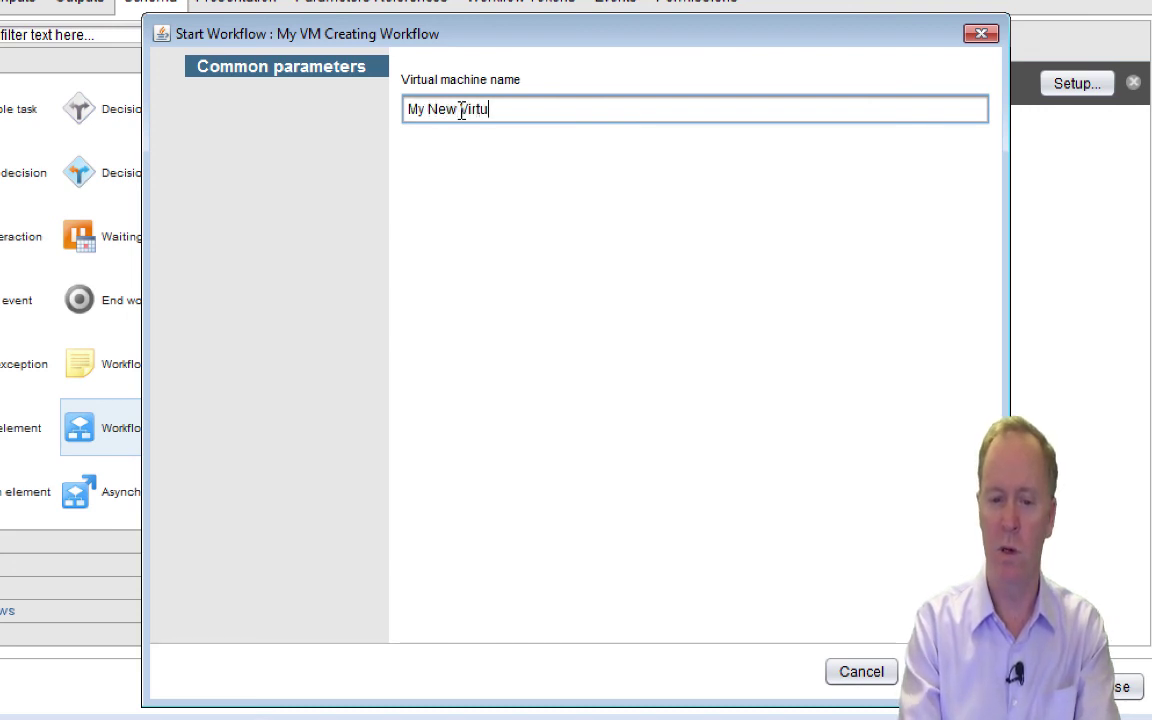
text(al Machine)
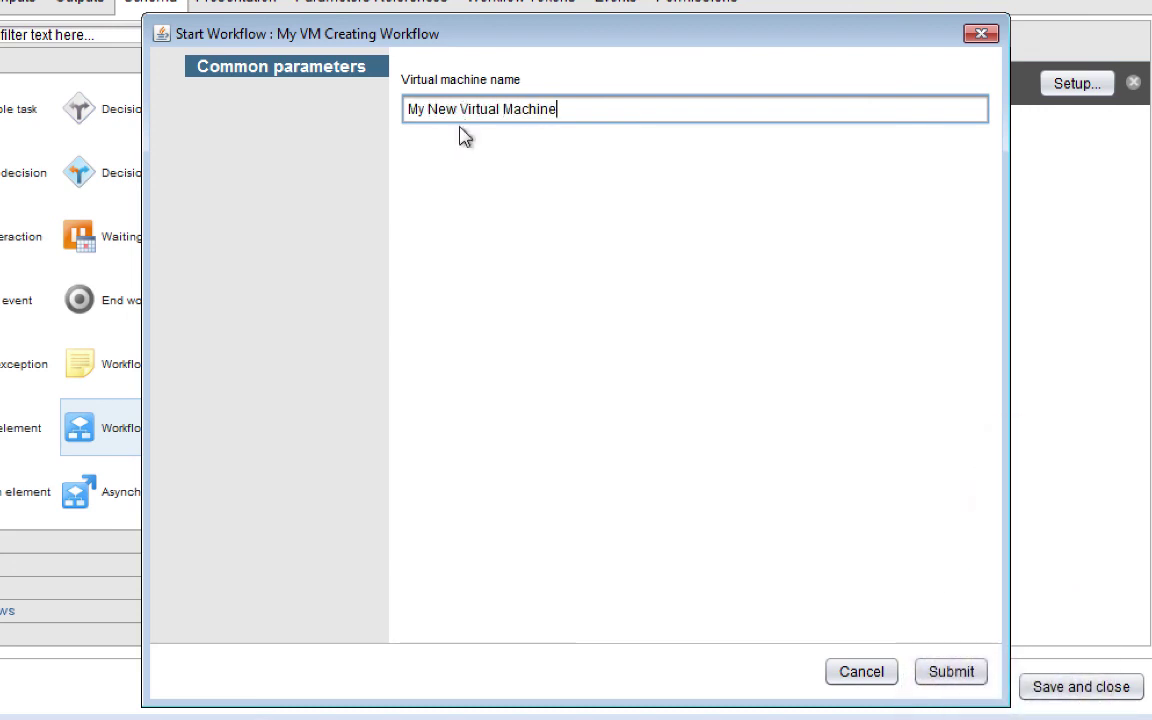
click(933, 673)
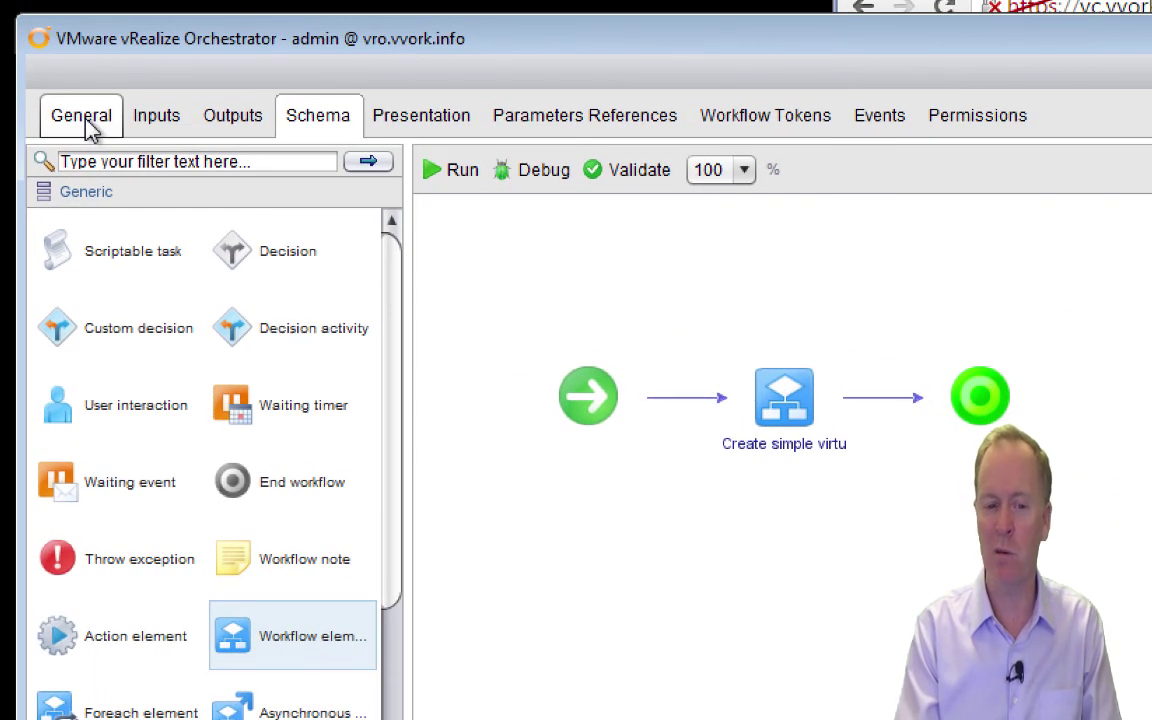
Review the workflow's attributes and their preset values in its general information.
click(86, 122)
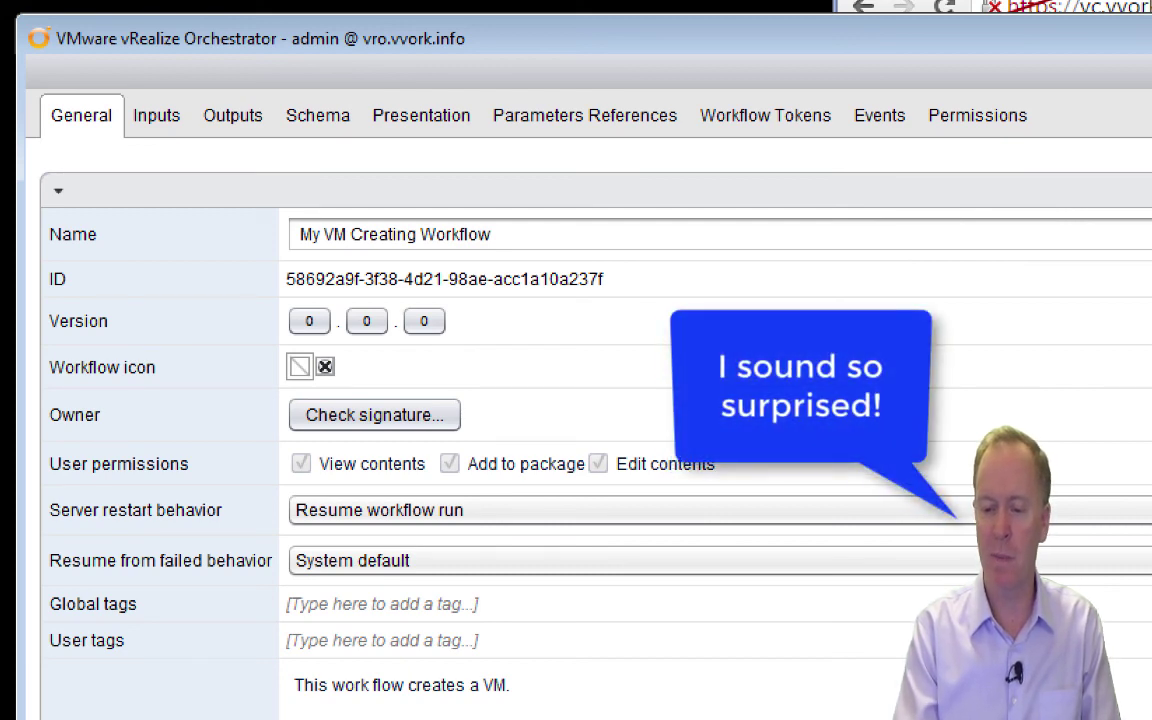
scroll(596, 440, down, 10)
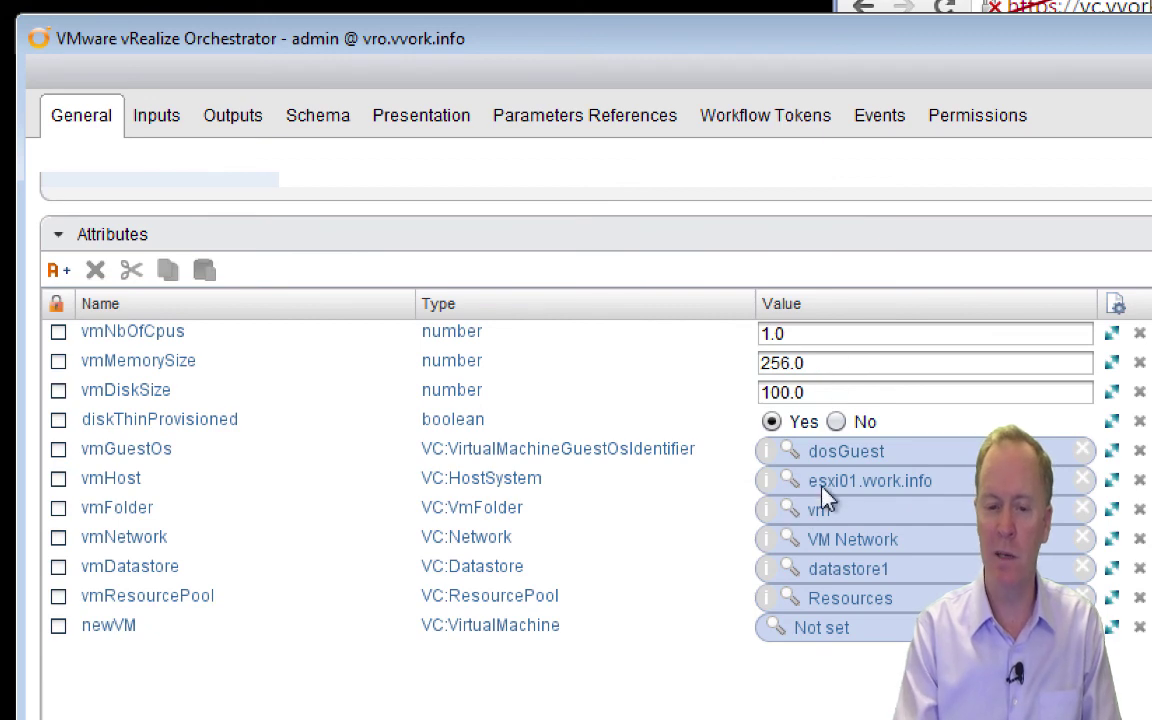
Return to the workflow's schema and examine the log messages of the completed run.
click(320, 118)
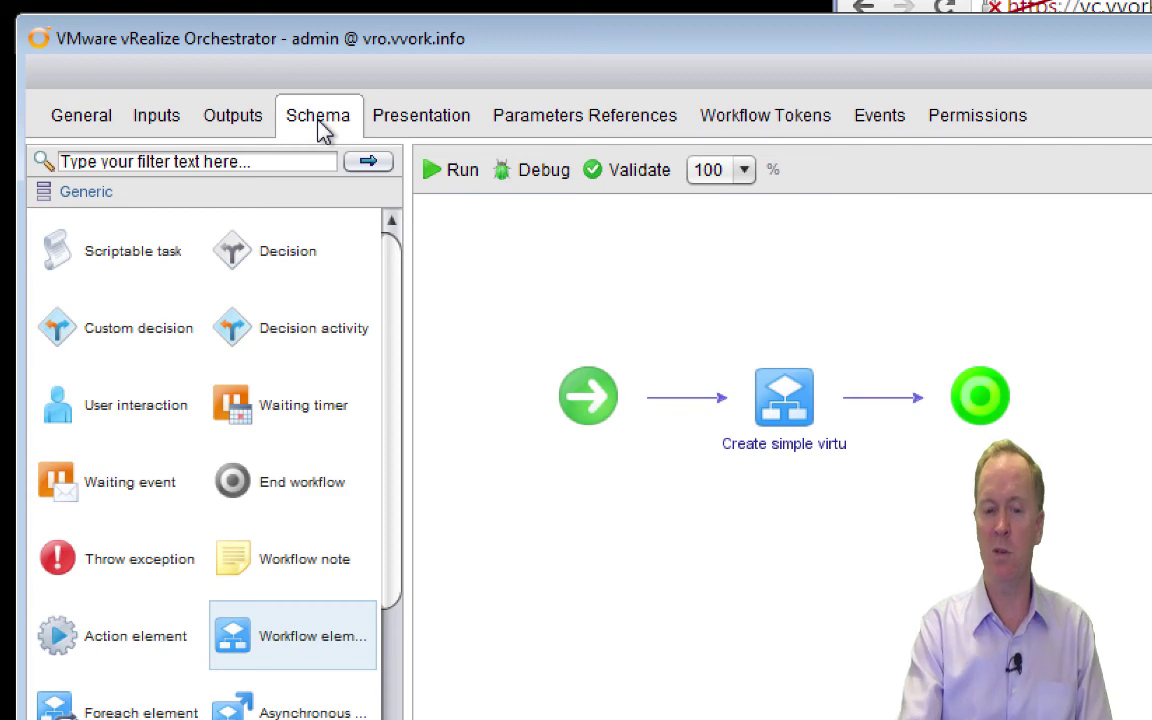
mouse_move(1030, 405)
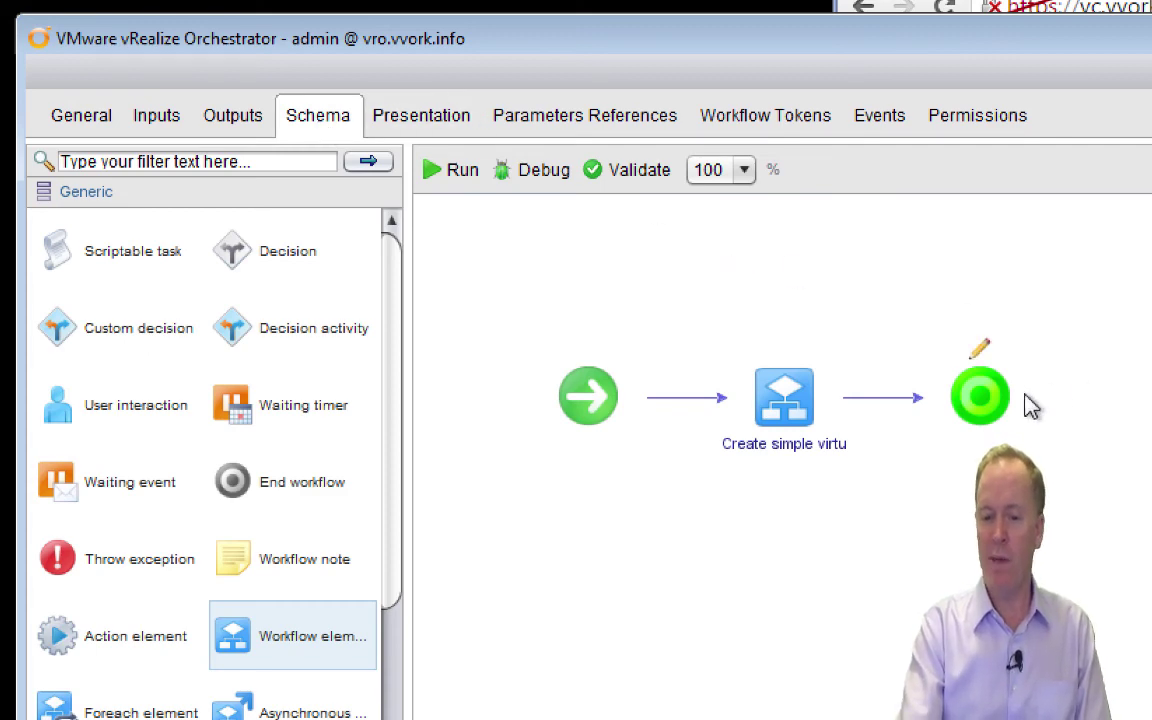
click(979, 425)
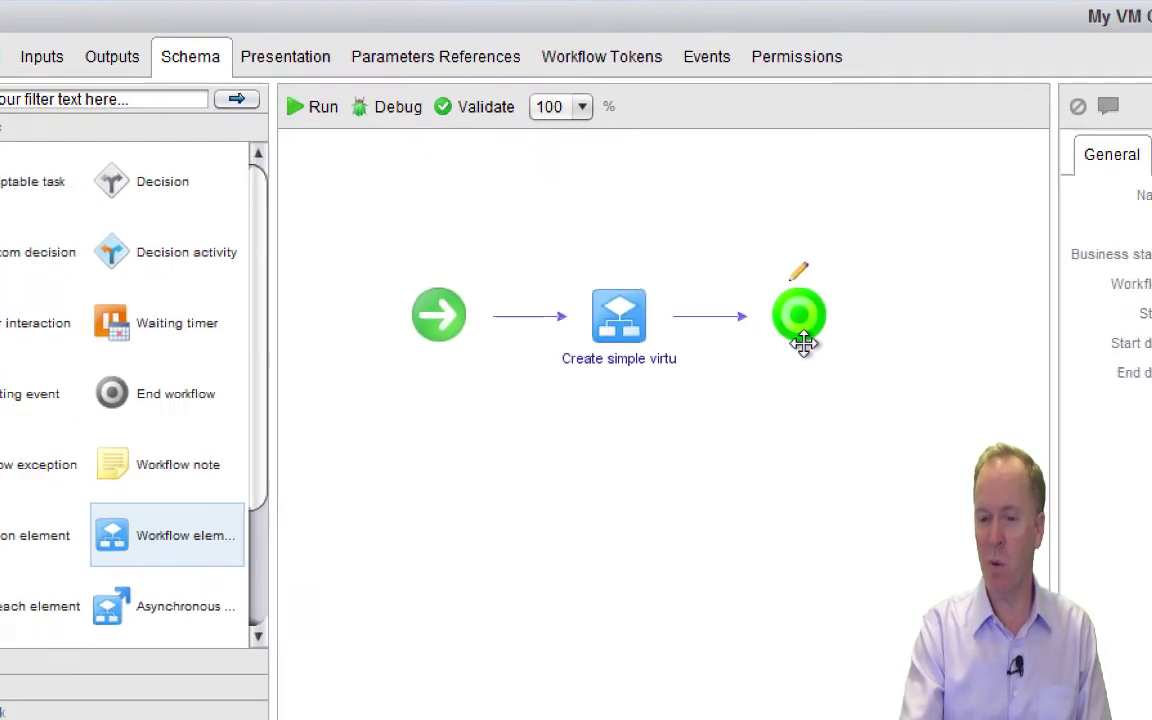
click(1108, 106)
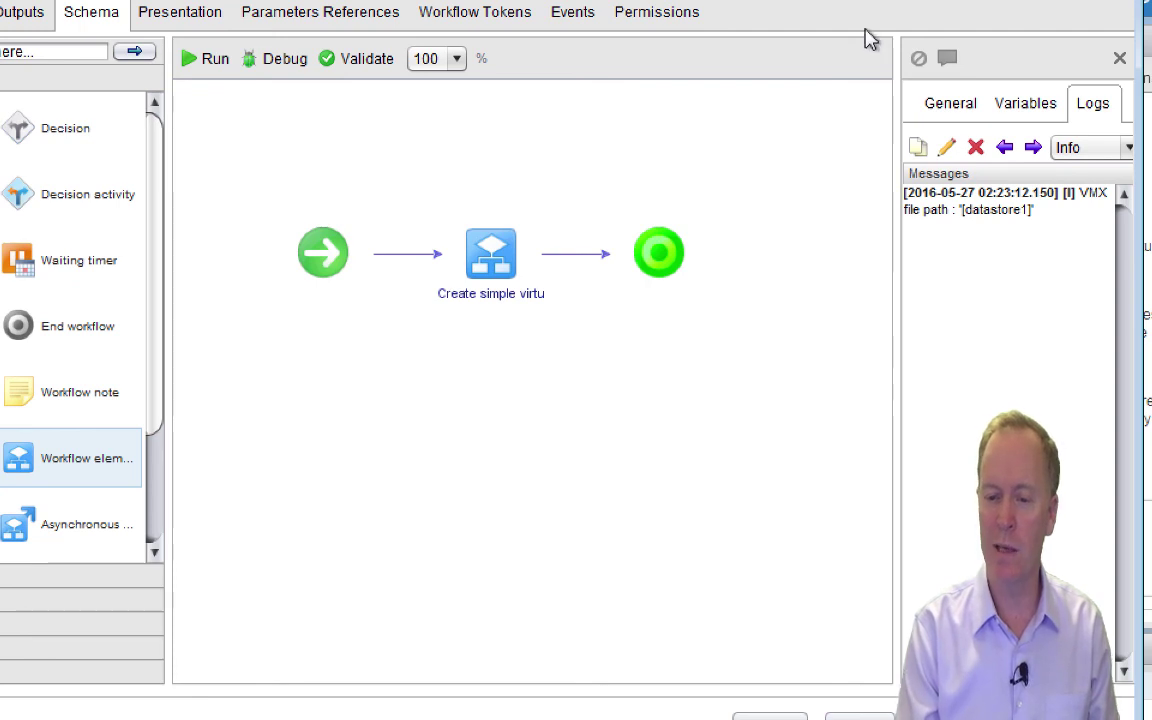
Switch to the vSphere Web Client and look for the new virtual machine in My VM Folder and the vvork datacenter.
key(alt+Tab)
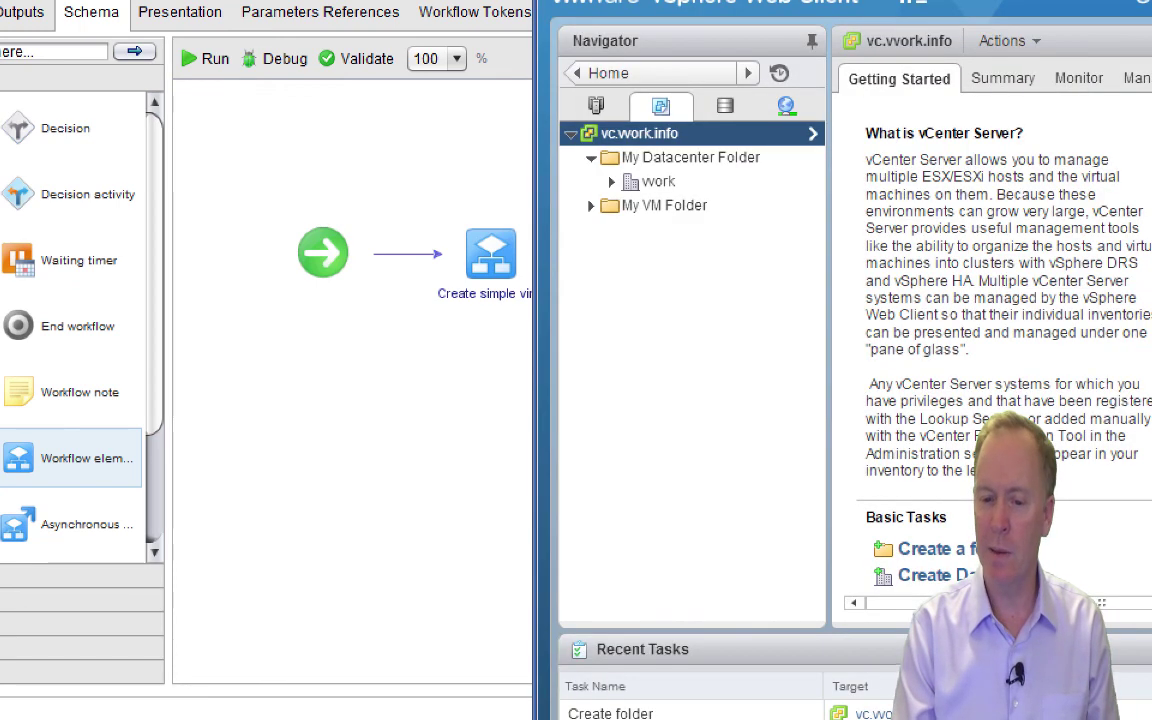
click(655, 205)
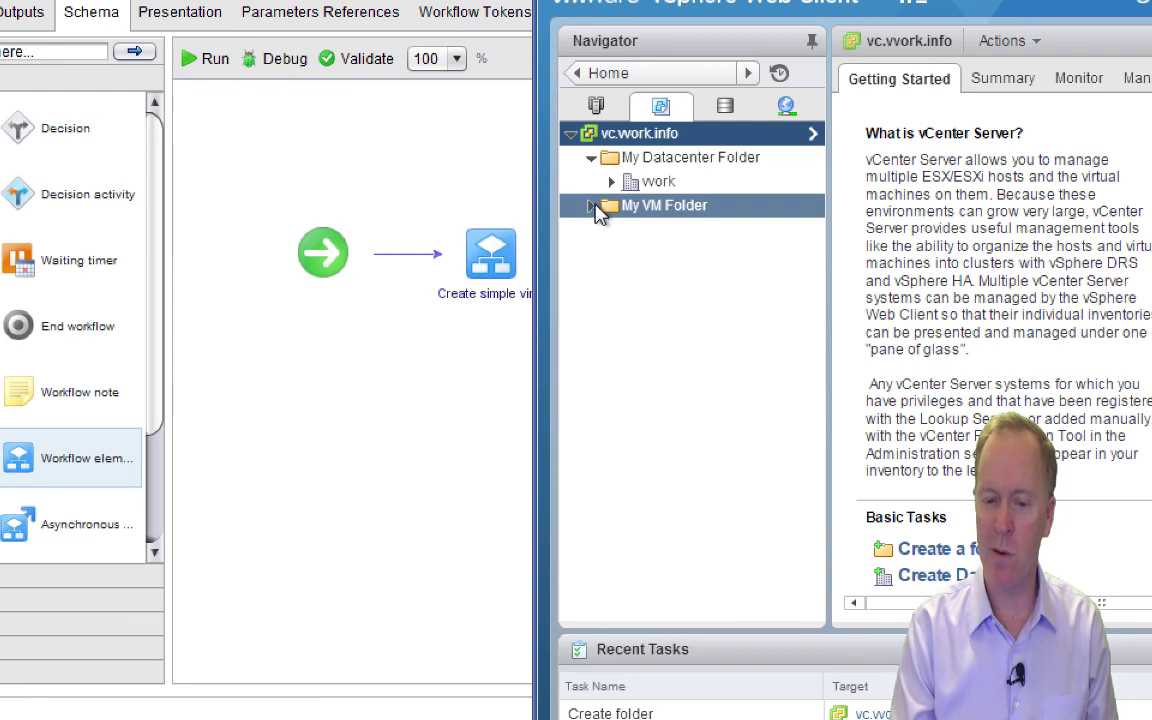
click(592, 206)
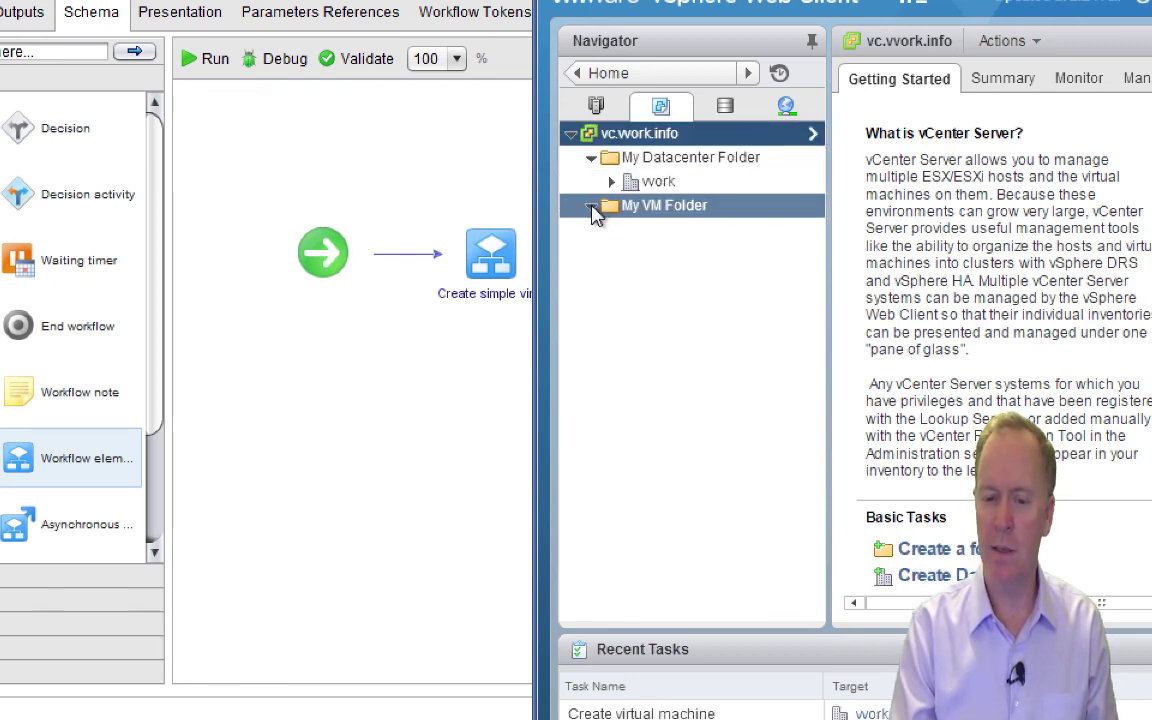
click(611, 182)
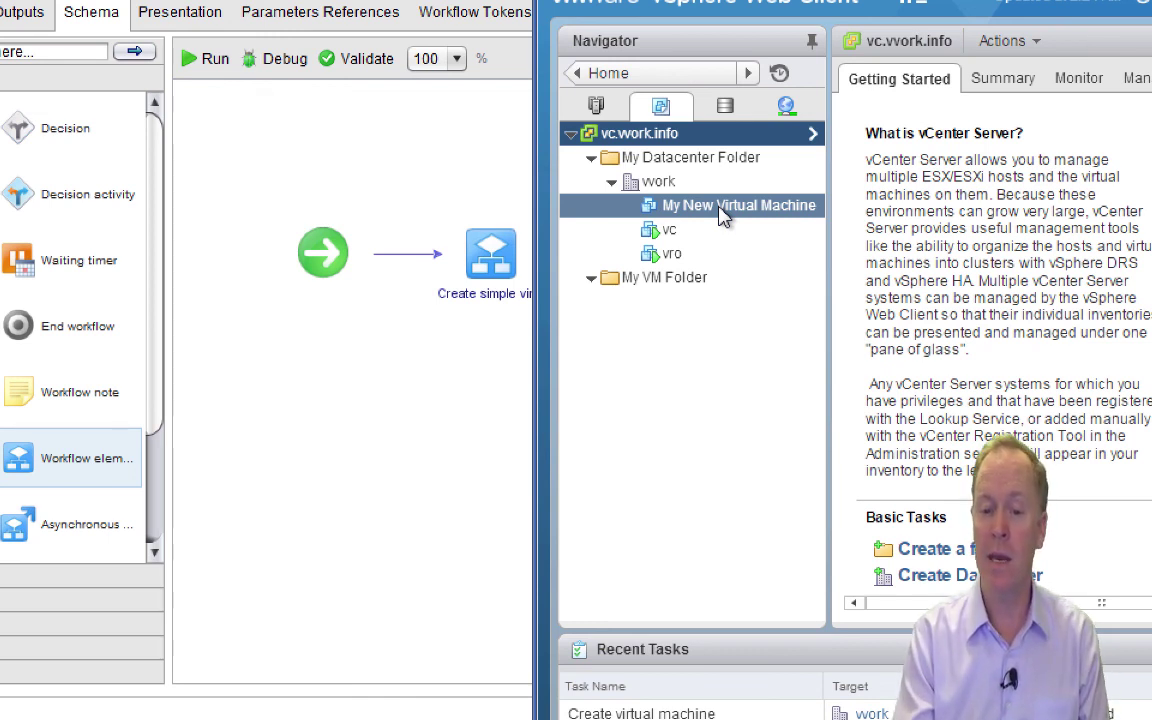
Switch back to vRealize Orchestrator and insert a Scriptable task between the Create simple virtual machine element and the workflow's end.
click(477, 403)
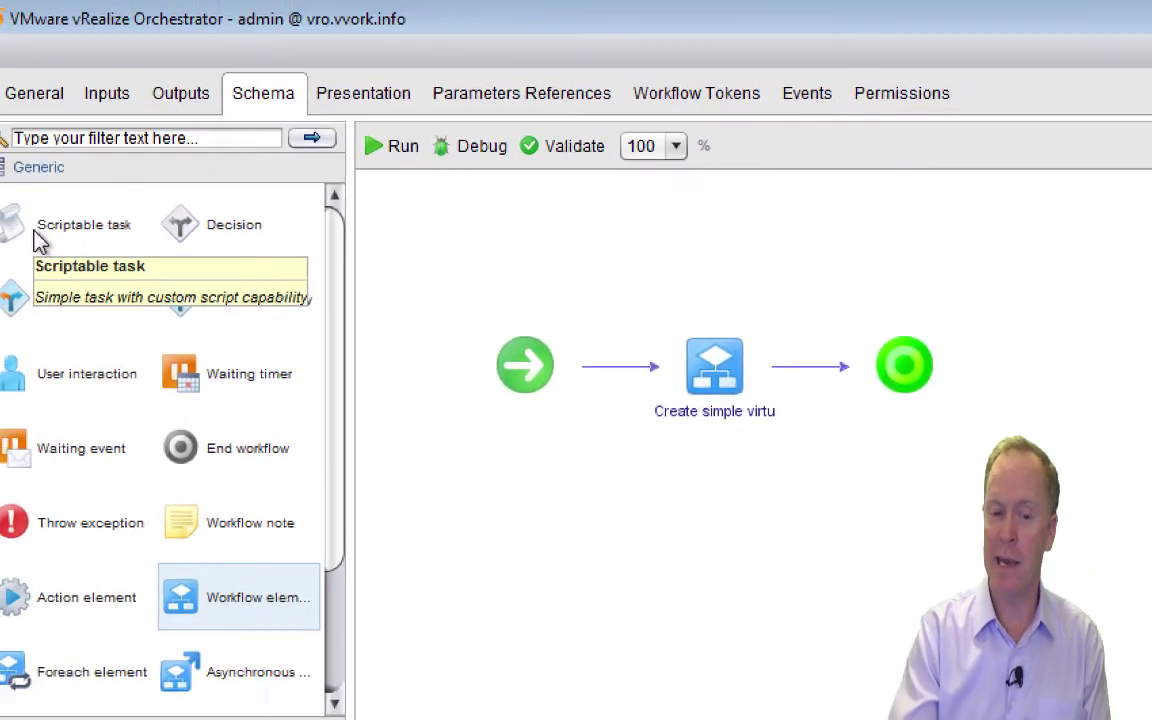
drag(38, 240, 832, 362)
drag(896, 390, 896, 402)
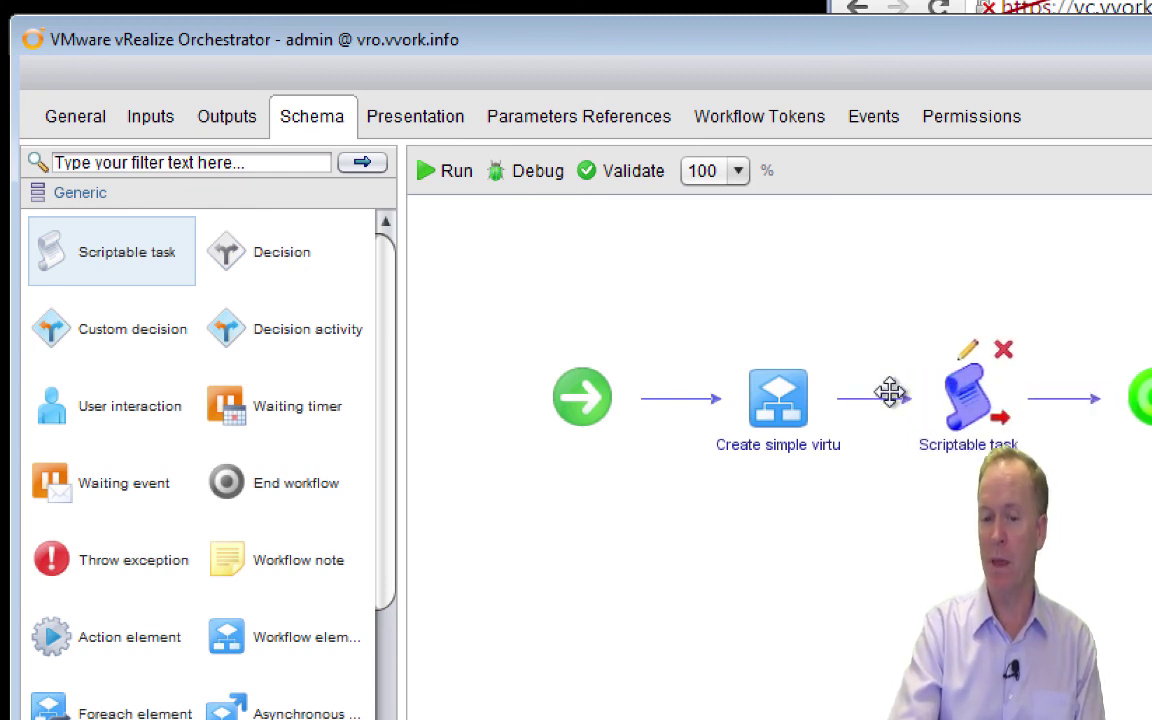
Open the Scriptable task's visual bindings, select the newVM in-attribute, and move the dialog clear of the schema.
click(975, 354)
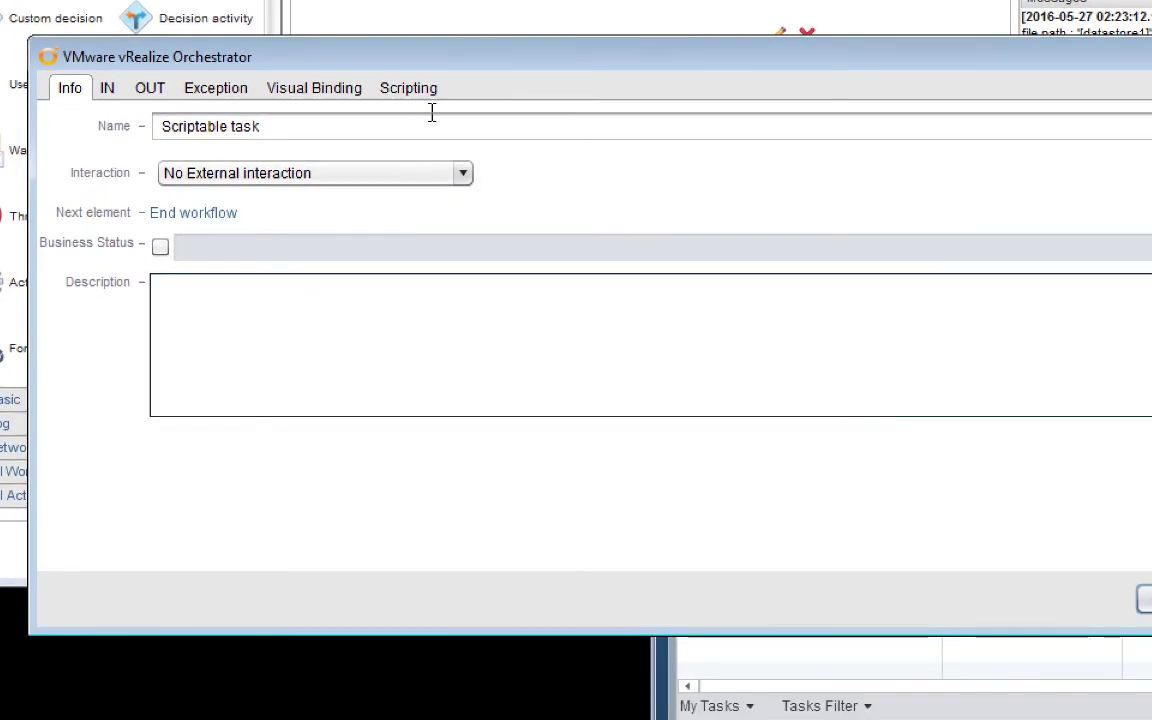
click(321, 90)
scroll(140, 475, down, 1)
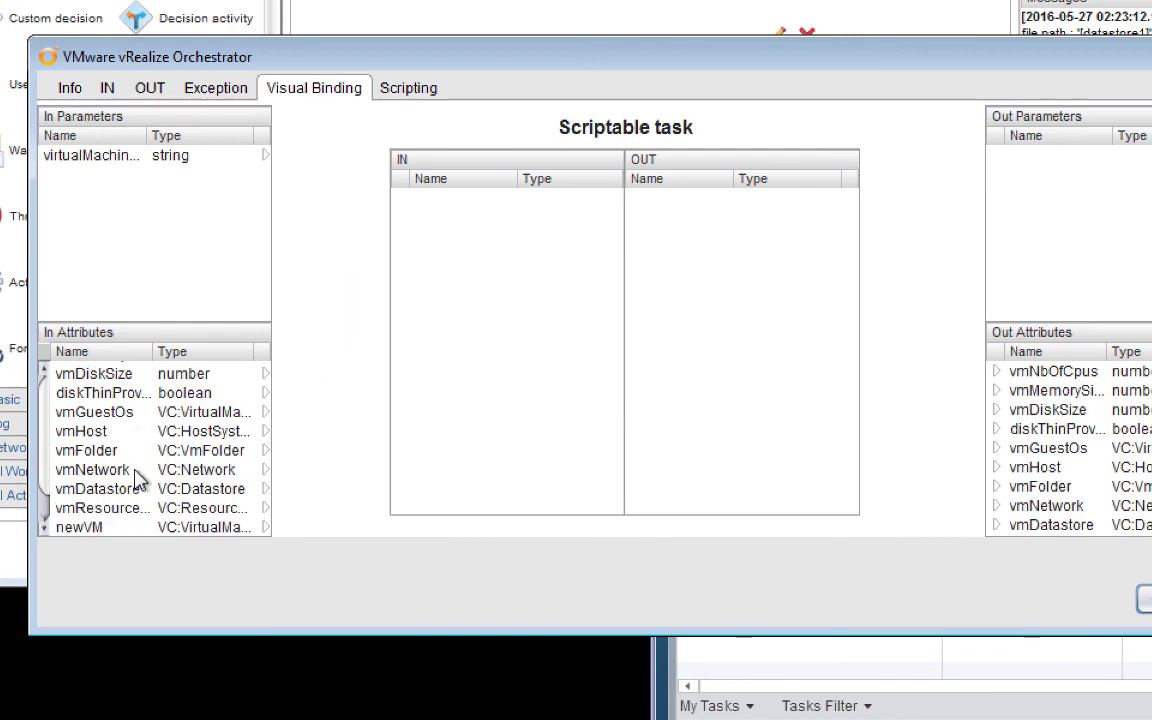
click(99, 531)
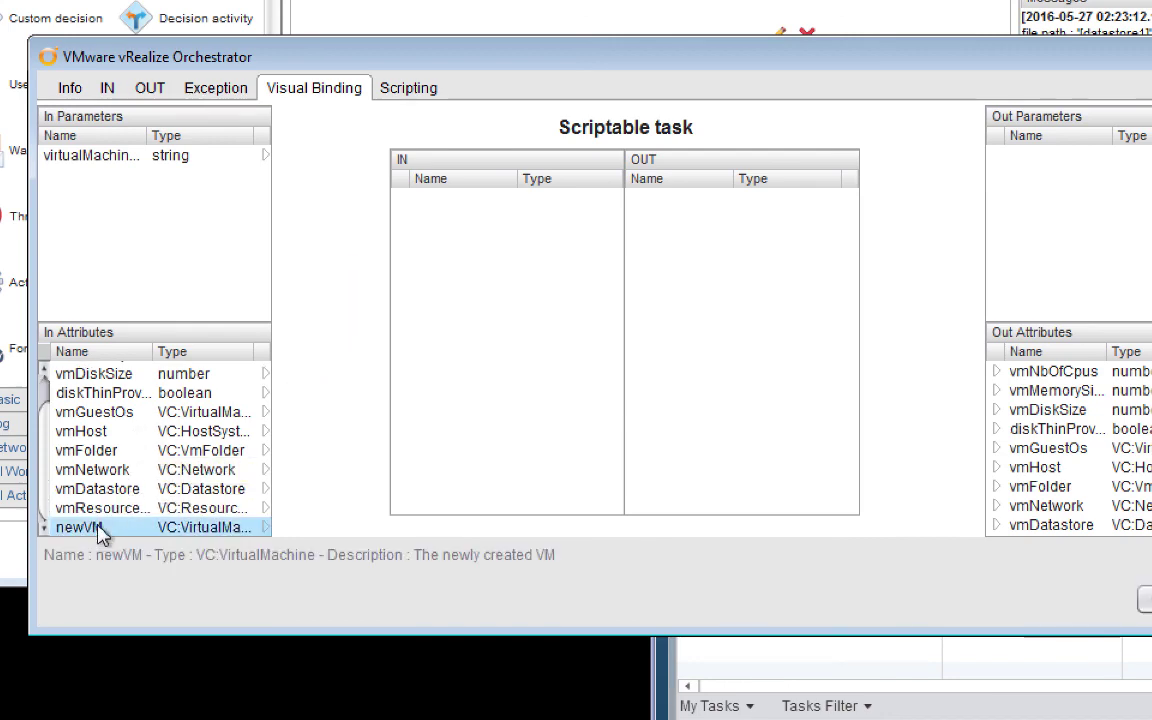
drag(376, 52, 378, 180)
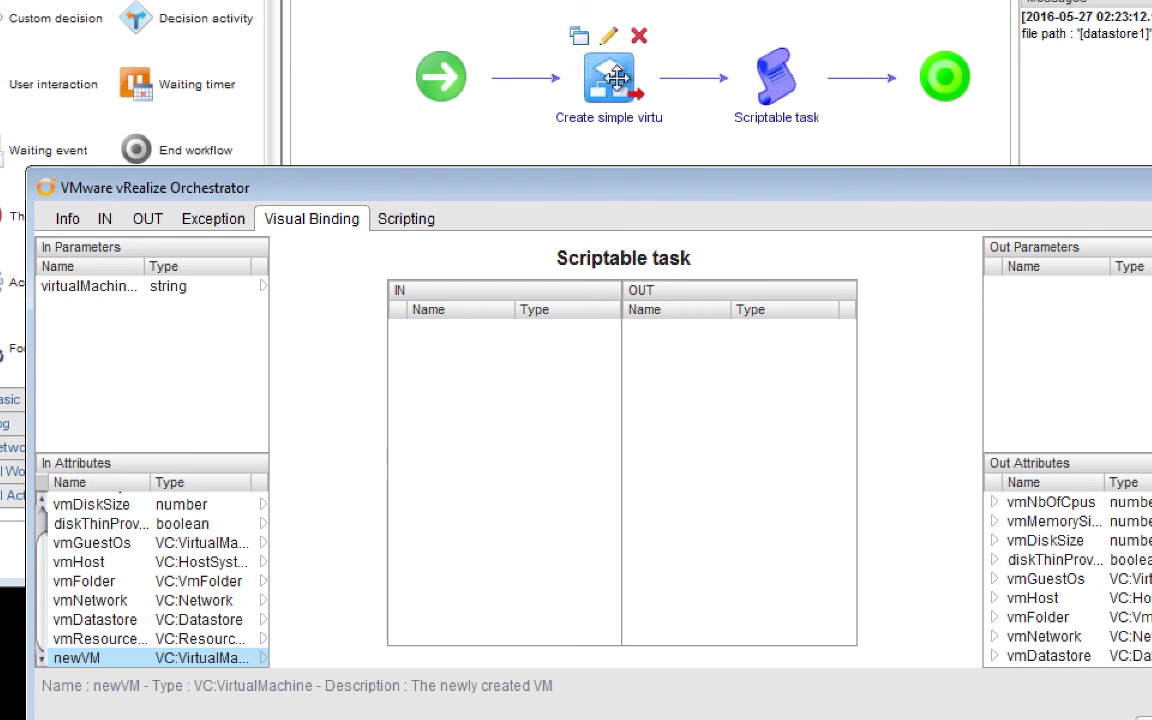
Examine how the Create simple virtual machine element's newVM output is bound to the newVM attribute.
mouse_move(607, 80)
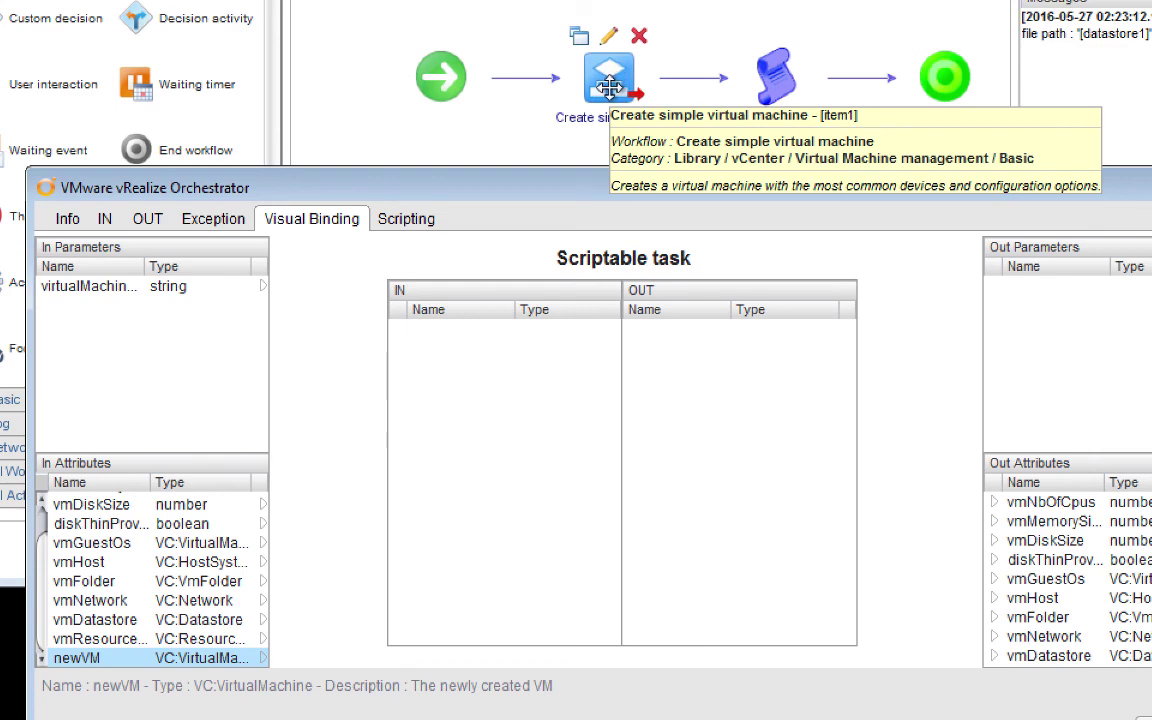
click(609, 87)
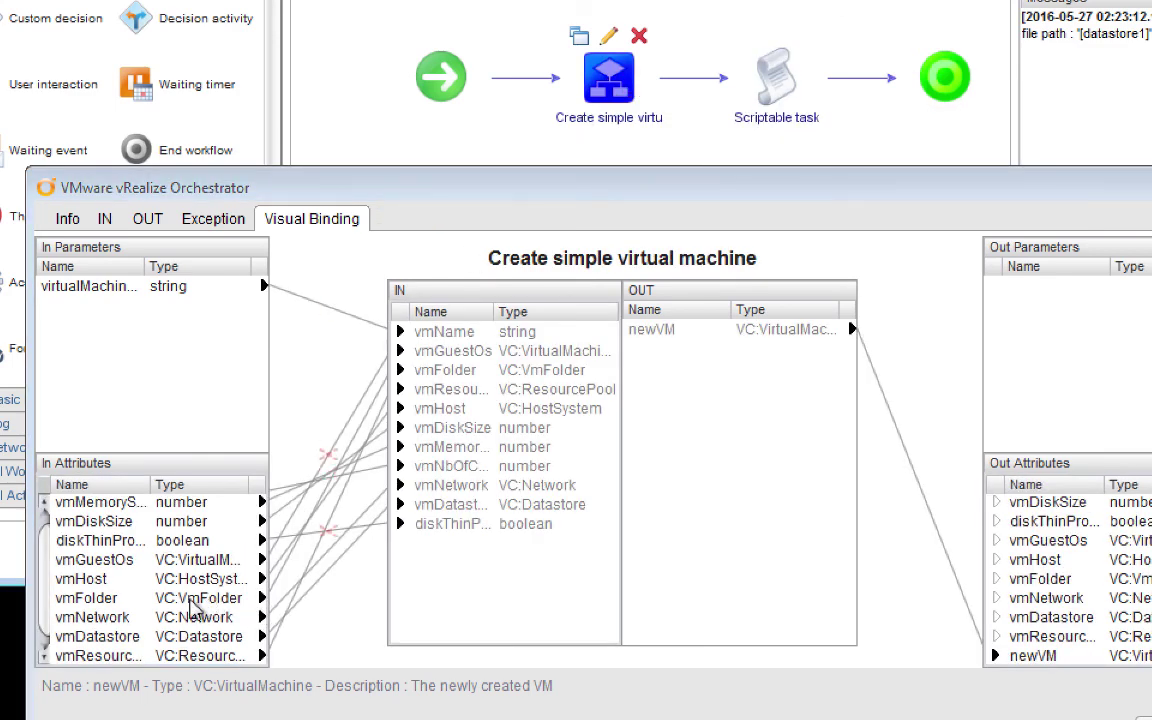
scroll(195, 607, down, 1)
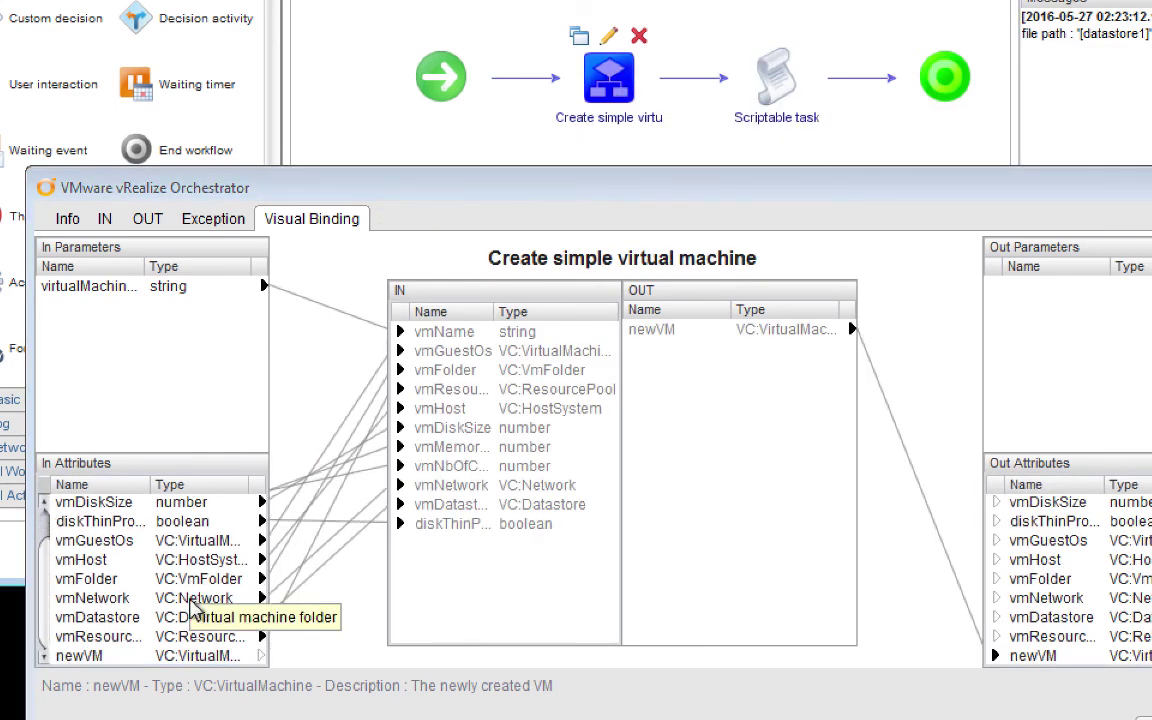
click(258, 658)
drag(262, 662, 300, 500)
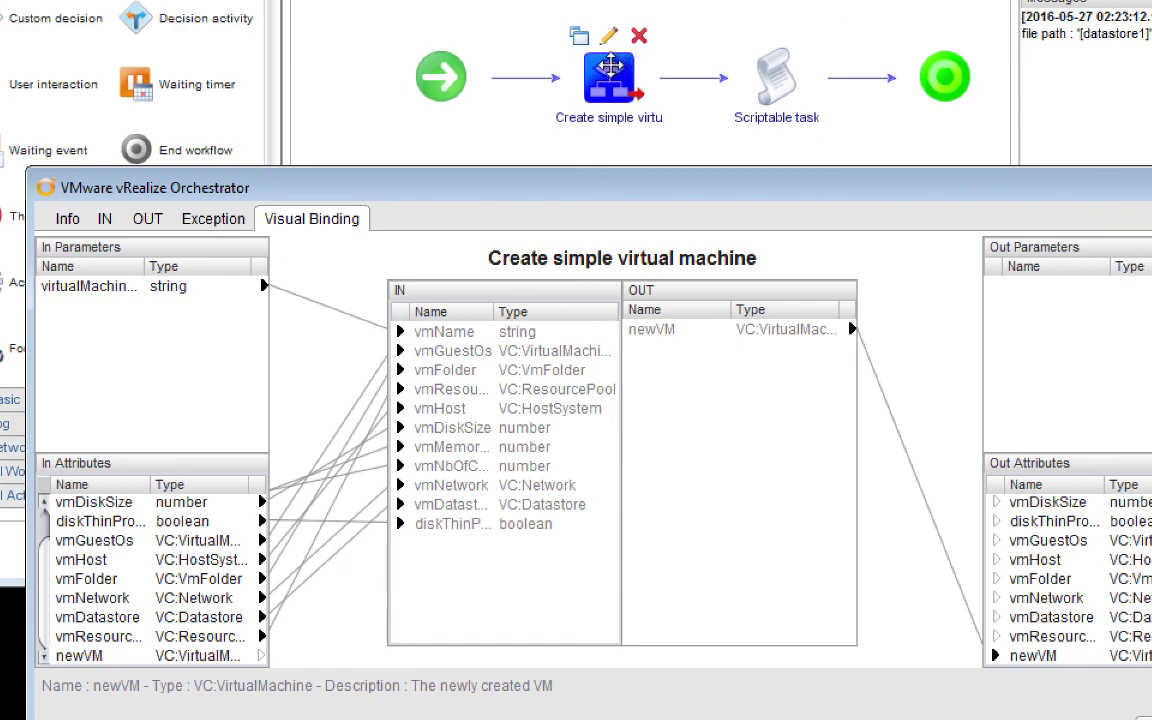
Bind the workflow's newVM attribute to the Scriptable task as an input parameter.
click(772, 80)
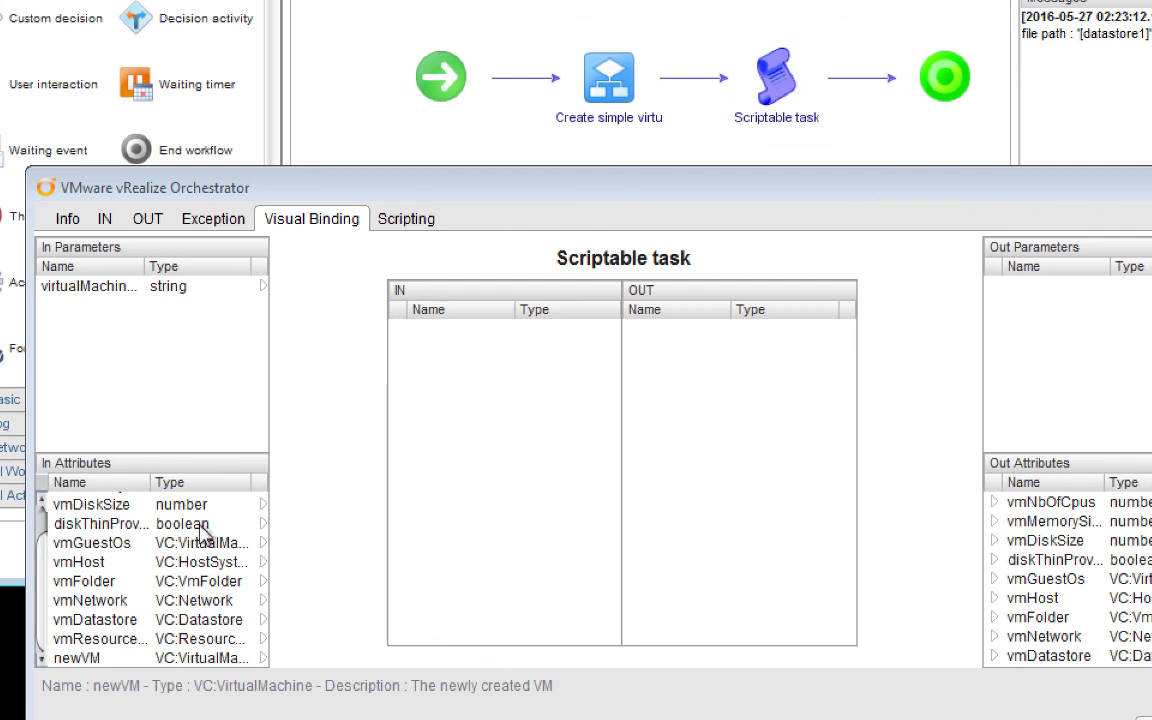
click(262, 659)
drag(262, 660, 450, 490)
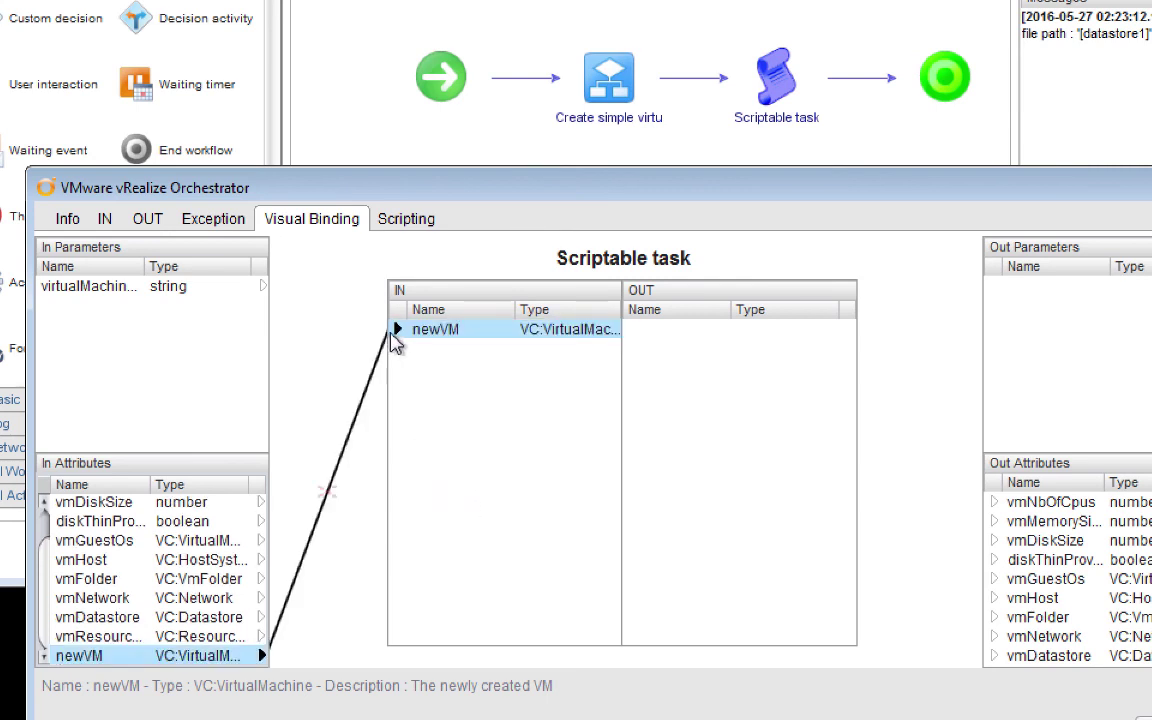
Open the Scriptable task's script and begin its first line with the newVM input followed by a dot.
click(417, 220)
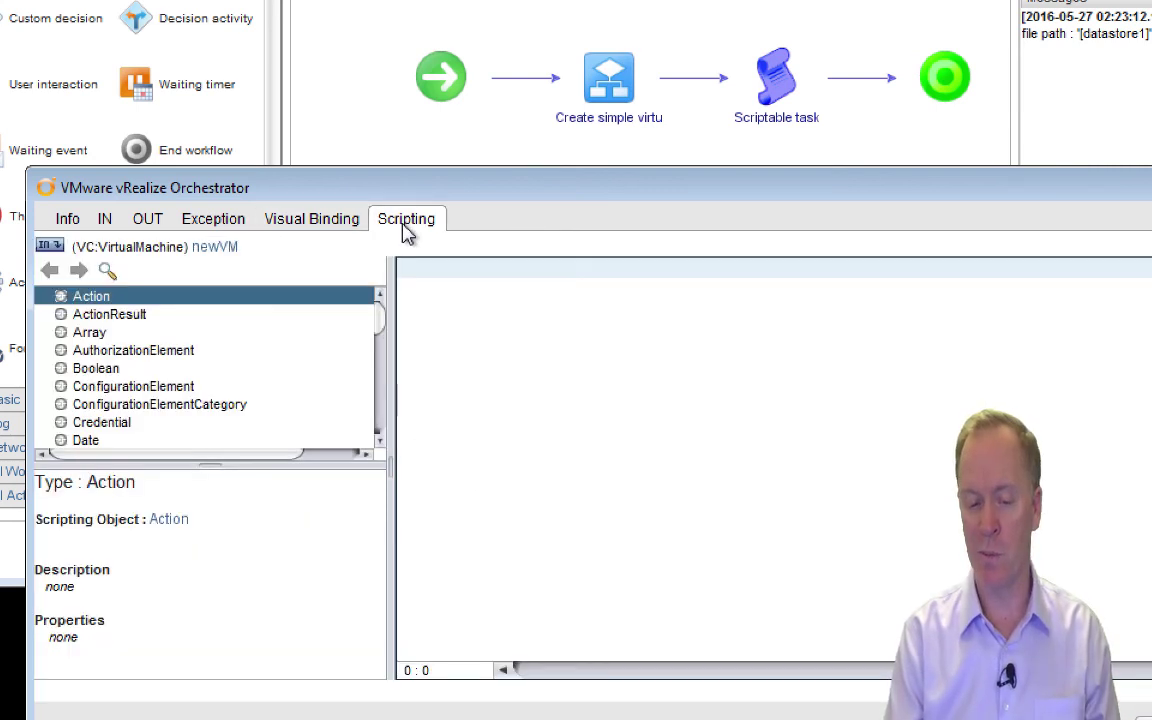
right_click(465, 337)
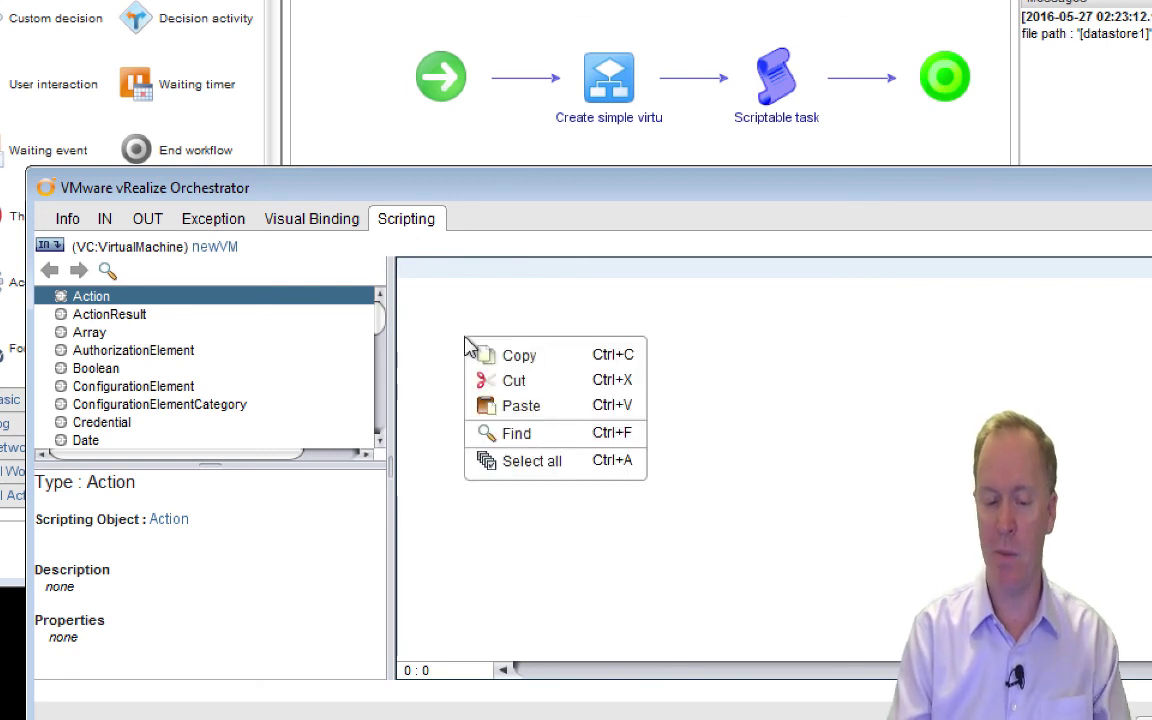
click(463, 317)
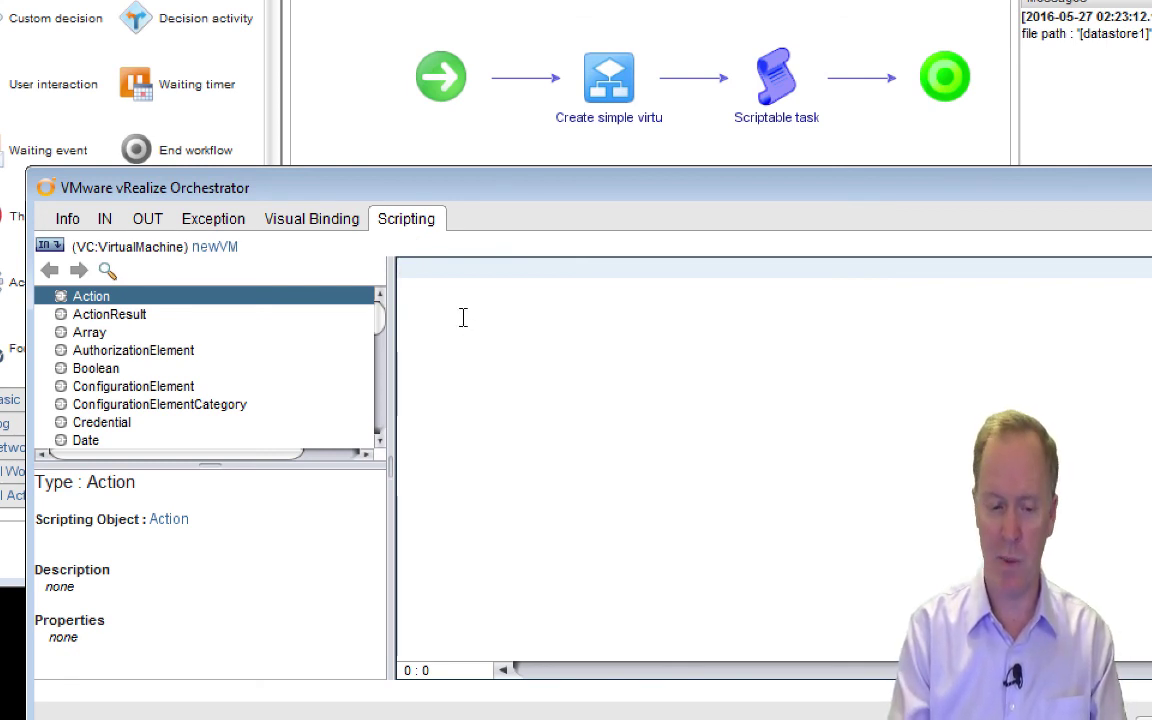
click(215, 248)
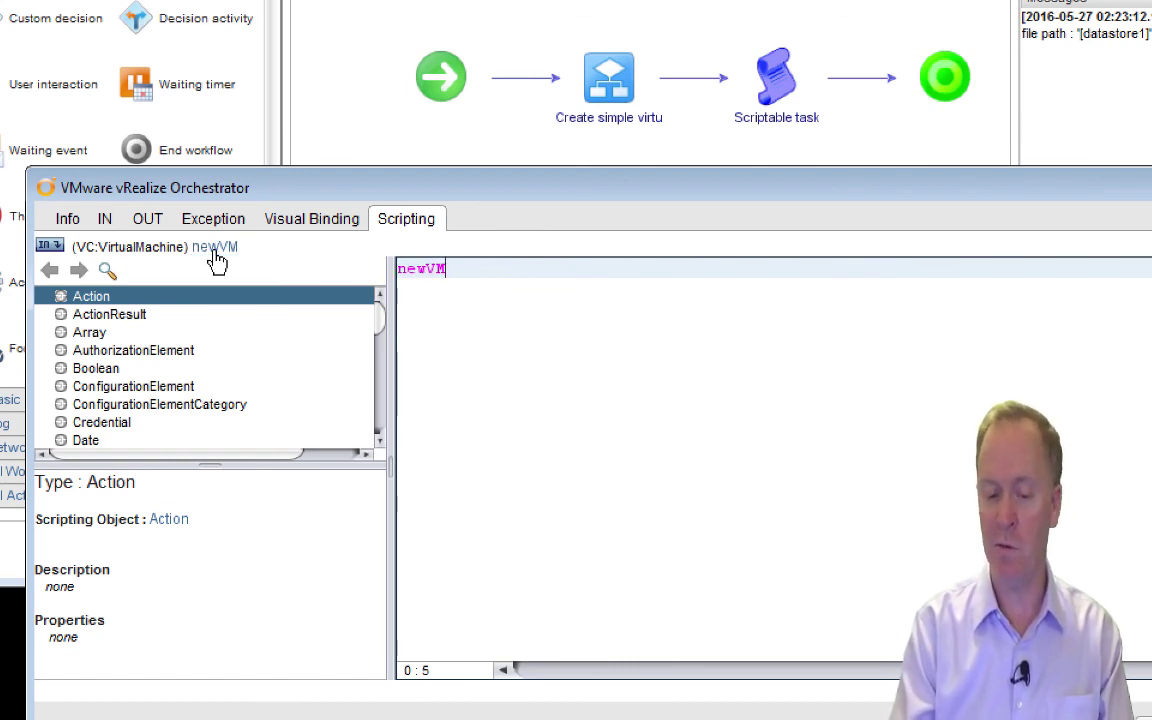
text(.)
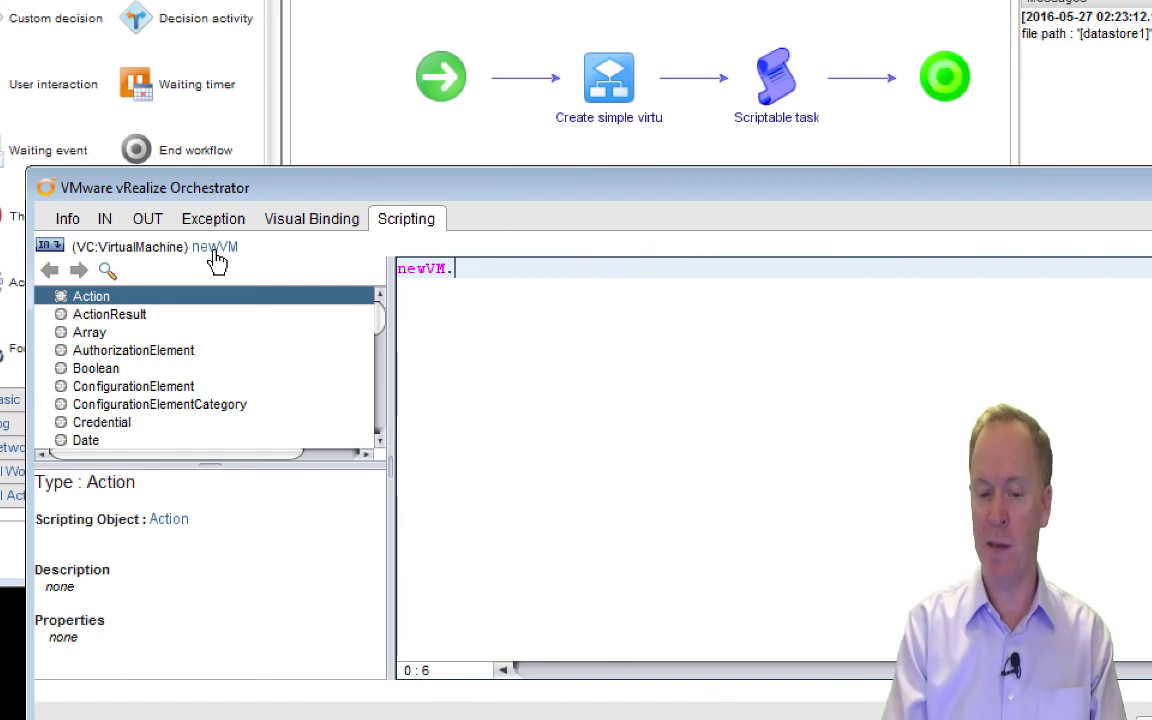
text(powerOn)
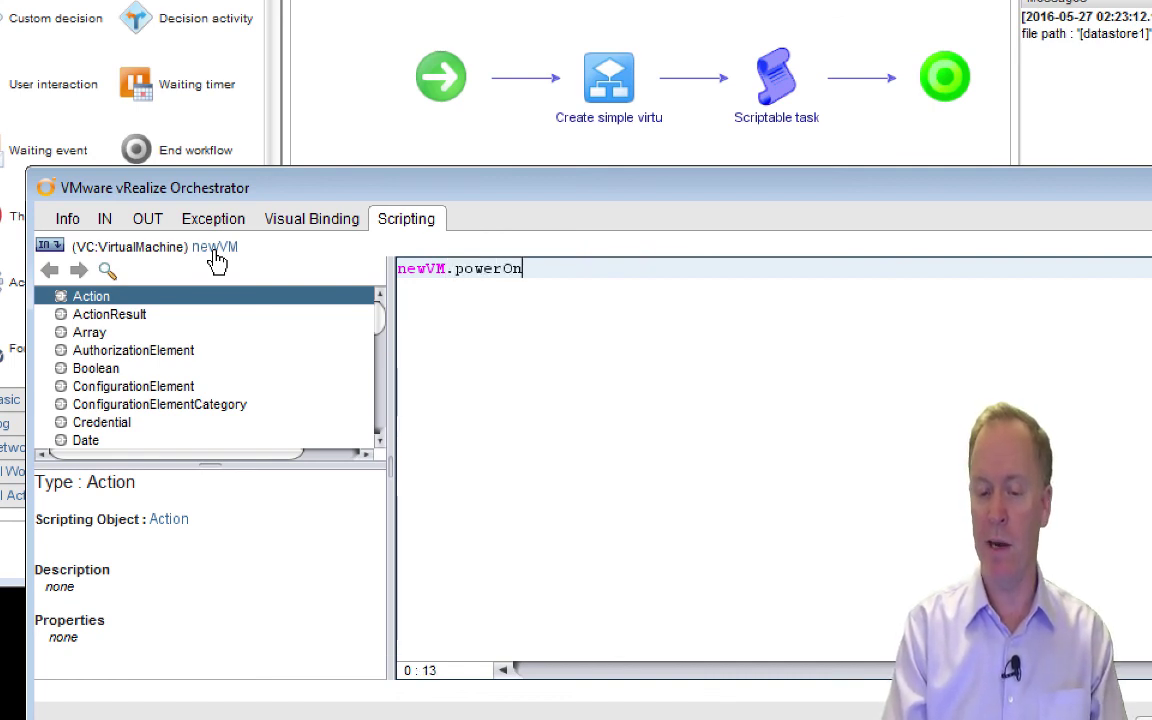
key(BackSpace)
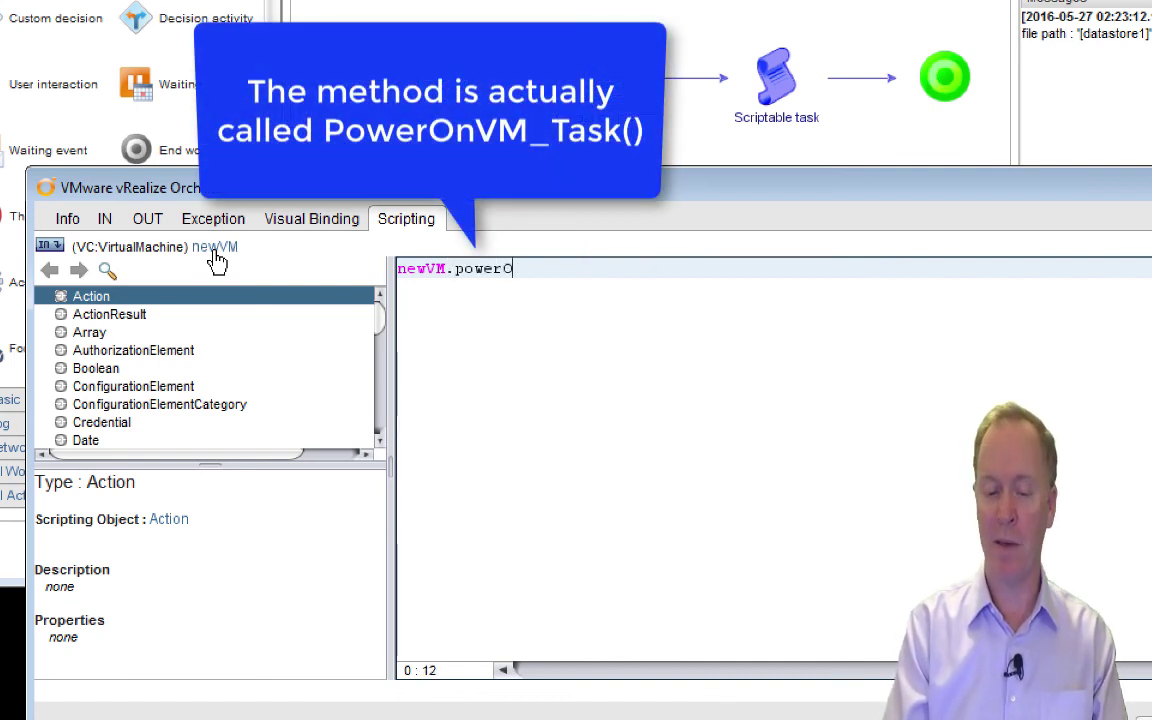
key(BackSpace)
key(BackSpace)
key(BackSpace)
key(BackSpace)
key(BackSpace)
key(BackSpace)
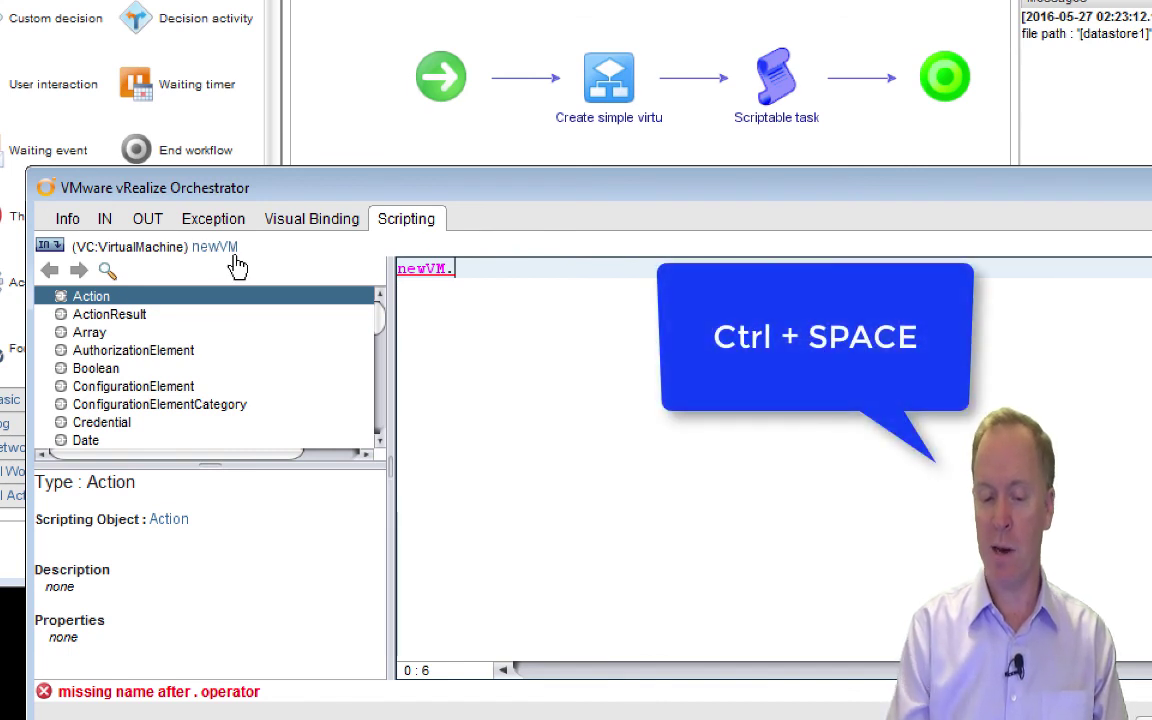
Examine the methods and attributes that code completion offers for the newVM virtual machine object.
key(ctrl+space)
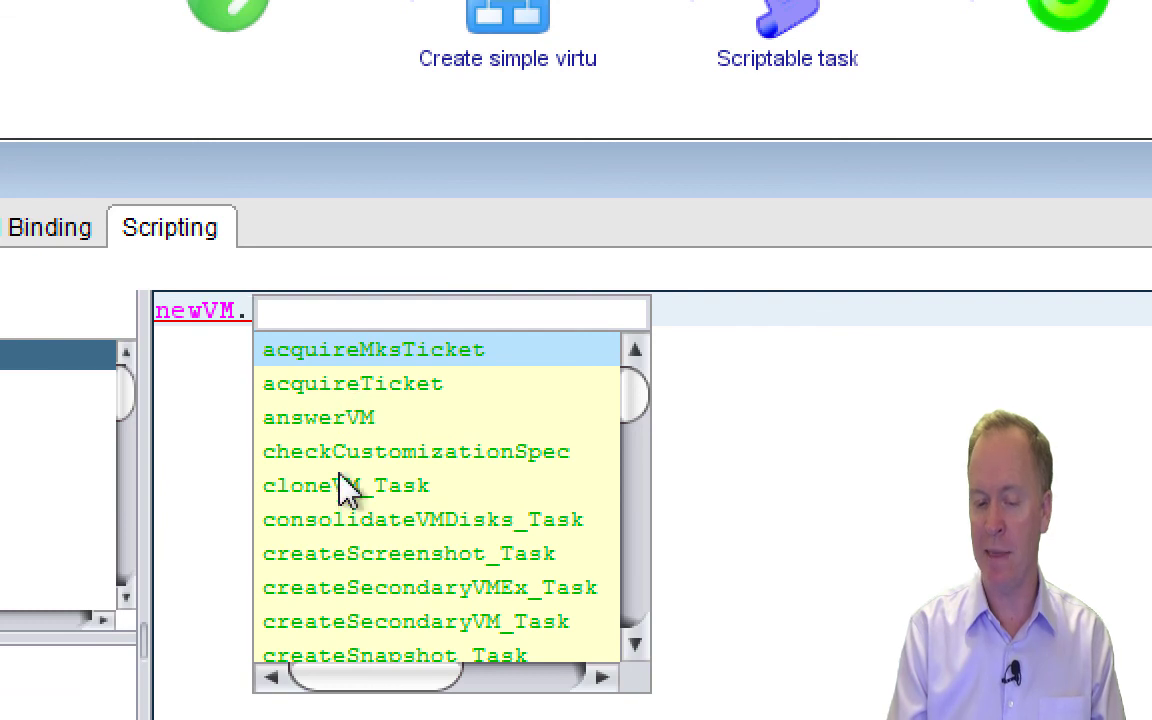
click(628, 558)
click(628, 558)
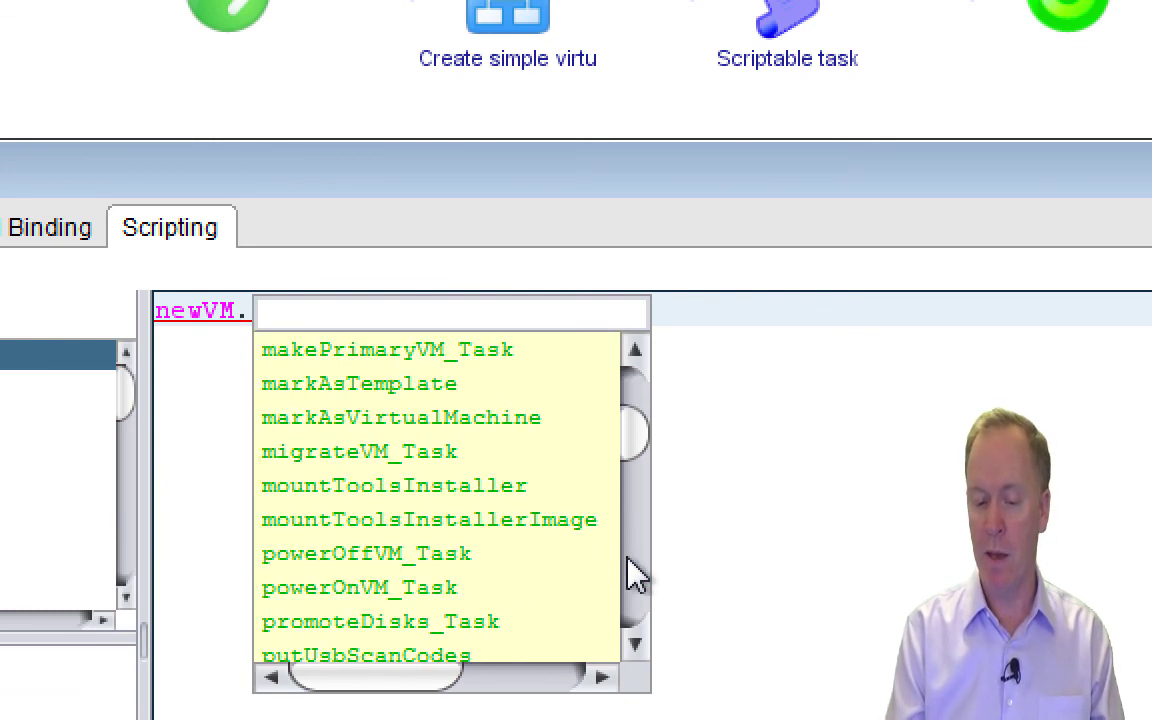
click(628, 558)
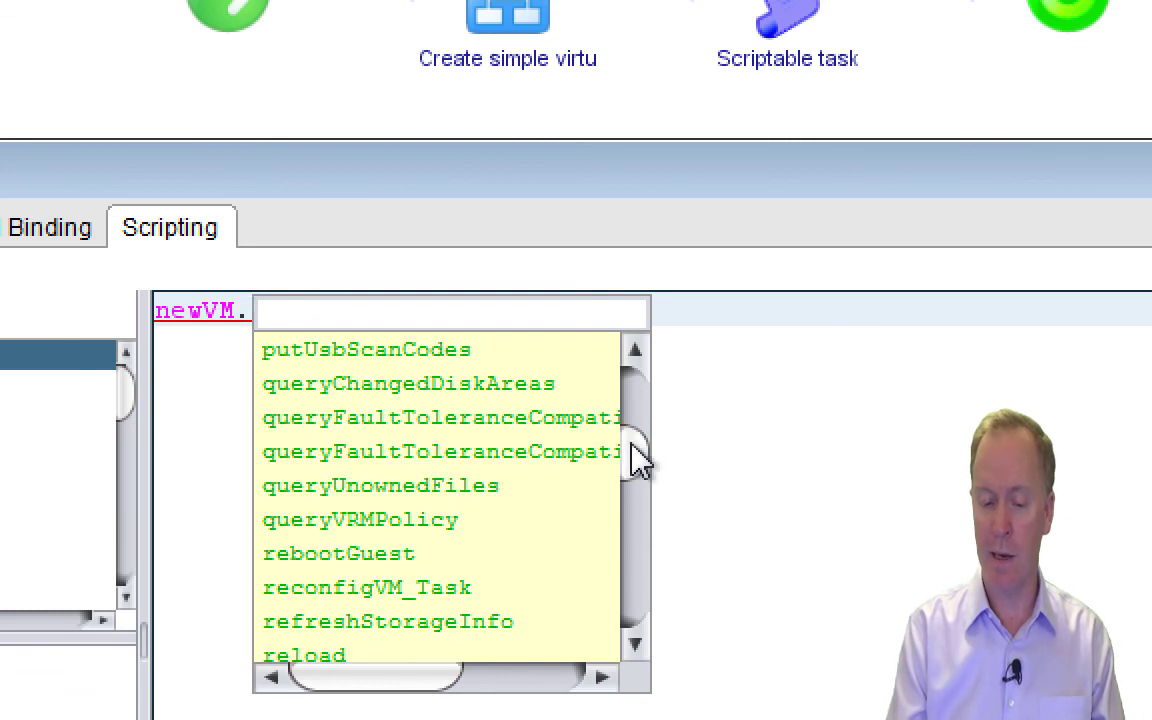
click(630, 405)
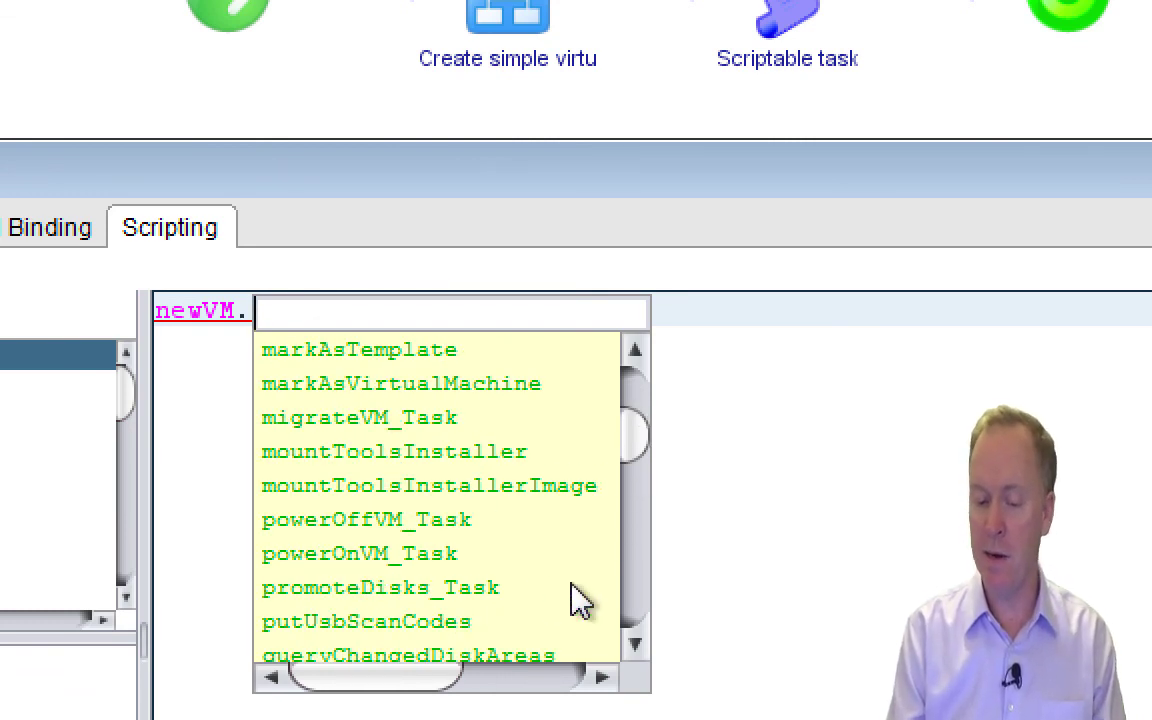
click(635, 599)
click(635, 600)
click(635, 600)
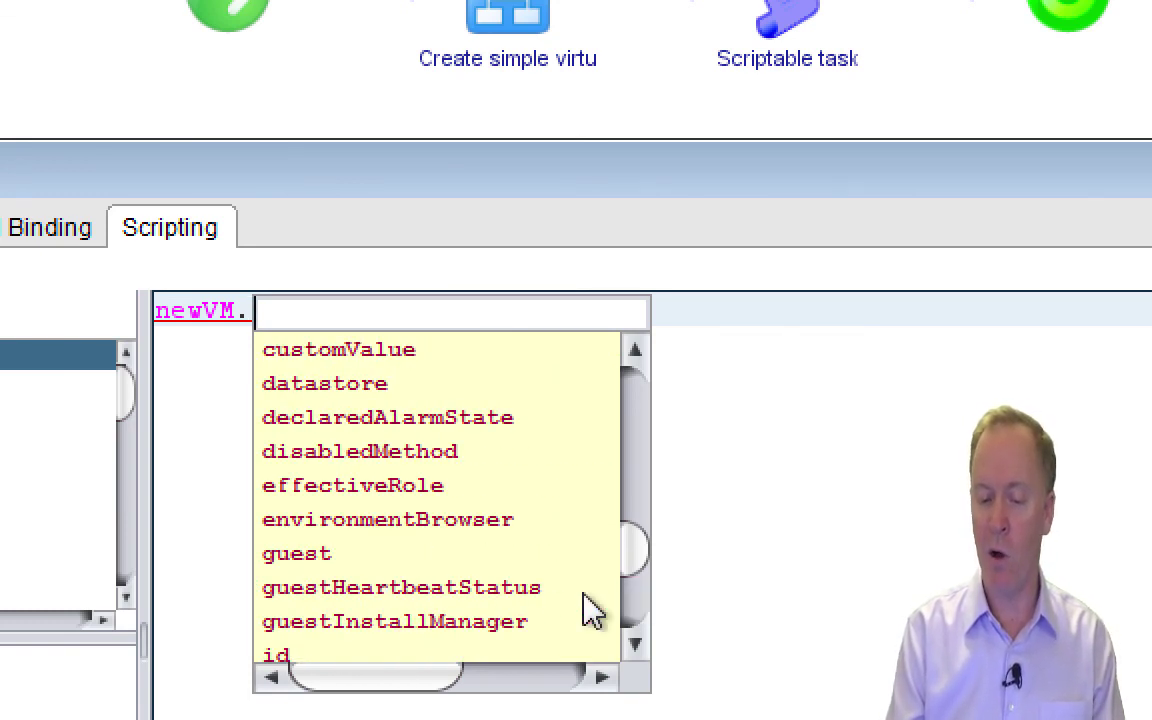
click(635, 600)
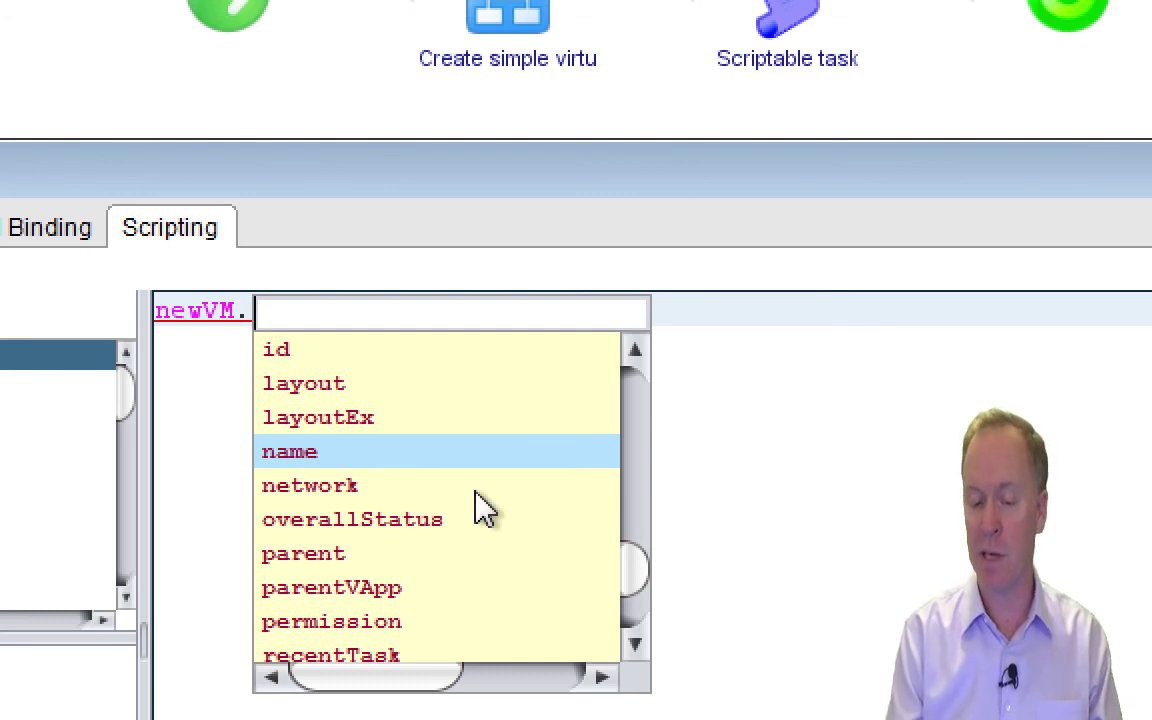
scroll(632, 440, up, 10)
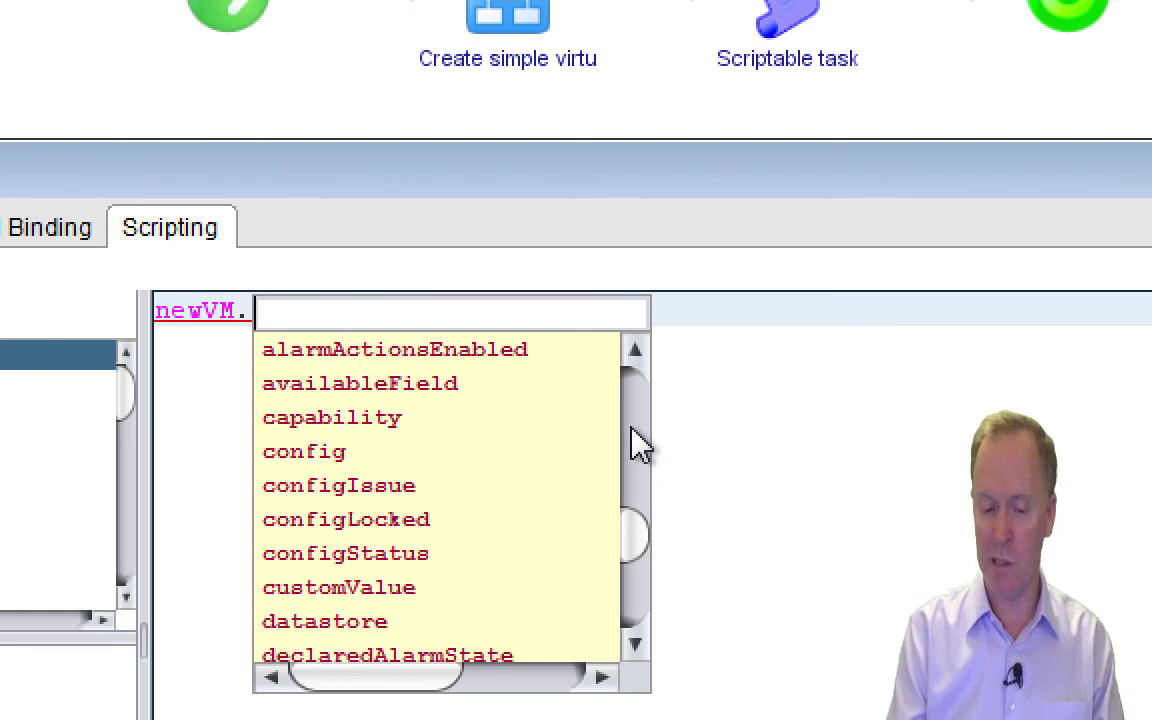
Complete the script line as newVM.powerOnVM_Task(); using the method from the completion list.
click(632, 394)
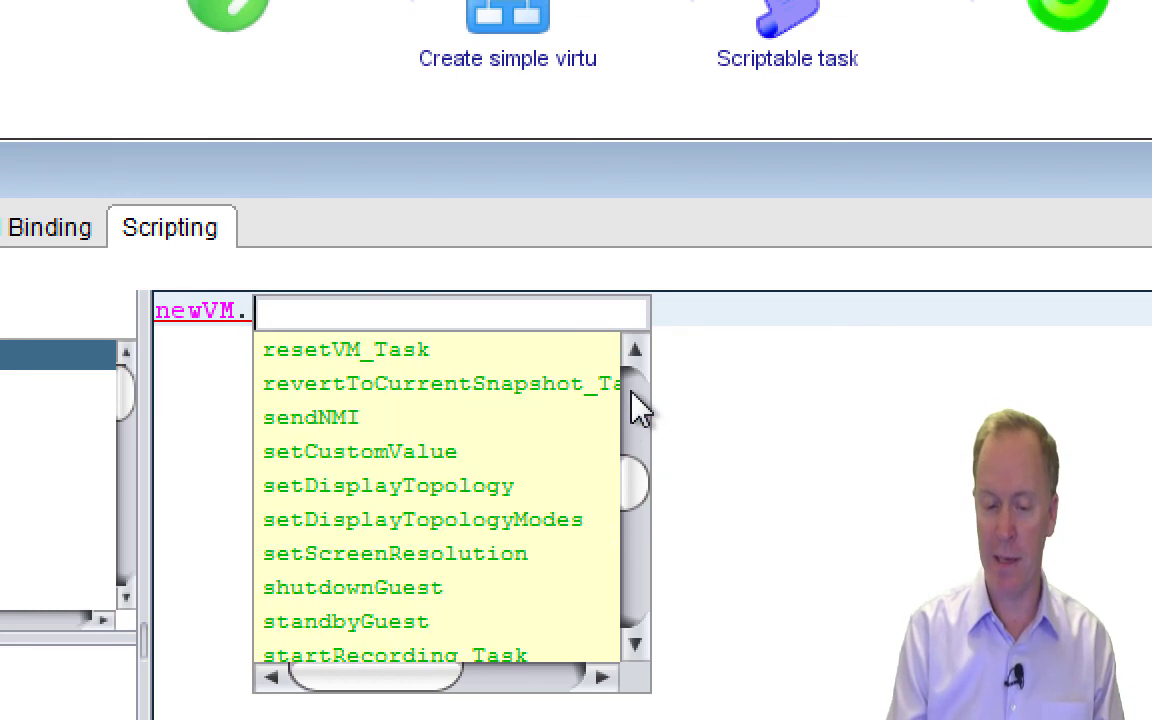
click(632, 394)
click(632, 394)
click(632, 394)
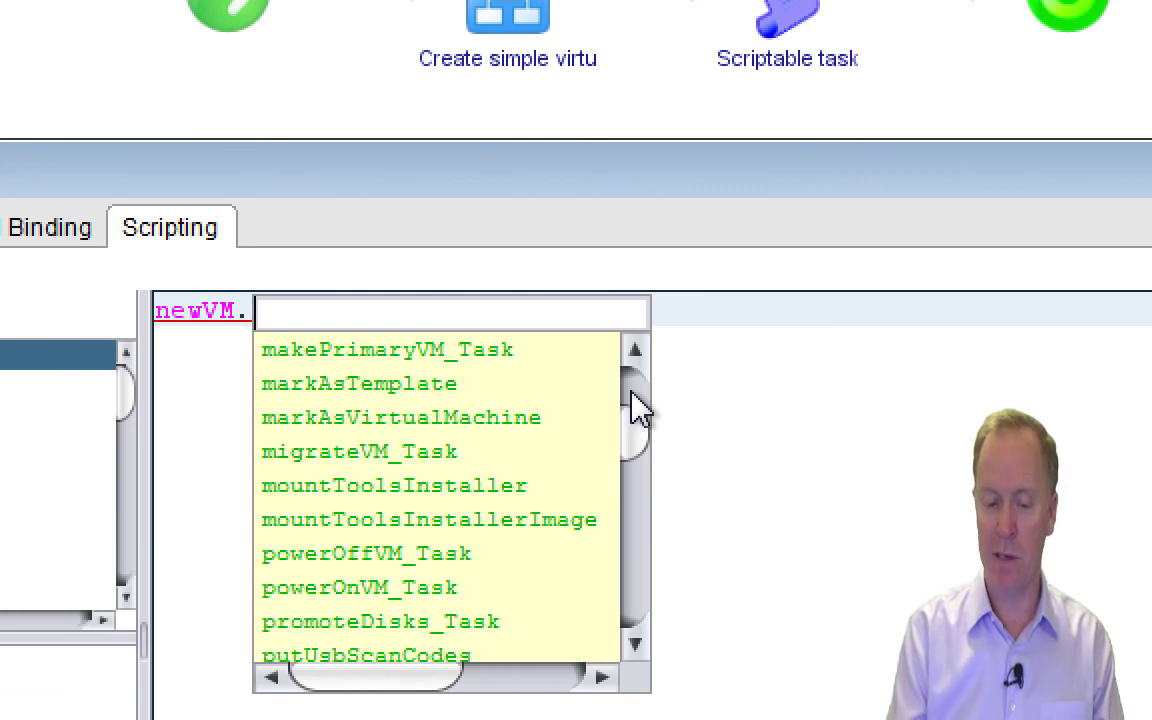
double_click(330, 589)
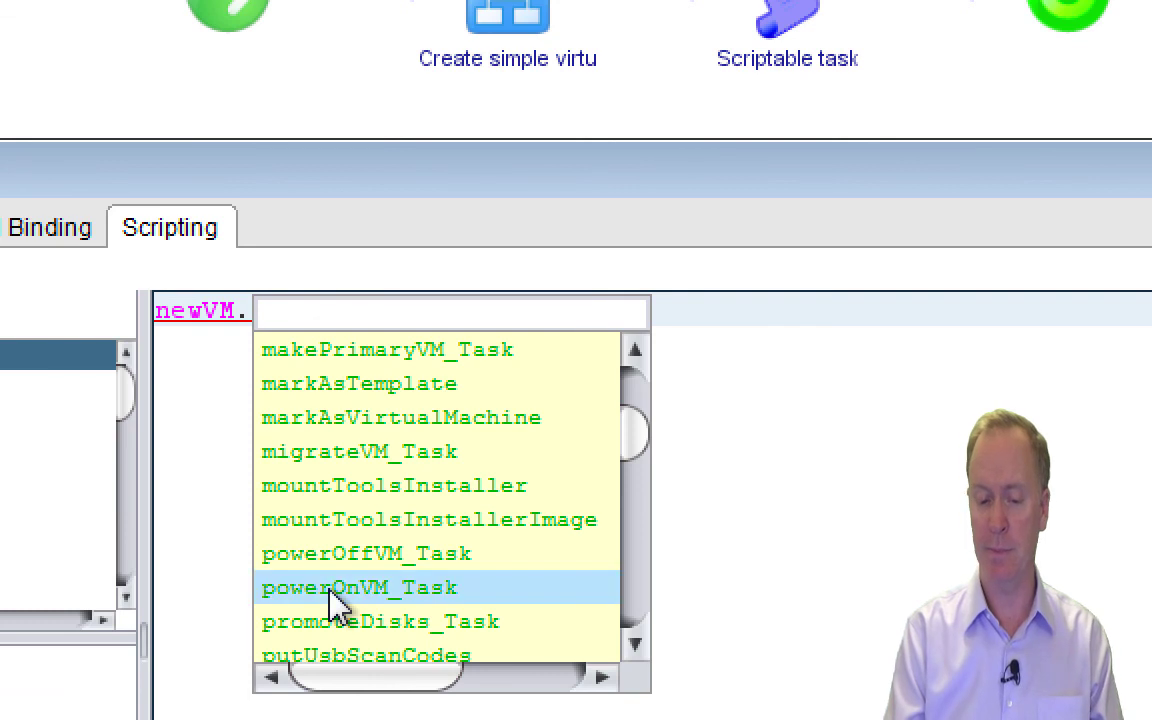
click(538, 316)
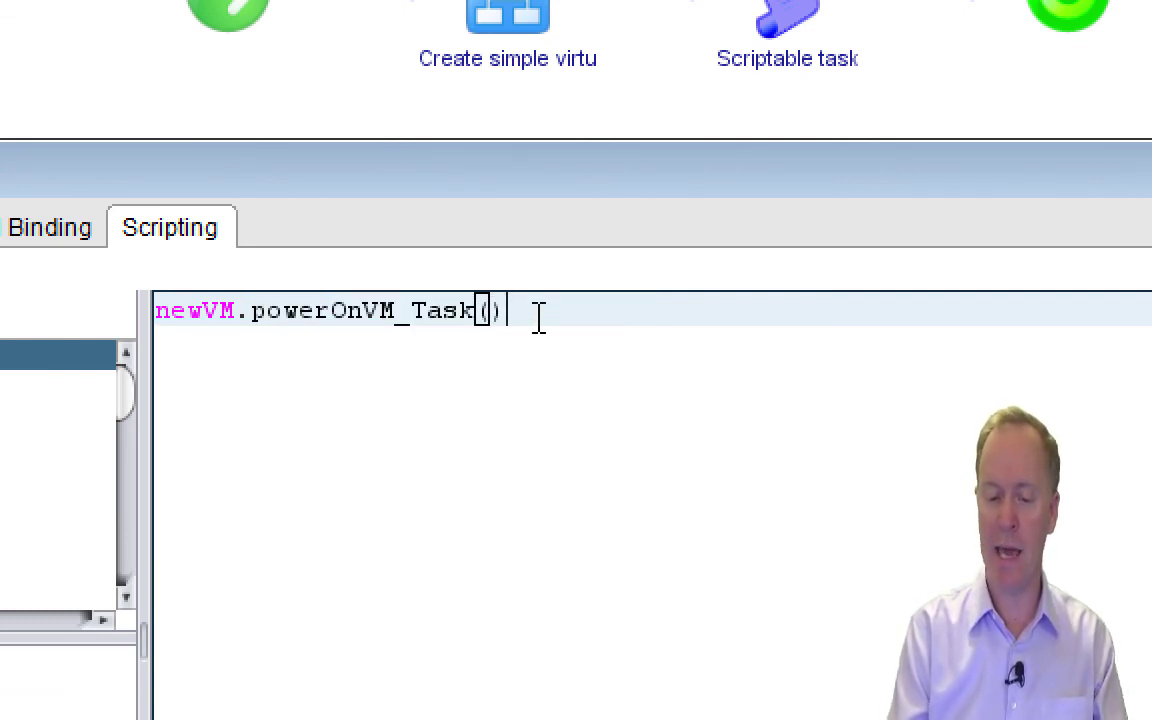
text(;)
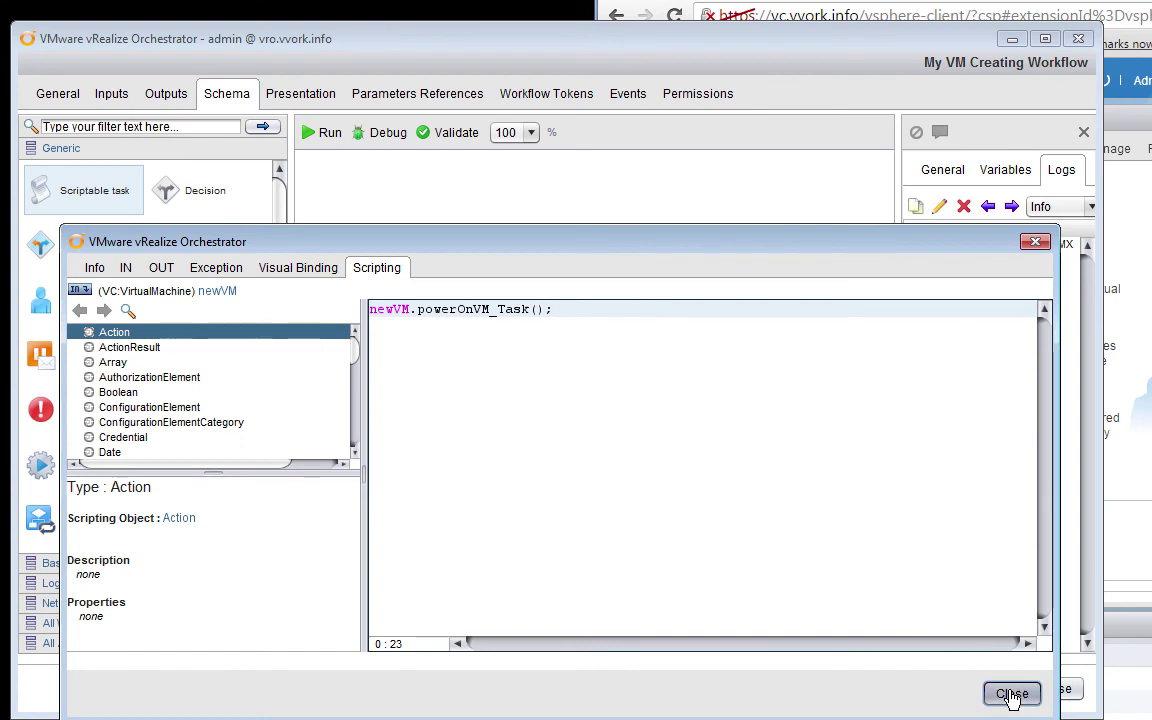
Close the Scriptable task's editor, then save and validate the workflow.
click(1012, 693)
click(934, 686)
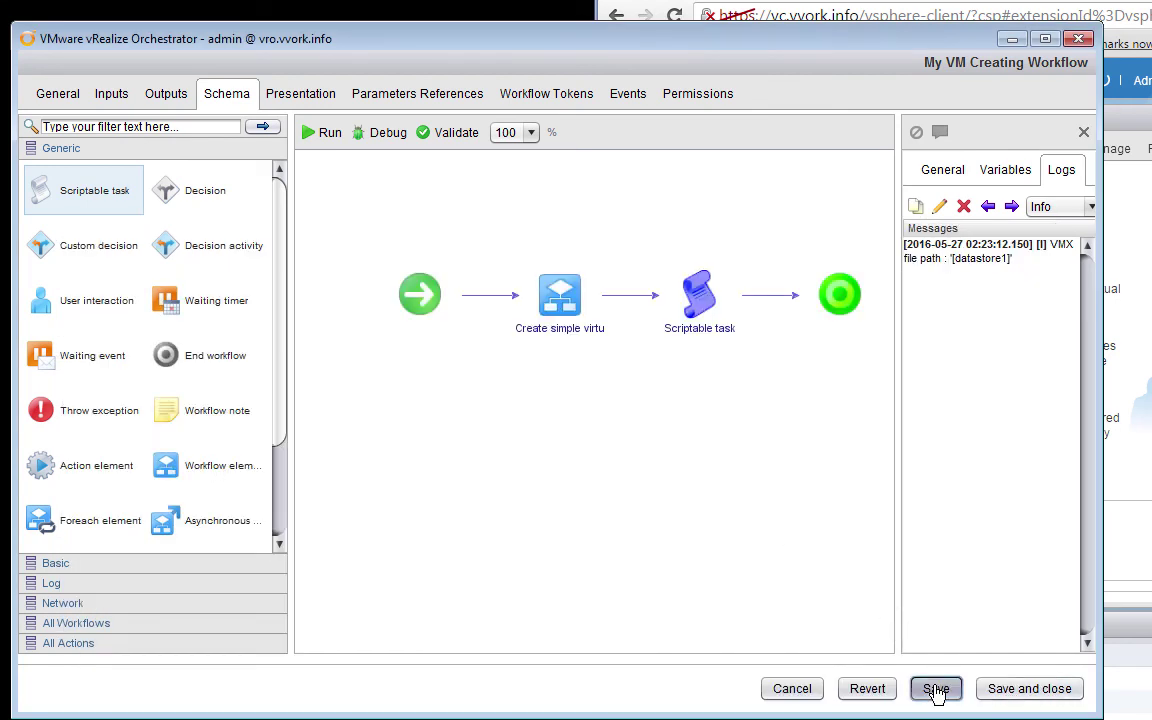
click(435, 138)
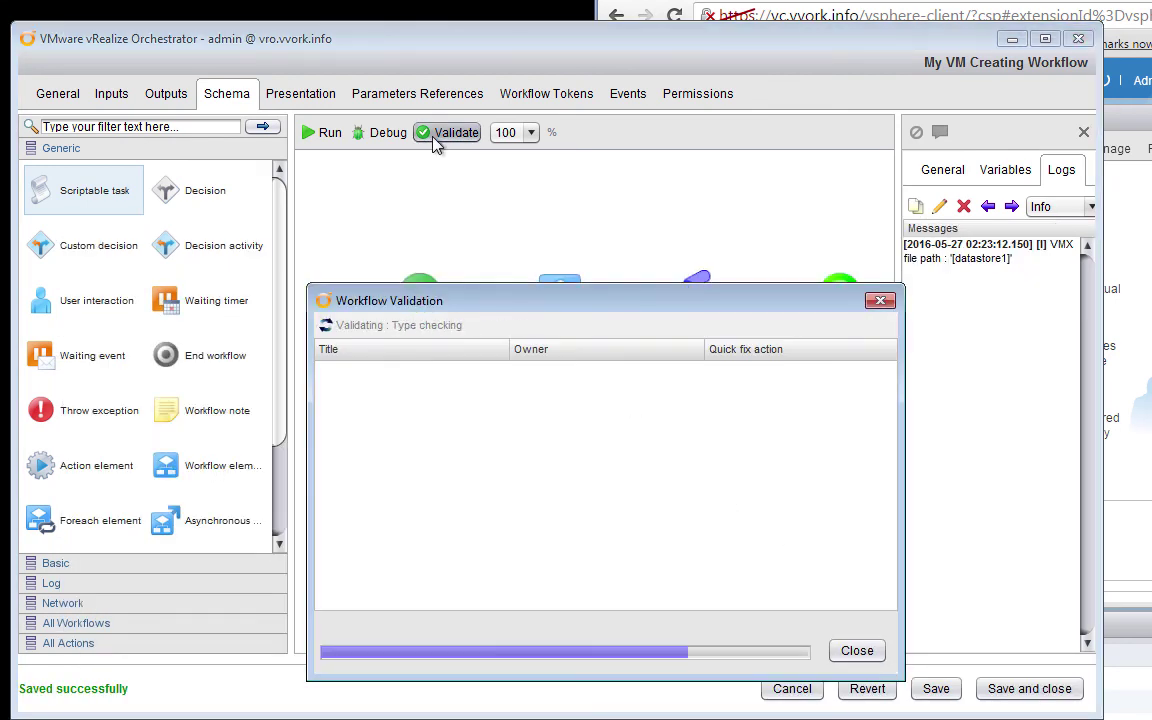
click(856, 650)
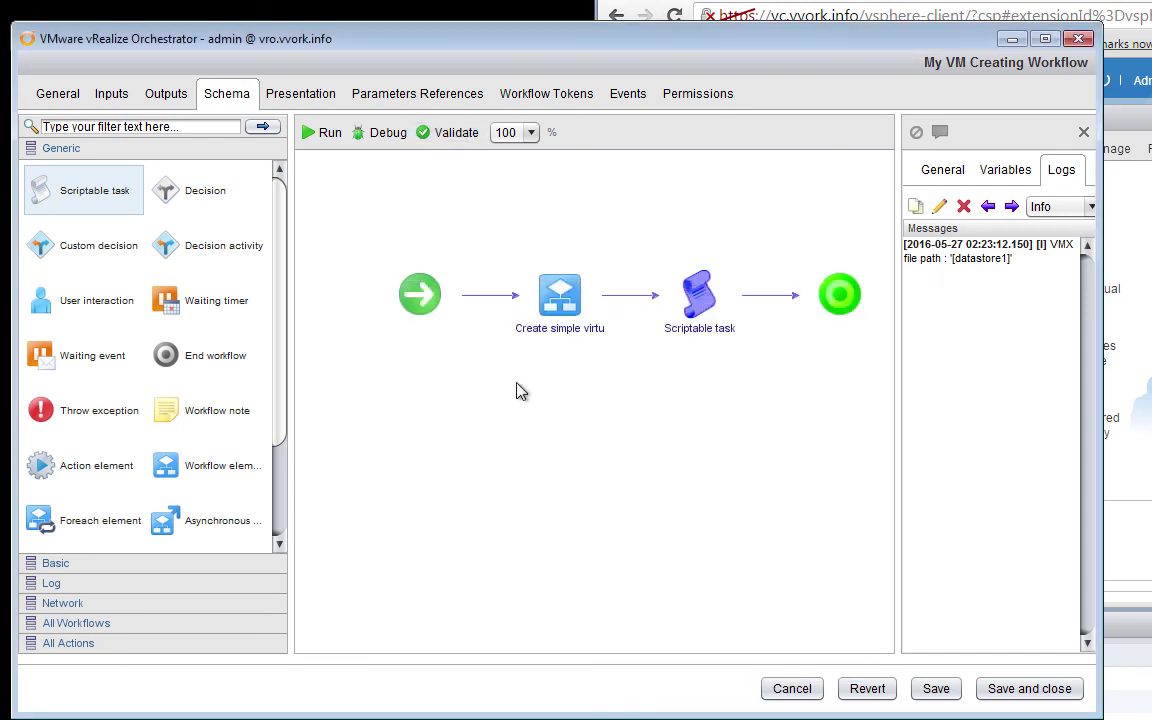
Run the workflow with the virtual machine name "My New Virtual Machine 2".
click(322, 140)
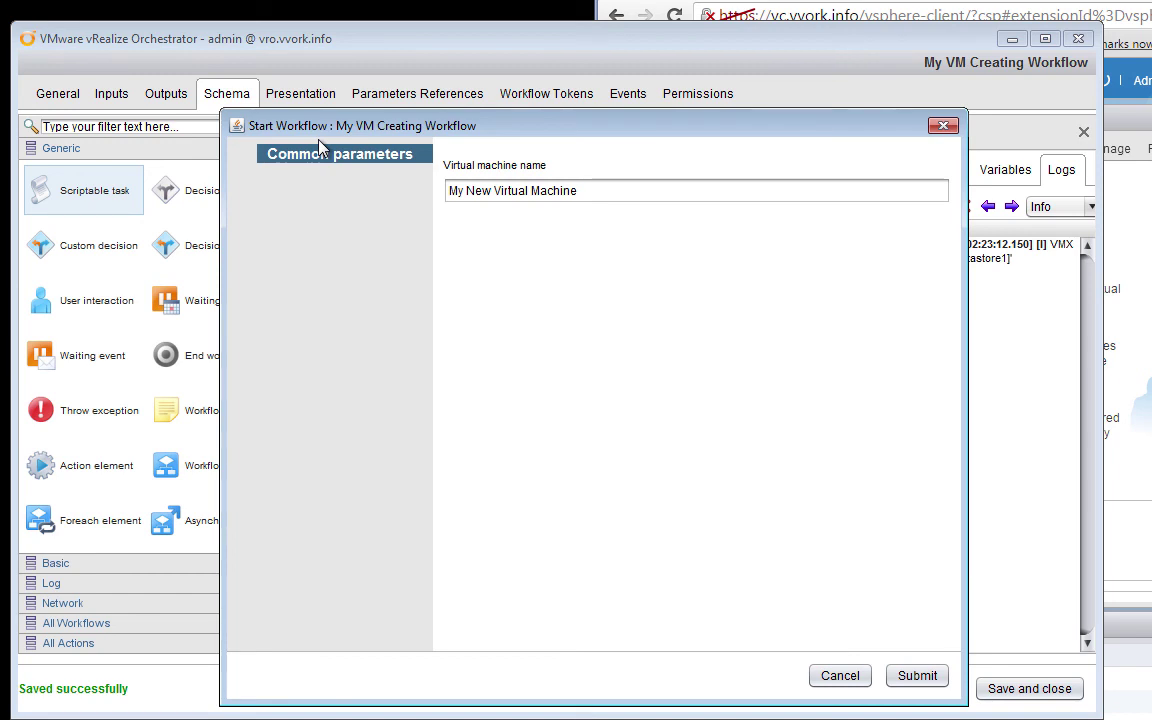
click(589, 193)
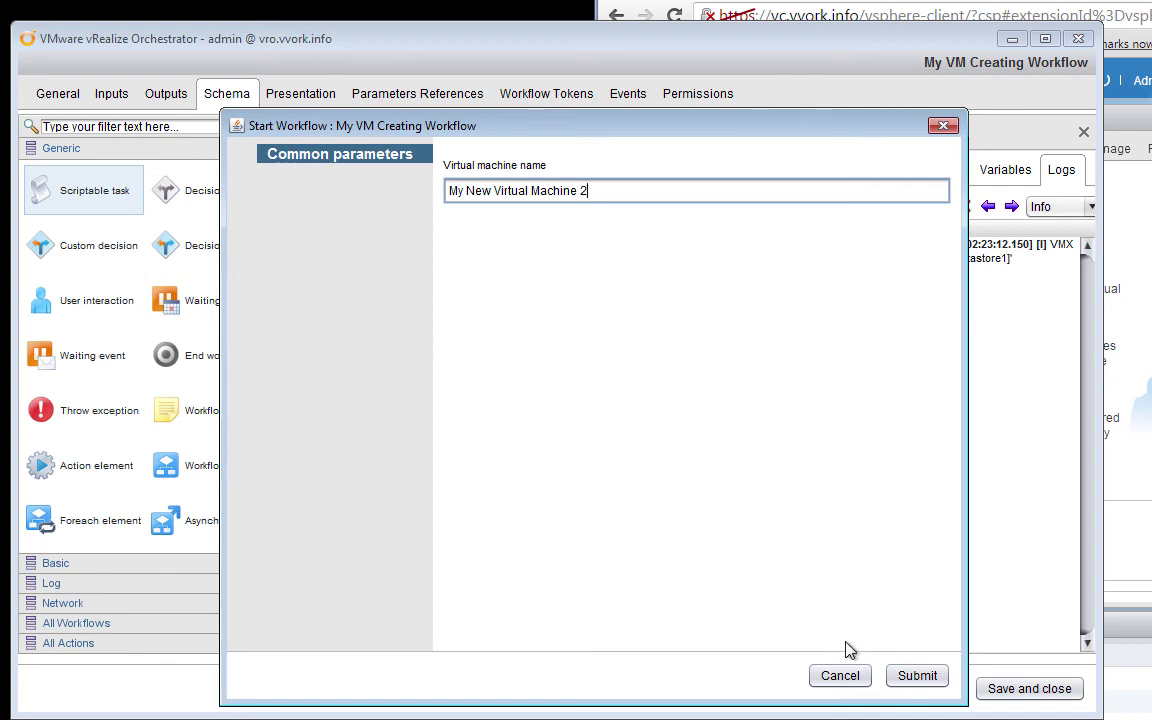
click(917, 675)
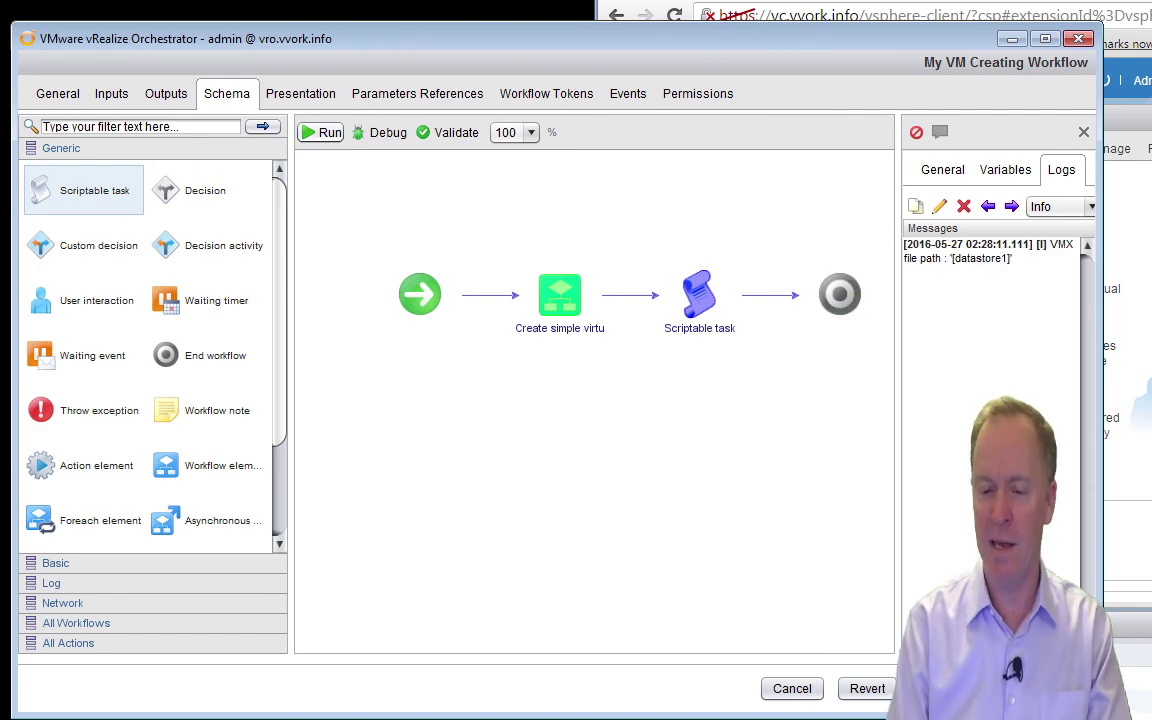
Switch to the vSphere Web Client, refresh the inventory, and widen the navigator to read the full virtual machine names.
key(alt+Tab)
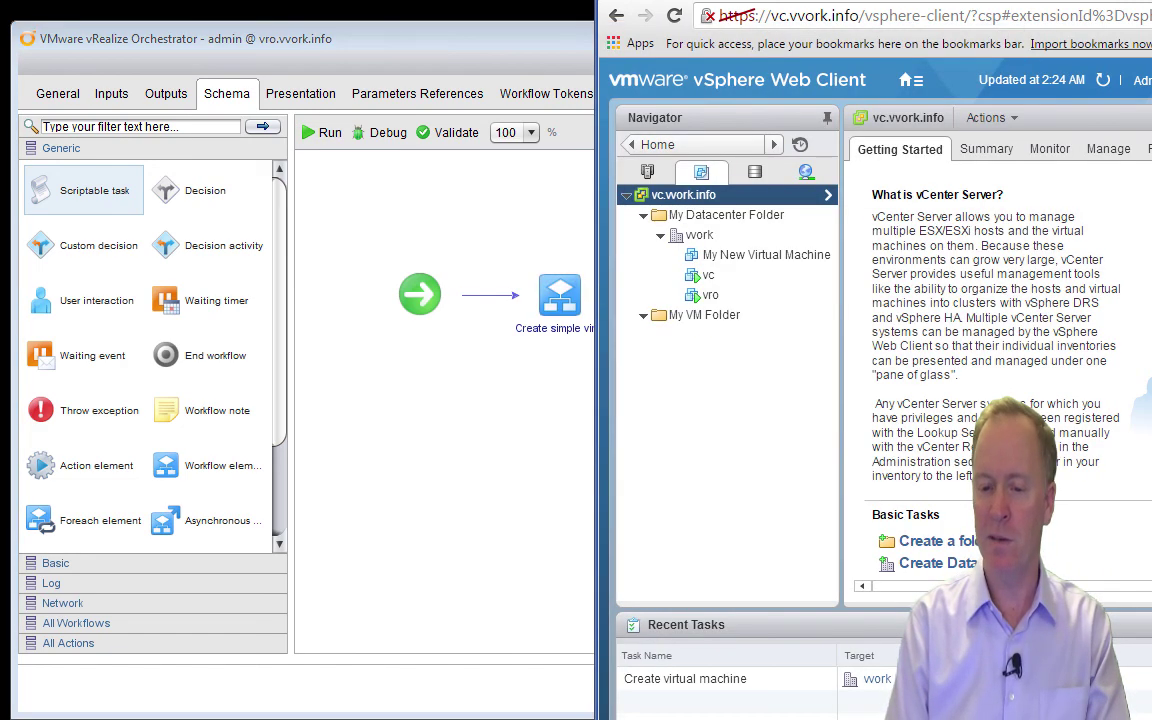
click(1103, 80)
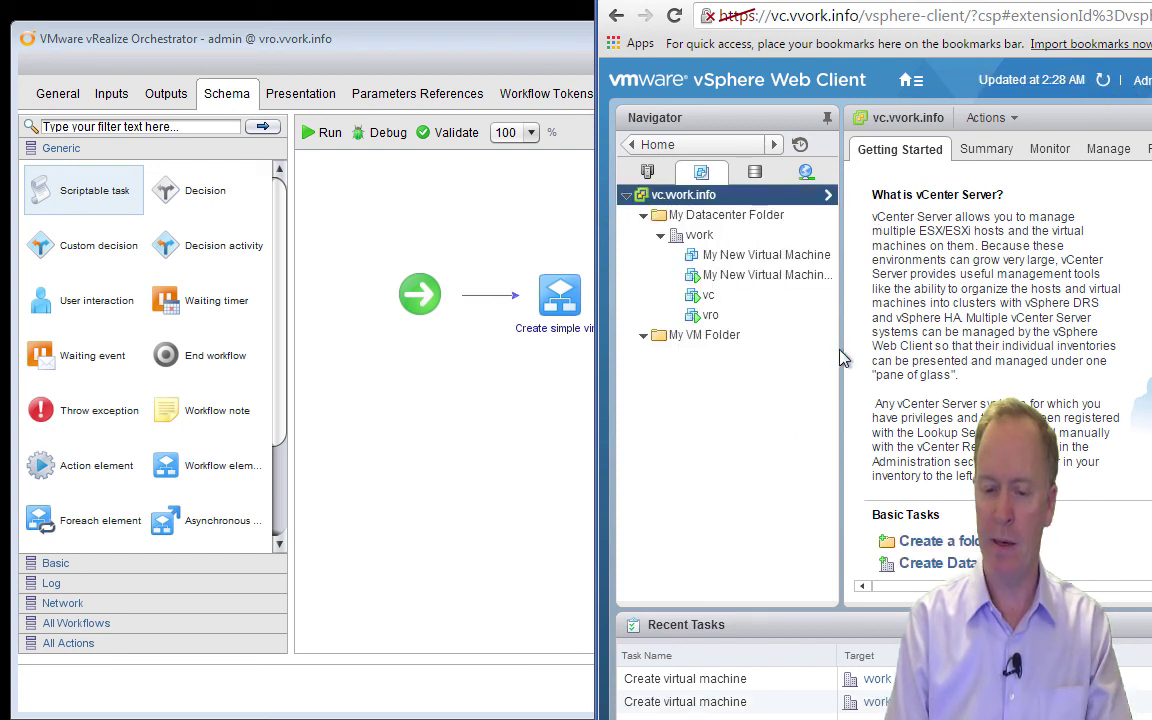
drag(851, 349, 864, 352)
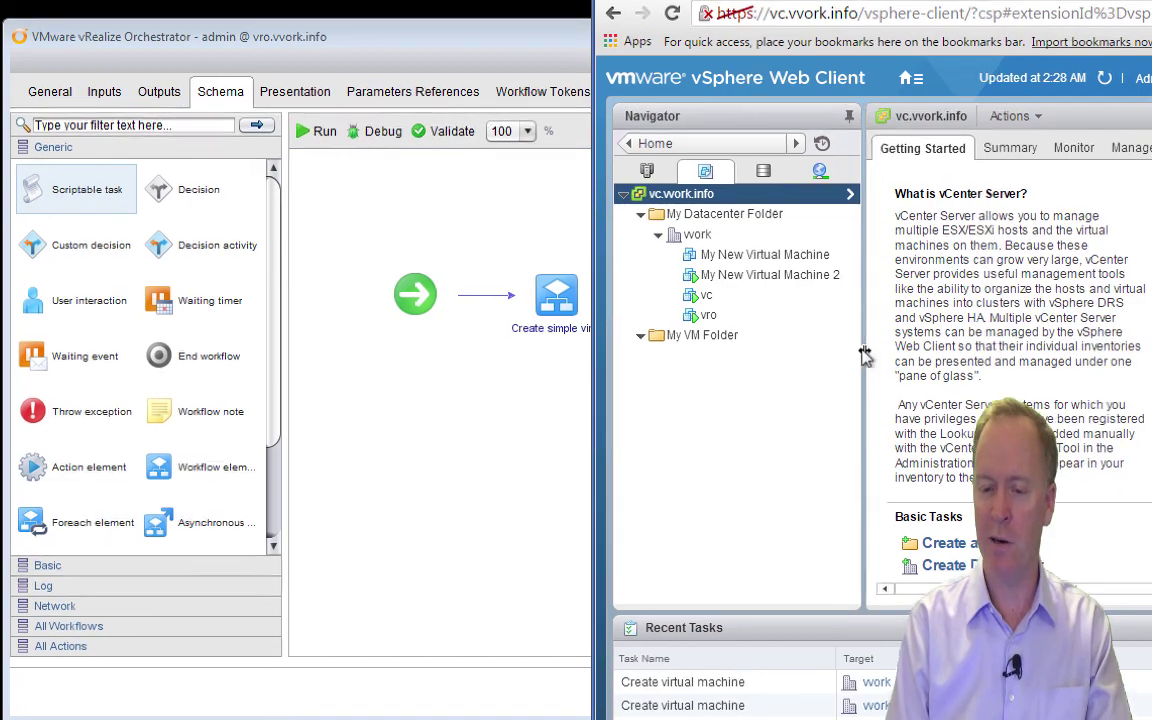